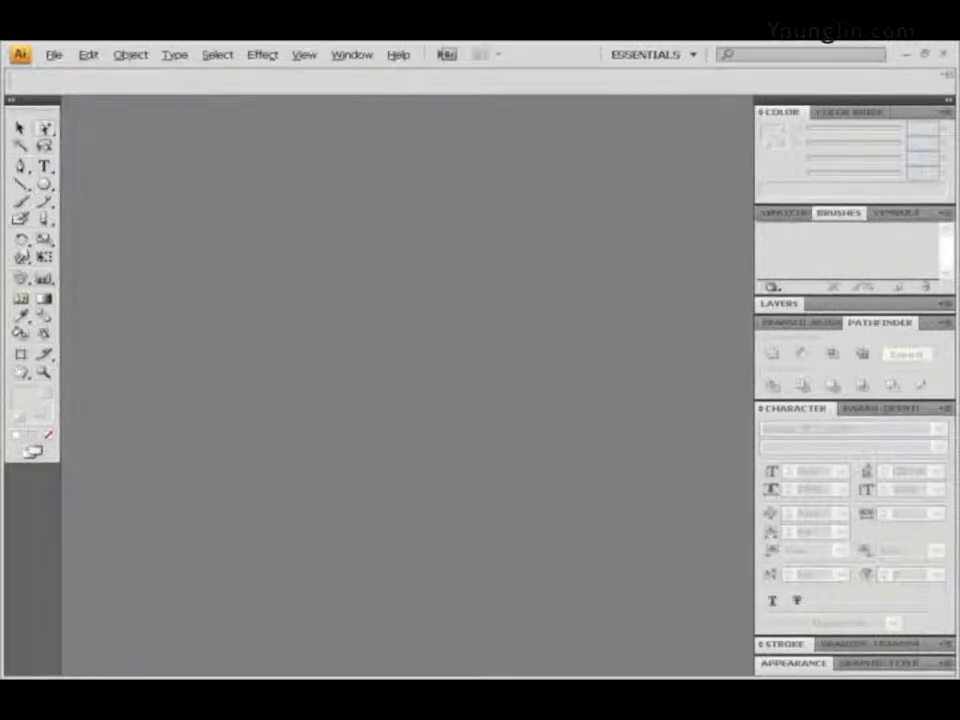
# - Create a new CMYK document 150 mm wide and 100 mm high
pyautogui.click(54, 54)
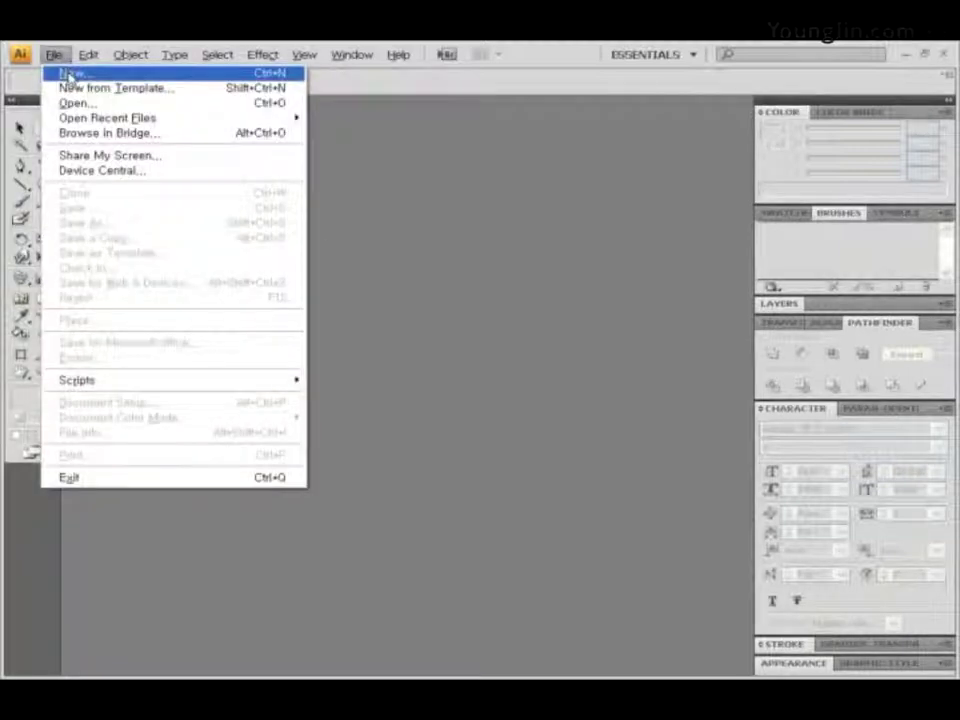
pyautogui.click(68, 72)
pyautogui.doubleClick(353, 334)
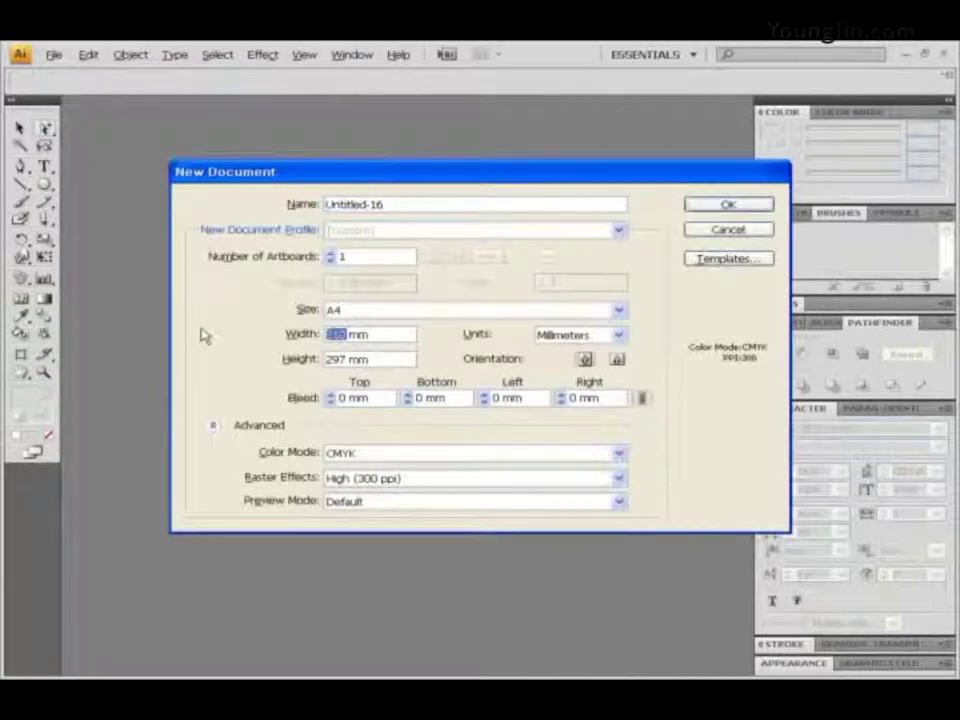
pyautogui.write('150')
pyautogui.click(354, 358)
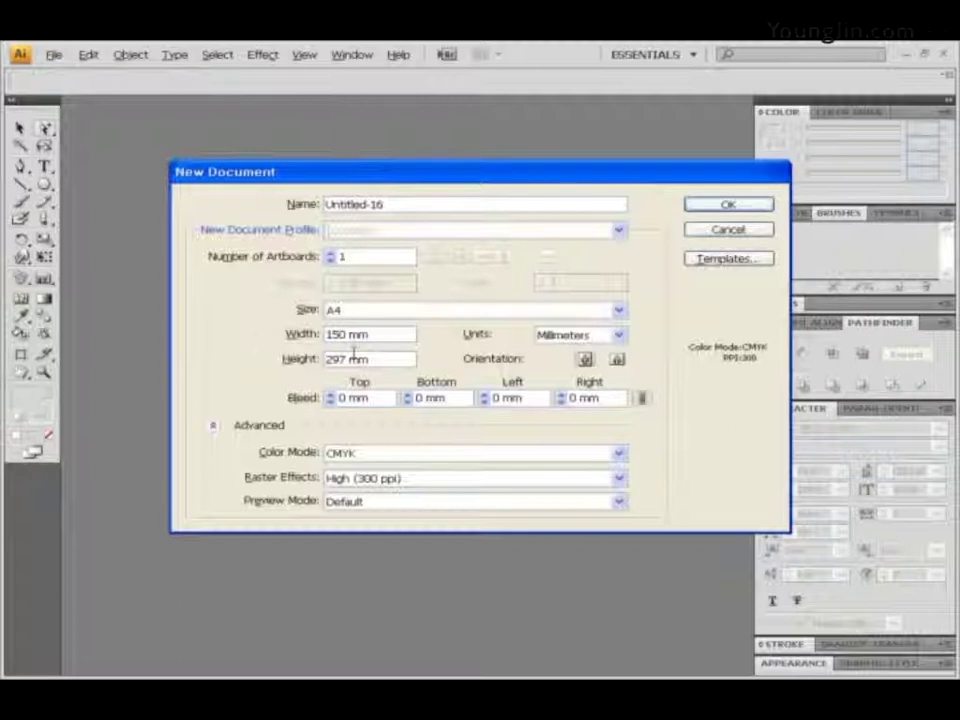
pyautogui.doubleClick(338, 358)
pyautogui.write('400')
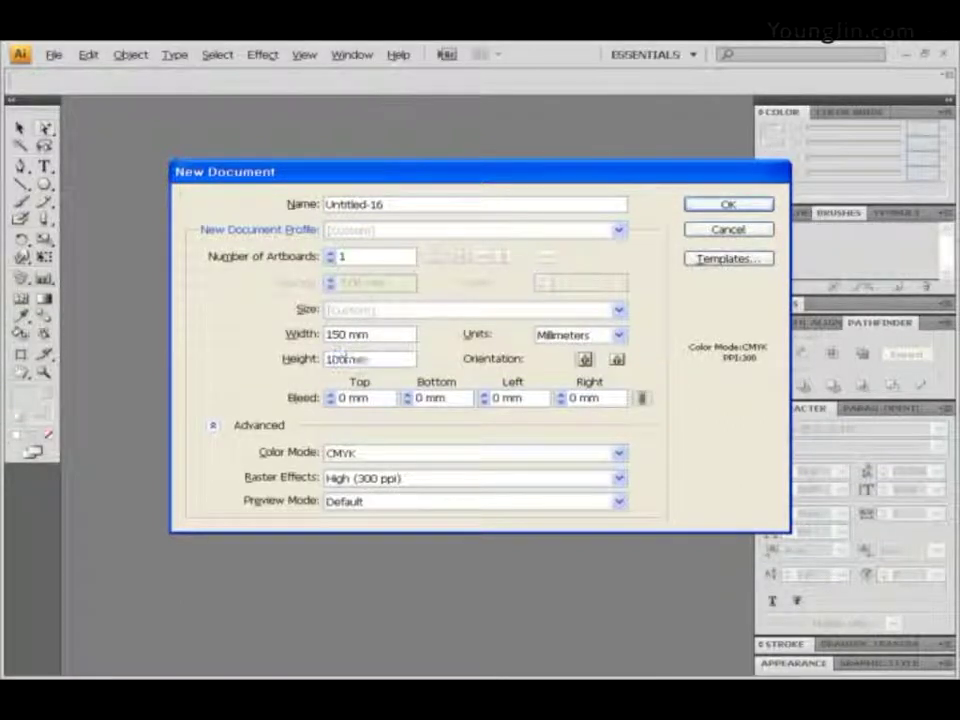
pyautogui.click(727, 204)
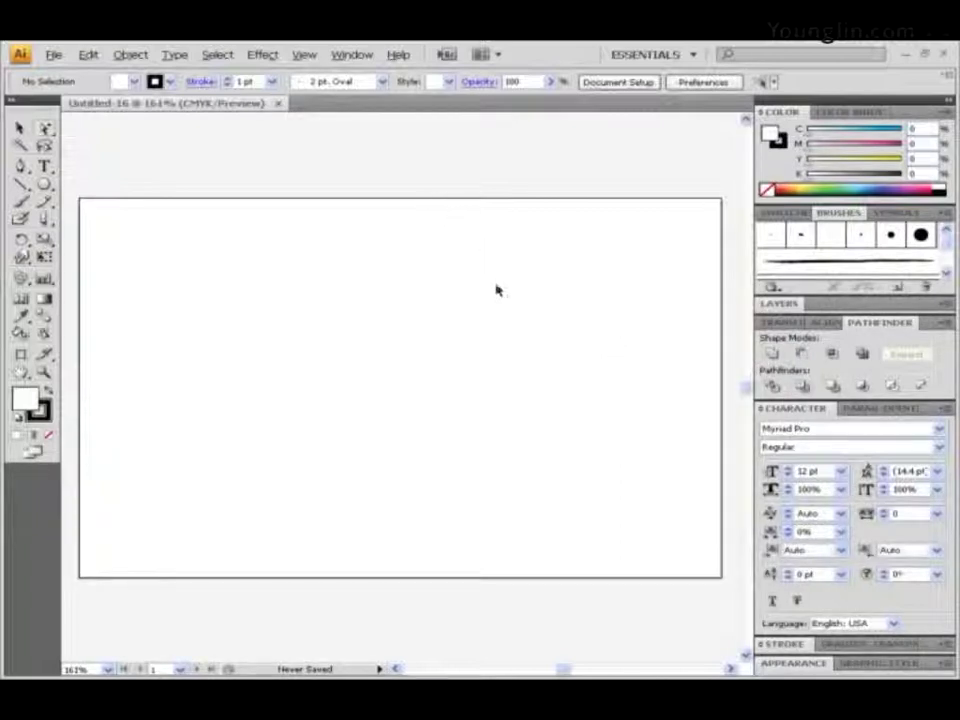
# - Show the rulers and set their zero point at the artboard's upper-left corner
pyautogui.hotkey('ctrl', 'r')
pyautogui.moveTo(344, 235); pyautogui.dragTo(447, 232)
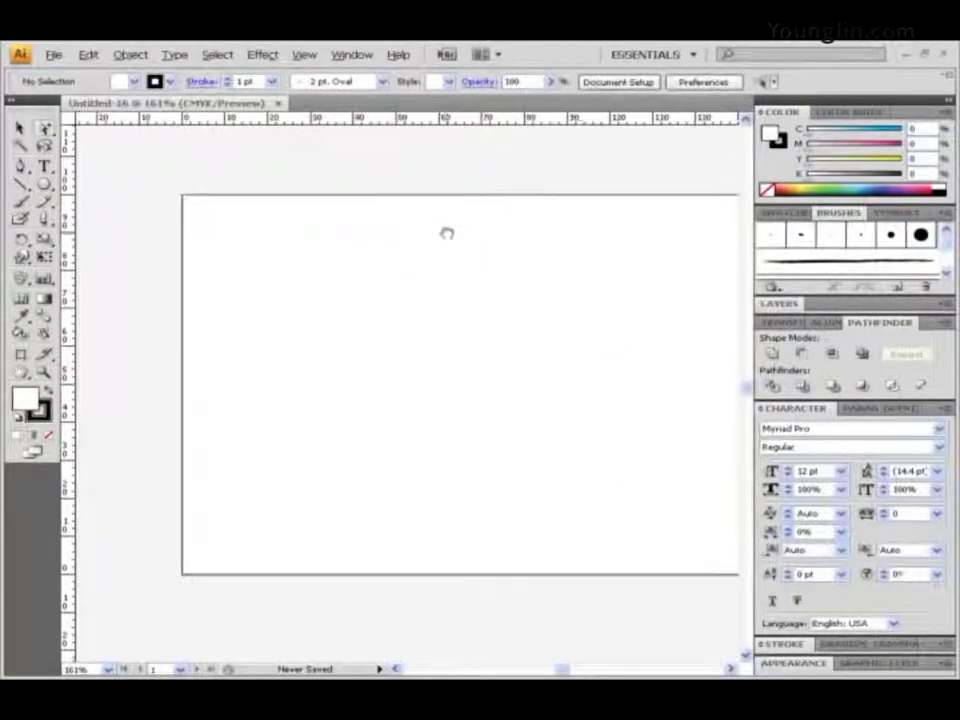
pyautogui.moveTo(75, 118); pyautogui.dragTo(182, 195)
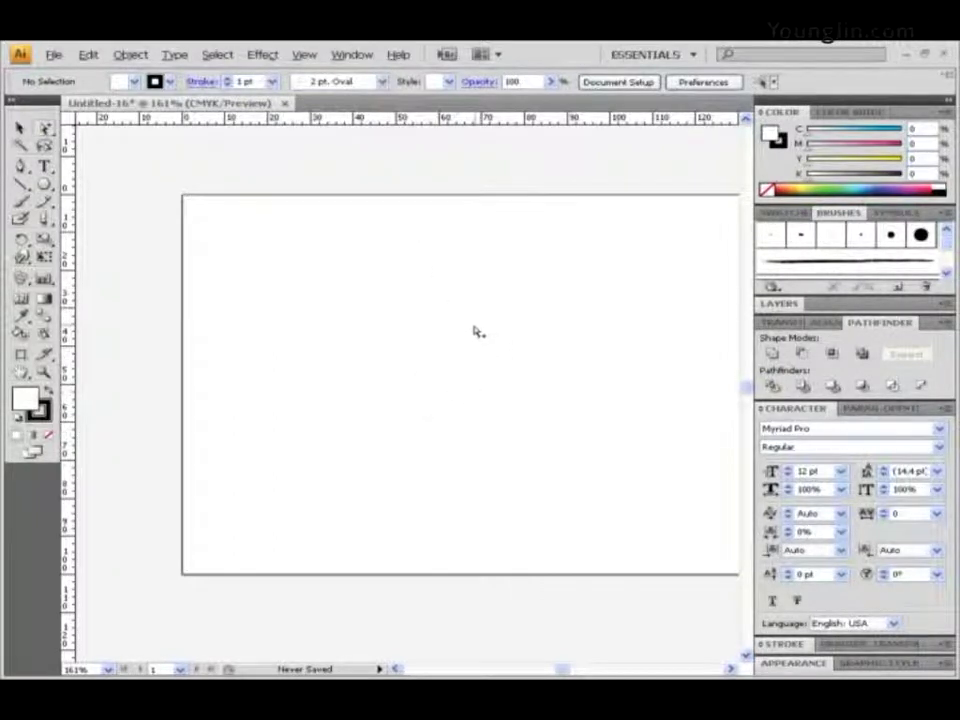
# - Create a 25 × 25 mm square with the Rectangle tool in the upper-left area of the artboard
pyautogui.moveTo(45, 185); pyautogui.dragTo(88, 188)
pyautogui.click(277, 272)
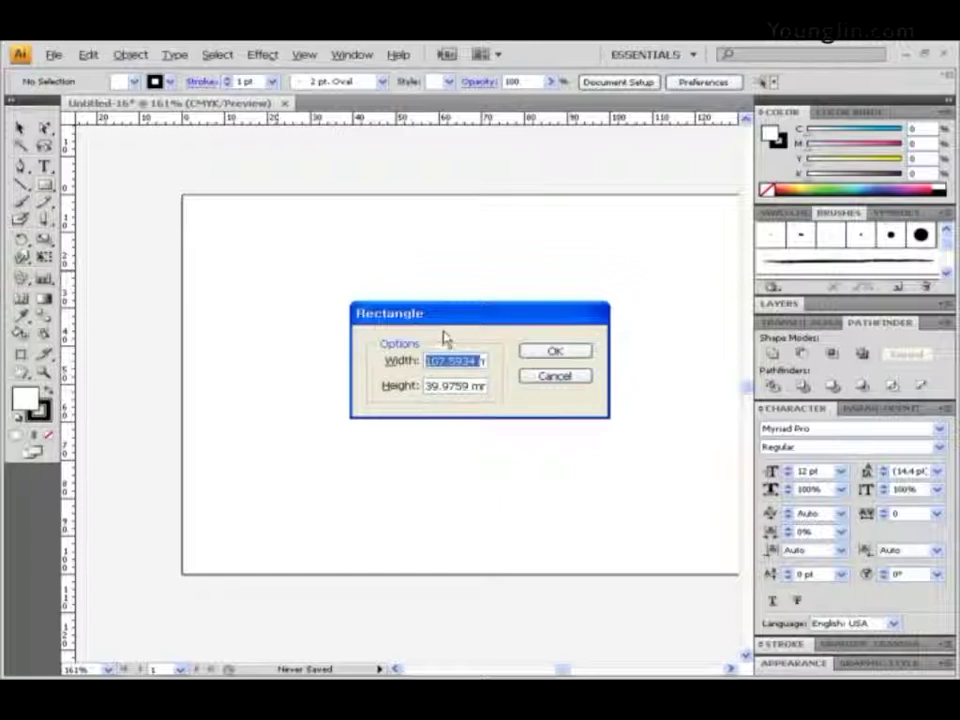
pyautogui.write('25')
pyautogui.moveTo(469, 386); pyautogui.dragTo(402, 385)
pyautogui.write('20')
pyautogui.click(560, 352)
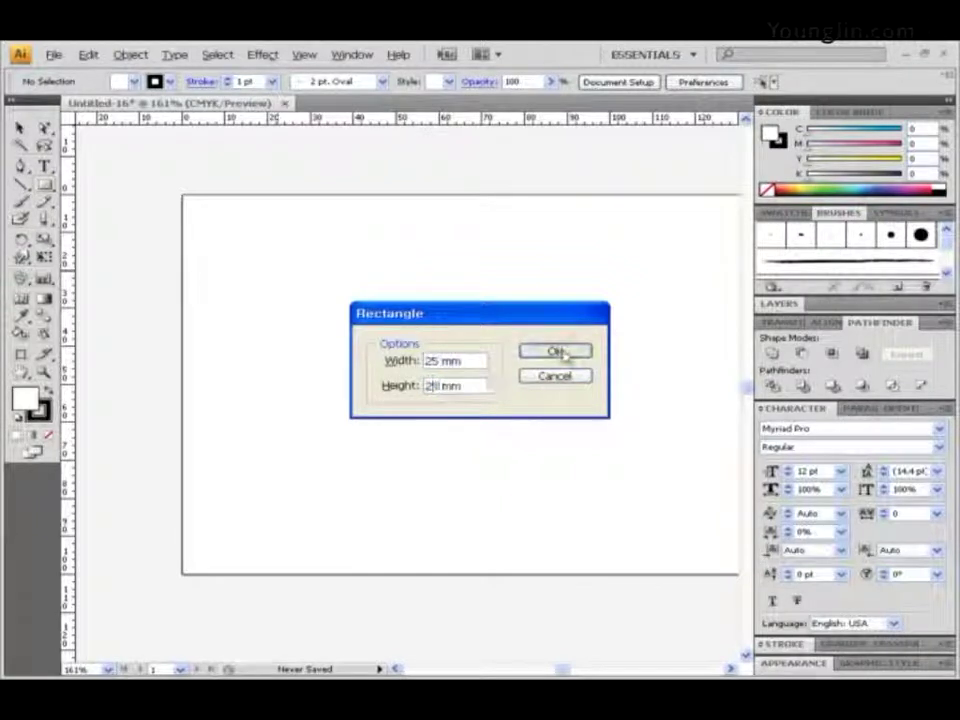
pyautogui.click(558, 352)
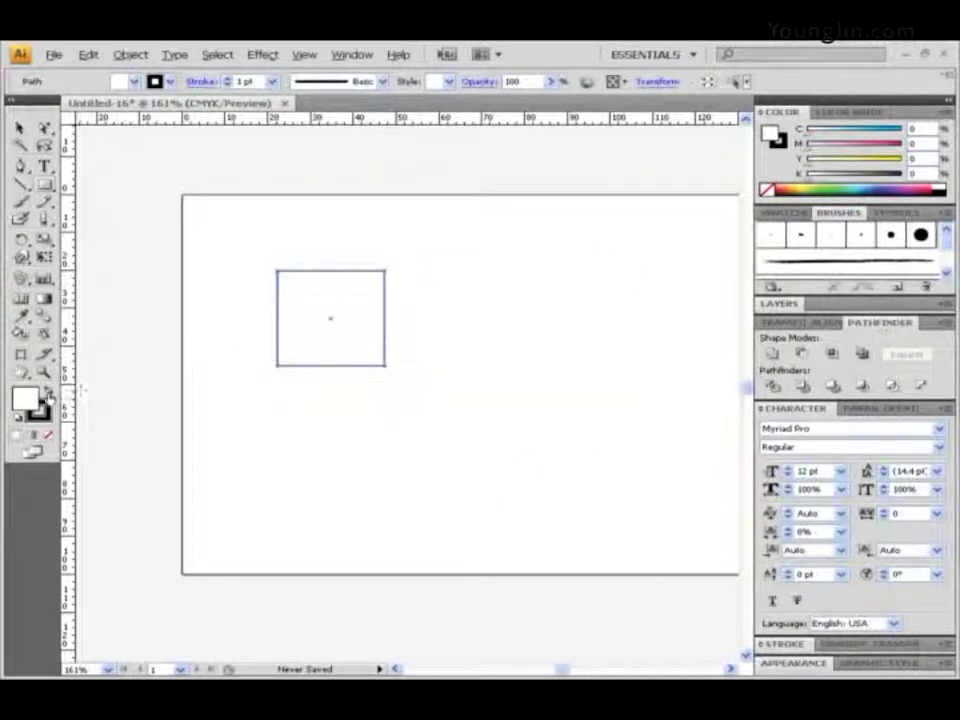
# - Swap the square's fill and stroke colours to fill it black, and set its stroke to none
pyautogui.click(48, 392)
pyautogui.click(42, 414)
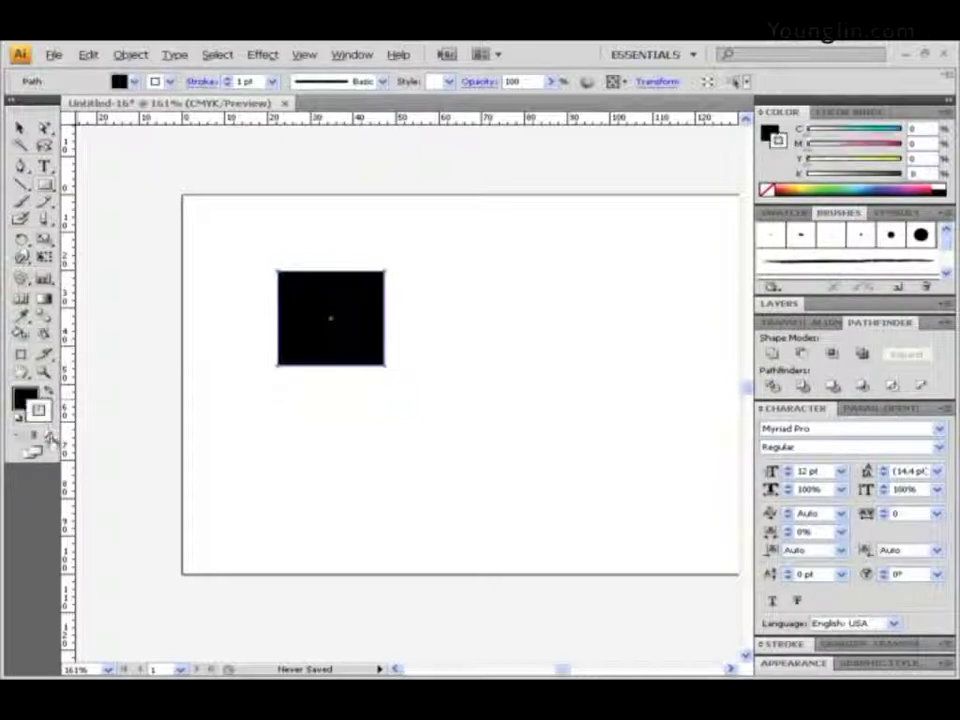
pyautogui.click(48, 434)
pyautogui.click(28, 398)
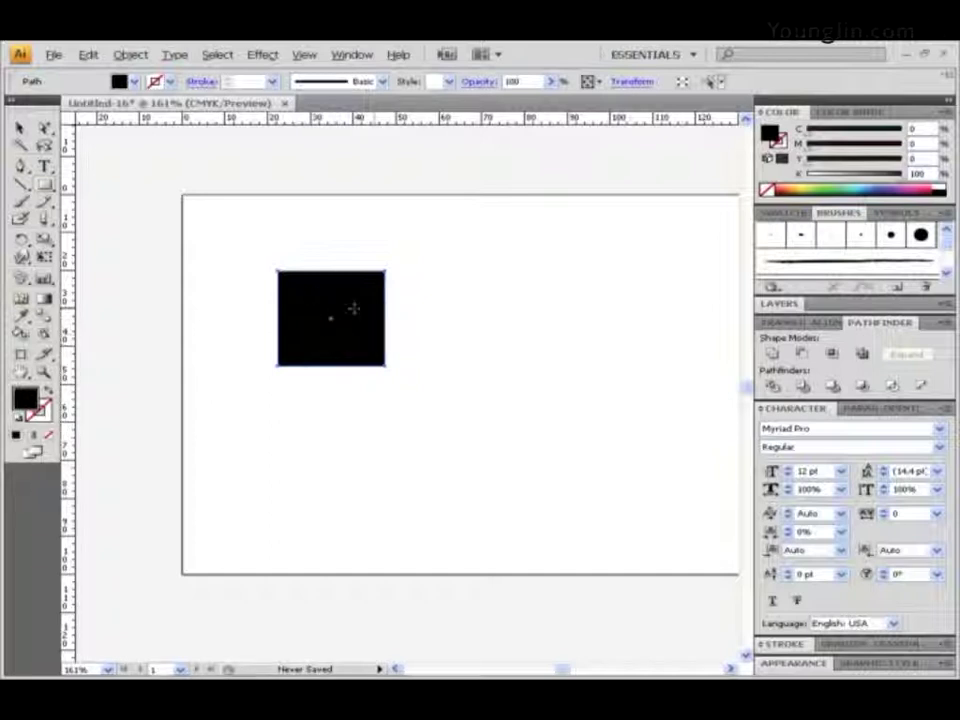
# - Draw a circle about 14 mm in diameter with the Ellipse tool, outward from the black square's centre
pyautogui.keyDown('ctrl'); pyautogui.click(343, 323); pyautogui.keyUp('ctrl')
pyautogui.keyDown('ctrl'); pyautogui.click(429, 402); pyautogui.keyUp('ctrl')
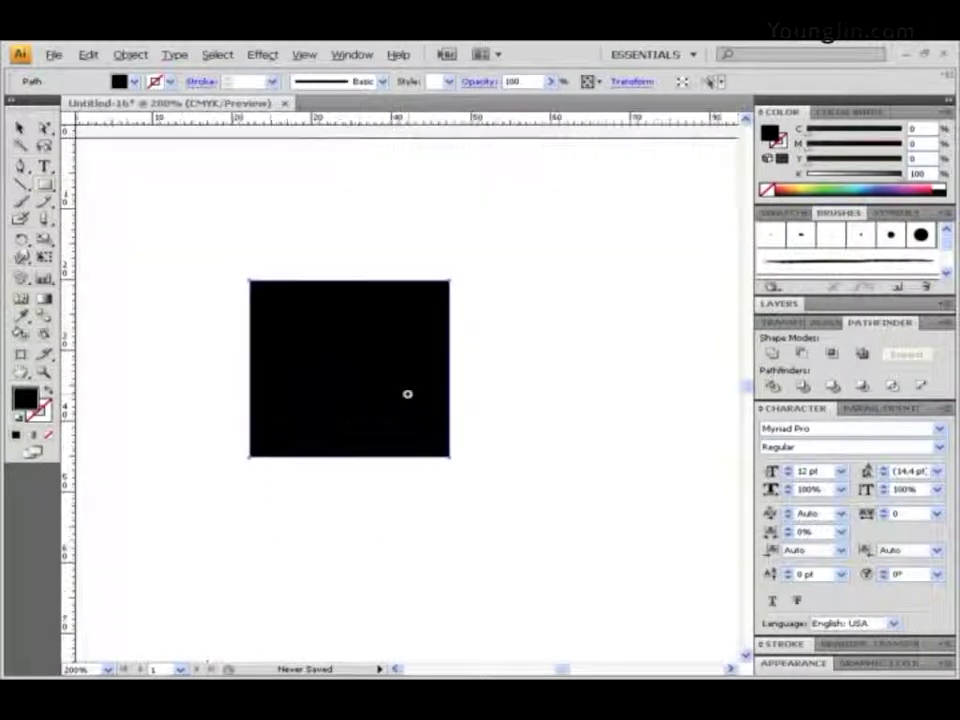
pyautogui.keyDown('ctrl'); pyautogui.click(342, 384); pyautogui.keyUp('ctrl')
pyautogui.moveTo(443, 375); pyautogui.dragTo(274, 324)
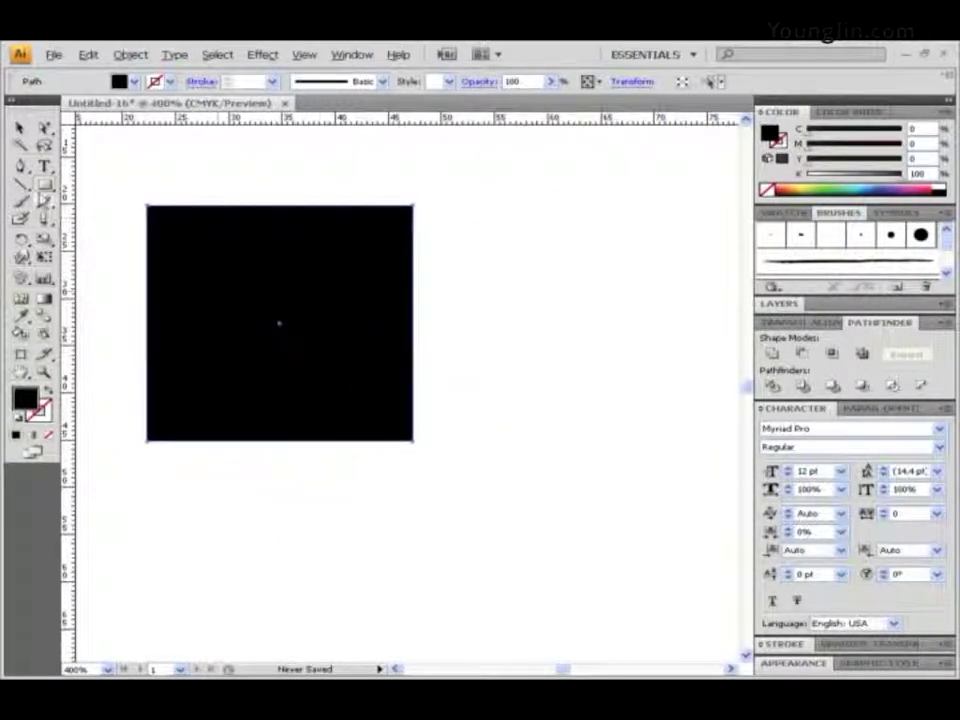
pyautogui.moveTo(44, 185); pyautogui.dragTo(107, 226)
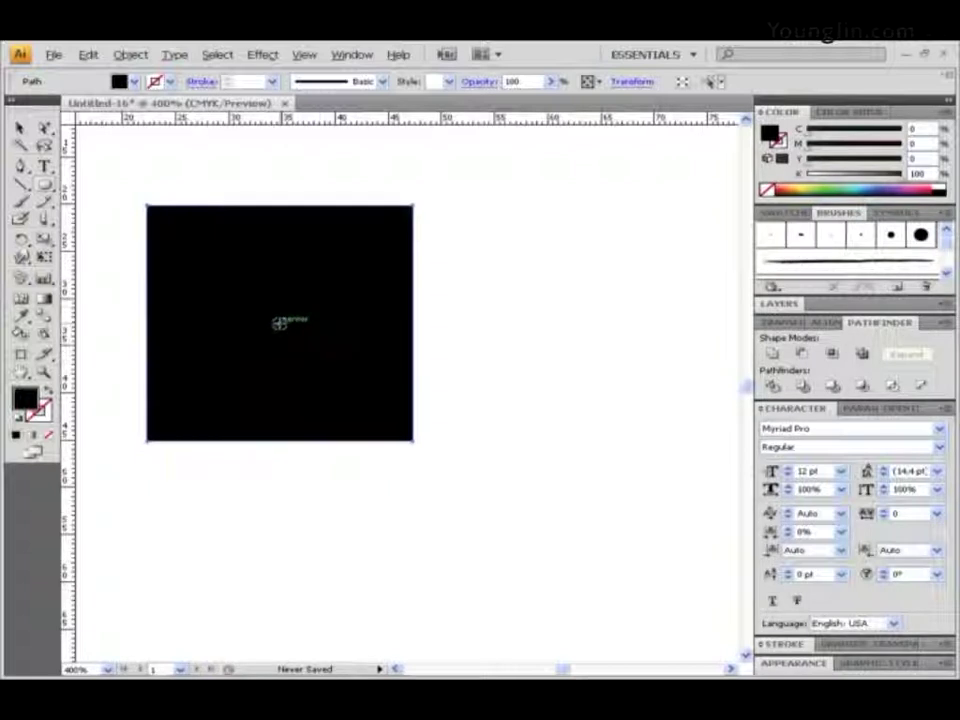
pyautogui.moveTo(279, 323); pyautogui.dragTo(352, 265)
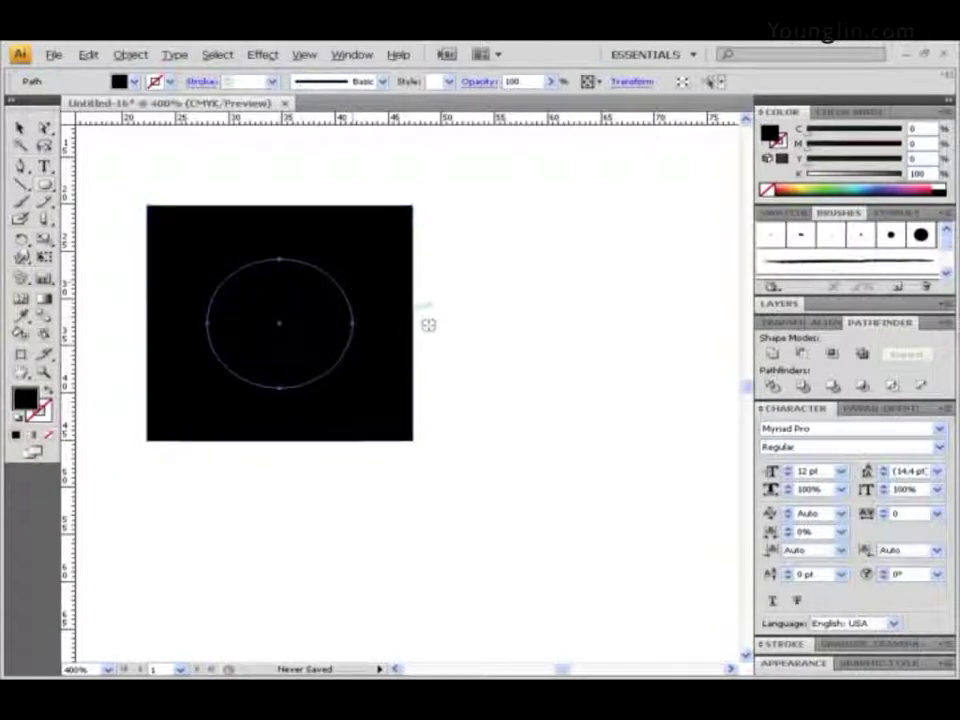
# - Select the black square and lock it
pyautogui.keyDown('ctrl'); pyautogui.click(392, 263); pyautogui.keyUp('ctrl')
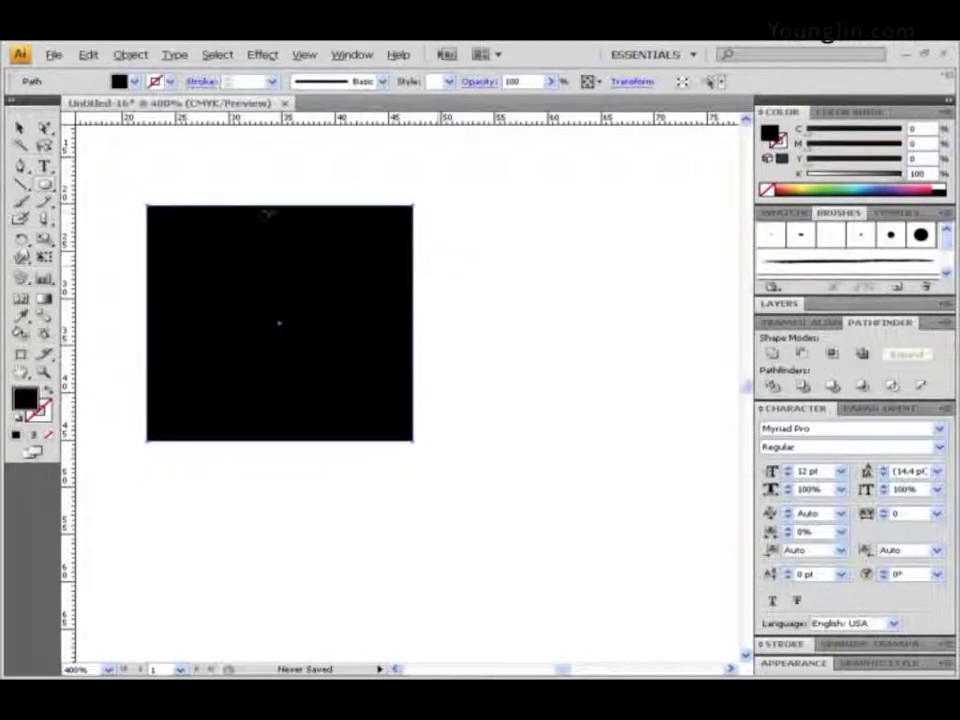
pyautogui.click(130, 54)
pyautogui.moveTo(157, 142)
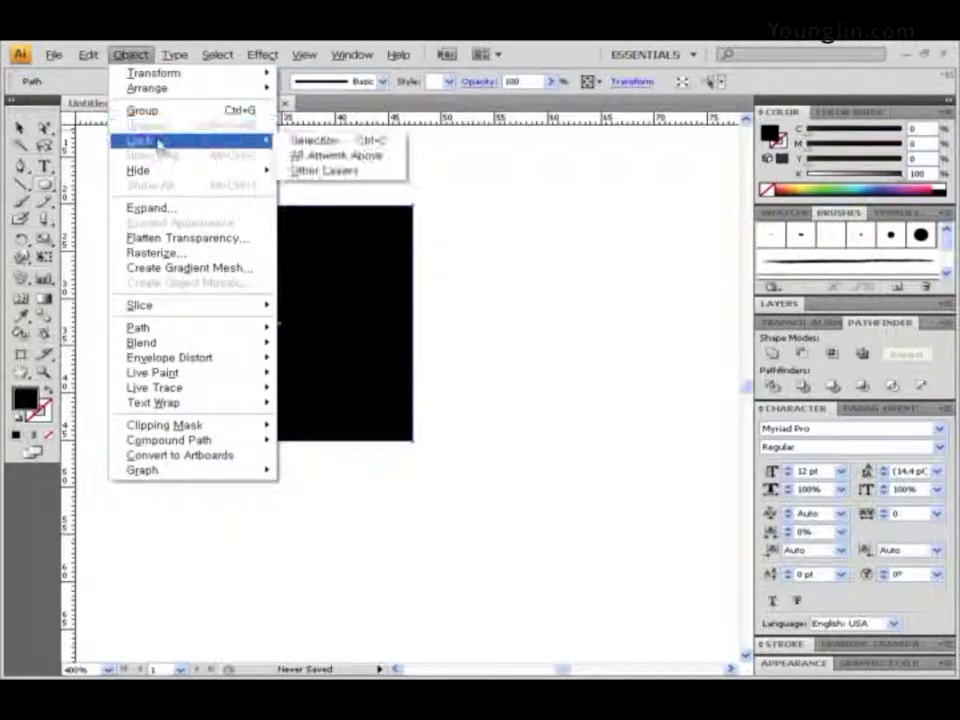
pyautogui.click(303, 140)
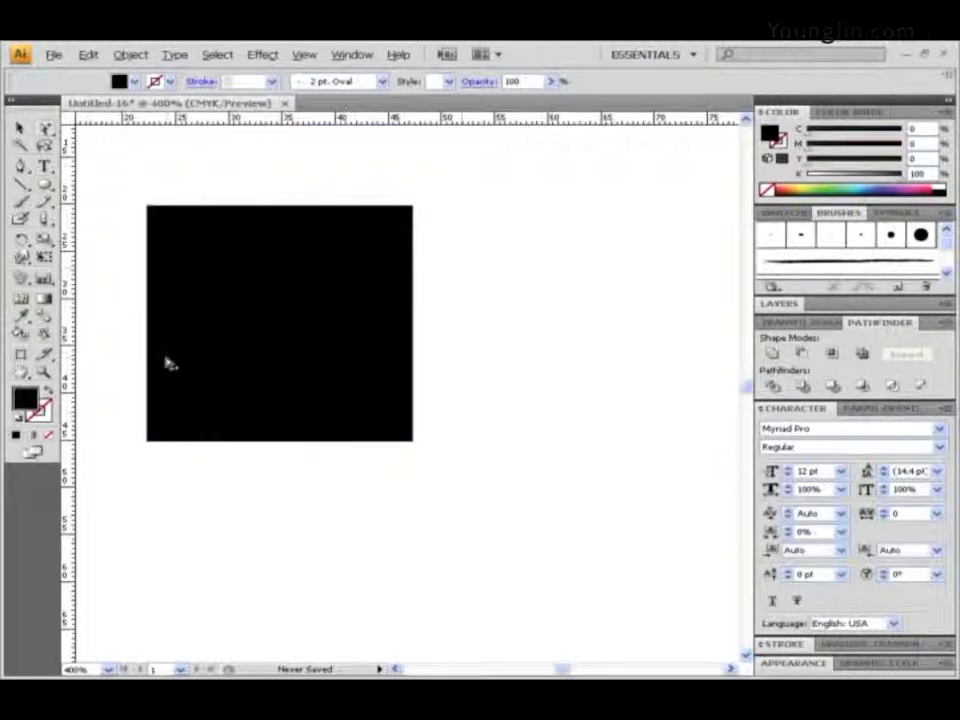
# - Fill the unlocked circle with a gradient and set its black end stop to K 0%, making both stops white
pyautogui.hotkey('ctrl', 'a')
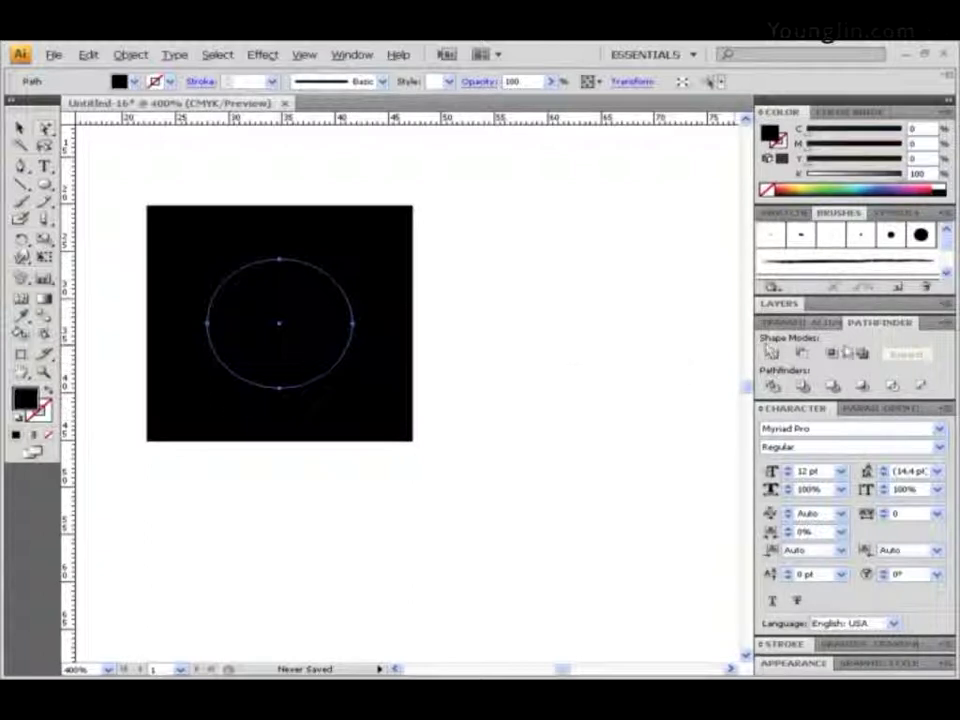
pyautogui.click(854, 643)
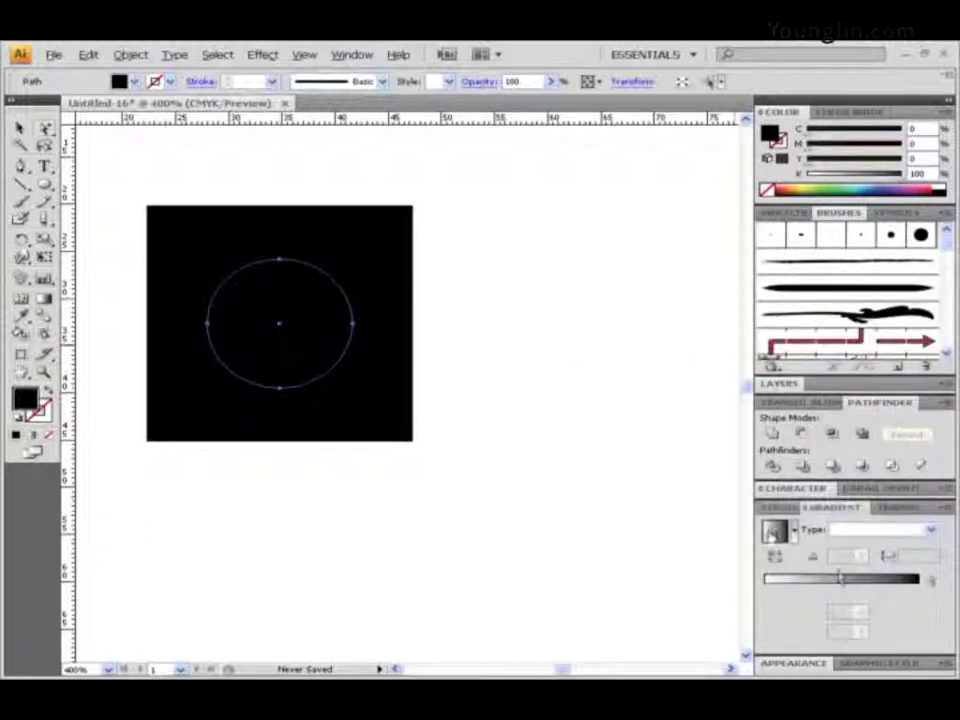
pyautogui.click(786, 533)
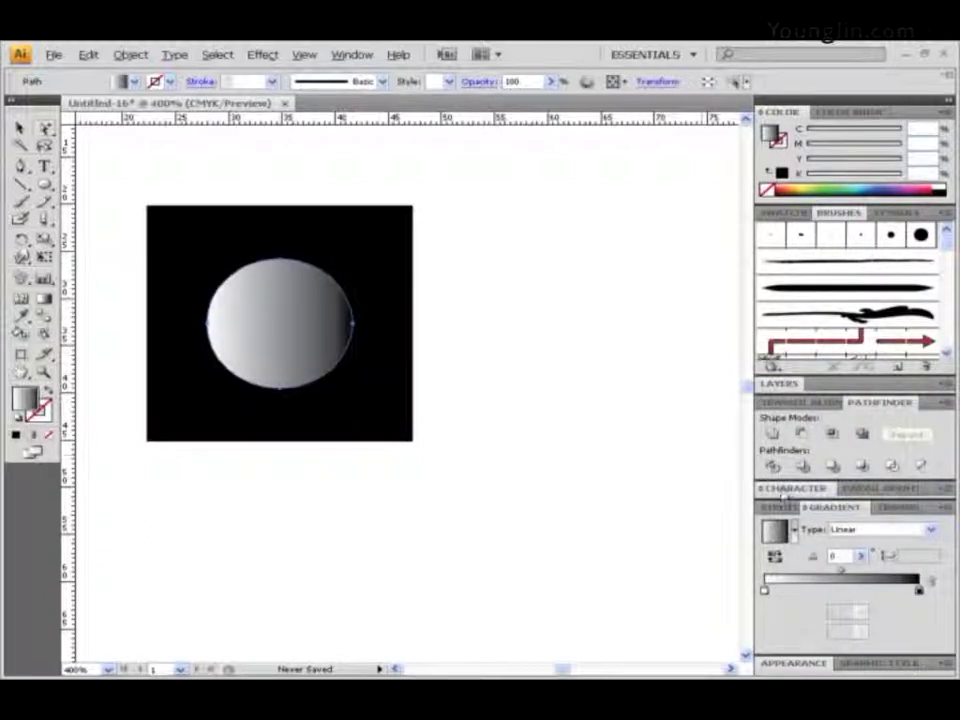
pyautogui.click(765, 590)
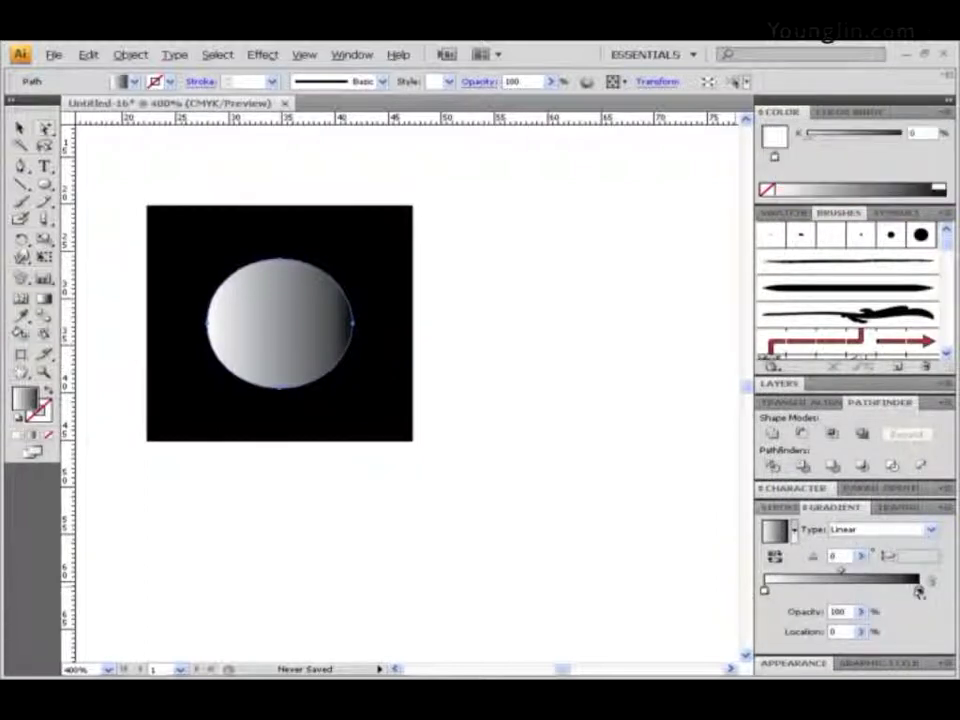
pyautogui.click(919, 592)
pyautogui.moveTo(901, 138); pyautogui.dragTo(776, 139)
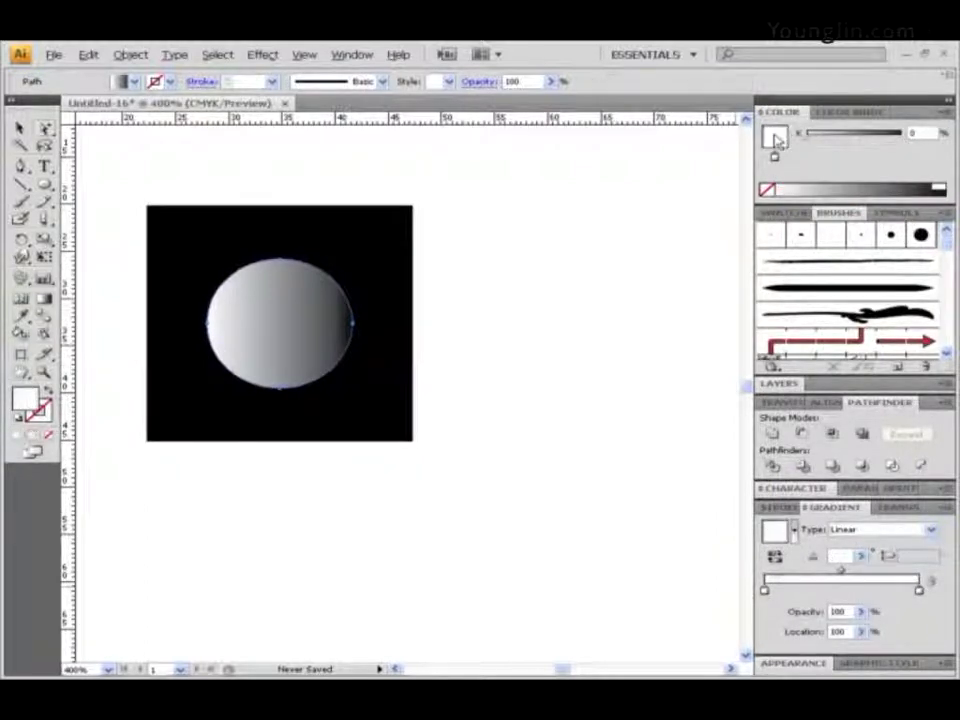
# - Change the circle's gradient type to Radial and set the outer stop's opacity to 0%
pyautogui.click(868, 531)
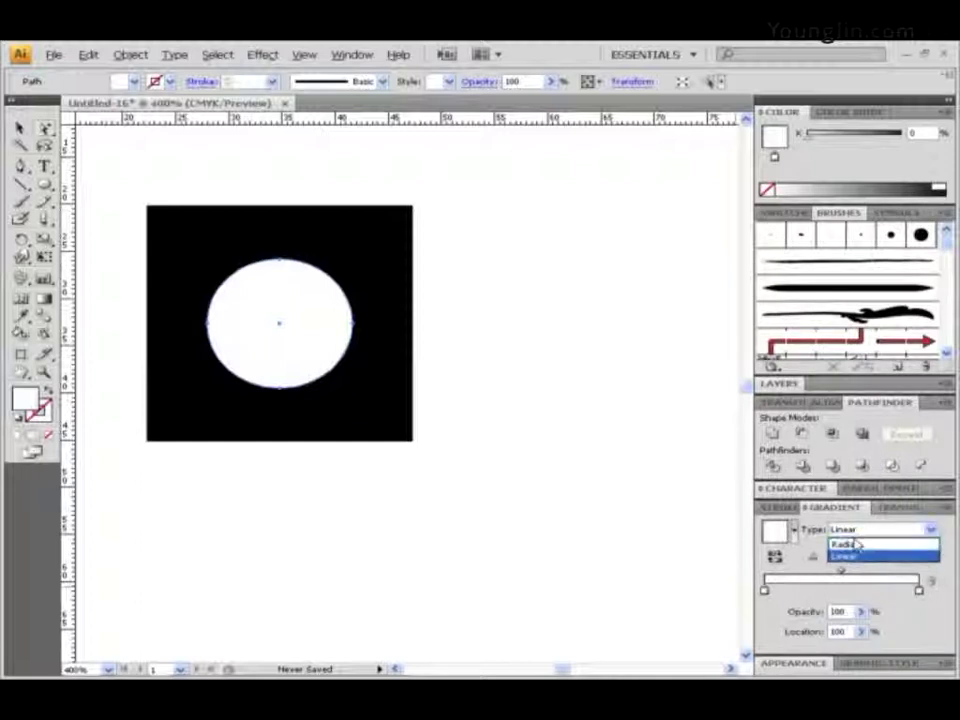
pyautogui.click(855, 546)
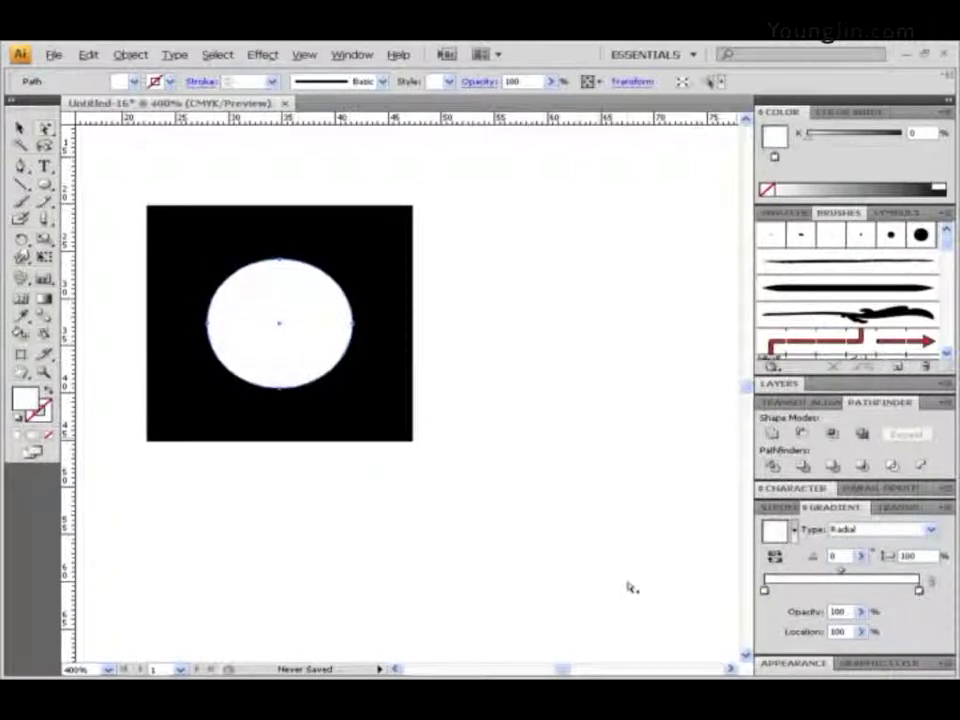
pyautogui.click(861, 612)
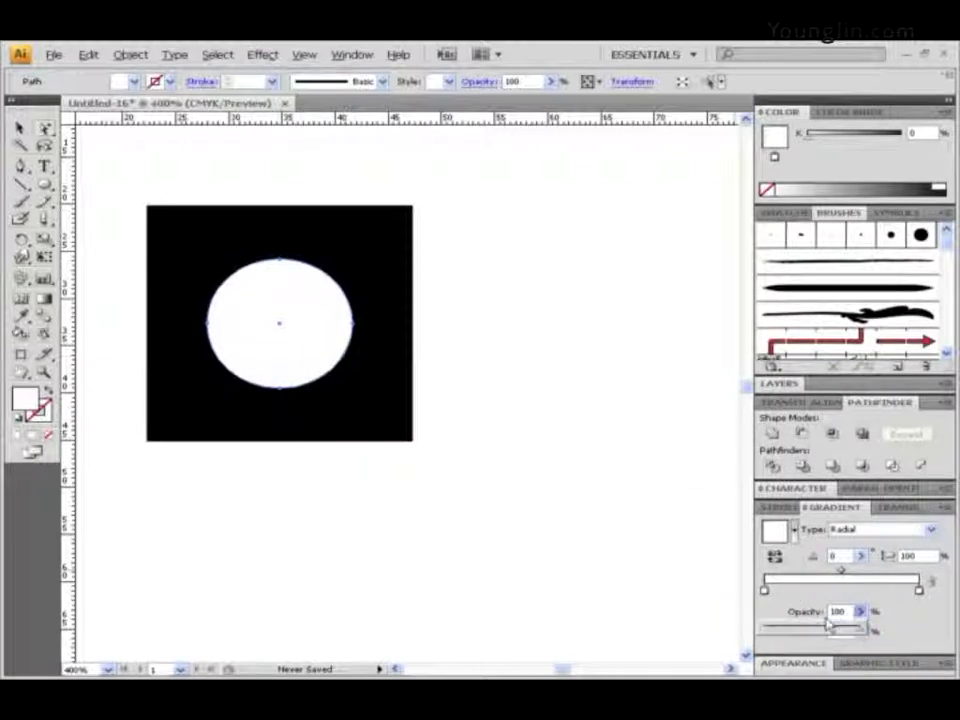
pyautogui.moveTo(832, 627); pyautogui.dragTo(711, 626)
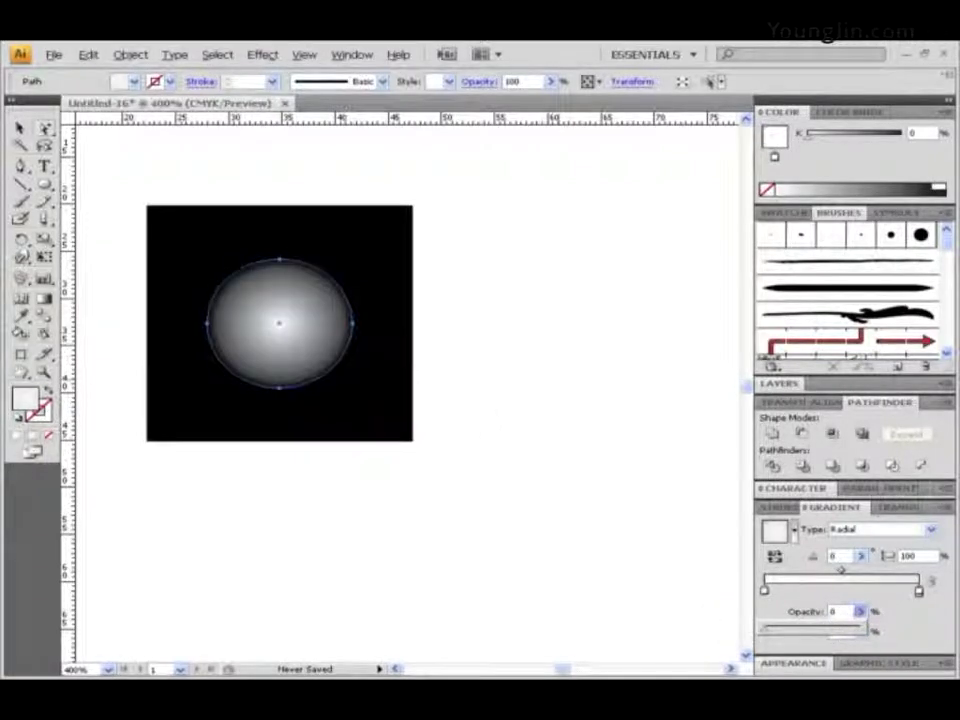
# - Narrow the circle symmetrically about its centre into a thin vertical ellipse about 2 mm wide
pyautogui.click(19, 128)
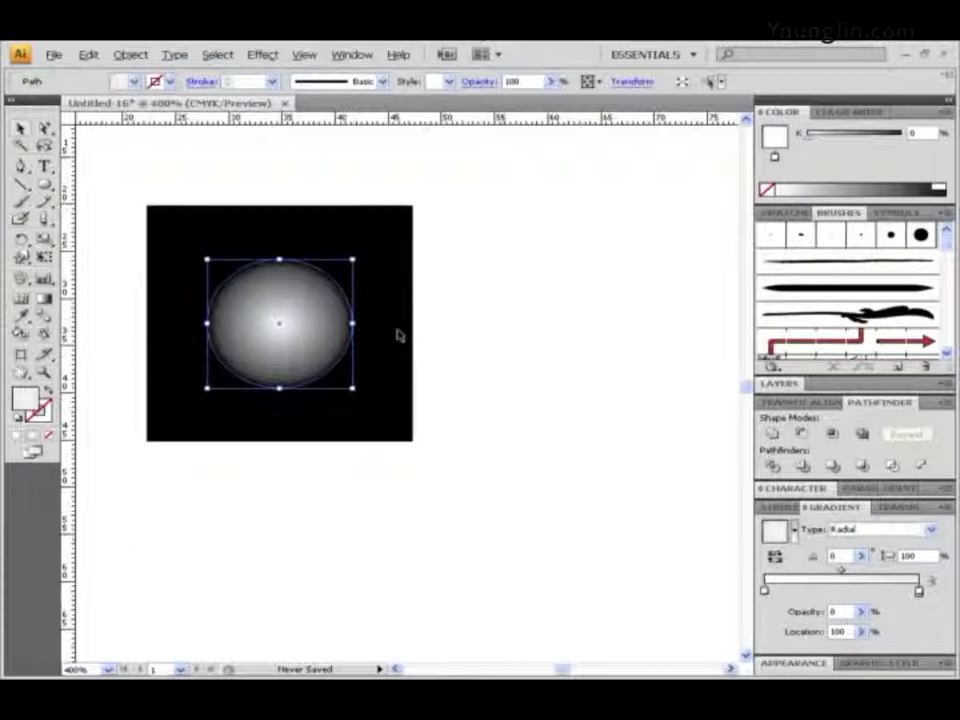
pyautogui.moveTo(353, 322); pyautogui.dragTo(294, 322)
pyautogui.hotkey('ctrl', 'z')
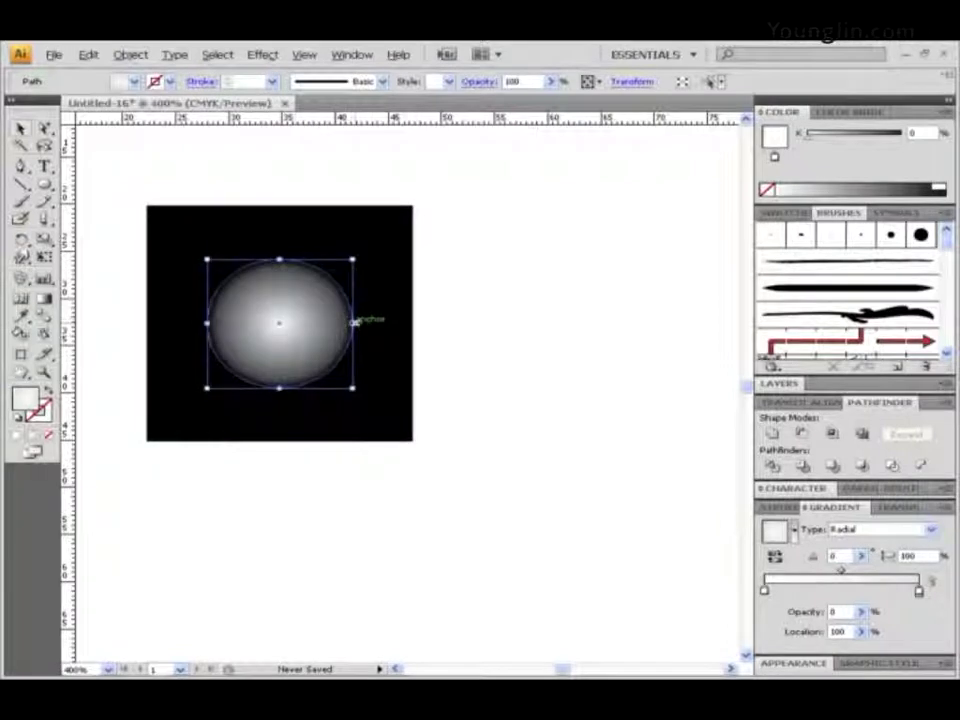
pyautogui.moveTo(354, 321); pyautogui.dragTo(207, 322)
pyautogui.hotkey('ctrl', 'z')
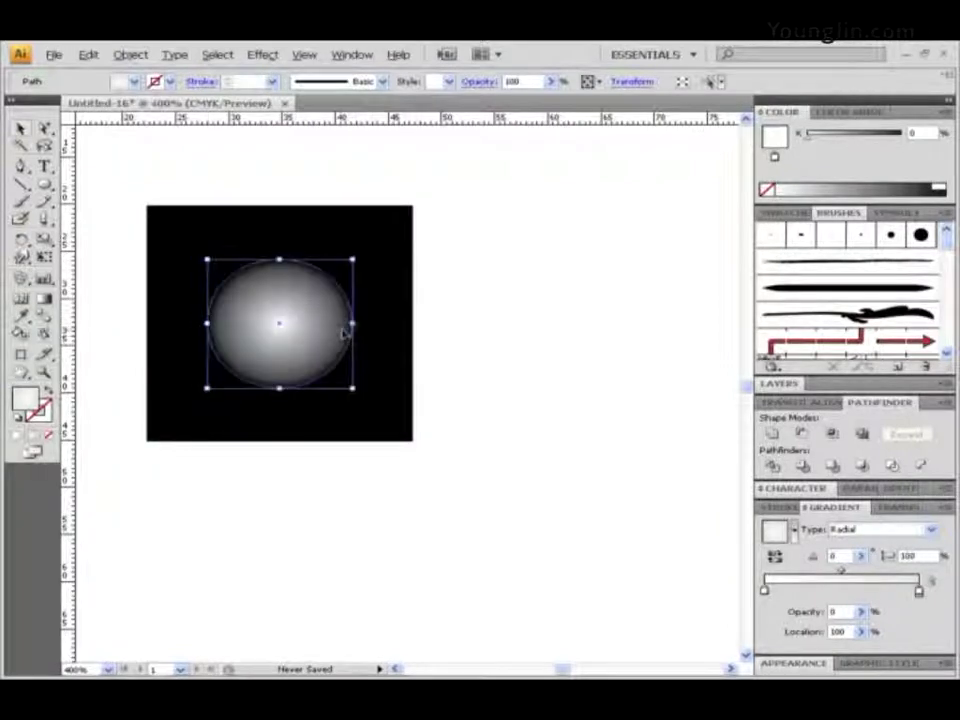
pyautogui.moveTo(354, 322); pyautogui.dragTo(290, 324)
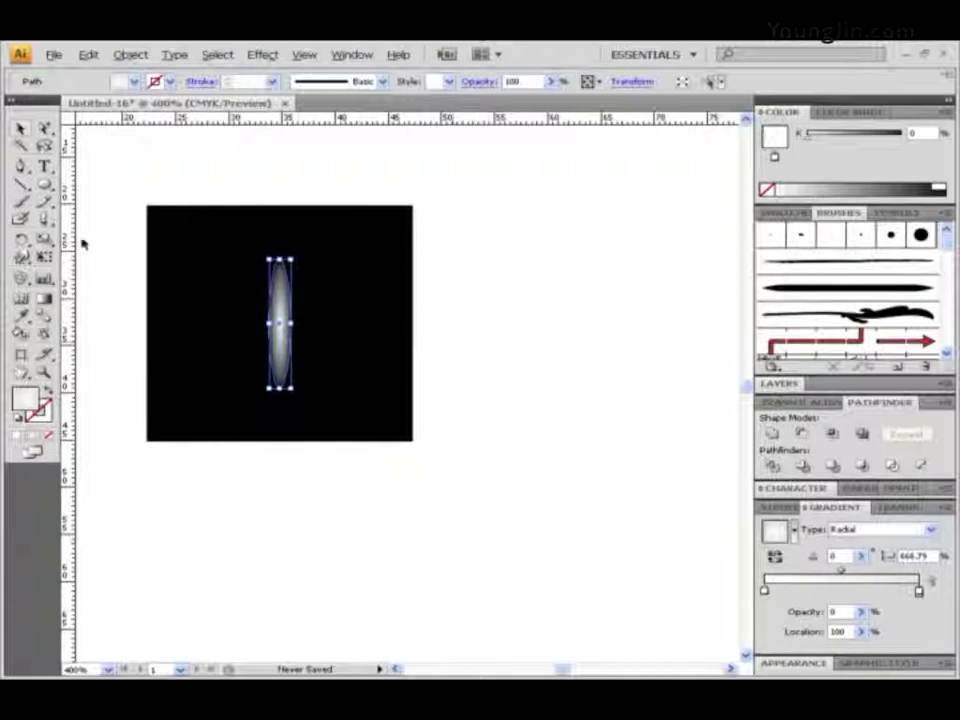
# - Make a copy of the thin ellipse rotated by 90° to form a cross of light
pyautogui.doubleClick(23, 241)
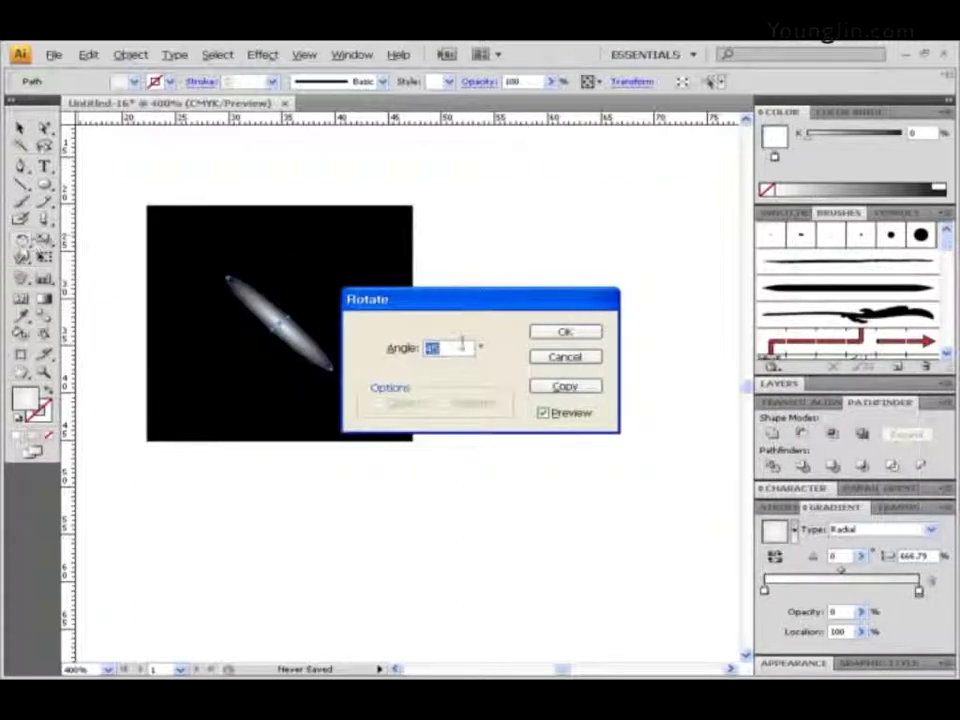
pyautogui.write('90')
pyautogui.click(565, 388)
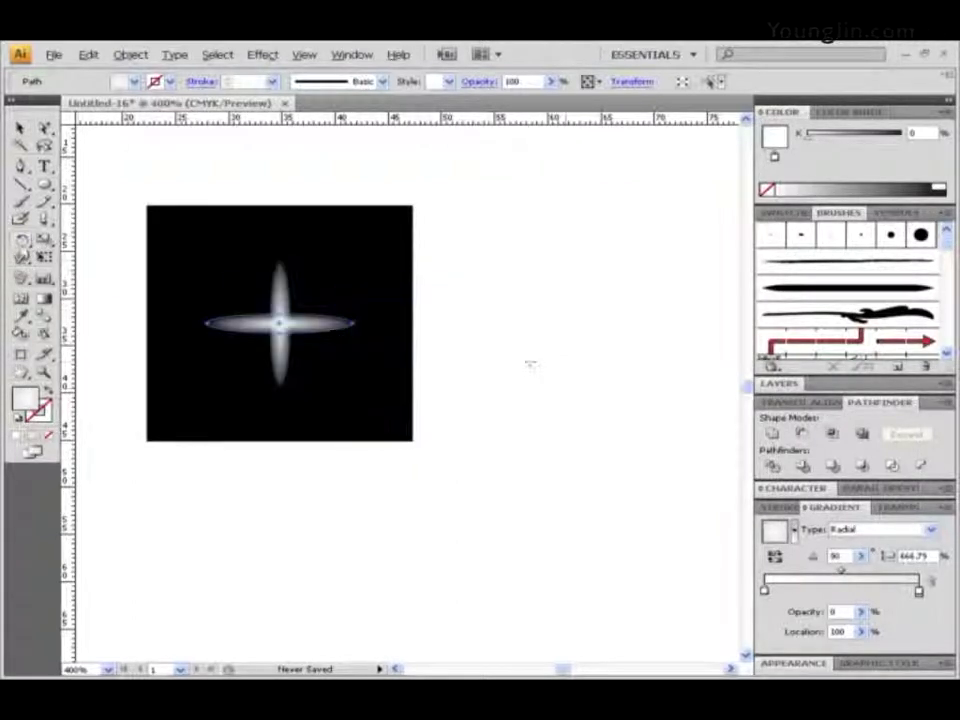
pyautogui.press('v')
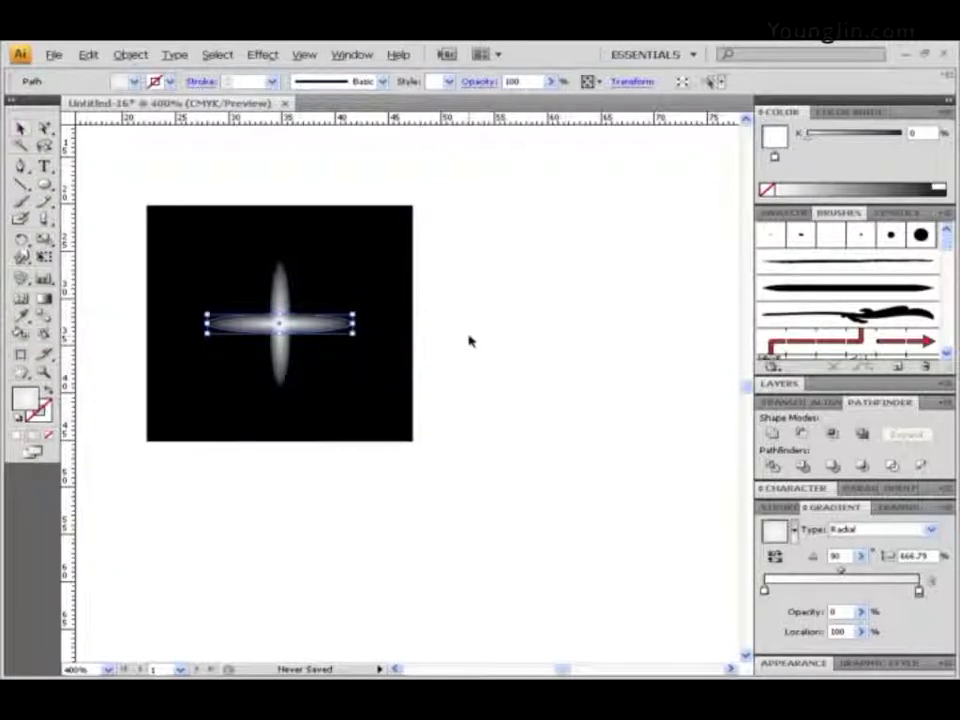
# - Make a copy of the light cross rotated by 45° and scale the diagonal copy down slightly about its centre
pyautogui.keyDown('shift'); pyautogui.click(280, 295); pyautogui.keyUp('shift')
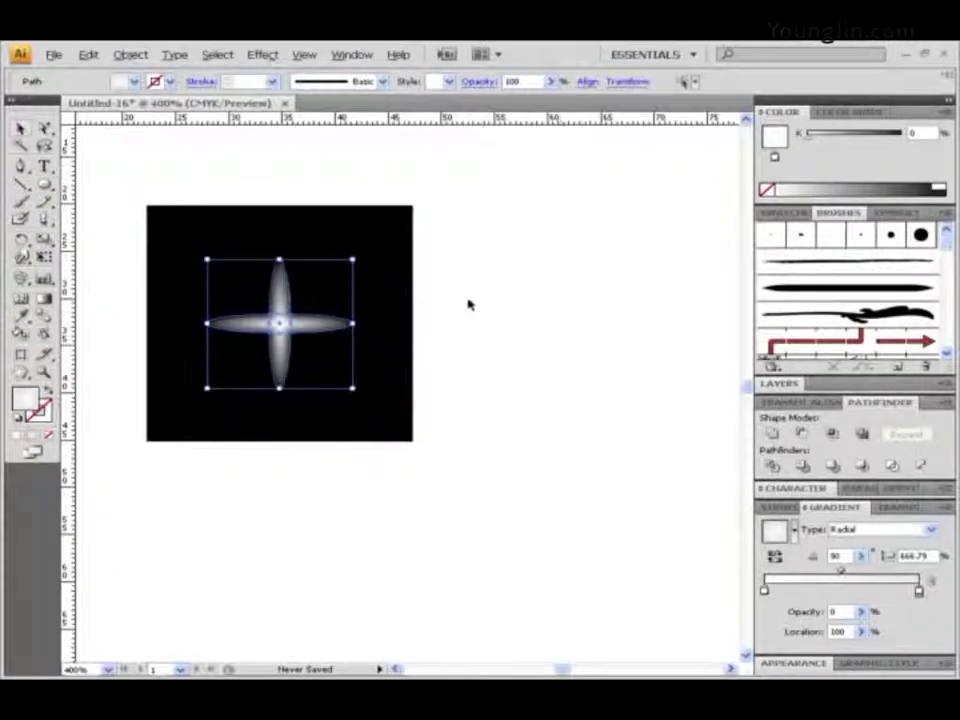
pyautogui.doubleClick(21, 240)
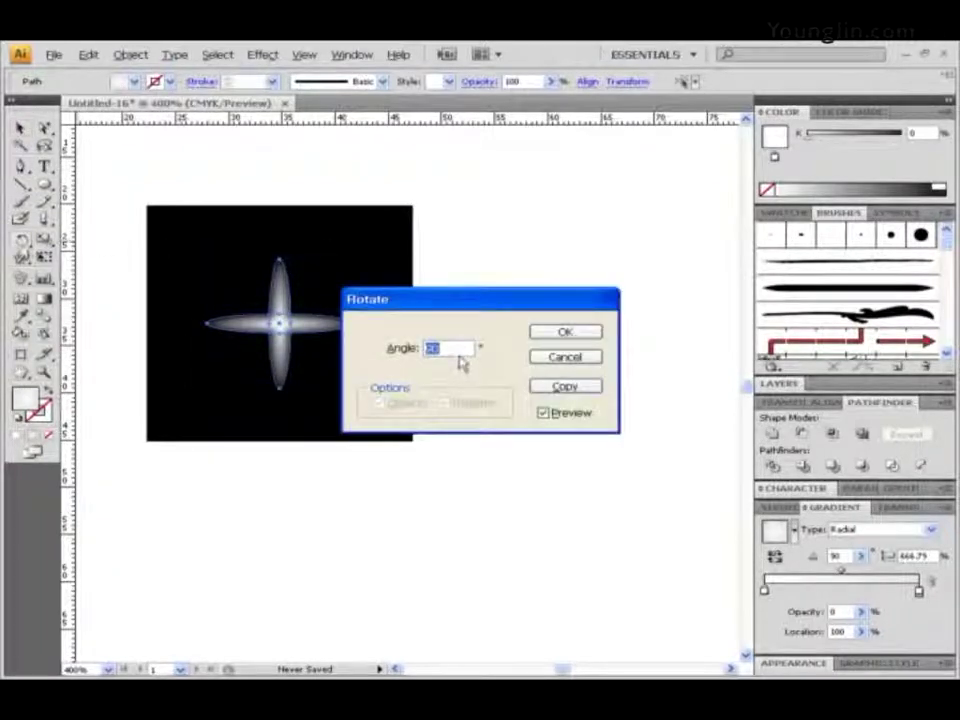
pyautogui.write('45')
pyautogui.click(565, 386)
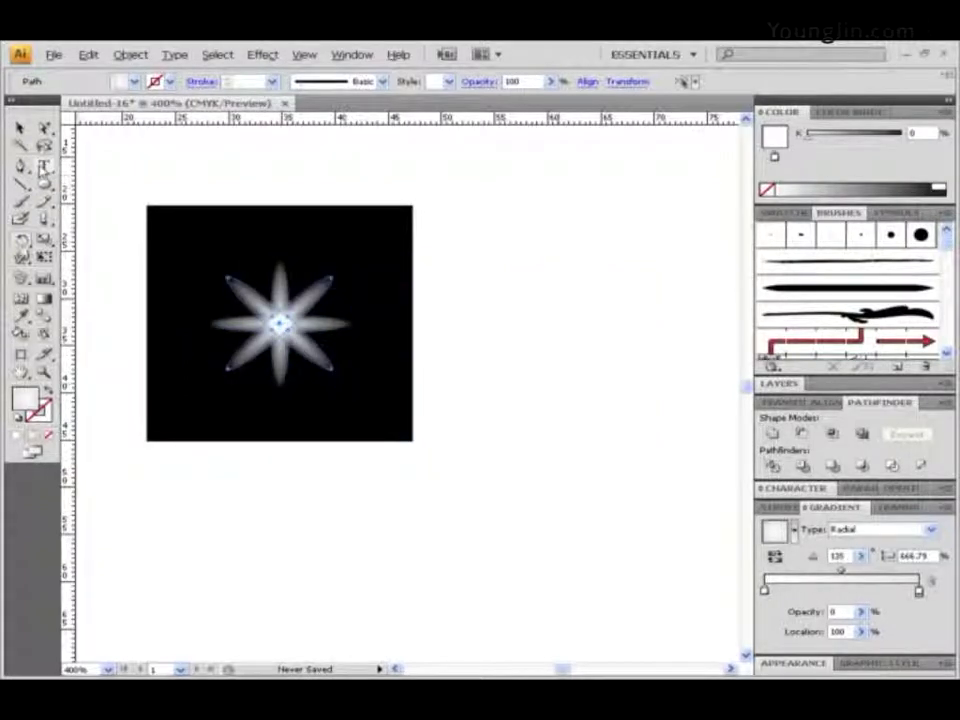
pyautogui.click(20, 128)
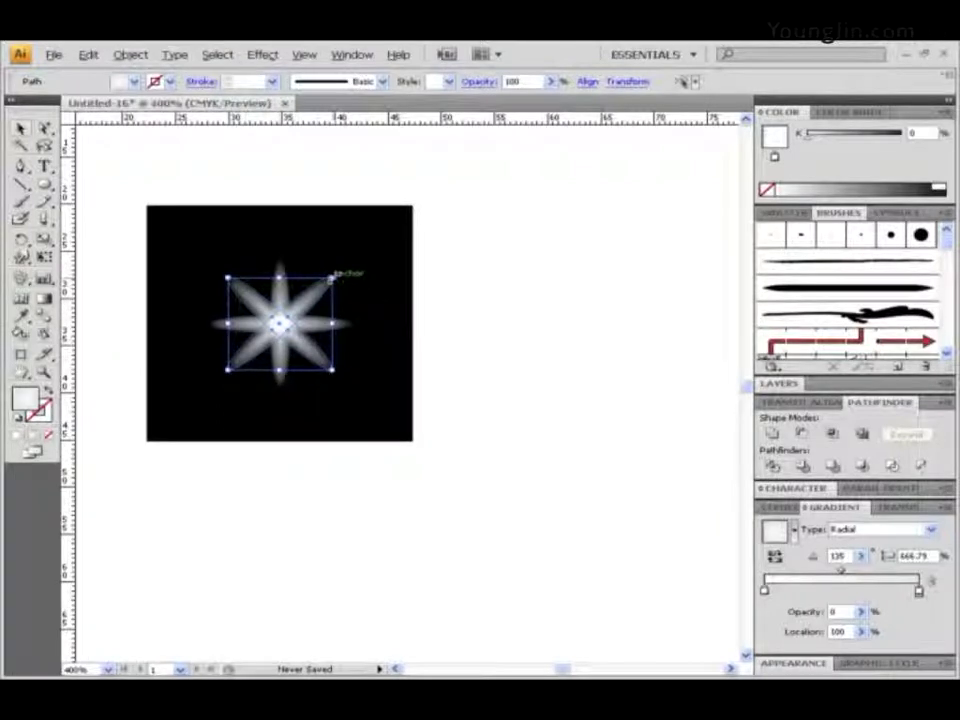
pyautogui.moveTo(332, 274)
pyautogui.mouseDown()
pyautogui.moveTo(342, 282)
pyautogui.moveTo(321, 287)
pyautogui.mouseUp()
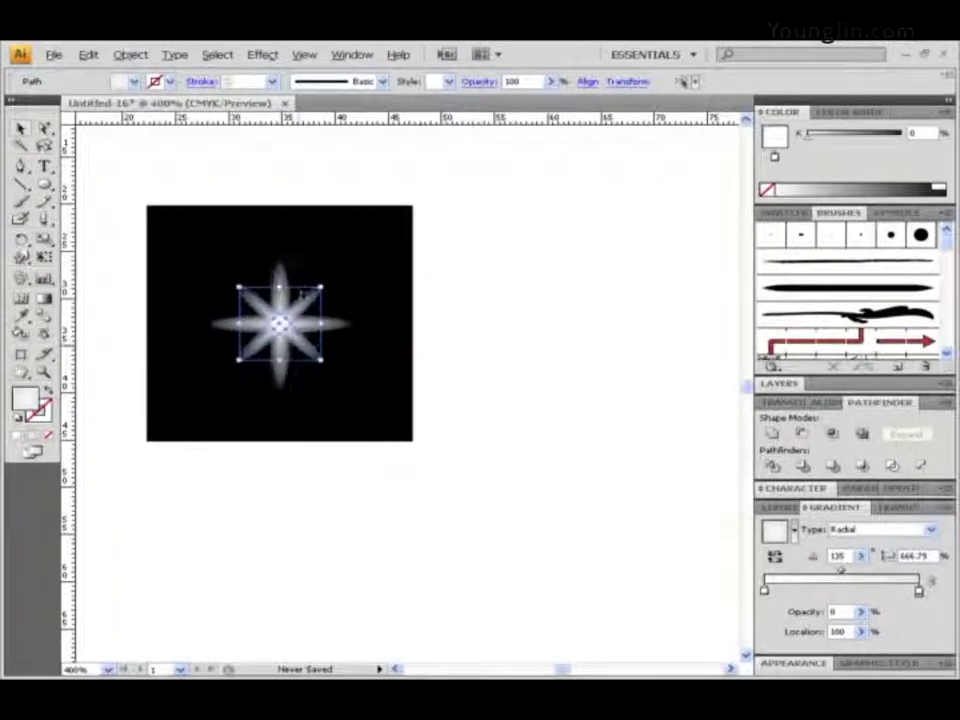
# - Draw a glowing circle about 8 mm wide centred on the star and deselect it
pyautogui.click(44, 184)
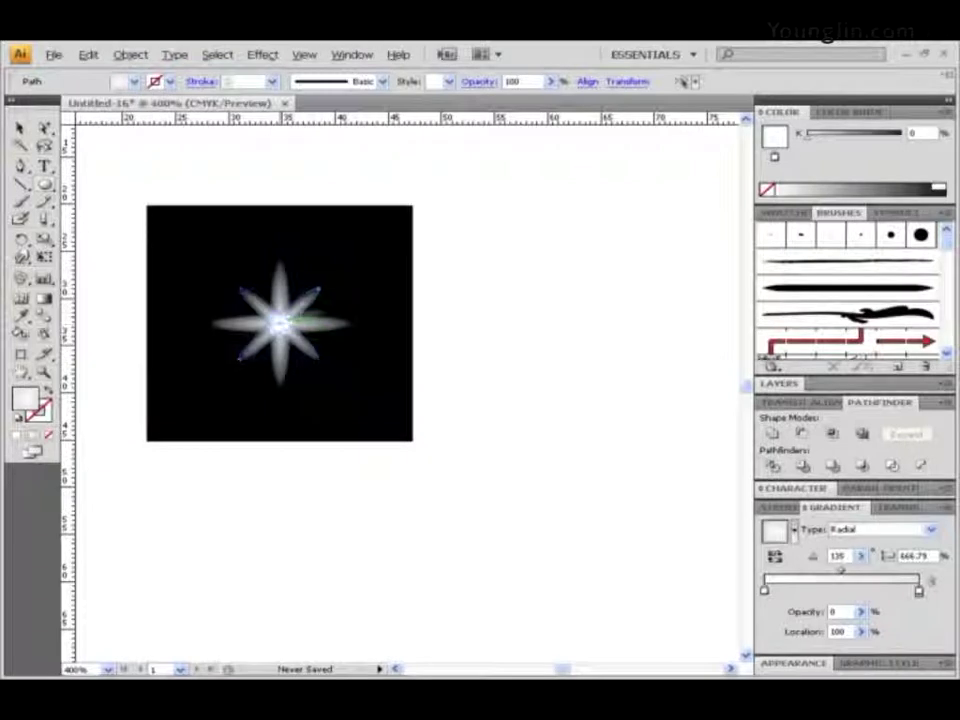
pyautogui.moveTo(280, 323); pyautogui.dragTo(322, 300)
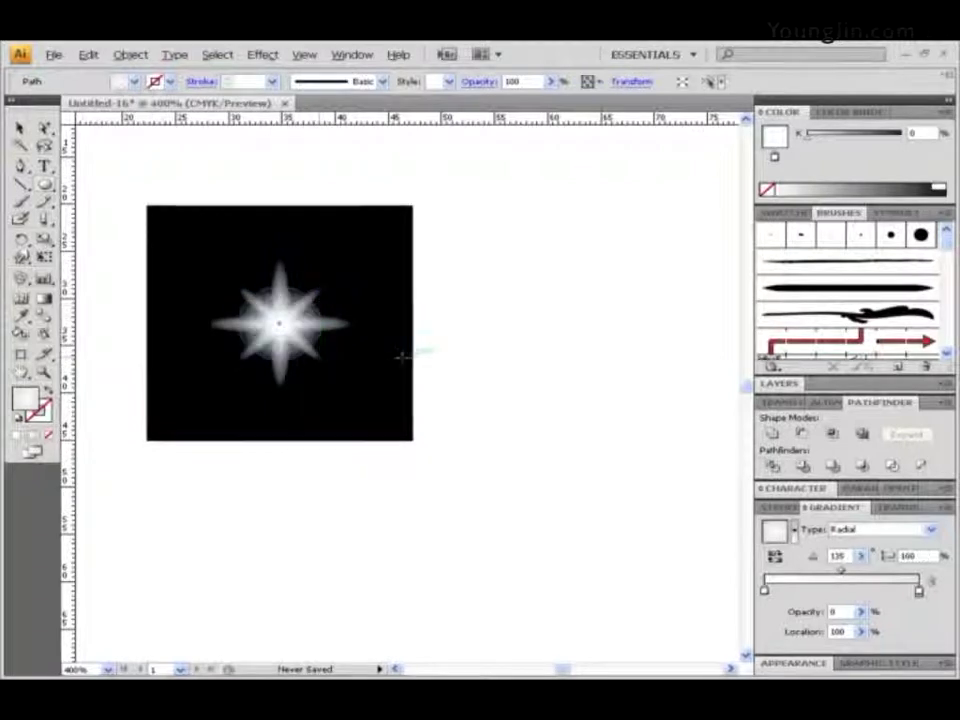
pyautogui.click(499, 347)
pyautogui.press('s')
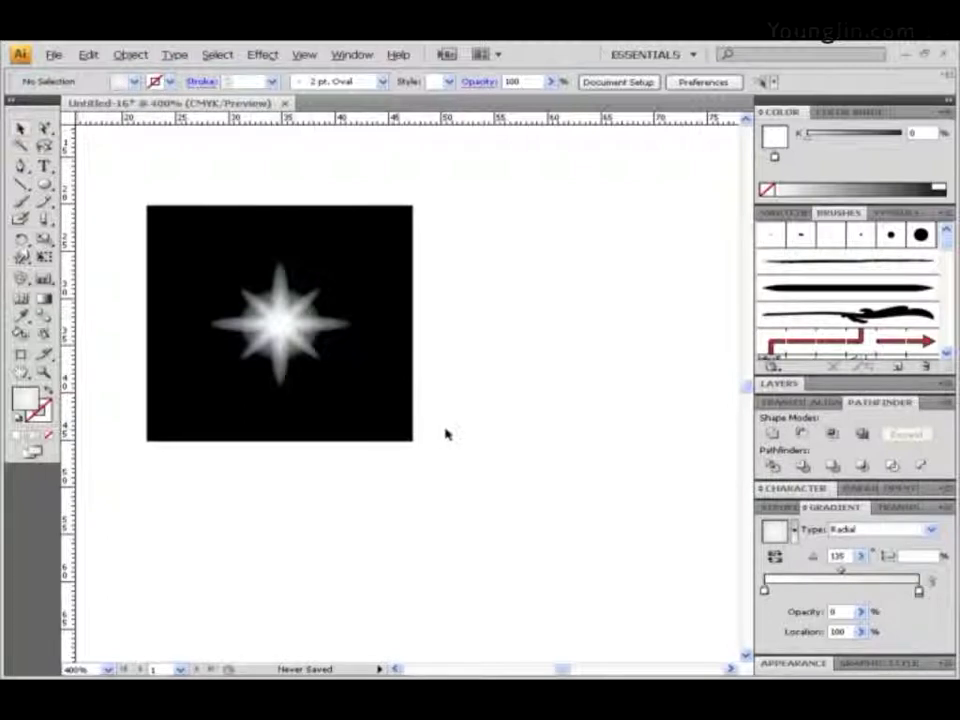
# - Save all the star's shapes together as a new symbol of type Graphic, keeping the name New Symbol
pyautogui.moveTo(457, 418); pyautogui.dragTo(200, 268)
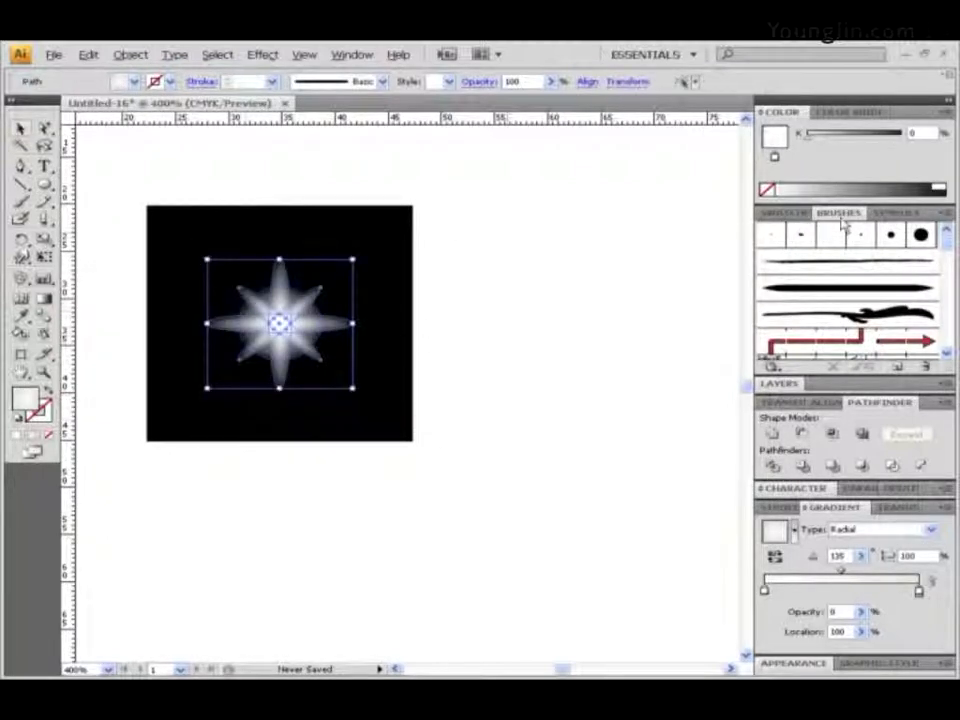
pyautogui.click(888, 213)
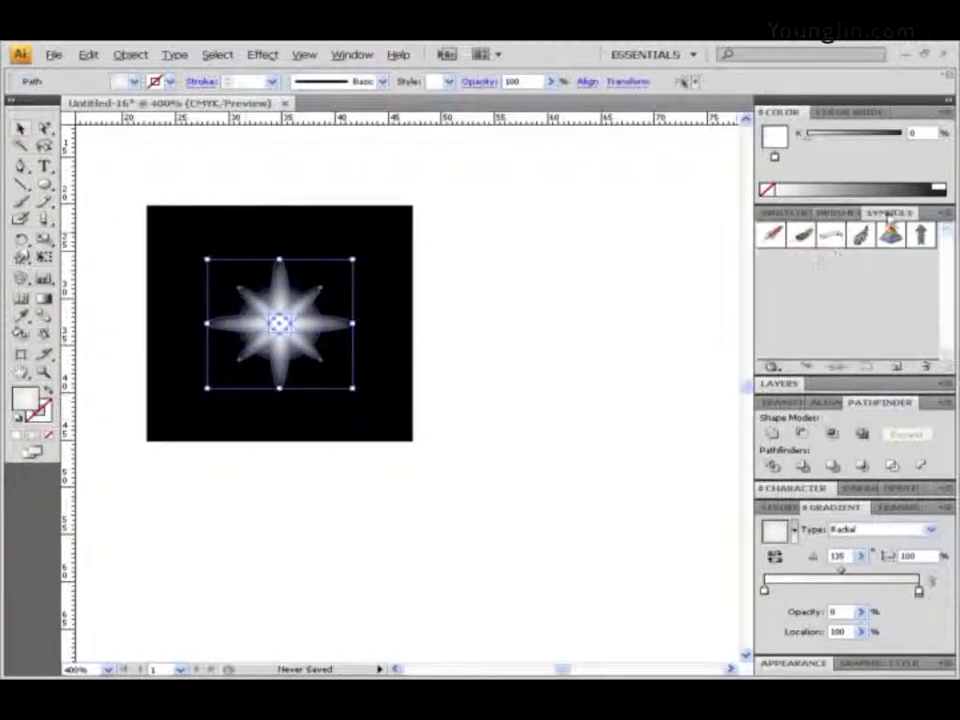
pyautogui.click(899, 368)
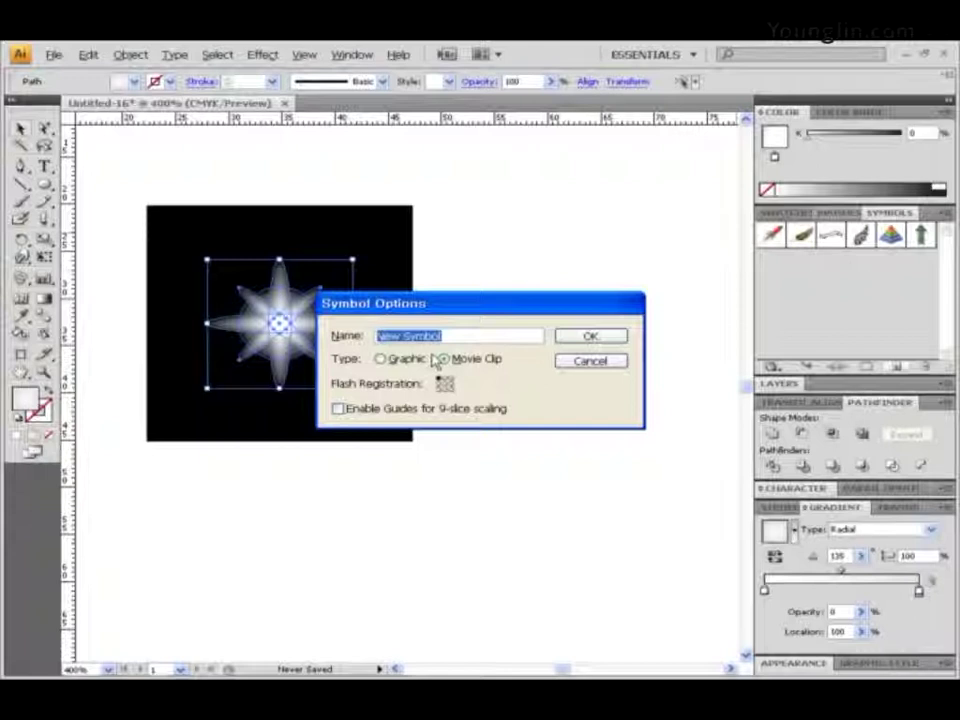
pyautogui.click(402, 366)
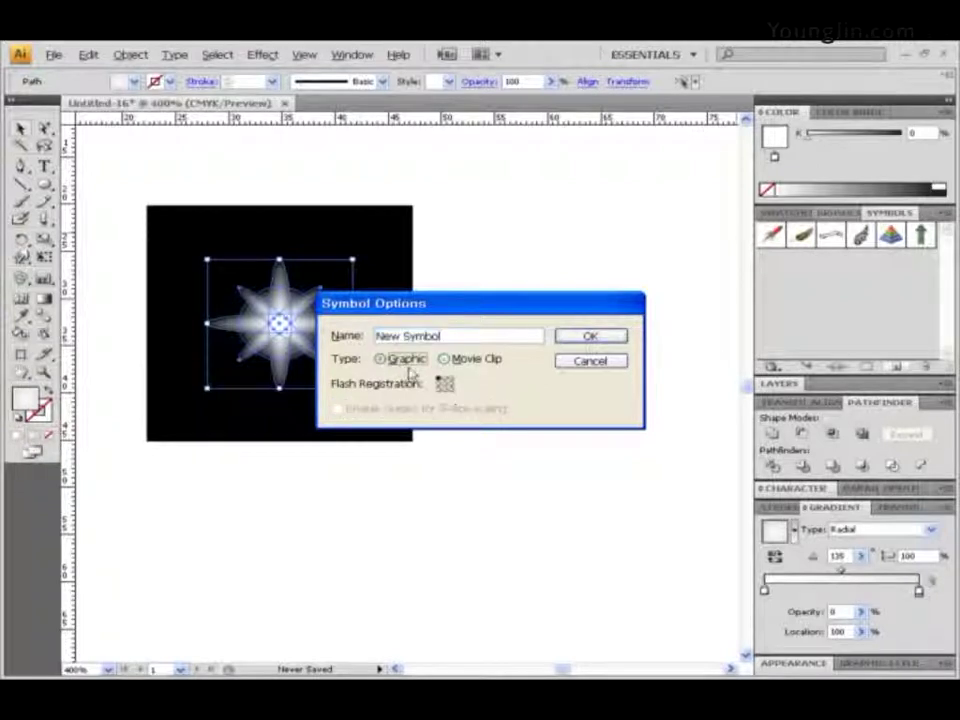
pyautogui.click(591, 339)
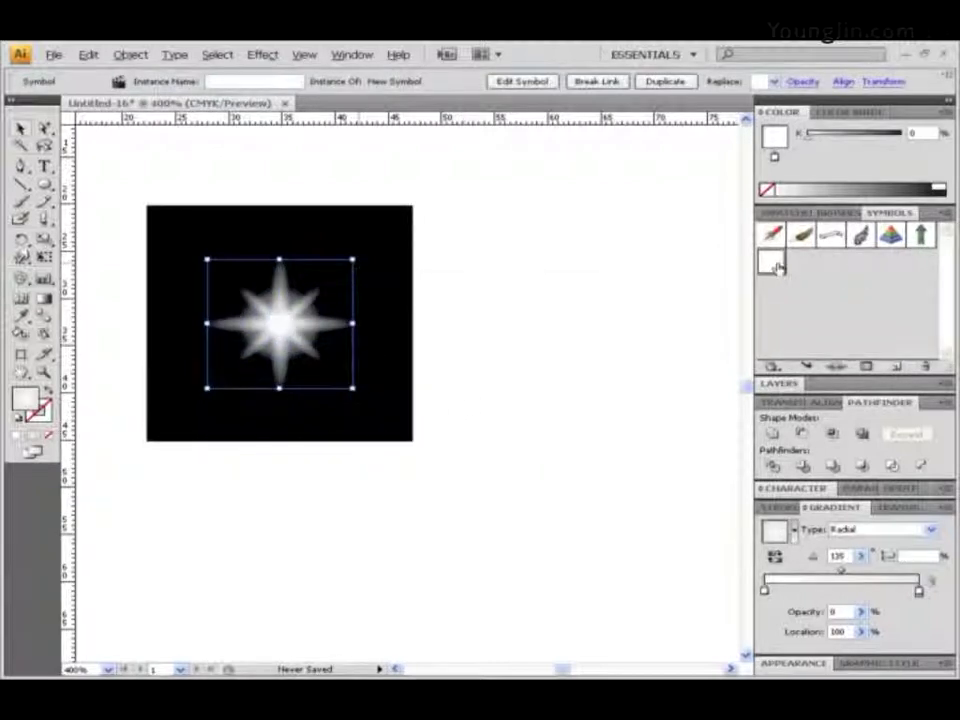
# - Delete the star from the artboard, then unlock the black square and delete it too
pyautogui.press('Delete')
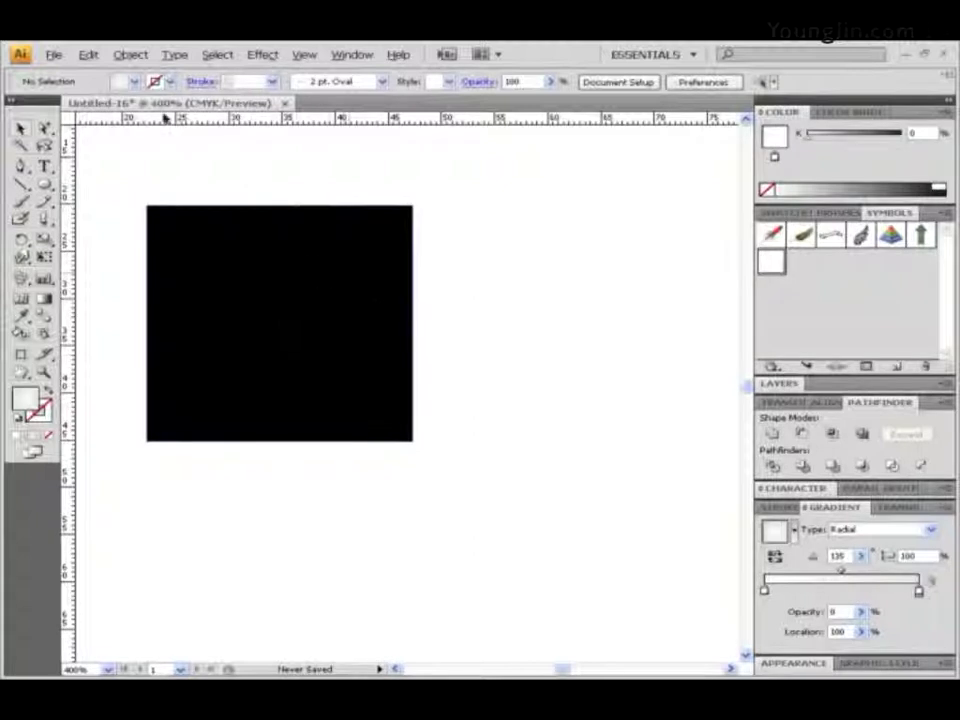
pyautogui.click(128, 58)
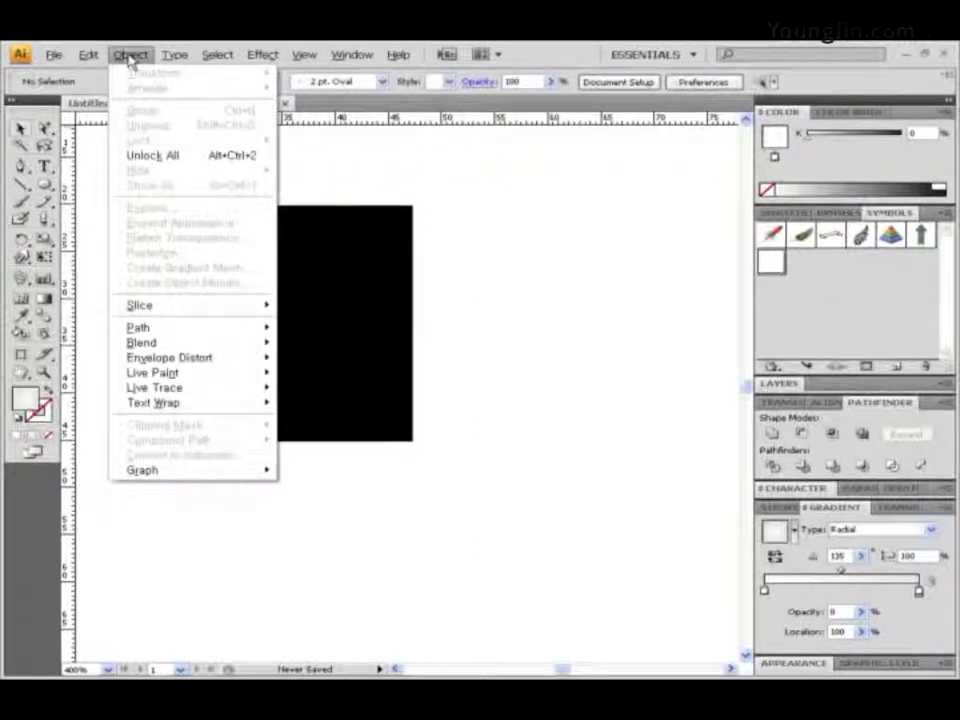
pyautogui.click(165, 159)
pyautogui.press('Delete')
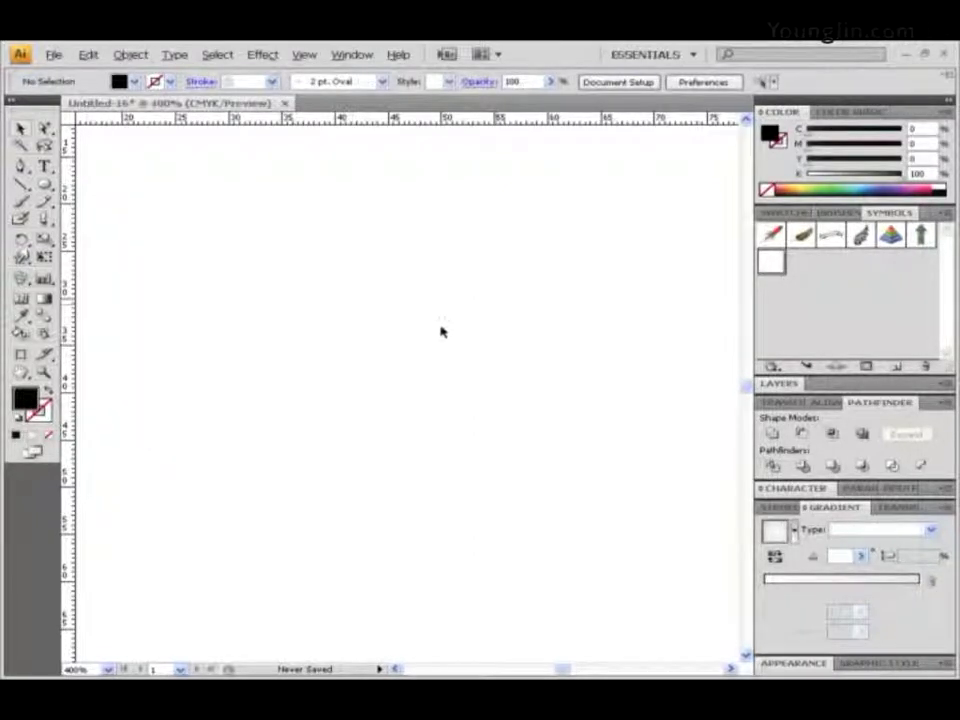
# - Create a black rectangle 140 mm wide and 90 mm high on the empty artboard
pyautogui.doubleClick(43, 372)
pyautogui.click(22, 372)
pyautogui.moveTo(438, 381); pyautogui.dragTo(339, 279)
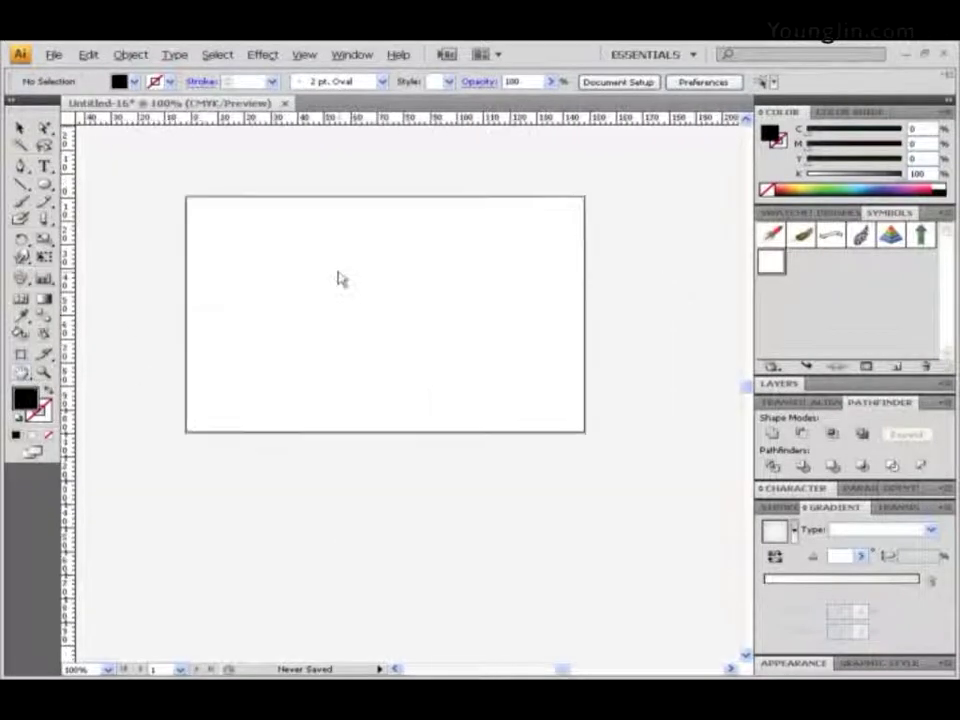
pyautogui.click(21, 373)
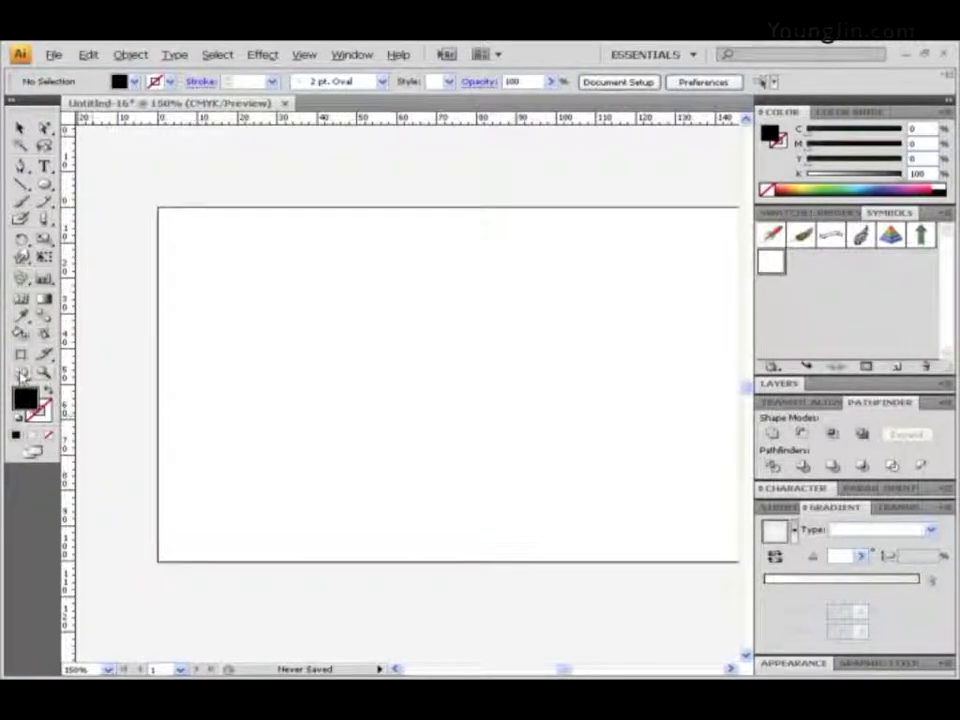
pyautogui.moveTo(479, 370); pyautogui.dragTo(426, 375)
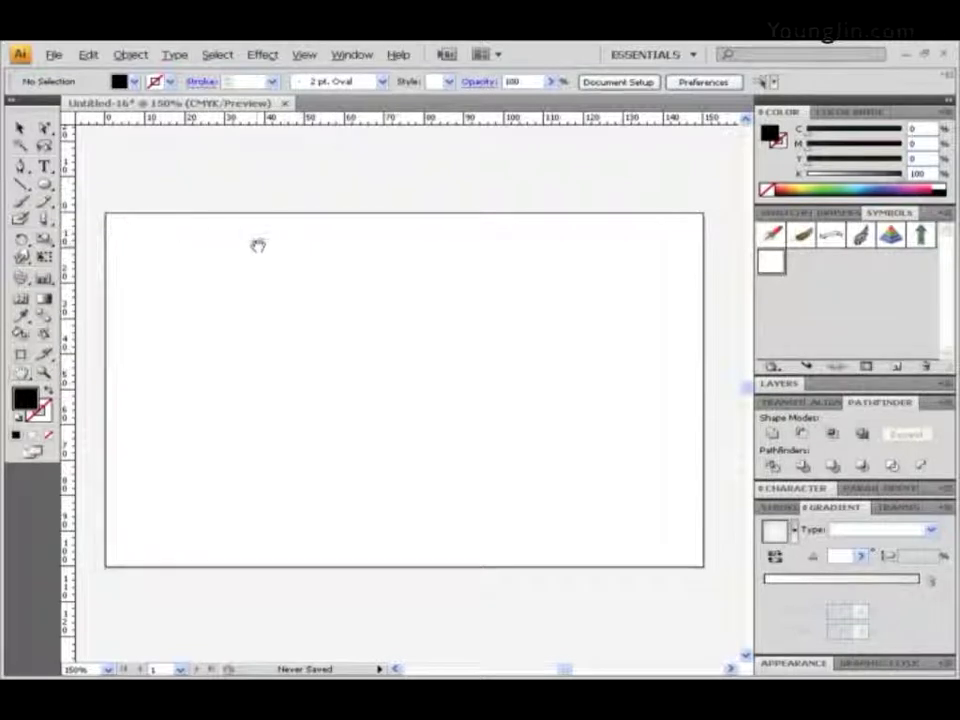
pyautogui.moveTo(44, 186); pyautogui.dragTo(110, 187)
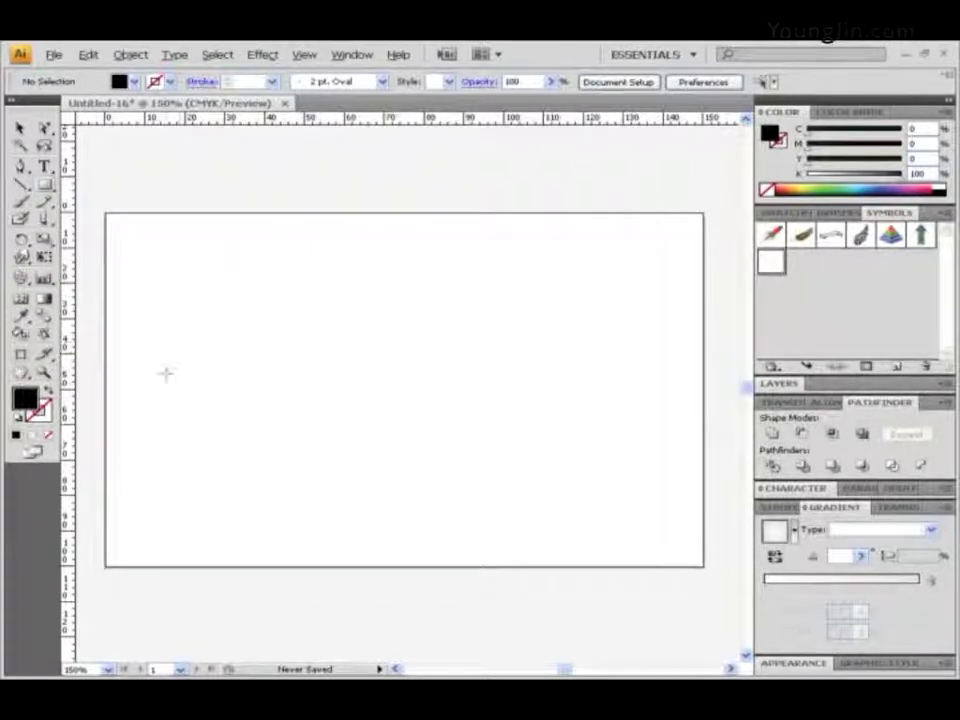
pyautogui.click(128, 232)
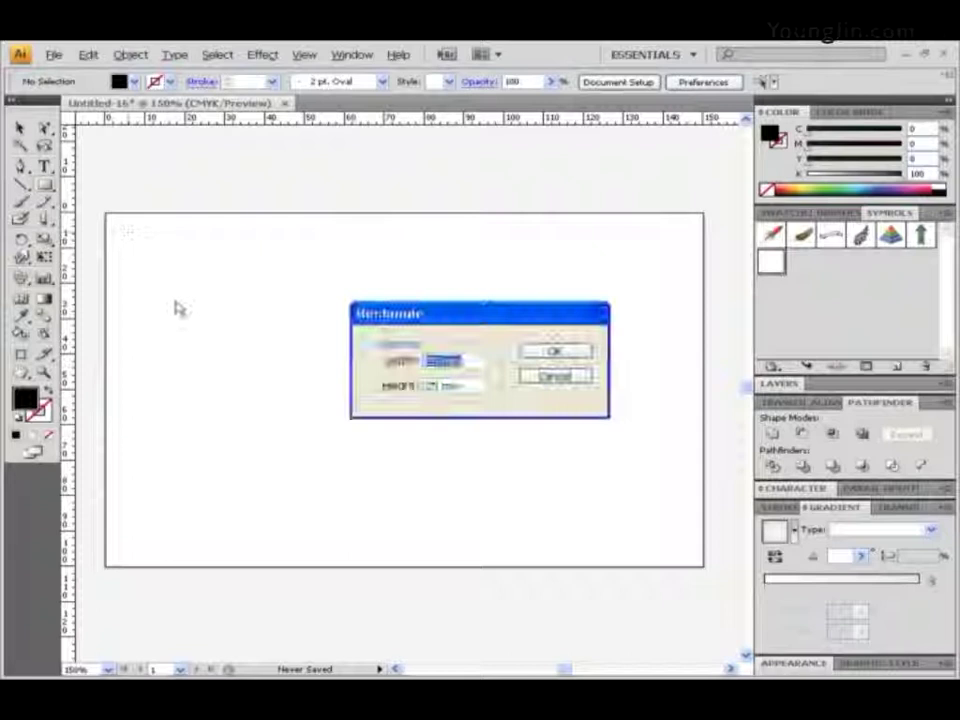
pyautogui.doubleClick(437, 362)
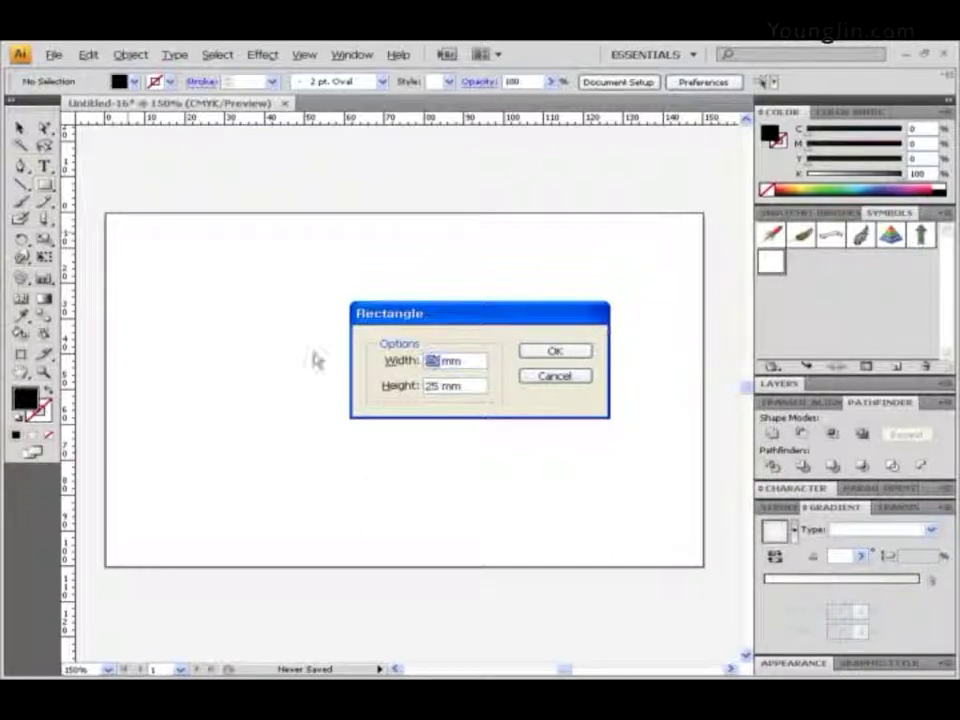
pyautogui.write('140')
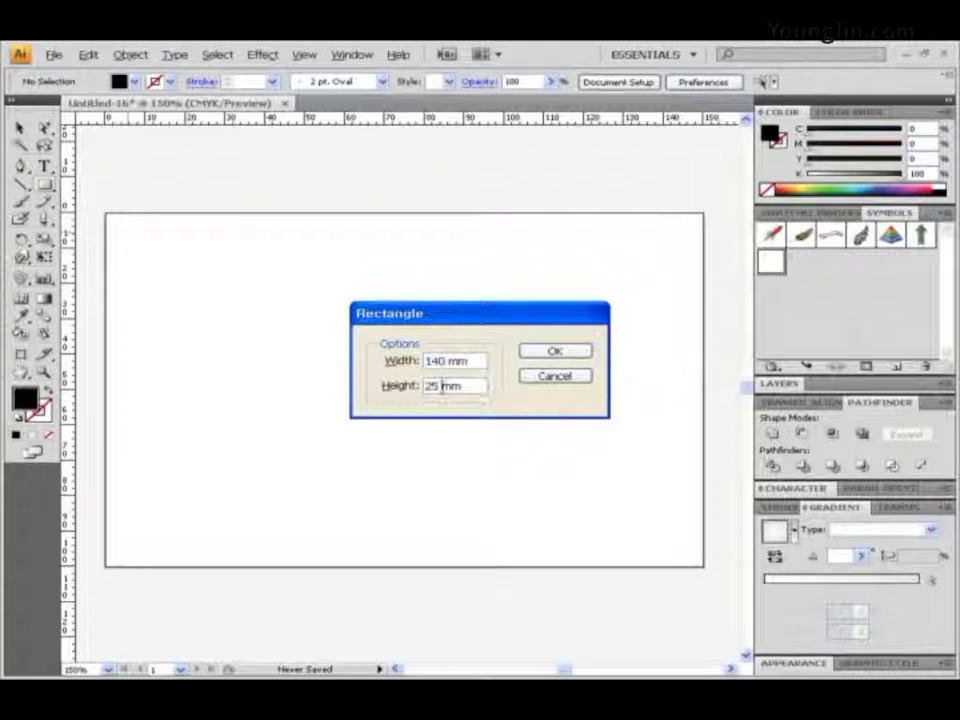
pyautogui.doubleClick(432, 386)
pyautogui.write('90')
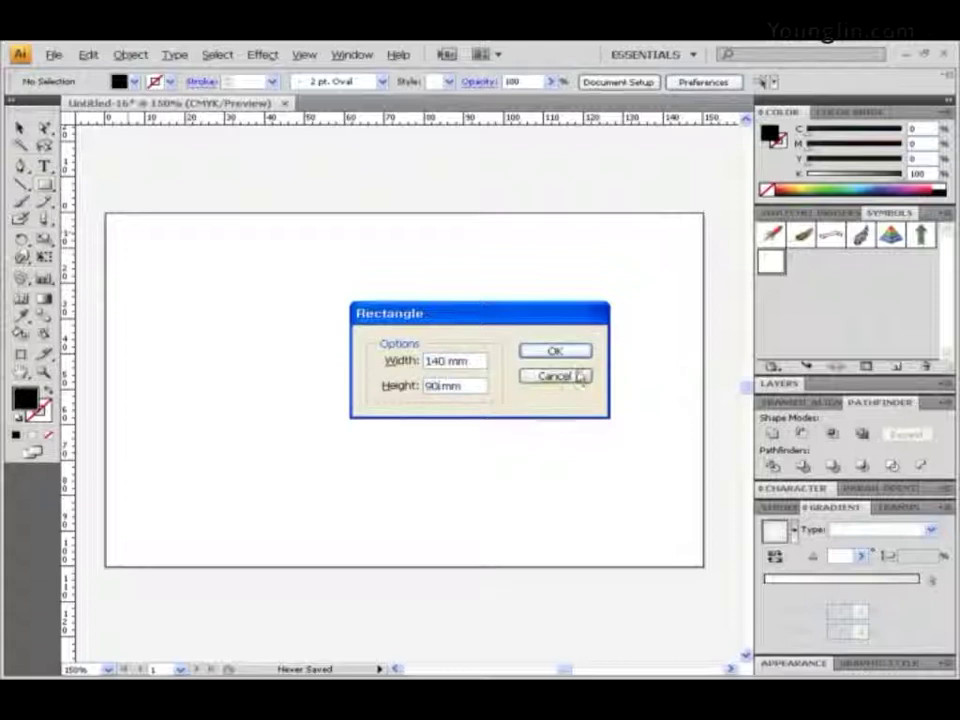
pyautogui.click(568, 350)
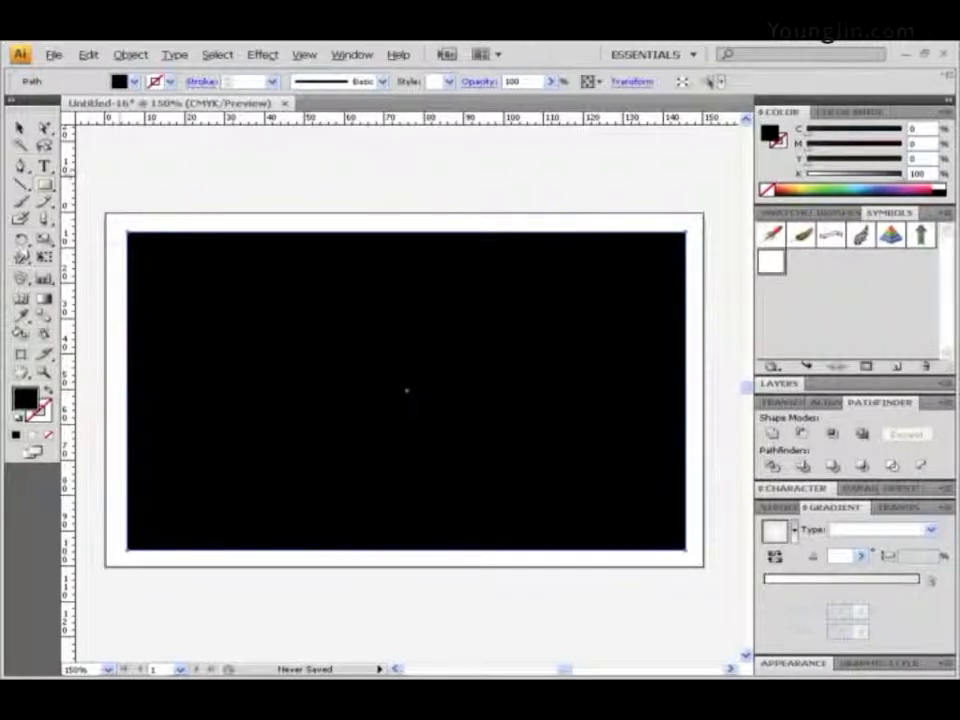
# - Position the rectangle's upper-left corner at X 5 mm and Y -5 mm
pyautogui.click(19, 128)
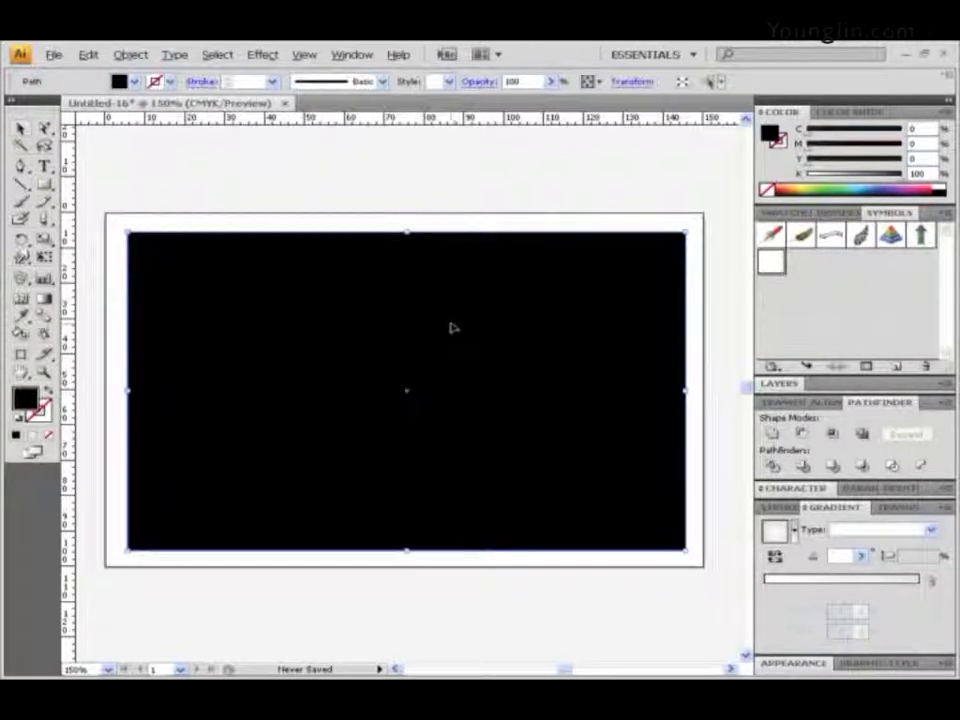
pyautogui.click(785, 402)
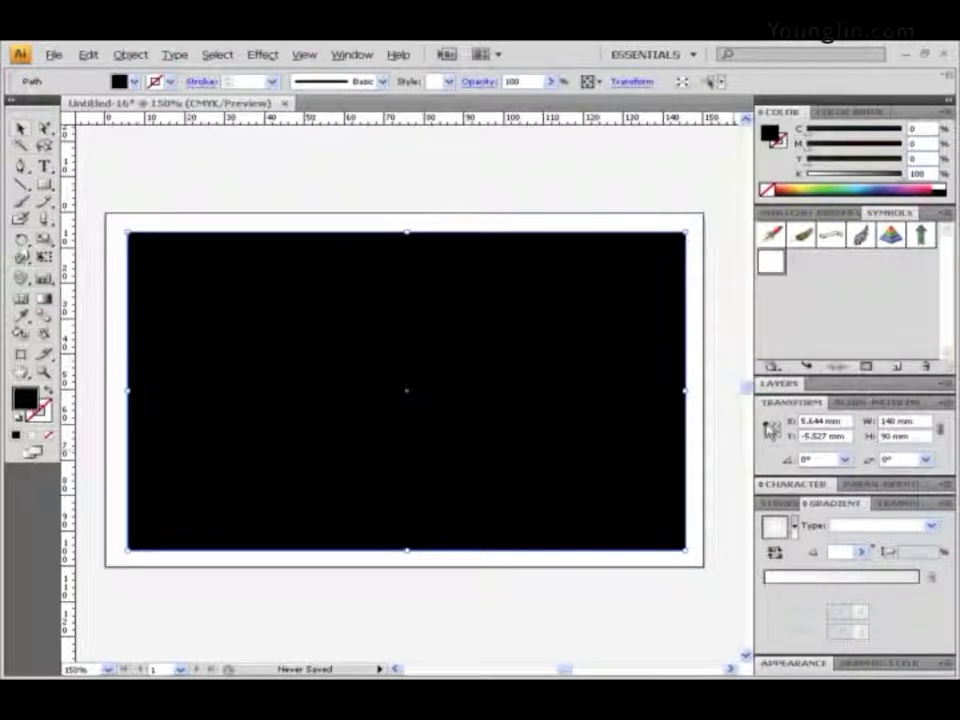
pyautogui.write('5')
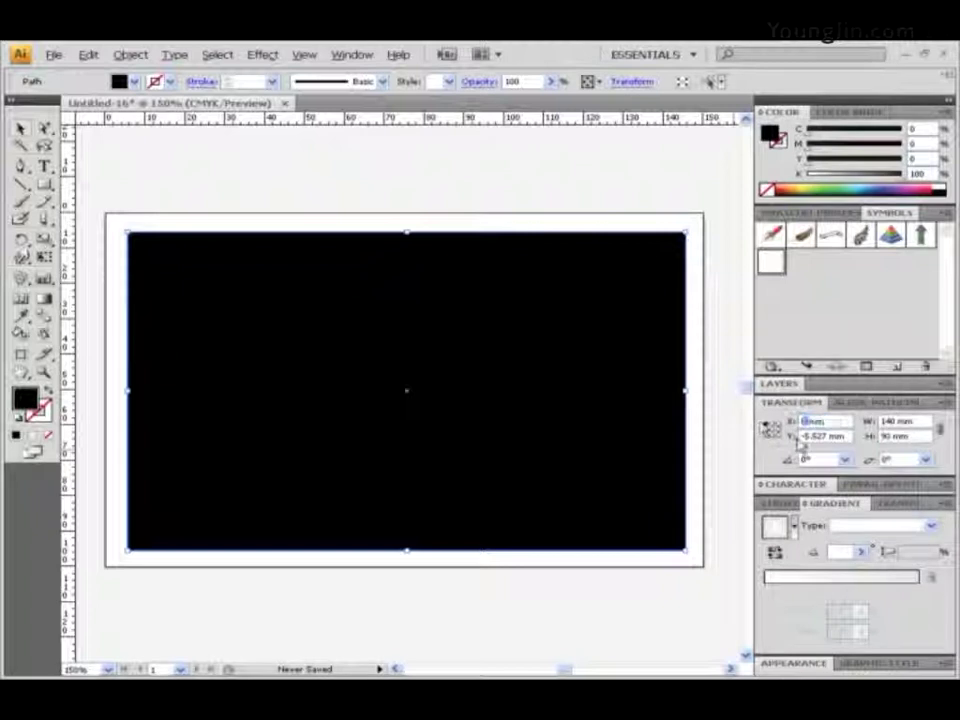
pyautogui.press('Tab')
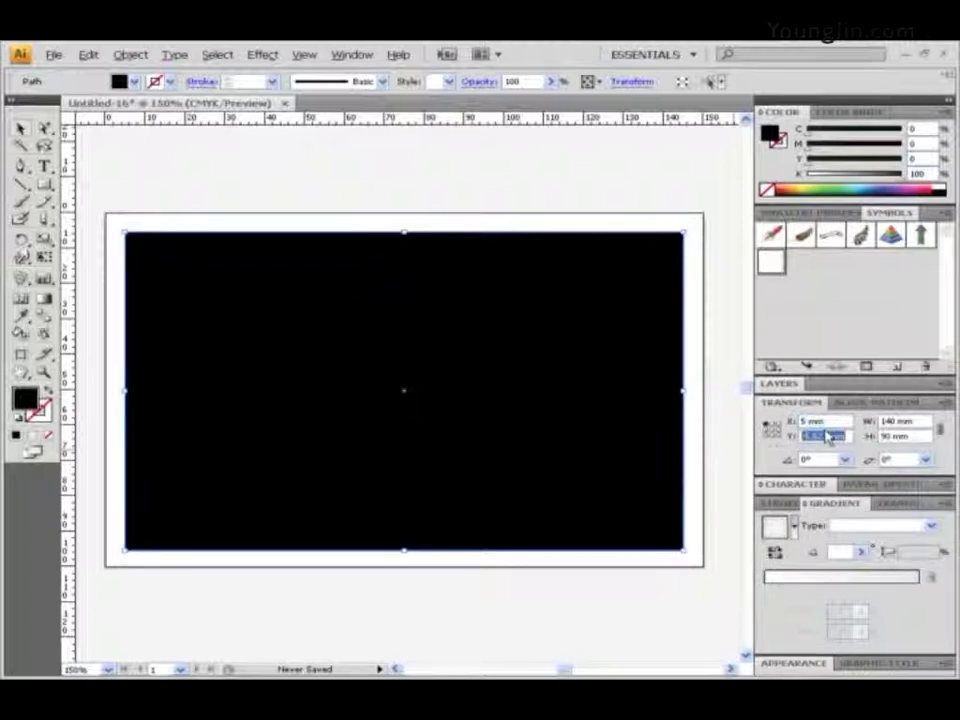
pyautogui.write('-5')
pyautogui.press('Return')
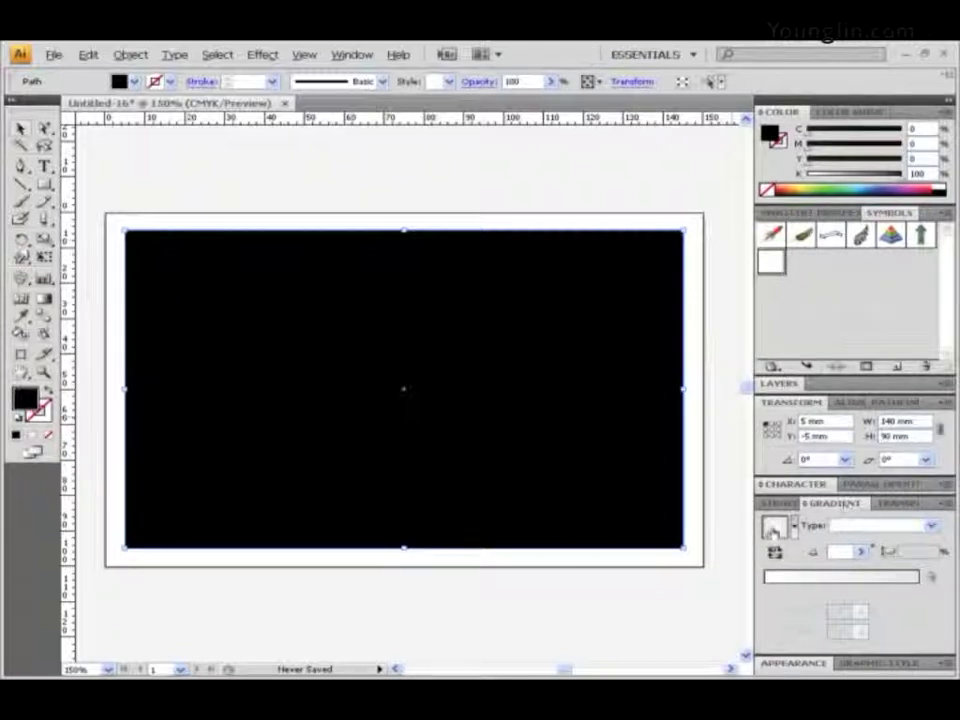
# - Fill the rectangle with the preset white-to-black Linear Gradient
pyautogui.click(773, 529)
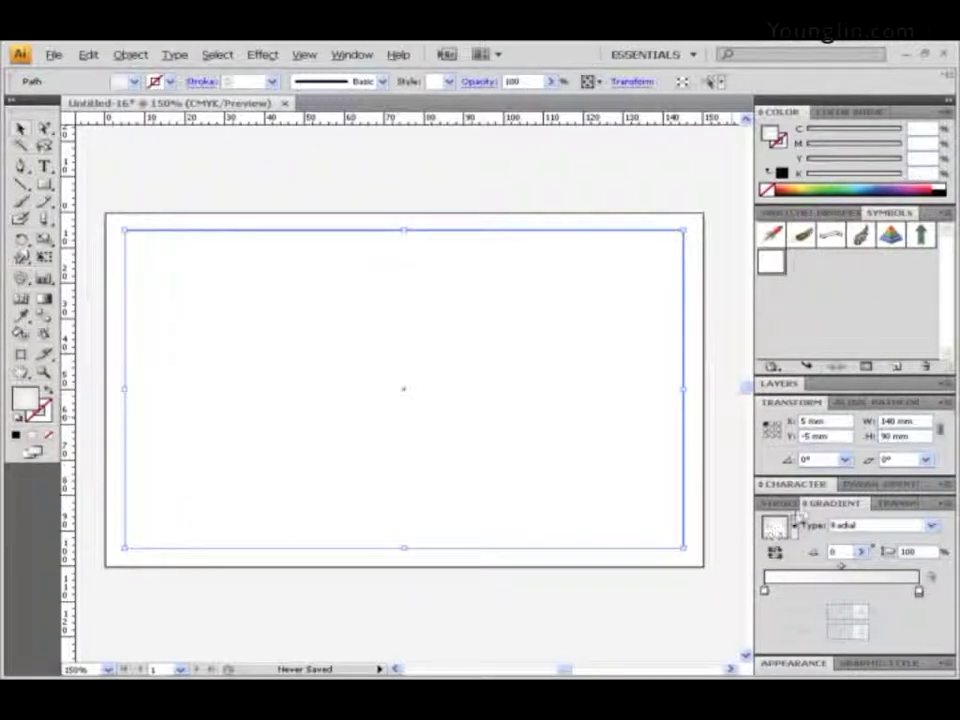
pyautogui.click(913, 527)
pyautogui.click(866, 553)
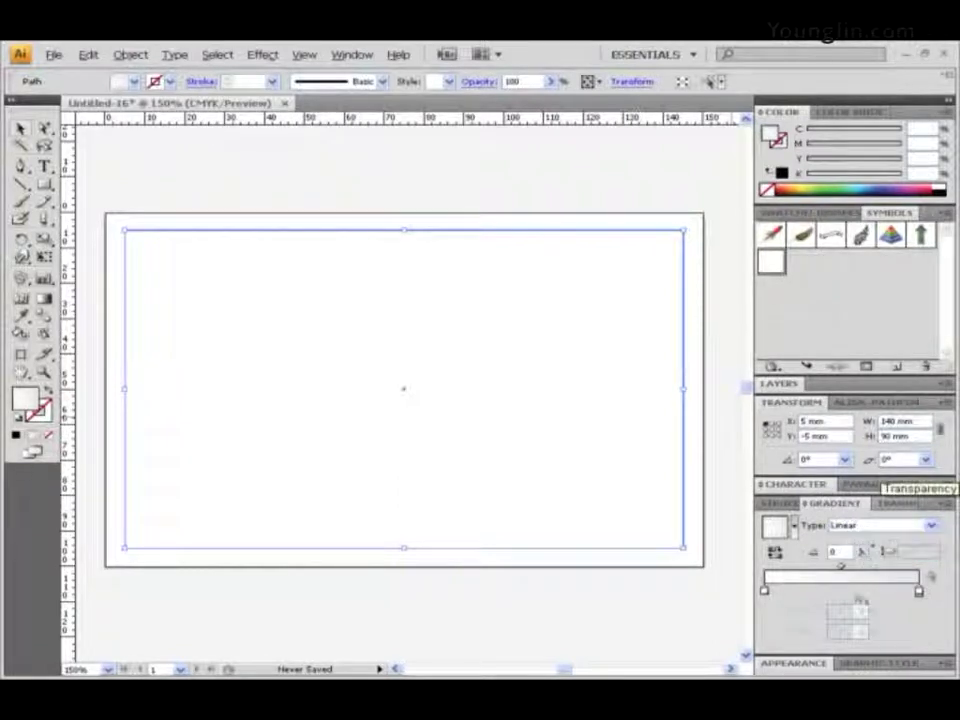
pyautogui.click(796, 529)
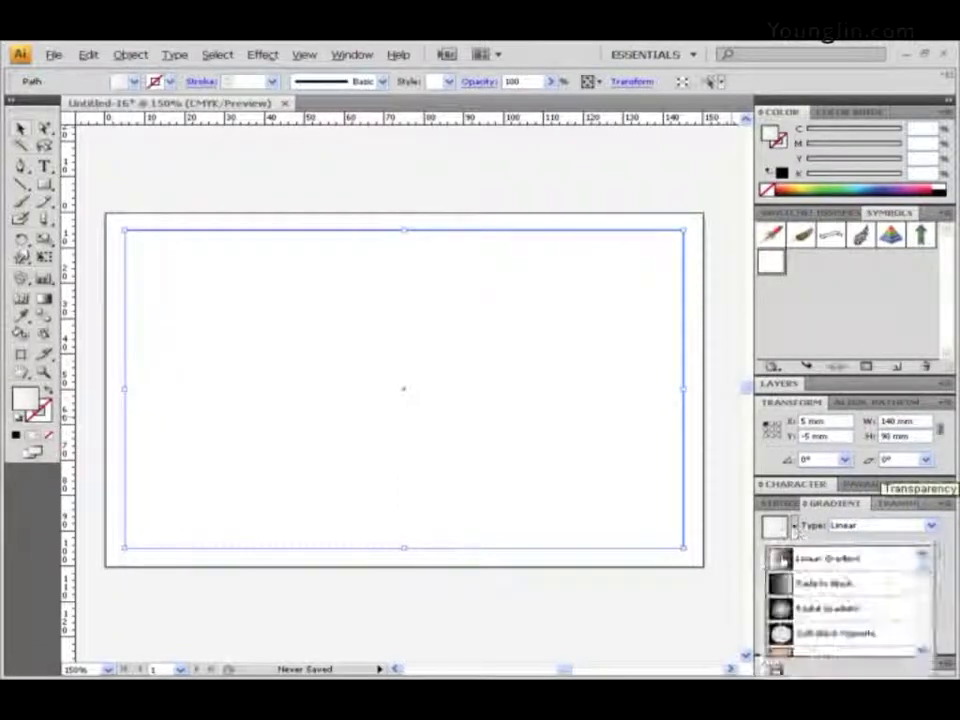
pyautogui.click(790, 556)
# - Set the gradient's white start stop to C 20% and M 80%
pyautogui.click(765, 591)
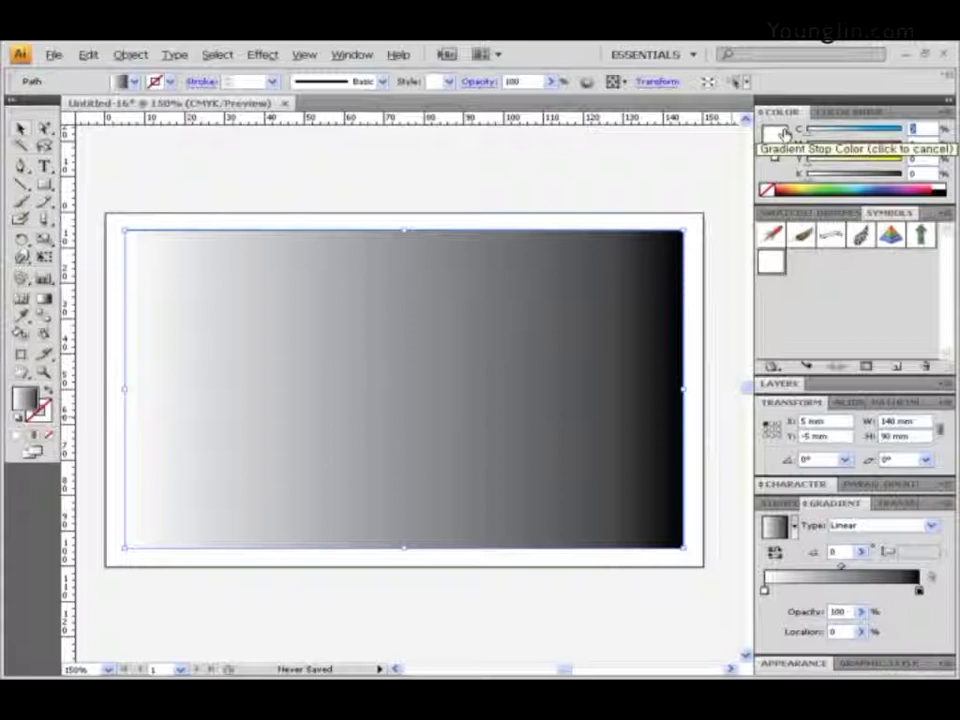
pyautogui.write('20')
pyautogui.press('Tab')
pyautogui.write('80')
pyautogui.press('Tab')
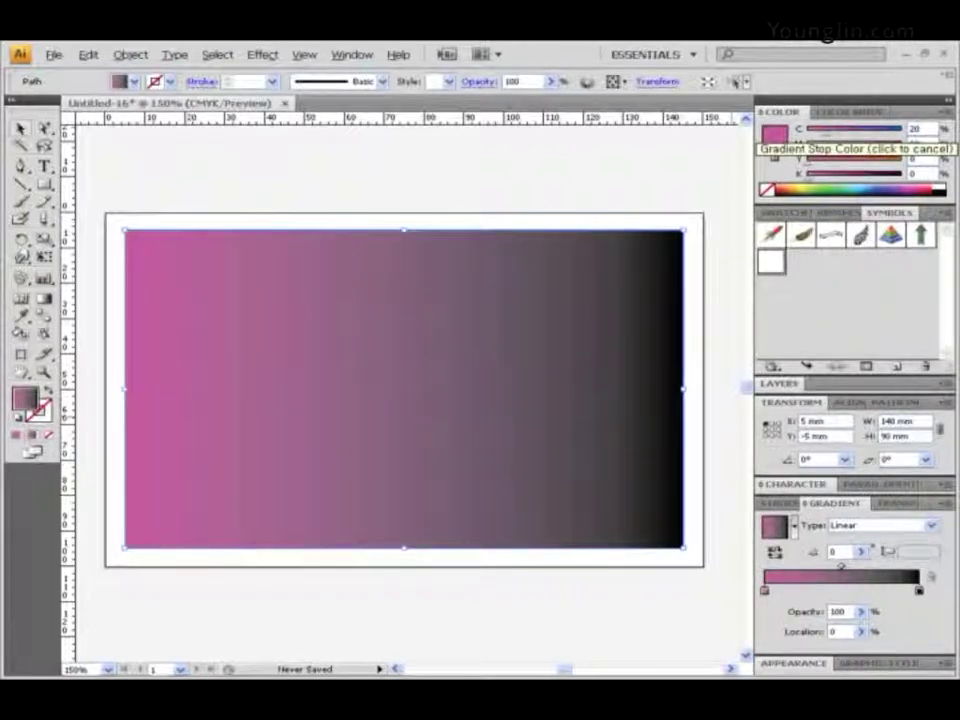
# - Set the gradient's black end stop to C 100%, M 80%, K 50% and run the gradient vertically from pink at the bottom edge to navy at the top
pyautogui.click(919, 590)
pyautogui.moveTo(924, 128); pyautogui.dragTo(780, 124)
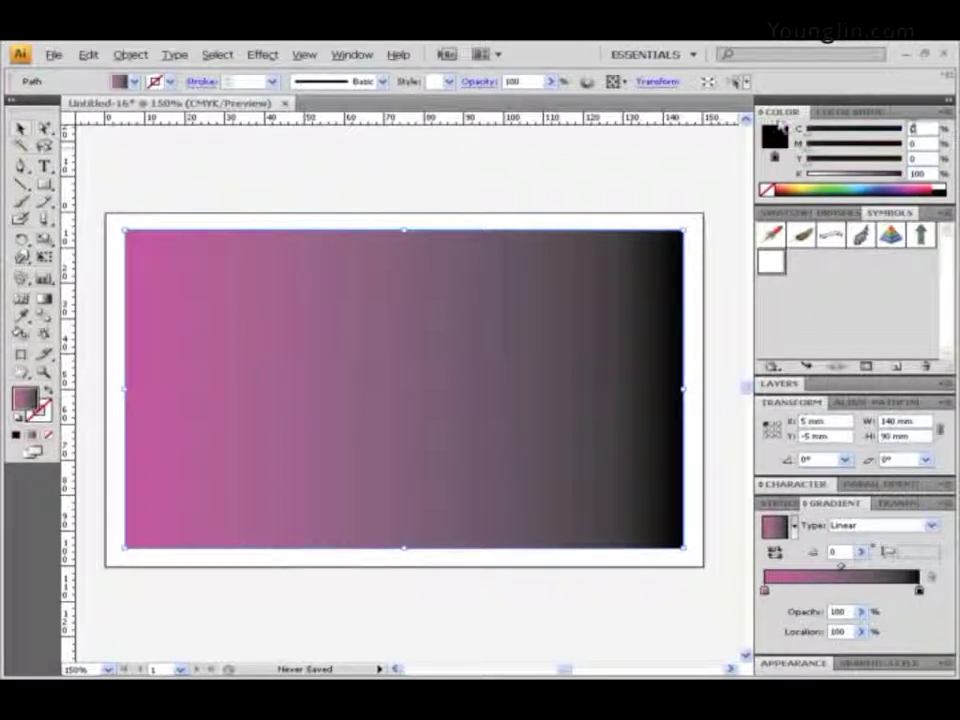
pyautogui.write('100')
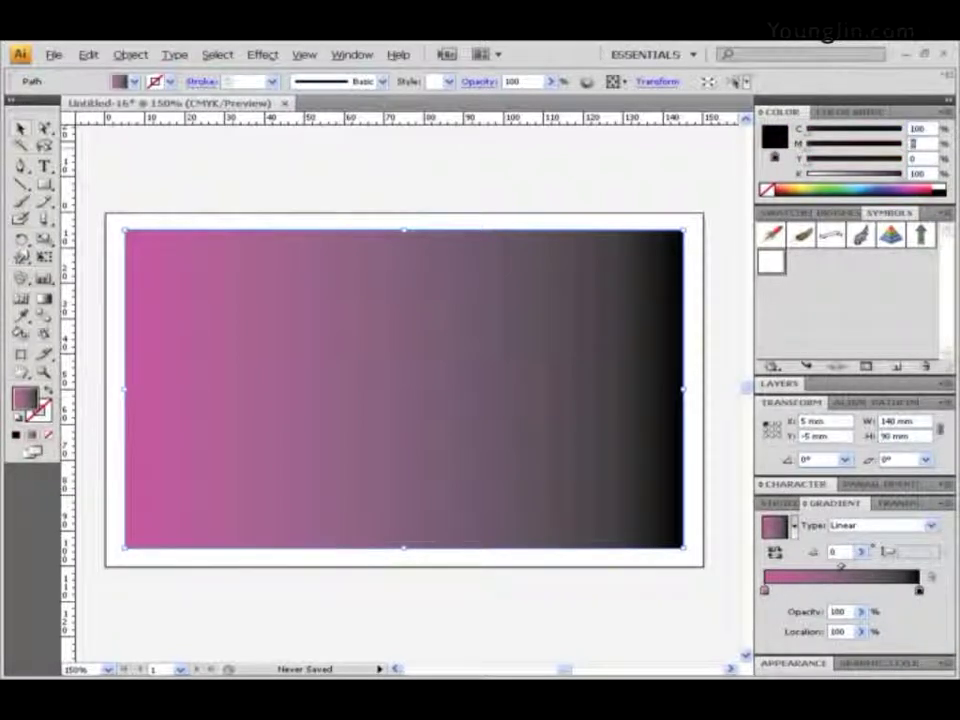
pyautogui.press('Tab')
pyautogui.write('80')
pyautogui.press('Tab')
pyautogui.press('Tab')
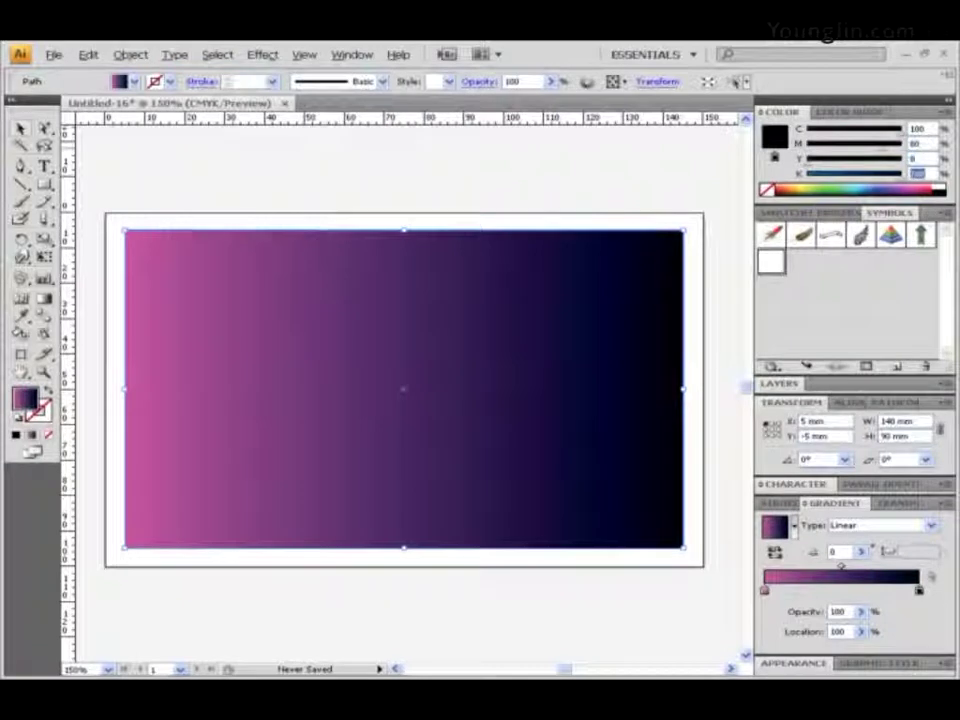
pyautogui.write('50')
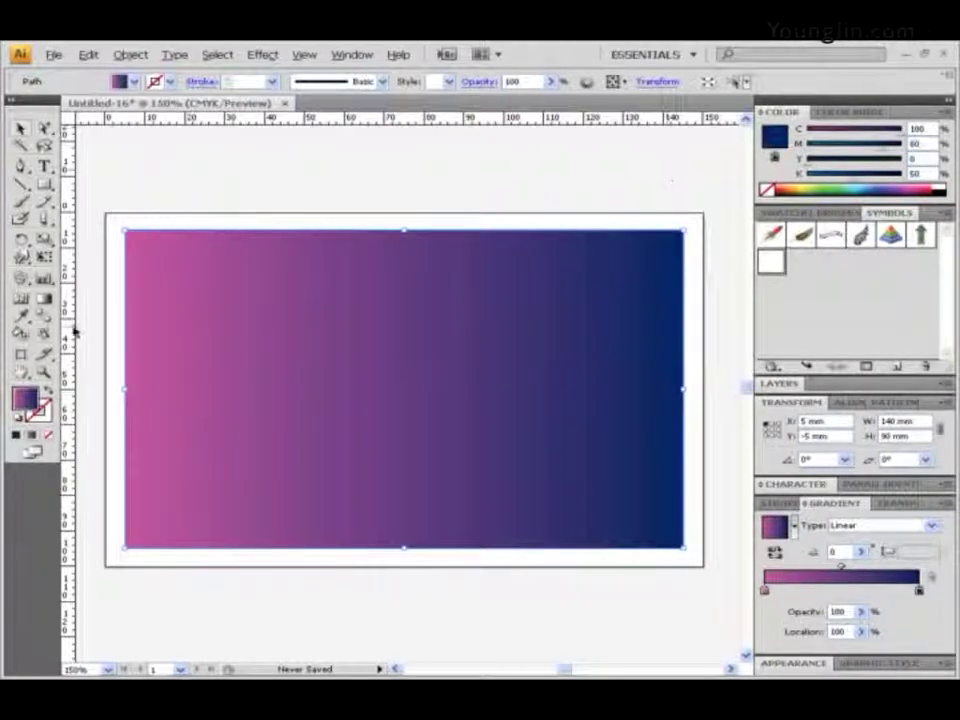
pyautogui.click(45, 300)
pyautogui.moveTo(418, 546); pyautogui.dragTo(416, 235)
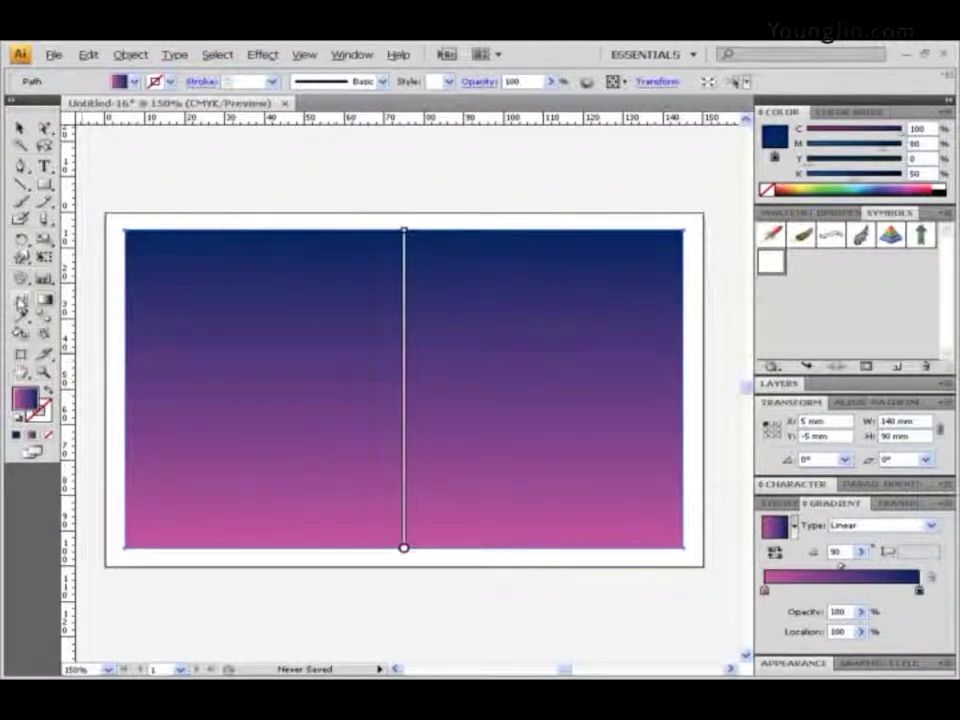
# - Scatter glowing star symbols over the whole gradient rectangle with the Symbol Sprayer, including a few along its bottom edge
pyautogui.moveTo(21, 278); pyautogui.dragTo(98, 281)
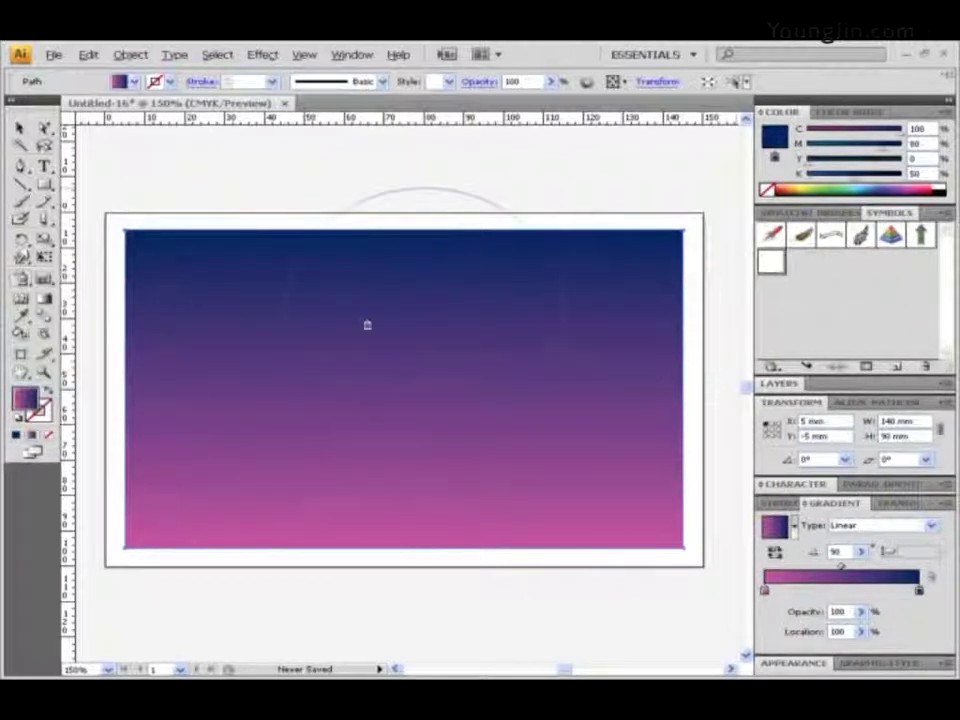
pyautogui.click(236, 293)
pyautogui.click(374, 297)
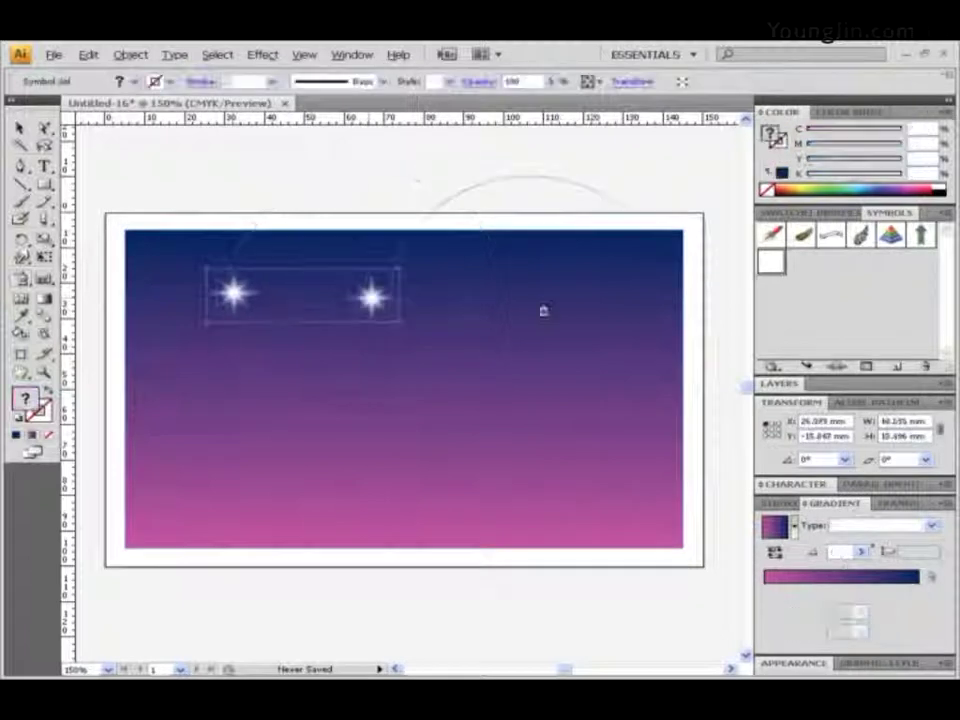
pyautogui.moveTo(514, 452)
pyautogui.mouseDown()
pyautogui.moveTo(609, 400)
pyautogui.moveTo(617, 313)
pyautogui.moveTo(523, 294)
pyautogui.moveTo(456, 331)
pyautogui.moveTo(227, 345)
pyautogui.moveTo(221, 415)
pyautogui.moveTo(414, 446)
pyautogui.moveTo(549, 441)
pyautogui.moveTo(585, 414)
pyautogui.mouseUp()
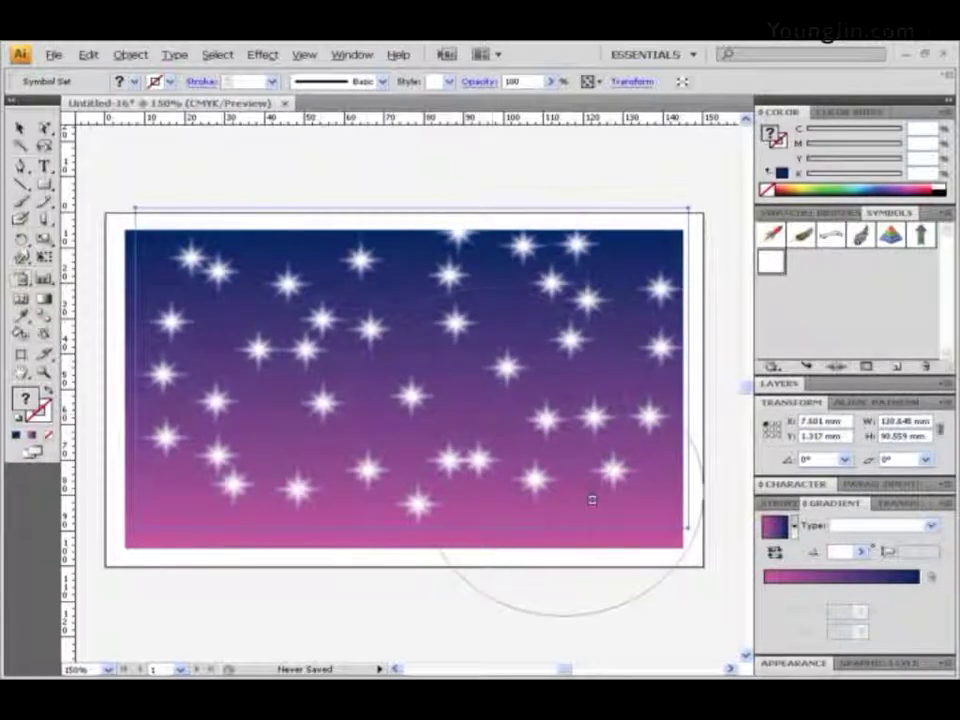
pyautogui.click(650, 526)
pyautogui.click(198, 508)
pyautogui.click(130, 498)
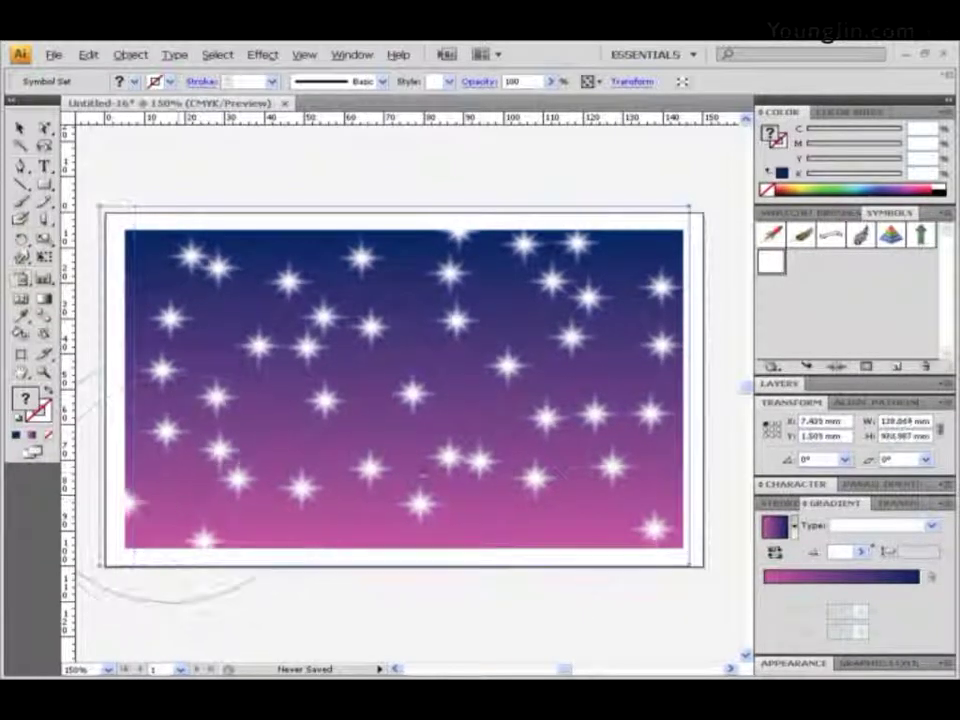
pyautogui.click(547, 515)
pyautogui.click(414, 520)
pyautogui.click(318, 515)
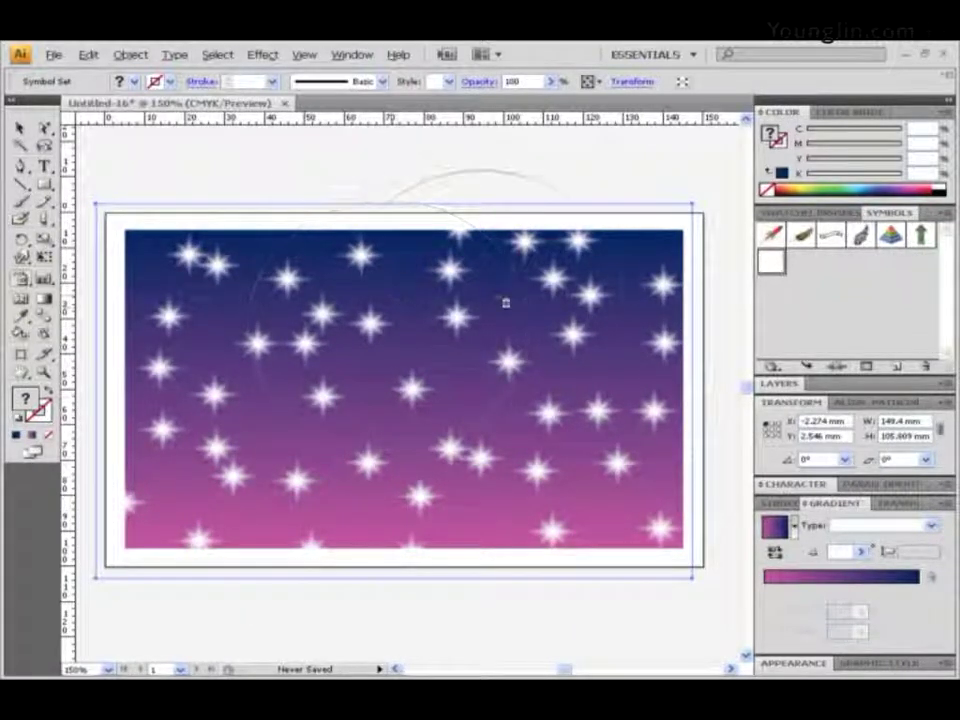
# - Vary the star sizes with the Symbol Sizer, enlarging some near the upper middle and shrinking others across the sky
pyautogui.moveTo(20, 279)
pyautogui.mouseDown()
pyautogui.moveTo(176, 313)
pyautogui.moveTo(120, 333)
pyautogui.mouseUp()
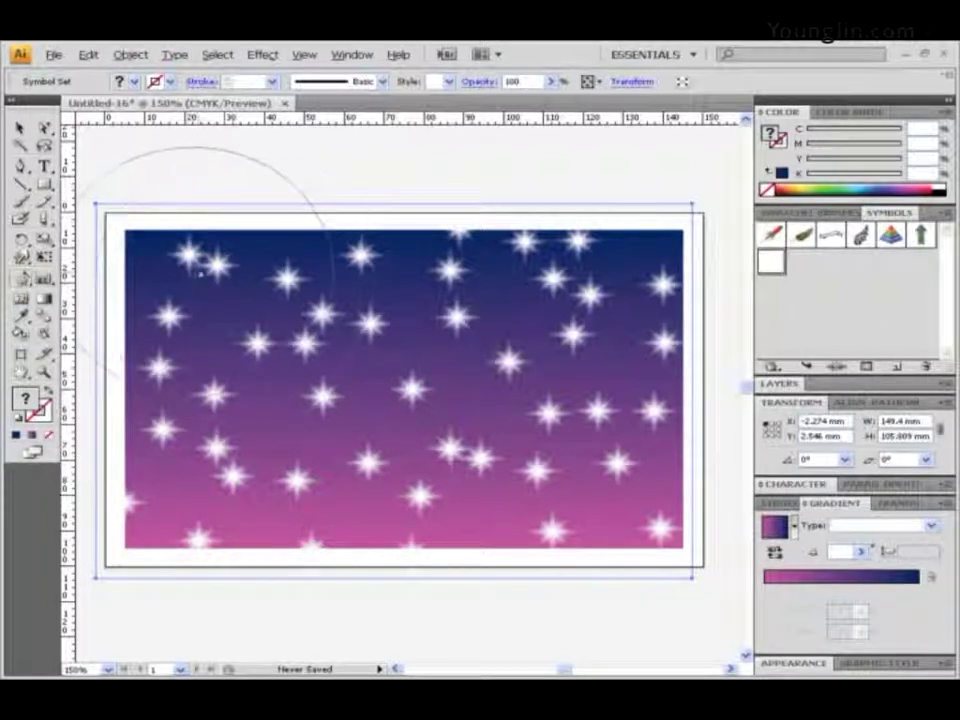
pyautogui.moveTo(214, 271)
pyautogui.mouseDown()
pyautogui.moveTo(427, 286)
pyautogui.moveTo(503, 264)
pyautogui.moveTo(545, 288)
pyautogui.mouseUp()
pyautogui.moveTo(454, 318); pyautogui.dragTo(457, 314)
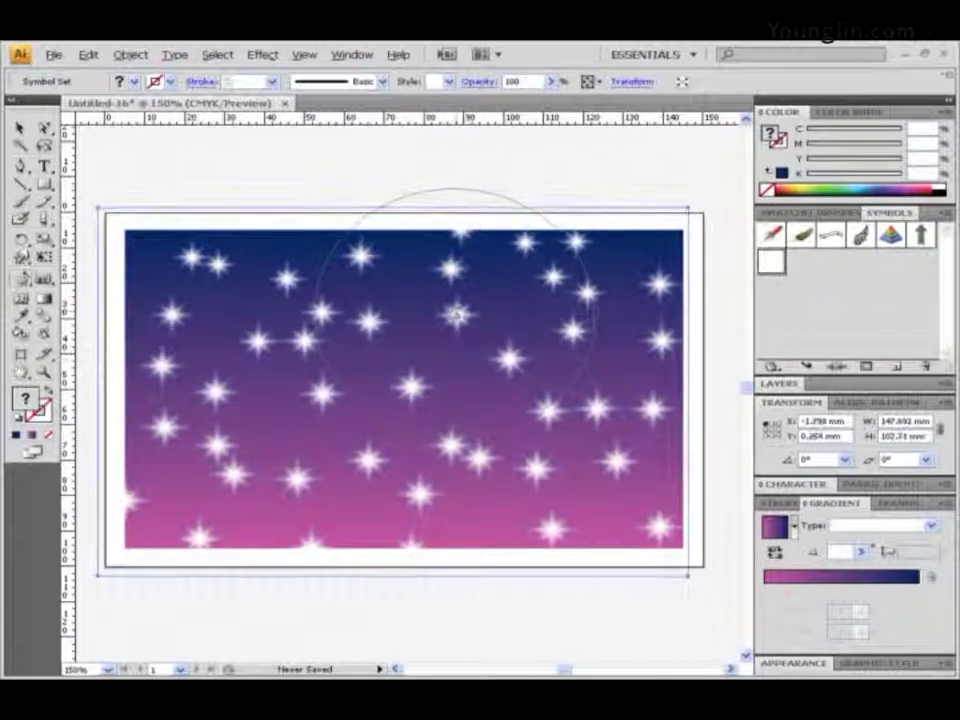
pyautogui.click(457, 314)
pyautogui.keyDown('alt'); pyautogui.click(556, 276); pyautogui.keyUp('alt')
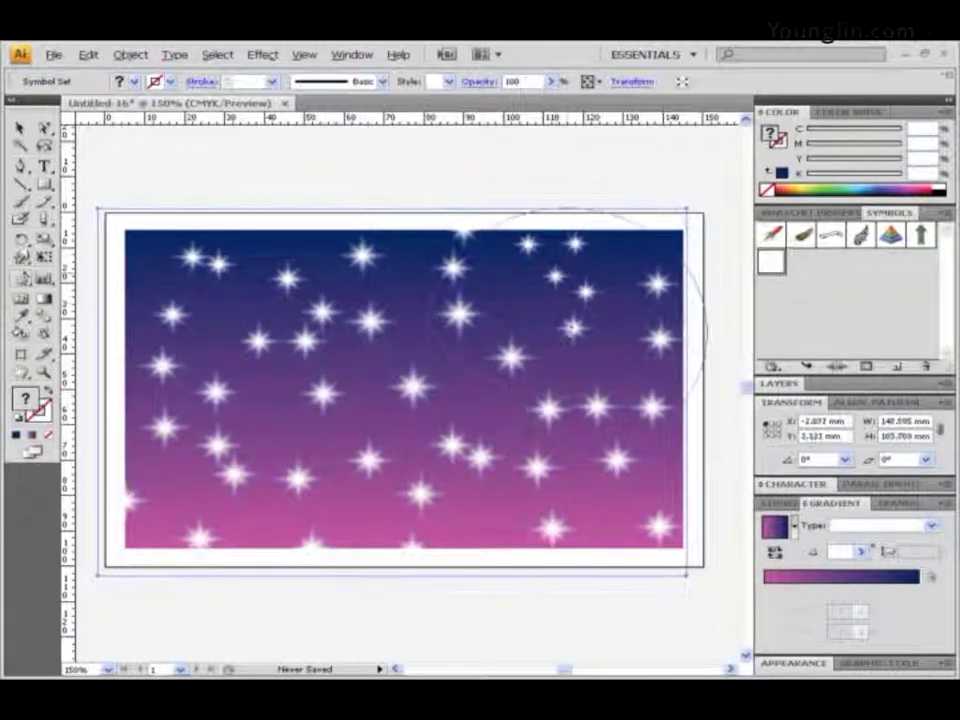
pyautogui.moveTo(567, 338)
pyautogui.mouseDown()
pyautogui.moveTo(590, 367)
pyautogui.moveTo(502, 392)
pyautogui.moveTo(356, 387)
pyautogui.mouseUp()
pyautogui.moveTo(251, 356); pyautogui.dragTo(255, 408)
pyautogui.moveTo(270, 410)
pyautogui.mouseDown()
pyautogui.moveTo(470, 435)
pyautogui.moveTo(560, 452)
pyautogui.moveTo(604, 470)
pyautogui.moveTo(627, 508)
pyautogui.moveTo(545, 500)
pyautogui.moveTo(512, 515)
pyautogui.moveTo(315, 490)
pyautogui.moveTo(157, 498)
pyautogui.mouseUp()
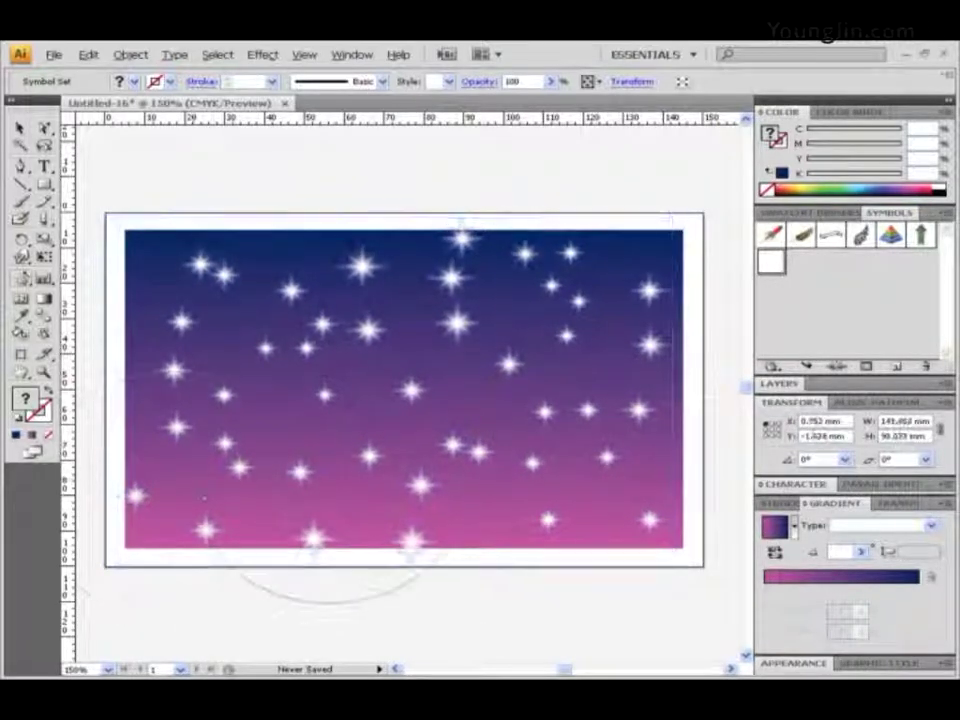
pyautogui.keyDown('alt'); pyautogui.click(369, 457); pyautogui.keyUp('alt')
pyautogui.keyDown('alt'); pyautogui.click(369, 457); pyautogui.keyUp('alt')
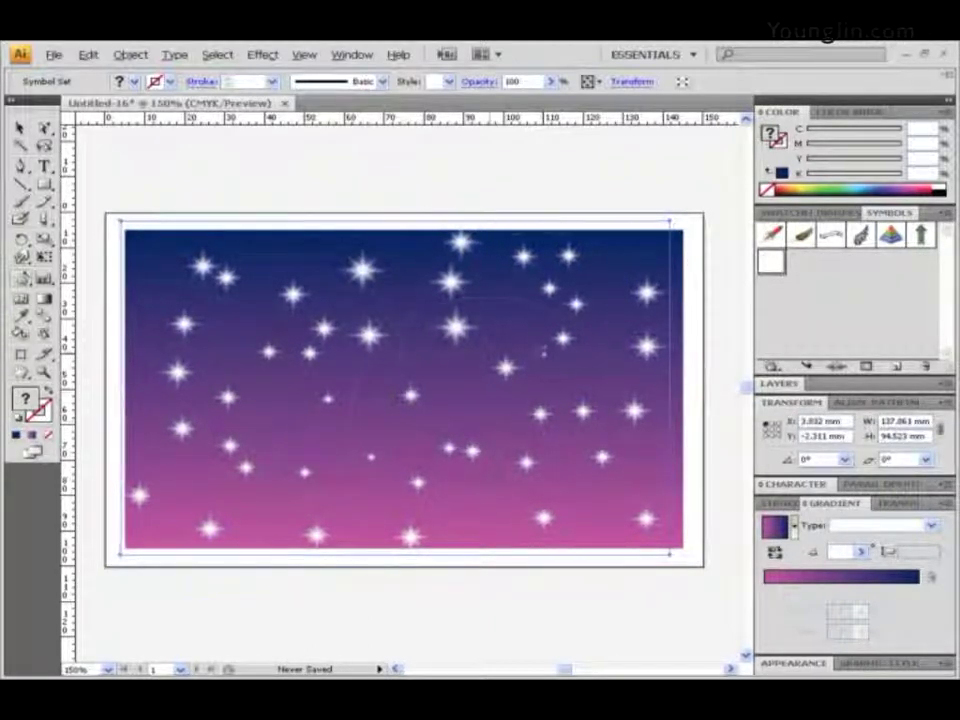
pyautogui.moveTo(544, 351)
pyautogui.mouseDown()
pyautogui.moveTo(438, 299)
pyautogui.moveTo(382, 295)
pyautogui.moveTo(282, 315)
pyautogui.mouseUp()
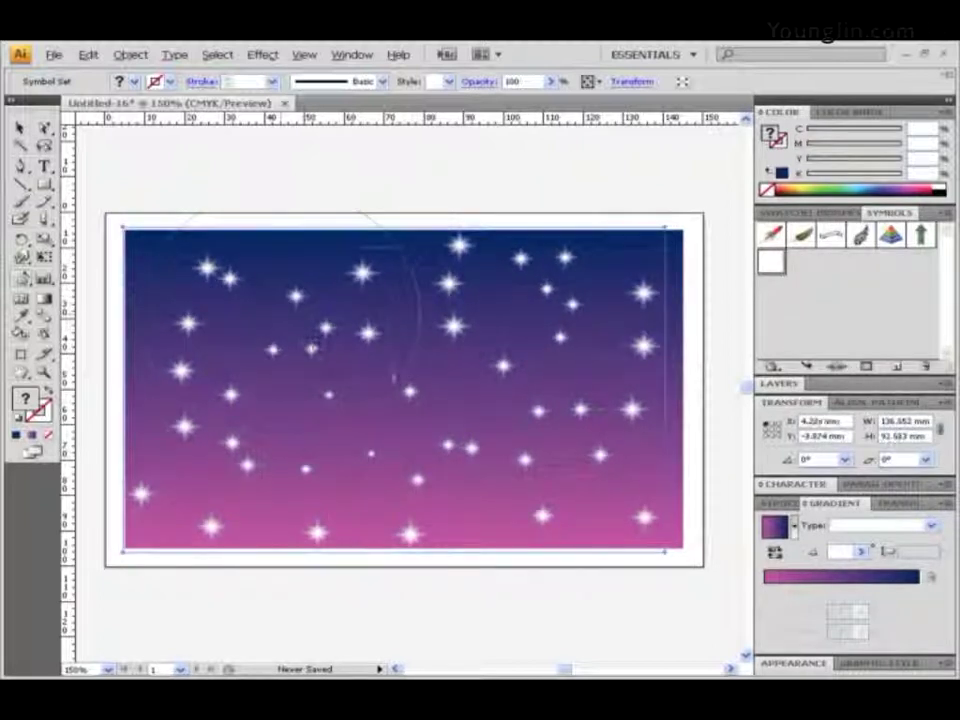
pyautogui.keyDown('alt'); pyautogui.click(400, 380); pyautogui.keyUp('alt')
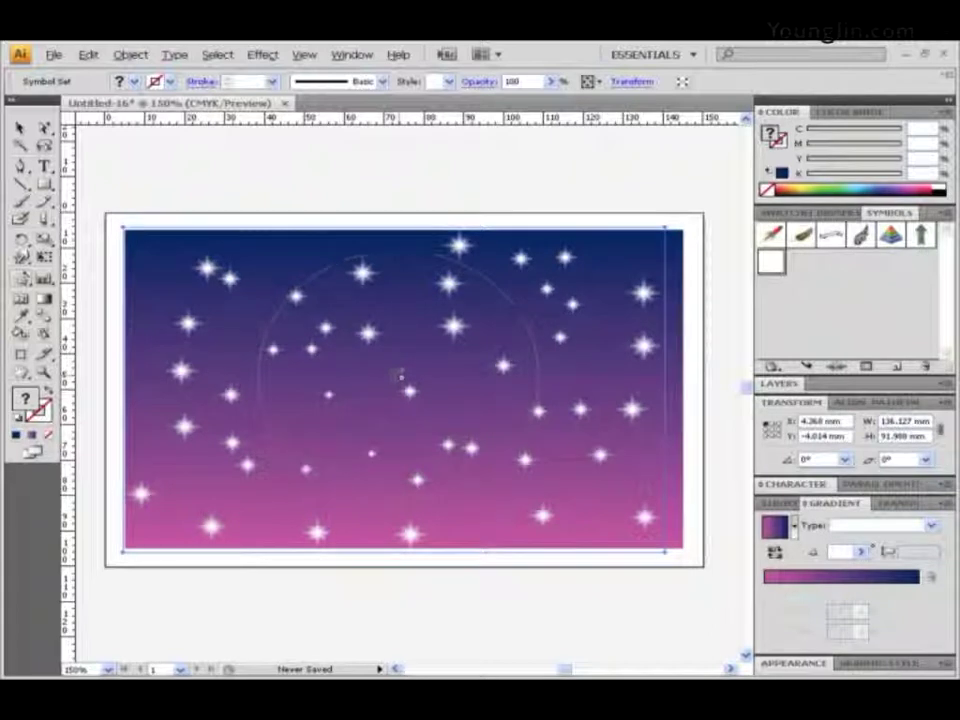
# - Reduce the Symbol Sizer's brush diameter and shrink individual stars near the corners, sides and bottom of the rectangle
pyautogui.press('[')
pyautogui.press('[')
pyautogui.press('[')
pyautogui.press('[')
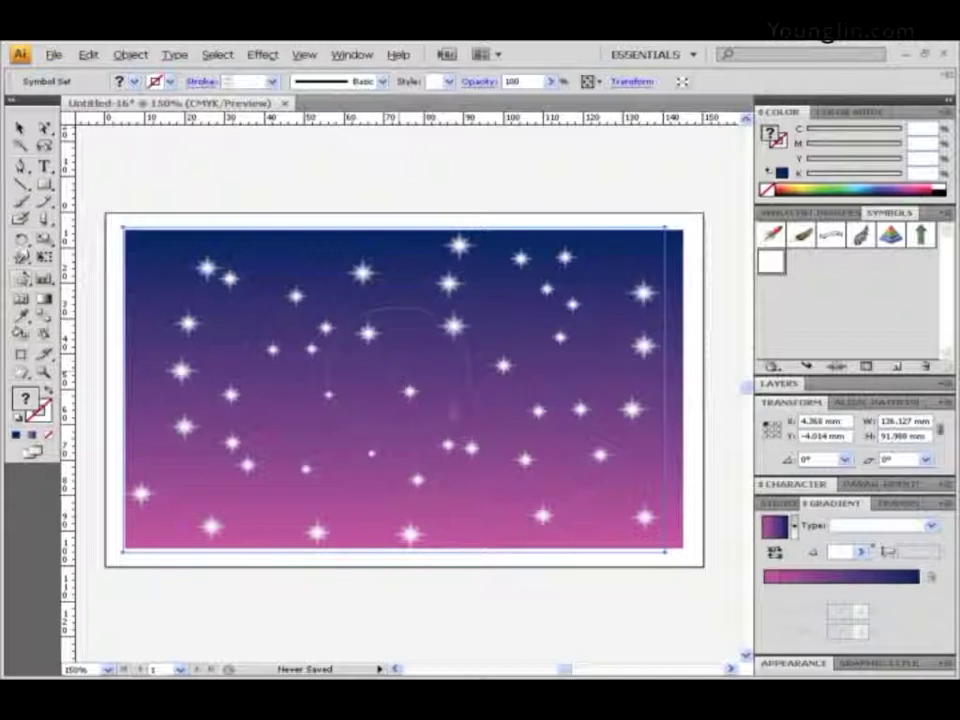
pyautogui.keyDown('alt'); pyautogui.click(416, 393); pyautogui.keyUp('alt')
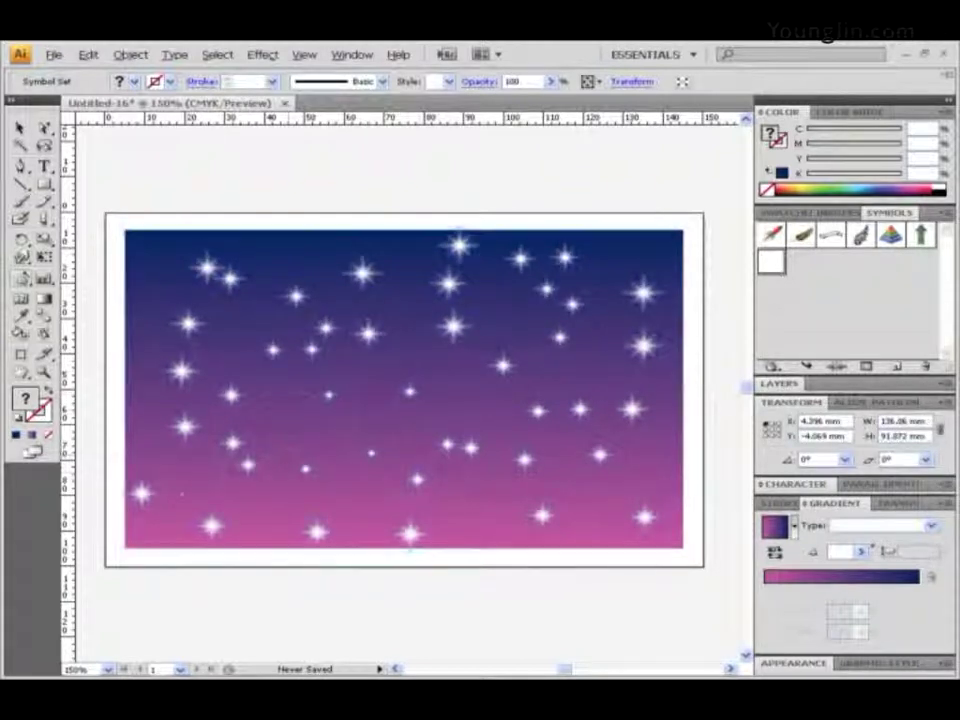
pyautogui.keyDown('alt'); pyautogui.click(162, 491); pyautogui.keyUp('alt')
pyautogui.keyDown('alt'); pyautogui.click(542, 513); pyautogui.keyUp('alt')
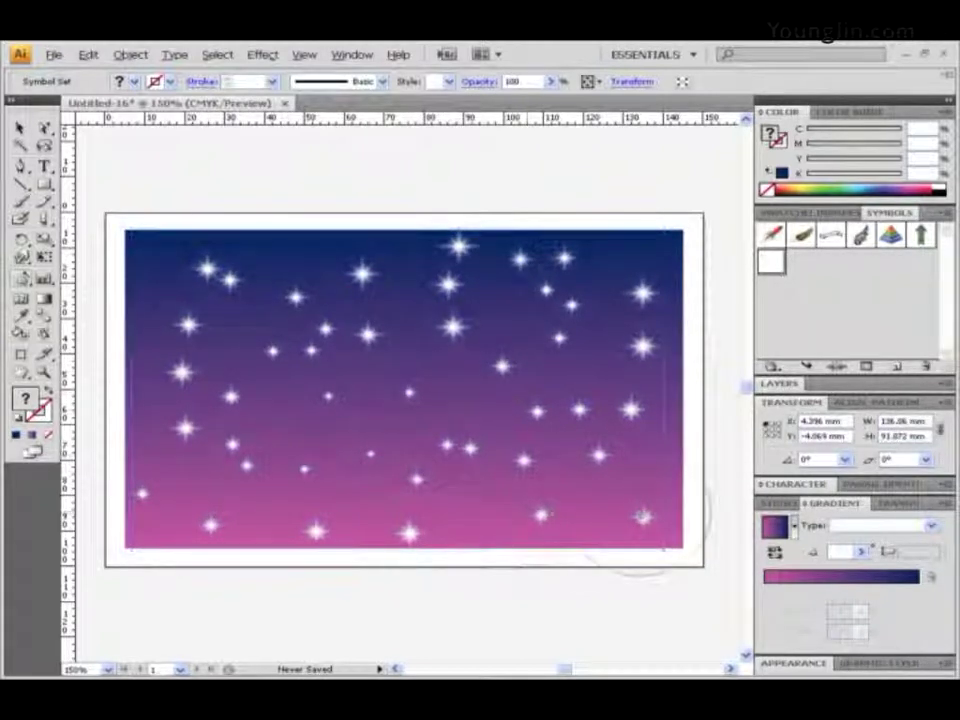
pyautogui.keyDown('alt'); pyautogui.click(643, 514); pyautogui.keyUp('alt')
pyautogui.keyDown('alt'); pyautogui.click(615, 288); pyautogui.keyUp('alt')
pyautogui.keyDown('alt'); pyautogui.click(422, 273); pyautogui.keyUp('alt')
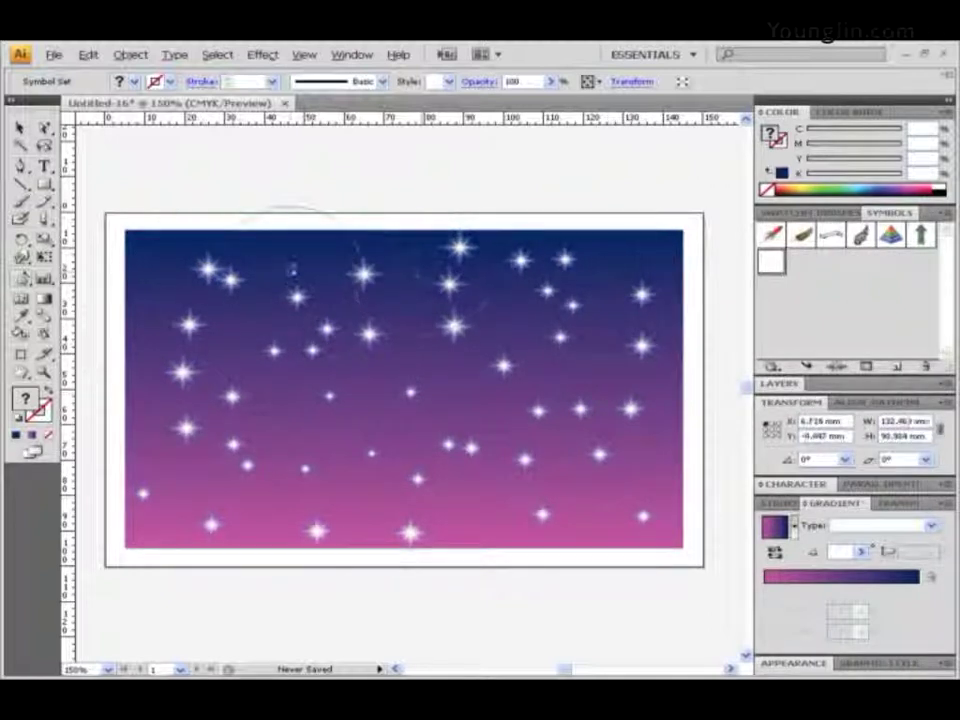
pyautogui.keyDown('alt'); pyautogui.click(208, 276); pyautogui.keyUp('alt')
pyautogui.keyDown('alt'); pyautogui.click(199, 354); pyautogui.keyUp('alt')
pyautogui.keyDown('alt'); pyautogui.click(410, 518); pyautogui.keyUp('alt')
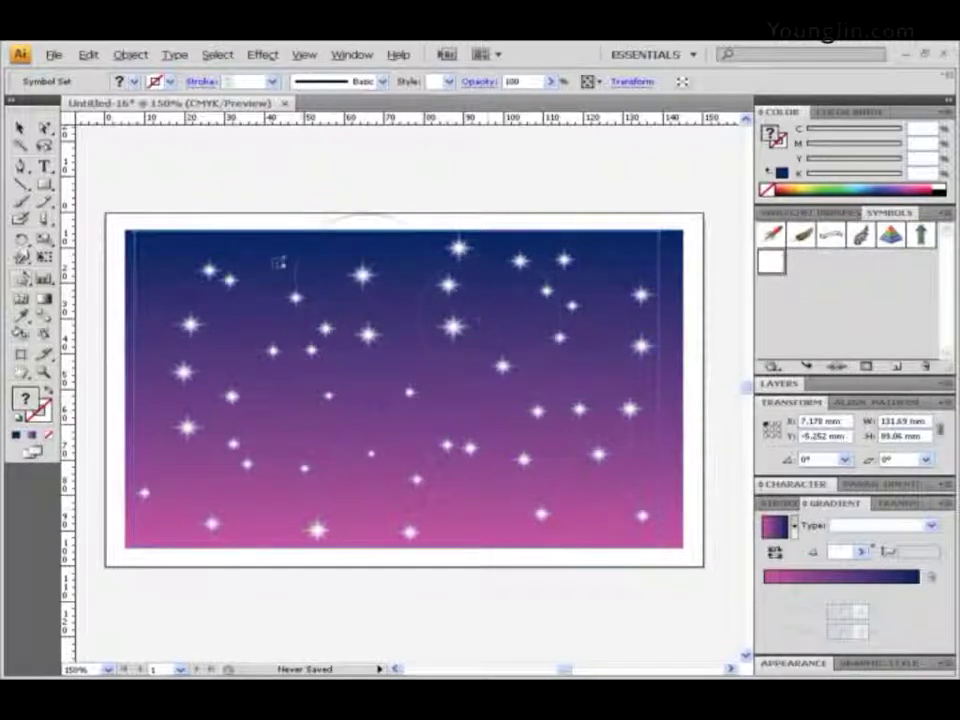
# - Rotate the stars in the left part of the sky slightly with the Symbol Spinner
pyautogui.click(21, 279)
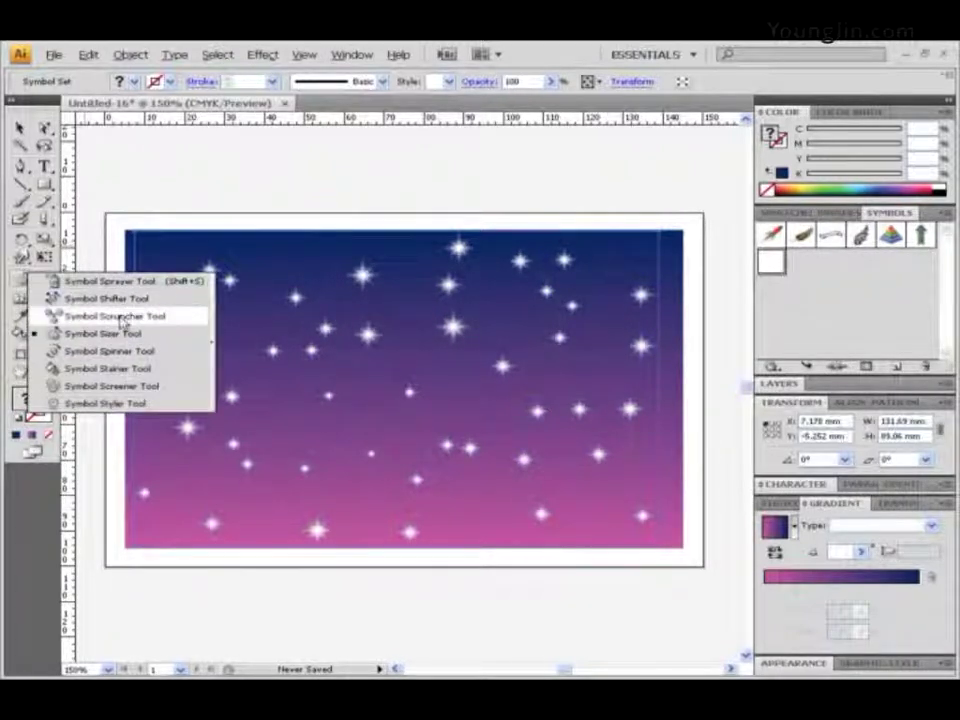
pyautogui.click(112, 351)
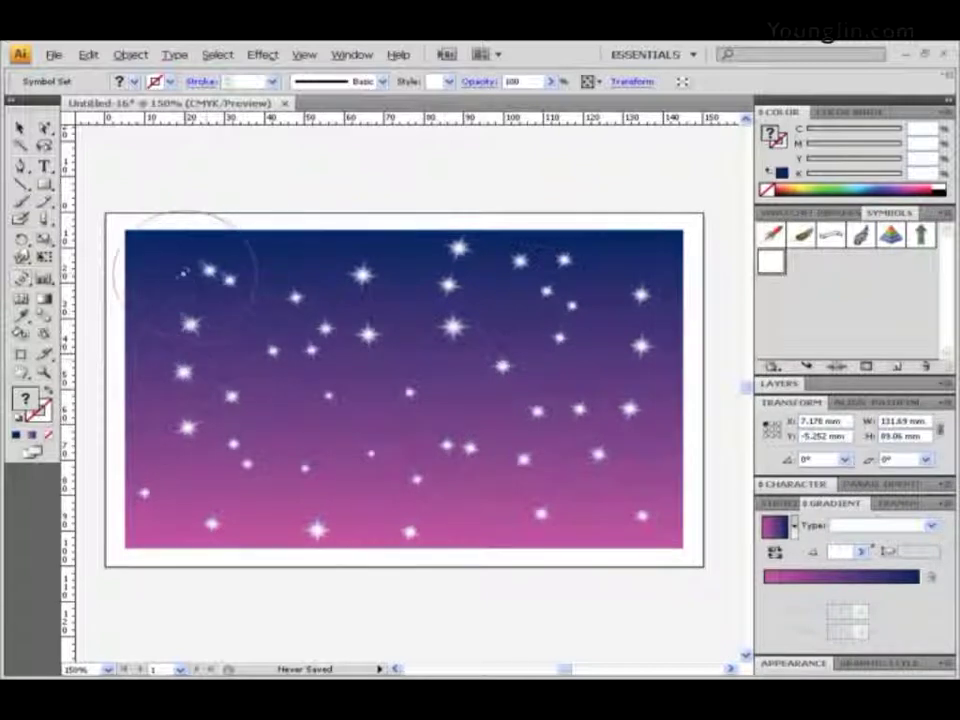
pyautogui.moveTo(283, 322)
pyautogui.mouseDown()
pyautogui.moveTo(175, 402)
pyautogui.moveTo(176, 484)
pyautogui.mouseUp()
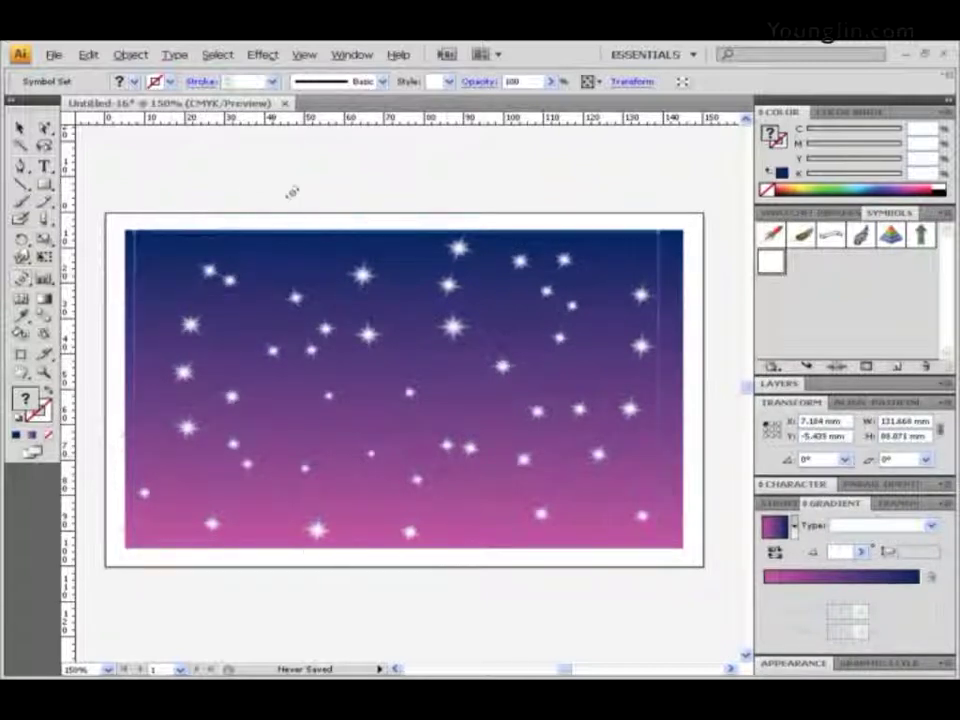
# - Make scattered stars partly transparent with the Symbol Screener, fading those near the corners and right side the most
pyautogui.moveTo(21, 279); pyautogui.dragTo(148, 386)
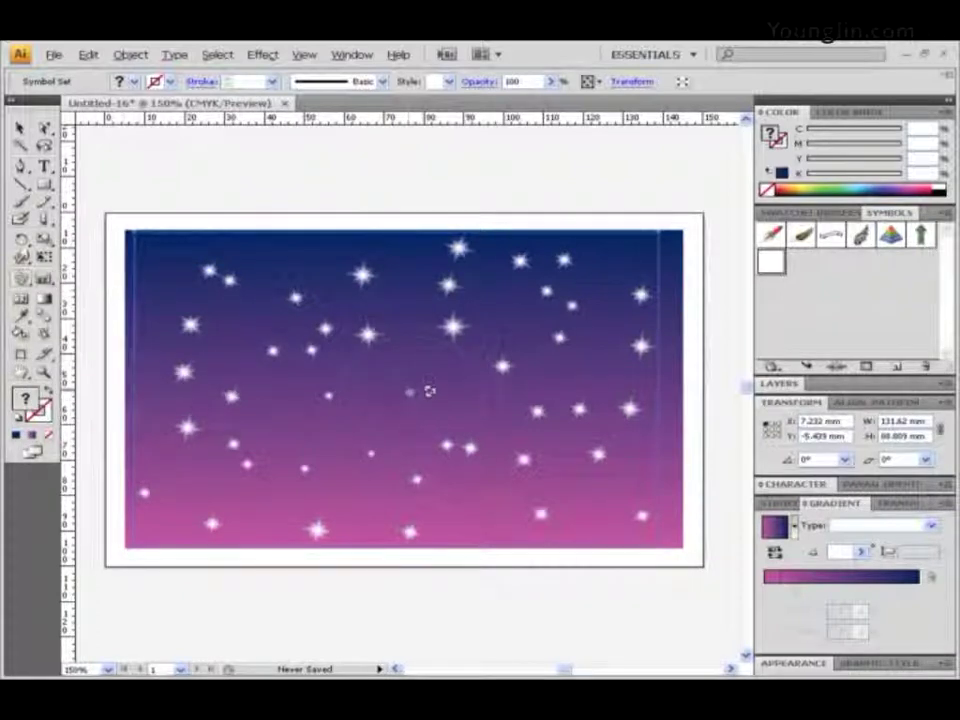
pyautogui.click(602, 287)
pyautogui.click(214, 297)
pyautogui.click(228, 425)
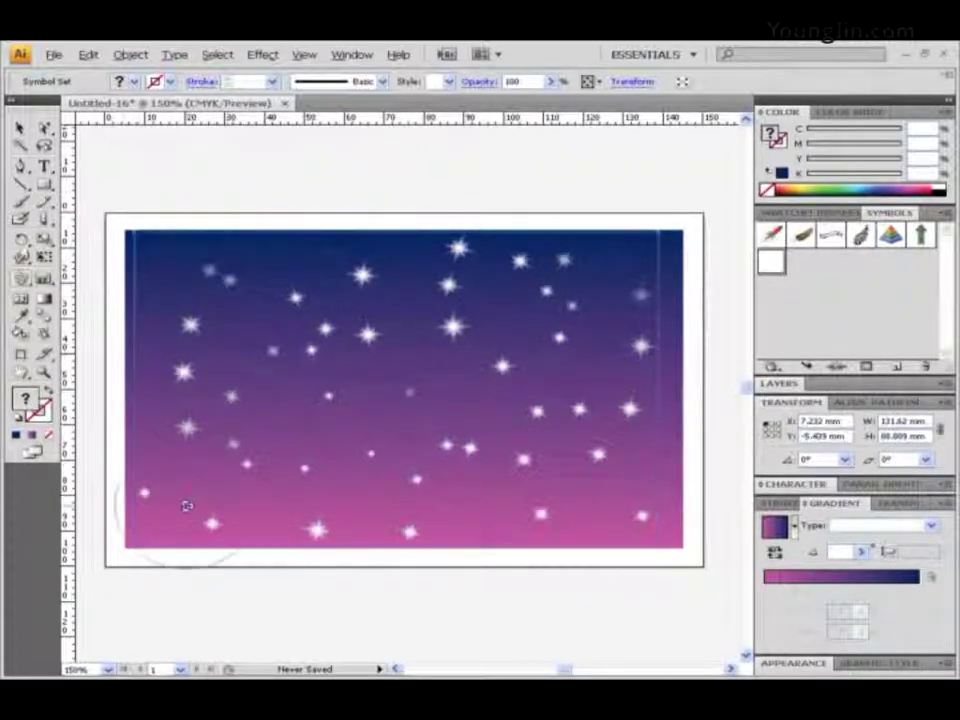
pyautogui.click(186, 506)
pyautogui.click(540, 501)
pyautogui.moveTo(653, 507)
pyautogui.mouseDown()
pyautogui.moveTo(632, 396)
pyautogui.moveTo(635, 343)
pyautogui.moveTo(621, 305)
pyautogui.moveTo(527, 313)
pyautogui.moveTo(443, 351)
pyautogui.moveTo(398, 390)
pyautogui.mouseUp()
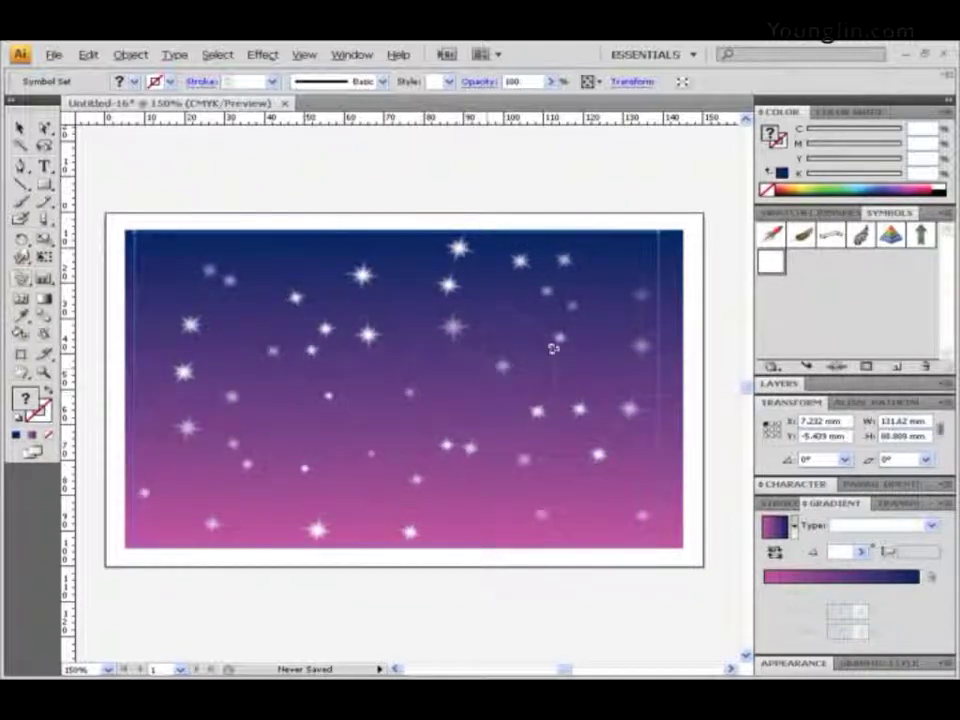
pyautogui.click(203, 263)
pyautogui.click(167, 510)
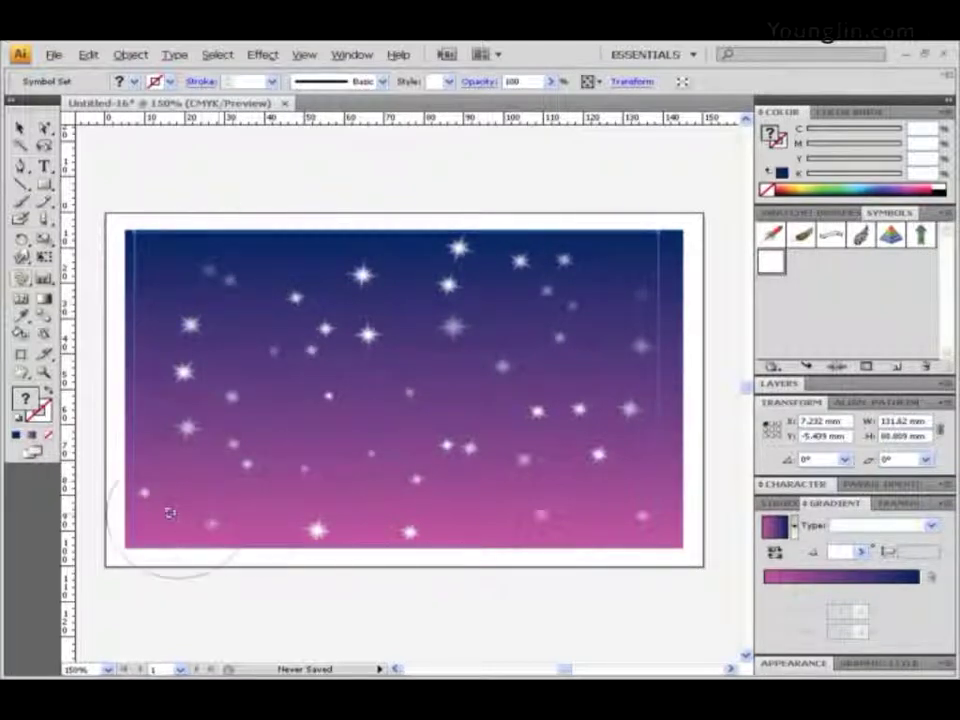
pyautogui.click(648, 503)
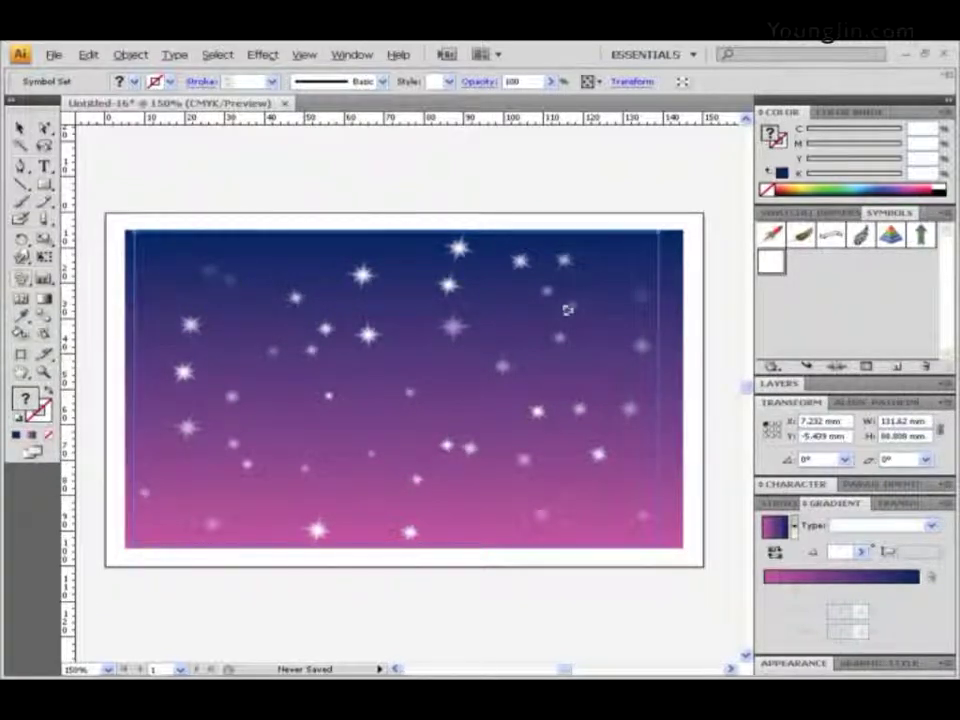
# - Draw a circle about 21 mm in diameter in the upper-right part of the sky and fill it with white
pyautogui.moveTo(44, 183); pyautogui.dragTo(96, 204)
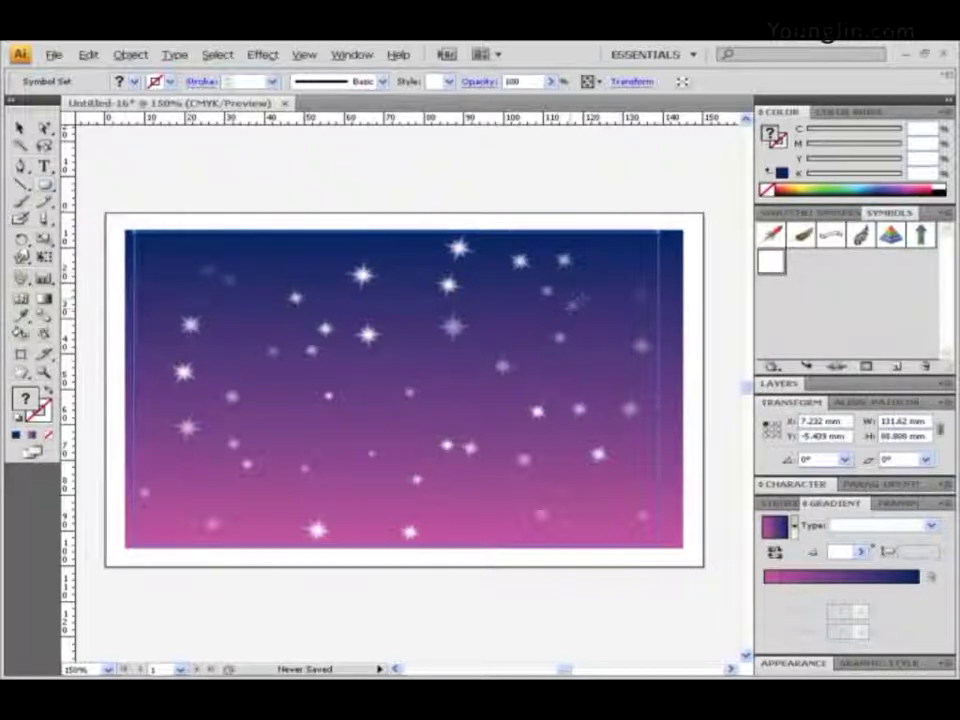
pyautogui.moveTo(561, 269)
pyautogui.mouseDown()
pyautogui.moveTo(650, 330)
pyautogui.moveTo(645, 343)
pyautogui.mouseUp()
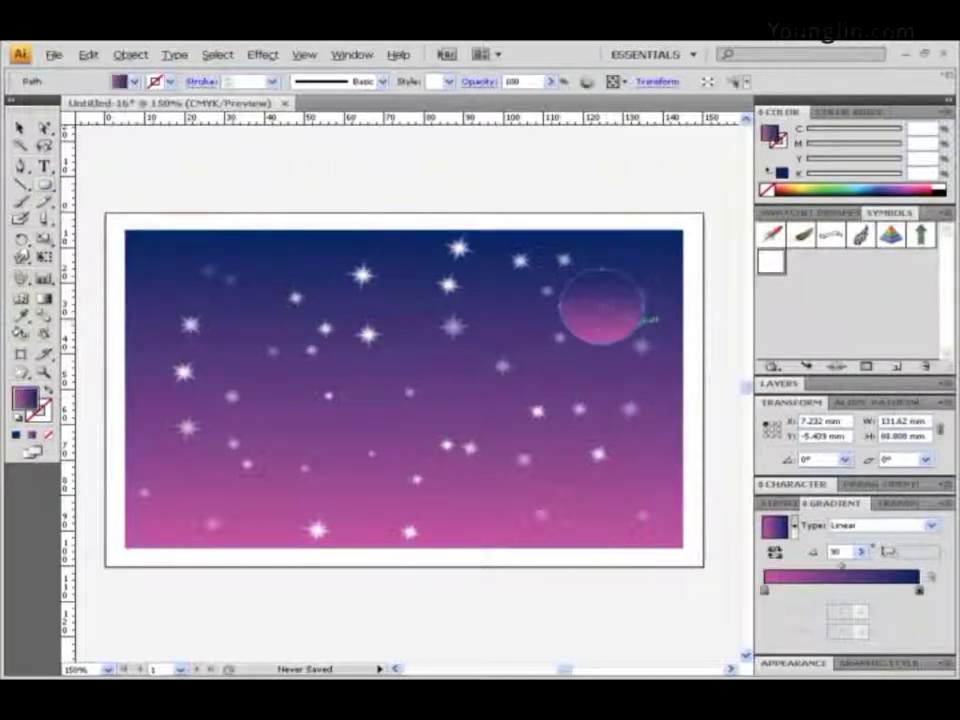
pyautogui.click(942, 187)
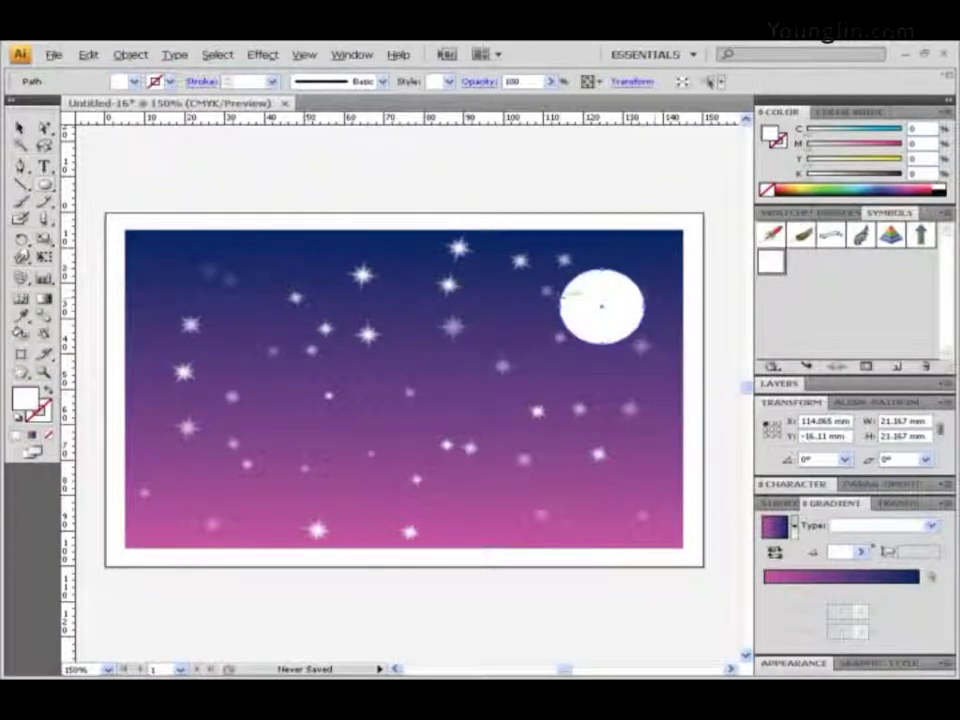
# - Draw a smaller circle over the lower-left part of the white moon circle and subtract it to leave a crescent
pyautogui.moveTo(547, 297); pyautogui.dragTo(585, 312)
pyautogui.keyDown('shift'); pyautogui.click(640, 305); pyautogui.keyUp('shift')
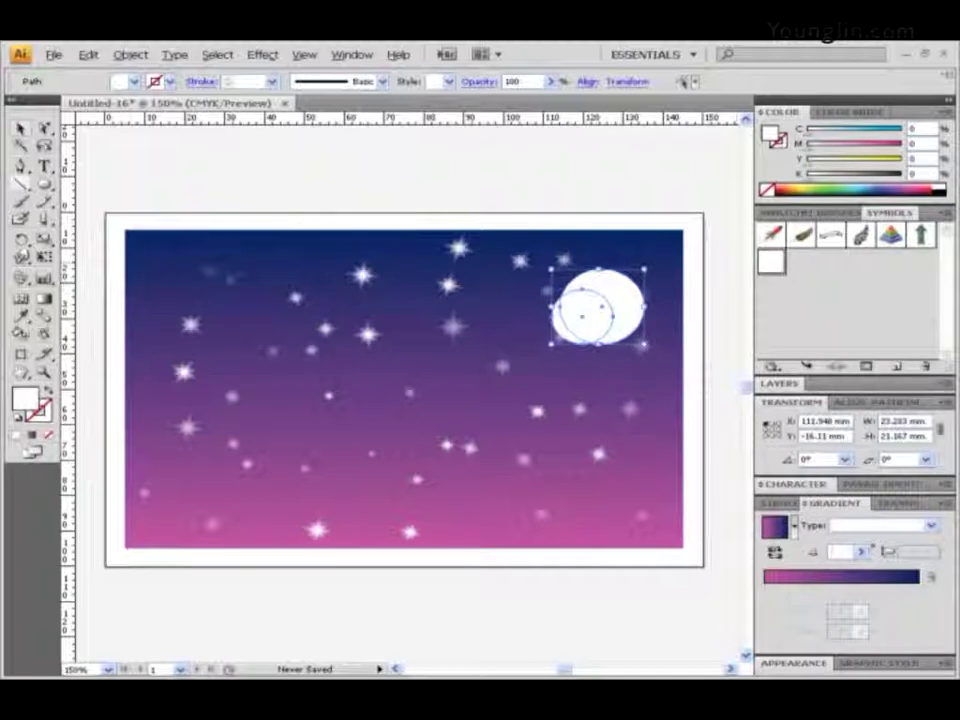
pyautogui.click(898, 402)
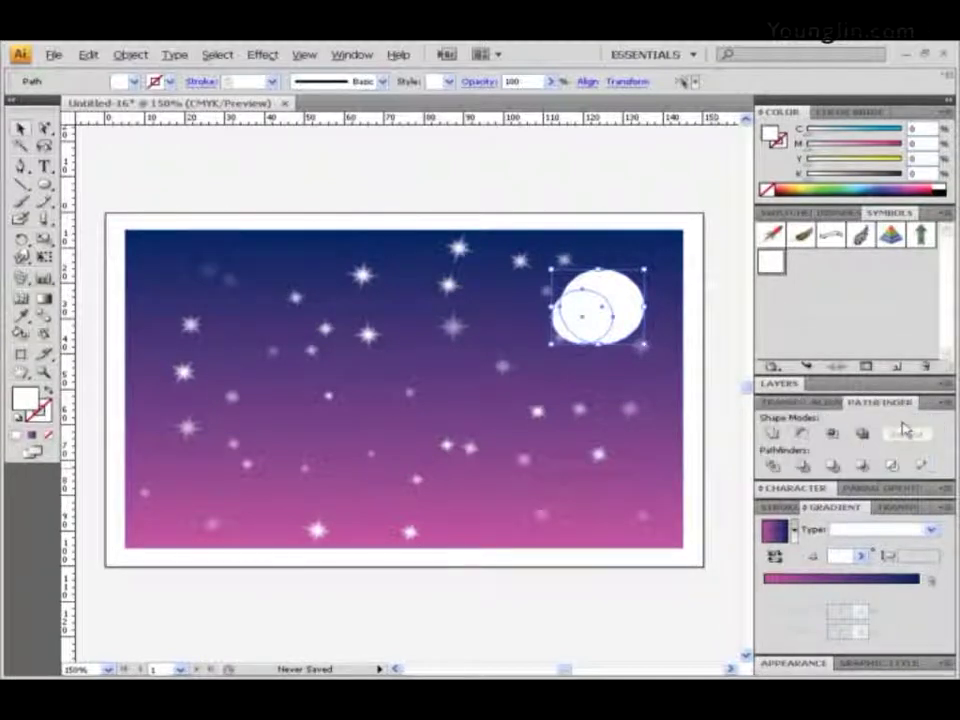
pyautogui.click(801, 433)
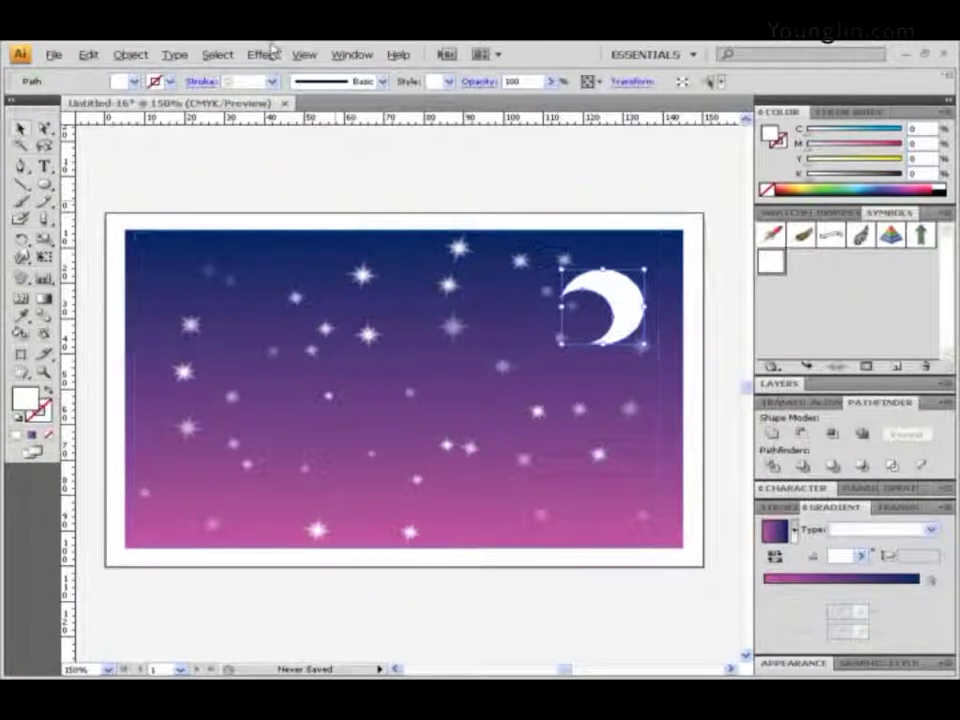
# - Apply a white Outer Glow to the crescent moon in Screen mode with 75% opacity and 1.76 mm blur
pyautogui.click(266, 55)
pyautogui.moveTo(305, 242)
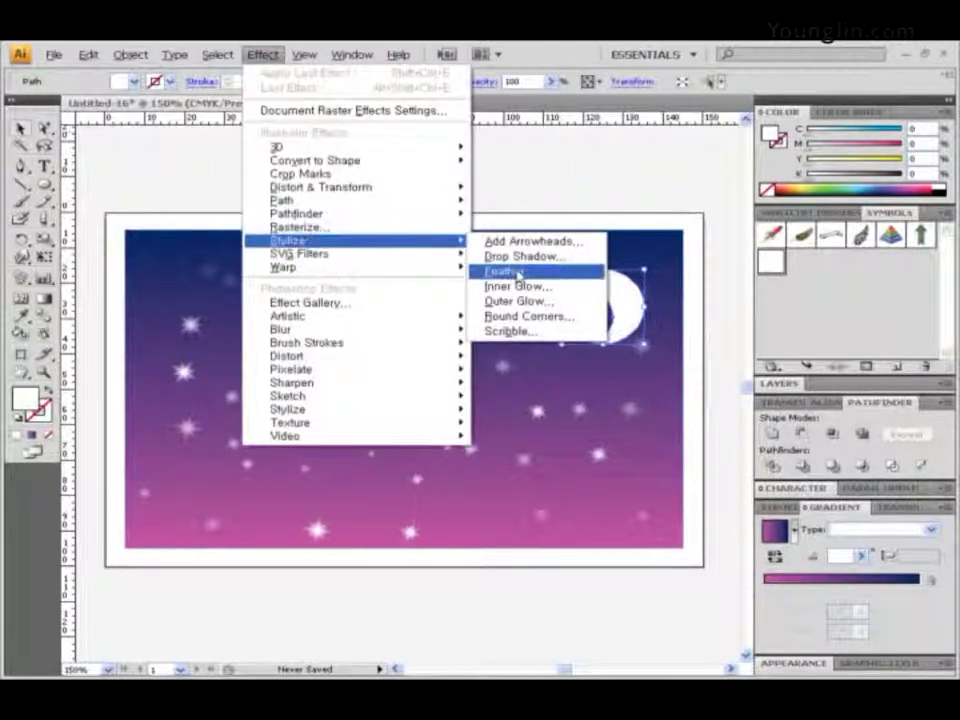
pyautogui.click(512, 302)
pyautogui.moveTo(538, 310); pyautogui.dragTo(440, 382)
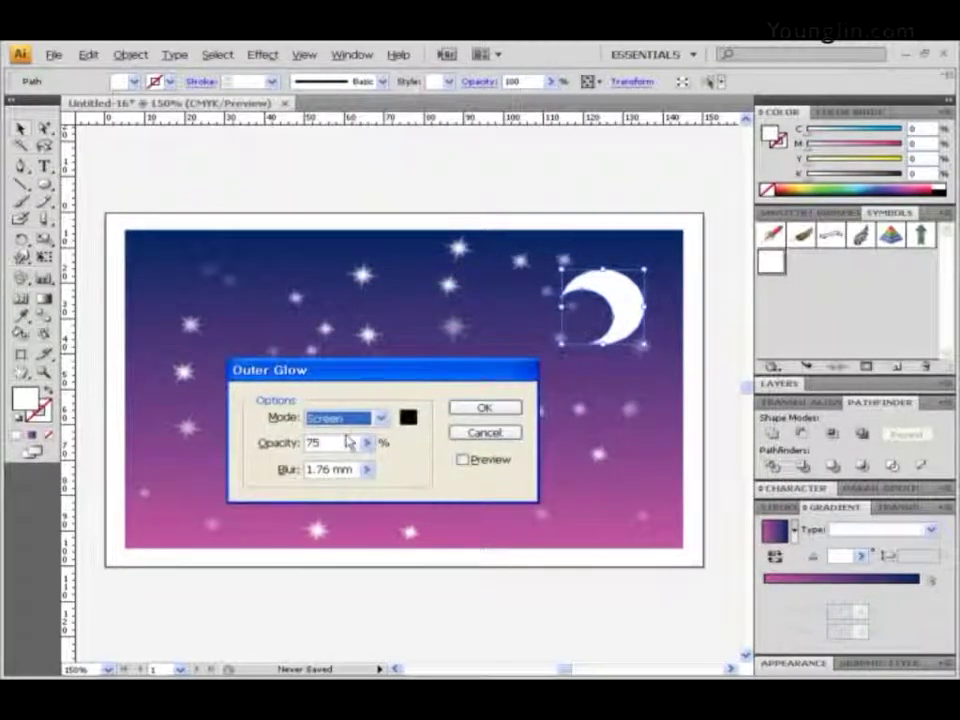
pyautogui.click(408, 417)
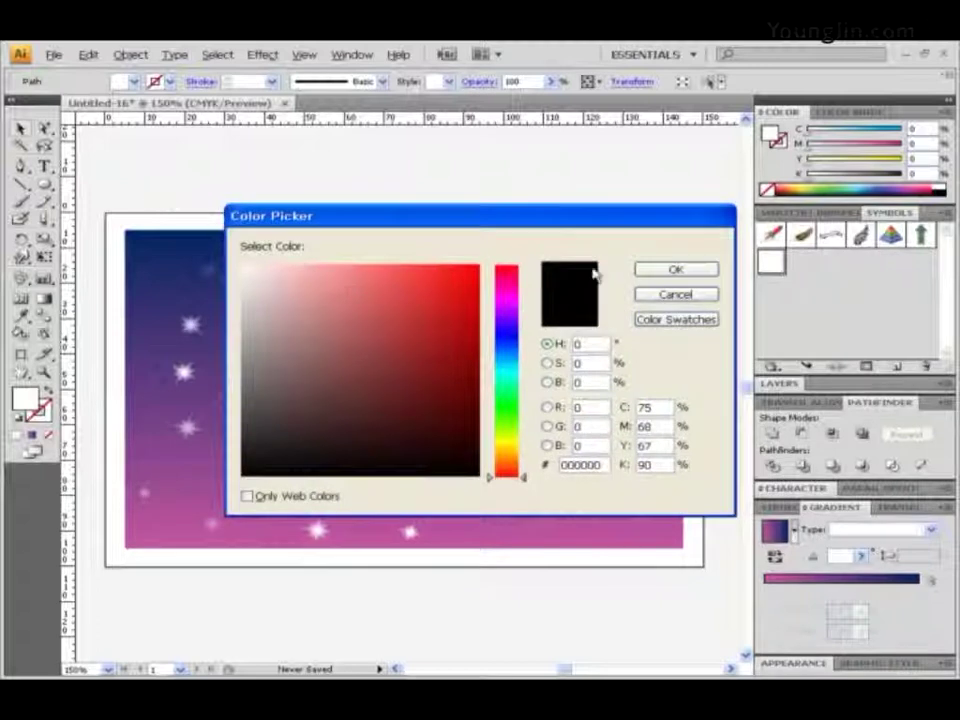
pyautogui.click(244, 266)
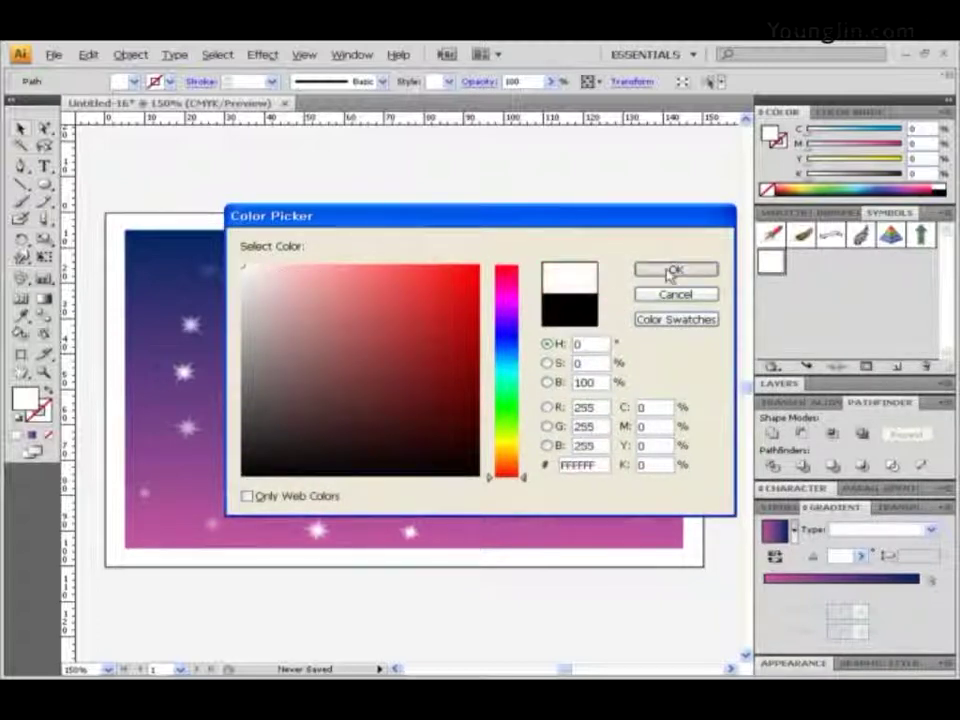
pyautogui.click(673, 270)
pyautogui.click(490, 462)
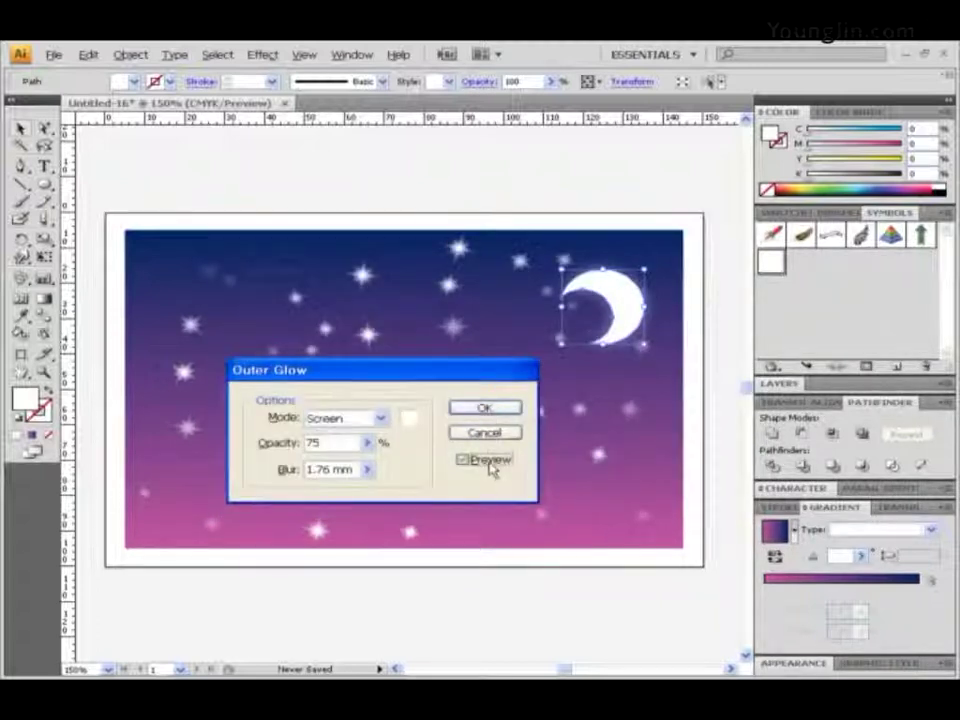
pyautogui.click(489, 411)
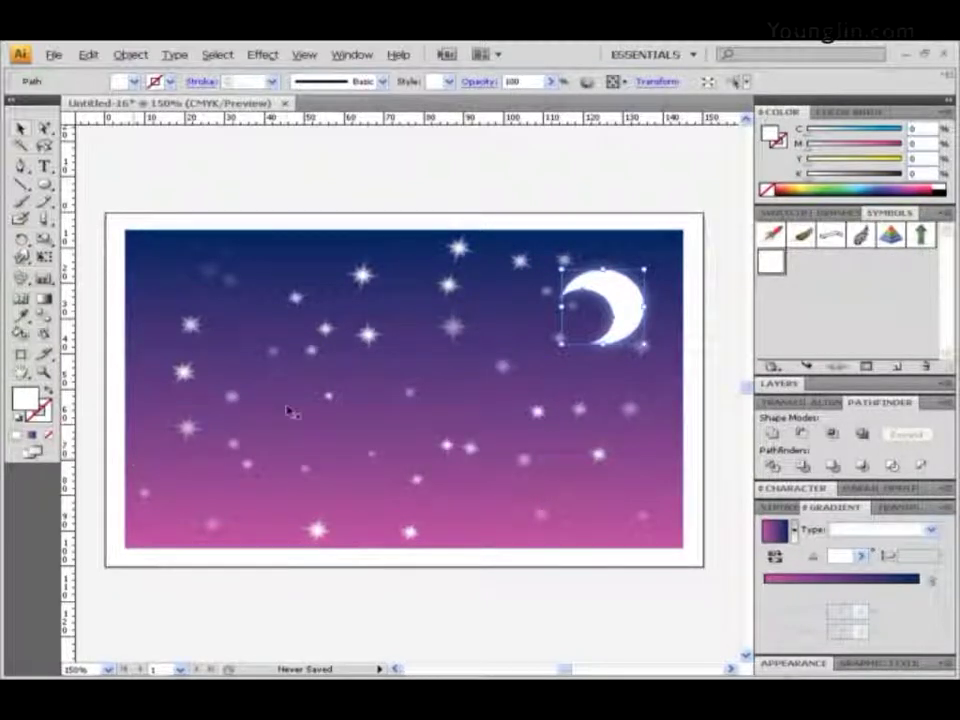
# - Draw an S-shaped wave with the Pen tool across the lower sky, extending past both sides of the background rectangle
pyautogui.click(20, 166)
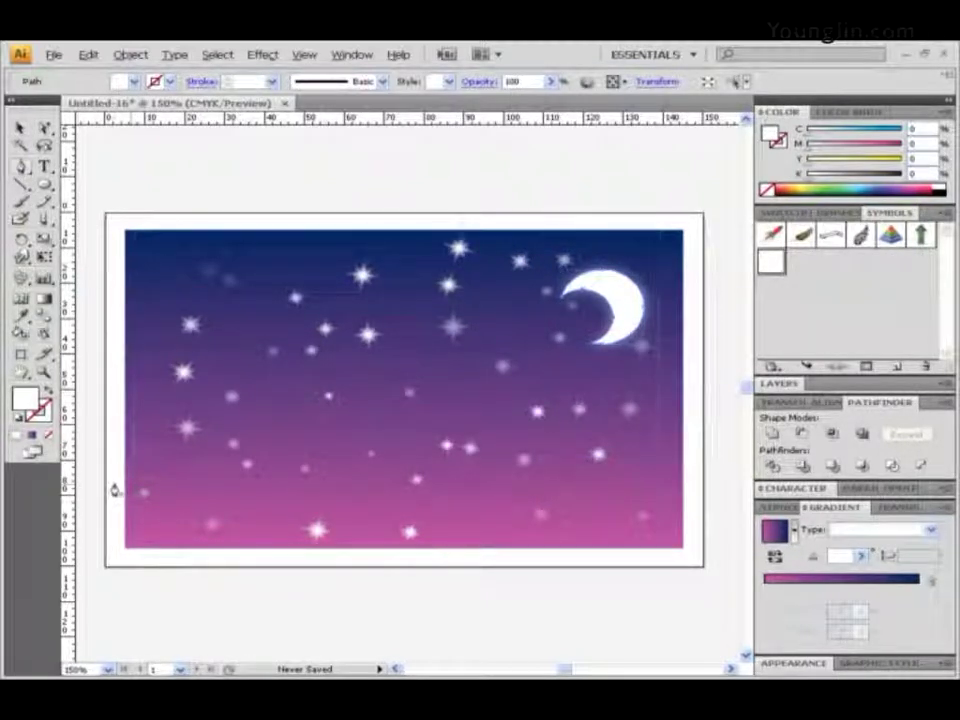
pyautogui.click(114, 487)
pyautogui.moveTo(306, 397); pyautogui.dragTo(364, 392)
pyautogui.moveTo(318, 504); pyautogui.dragTo(364, 497)
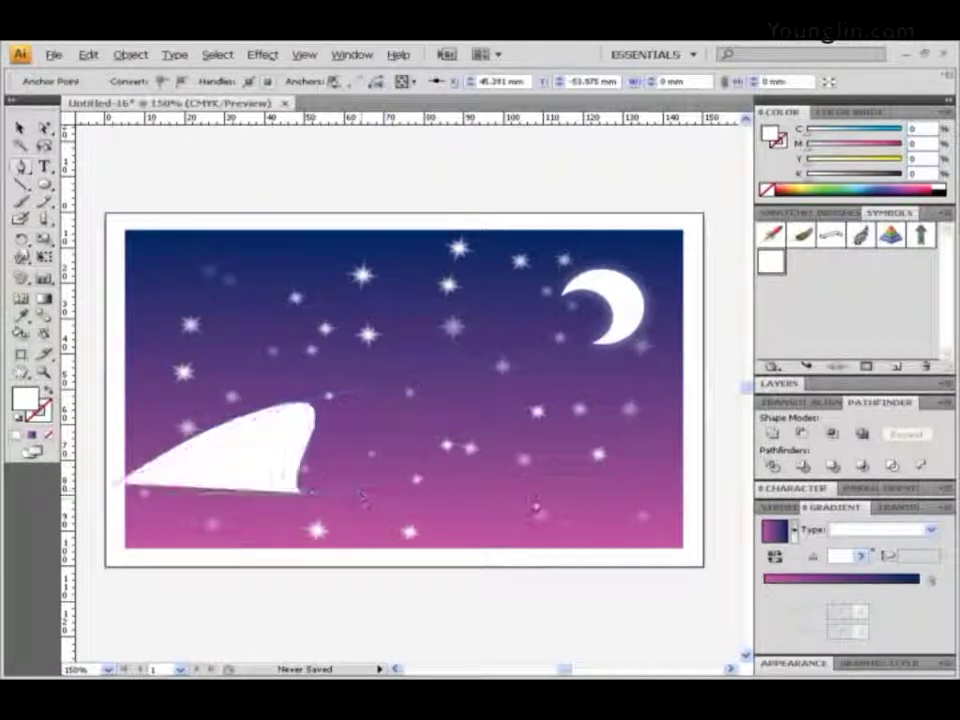
pyautogui.moveTo(699, 348); pyautogui.dragTo(697, 245)
pyautogui.press('space')
pyautogui.moveTo(396, 443); pyautogui.dragTo(540, 386)
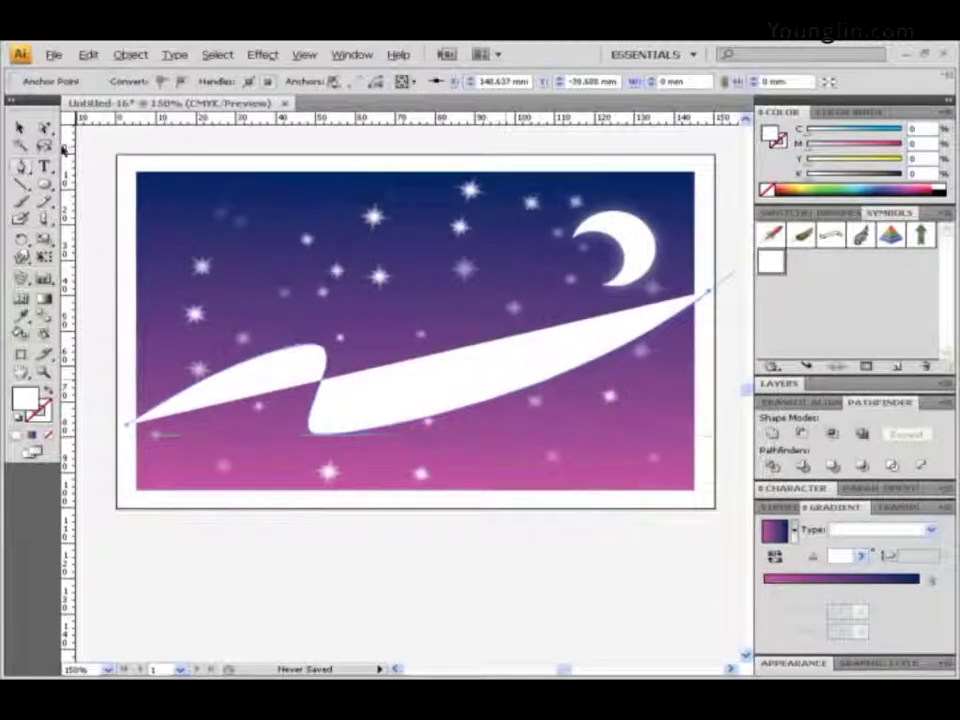
# - Swap the wave path's fill and stroke so it has no fill and a 1 pt white outline
pyautogui.click(20, 128)
pyautogui.click(388, 405)
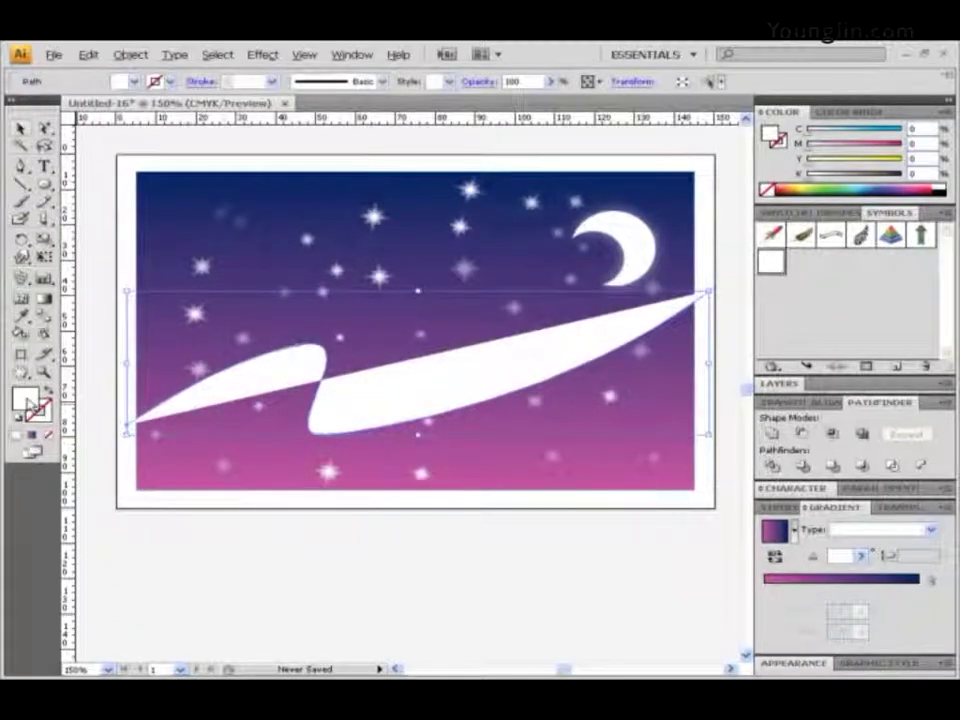
pyautogui.hotkey('shift', 'x')
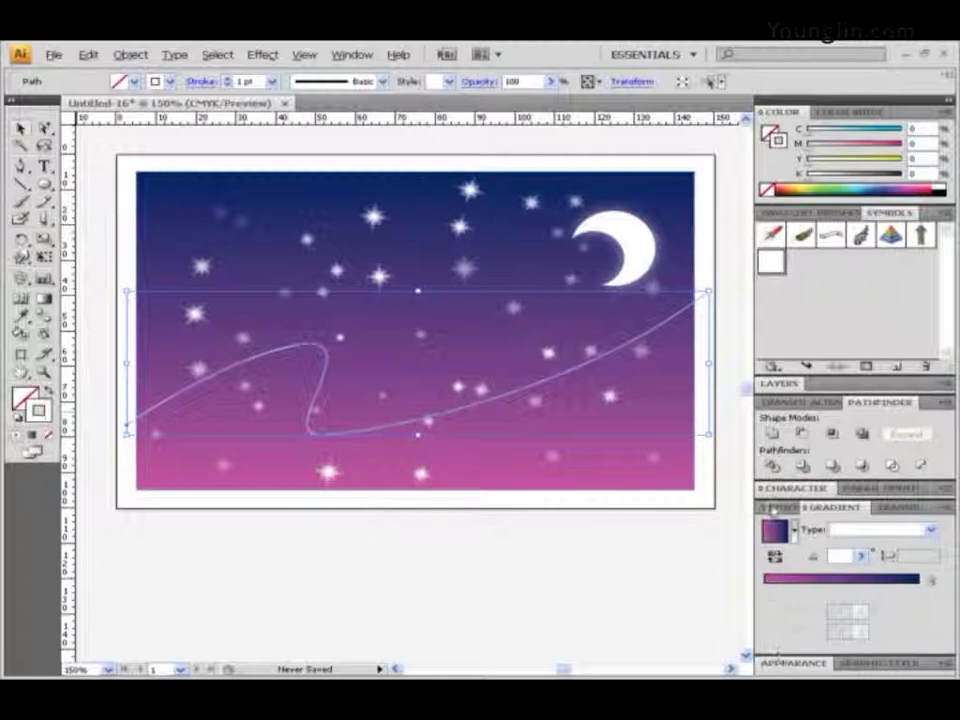
pyautogui.click(778, 507)
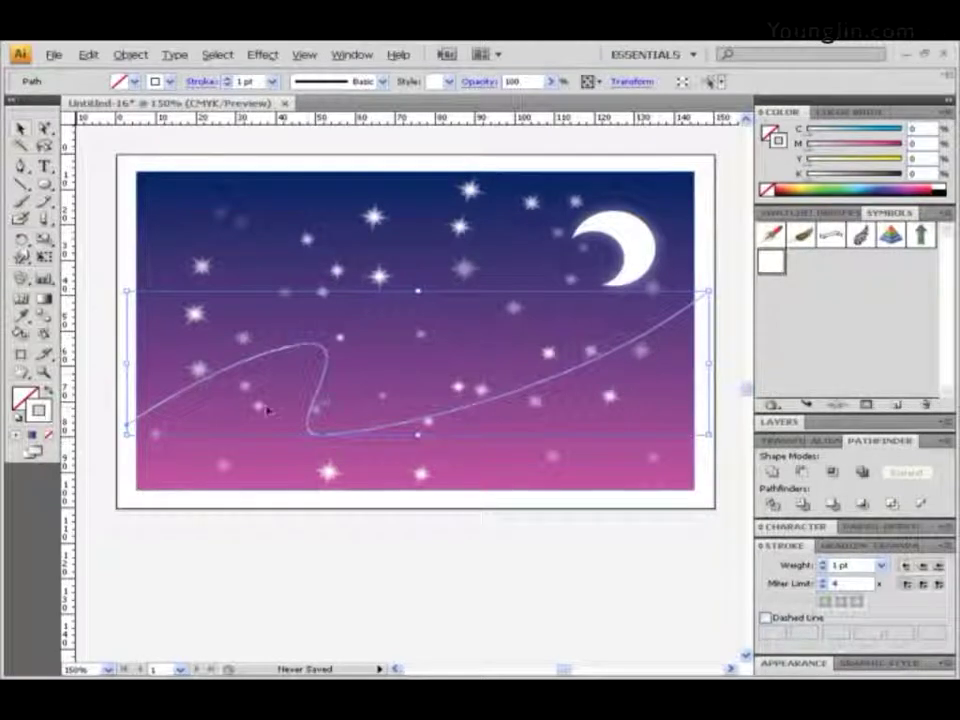
# - Draw a second, similarly shaped wave path with the Pen tool slightly below the first, spanning the full background width
pyautogui.click(21, 166)
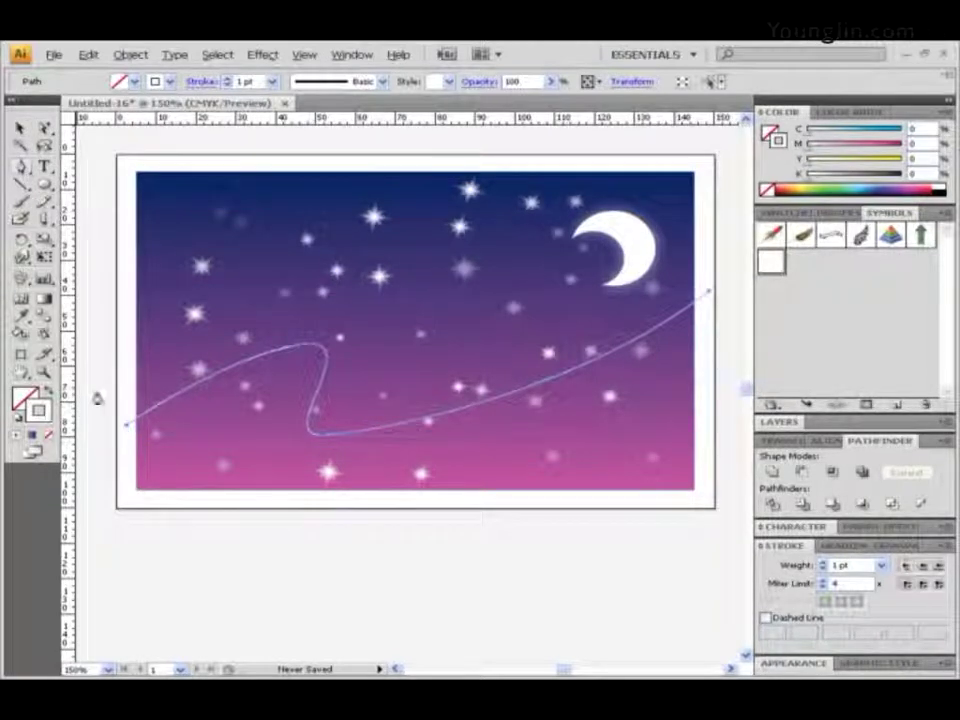
pyautogui.click(126, 439)
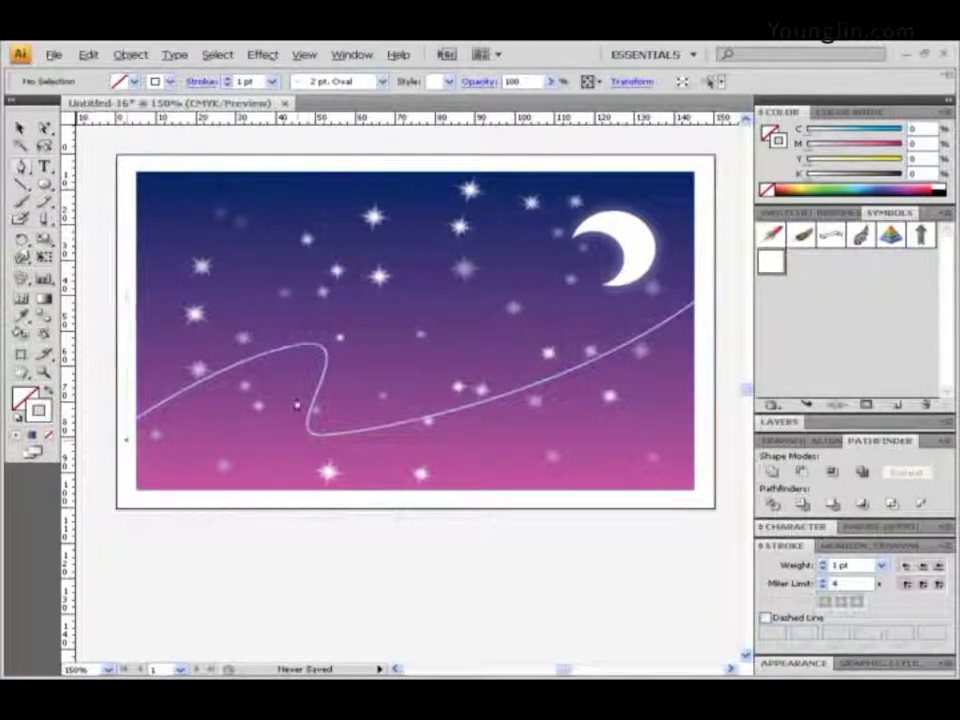
pyautogui.moveTo(312, 376); pyautogui.dragTo(380, 371)
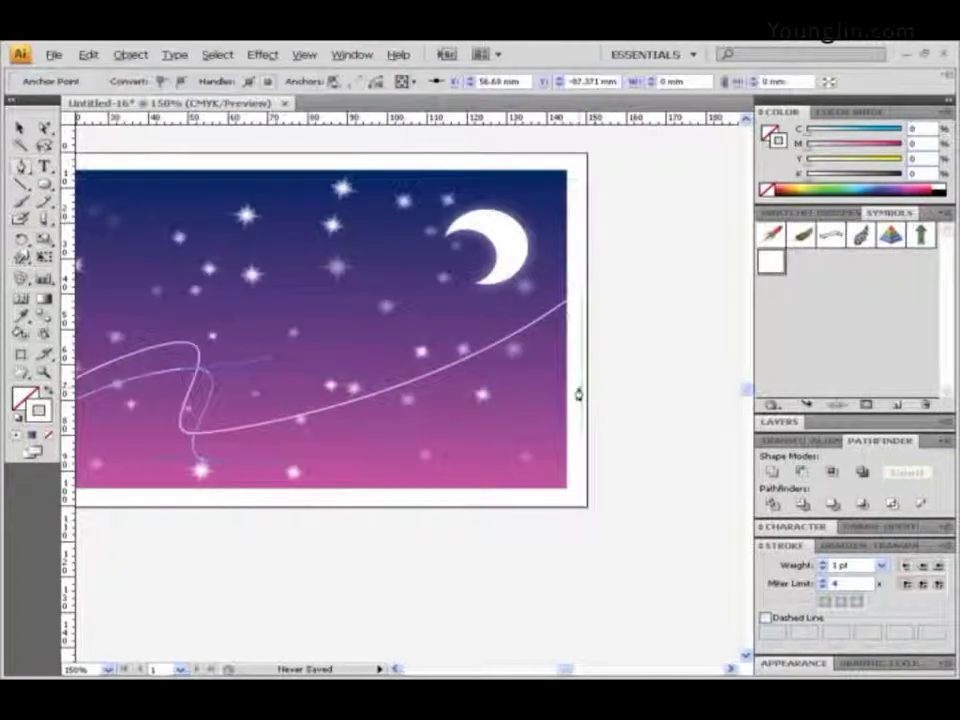
pyautogui.moveTo(578, 392); pyautogui.dragTo(665, 322)
pyautogui.moveTo(354, 400); pyautogui.dragTo(510, 362)
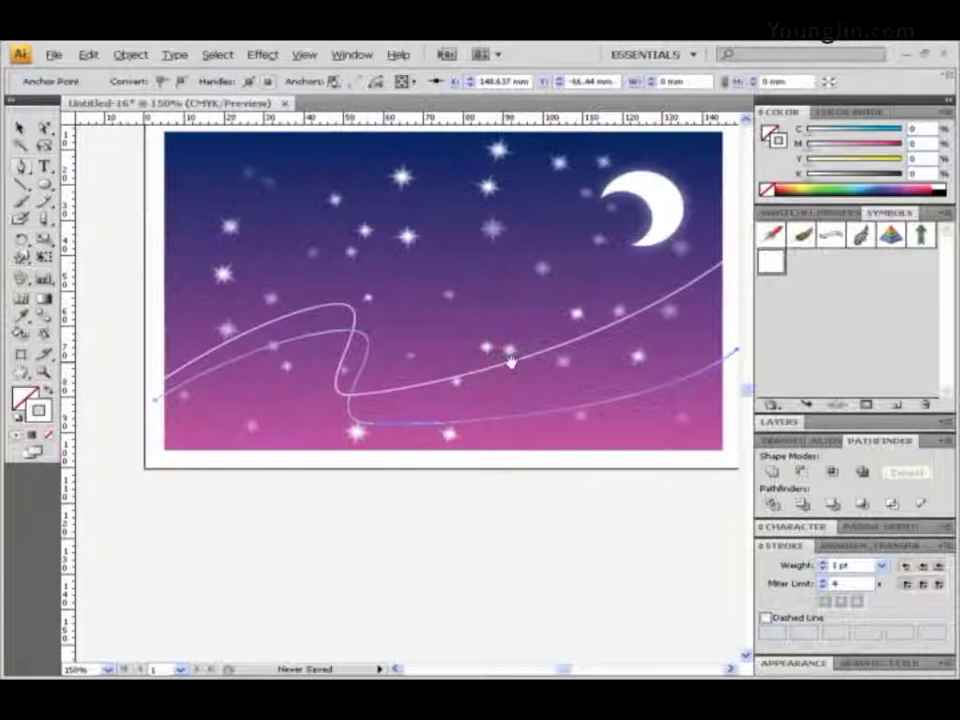
# - Set the upper wave curve's opacity to 10% and the lower wave curve's opacity to 70%
pyautogui.click(18, 134)
pyautogui.click(328, 306)
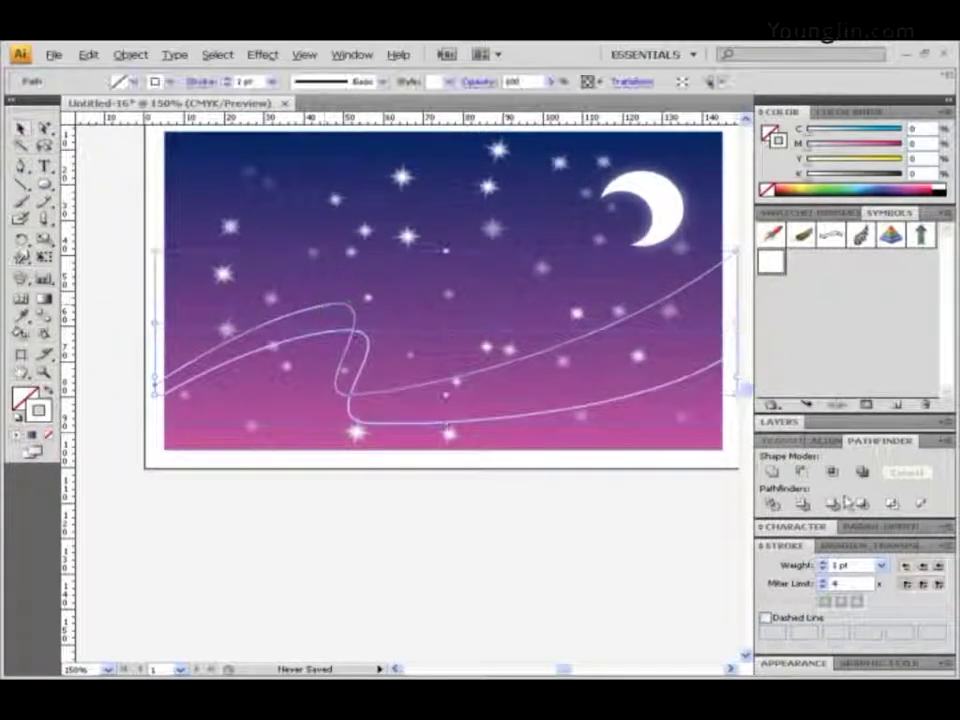
pyautogui.click(906, 549)
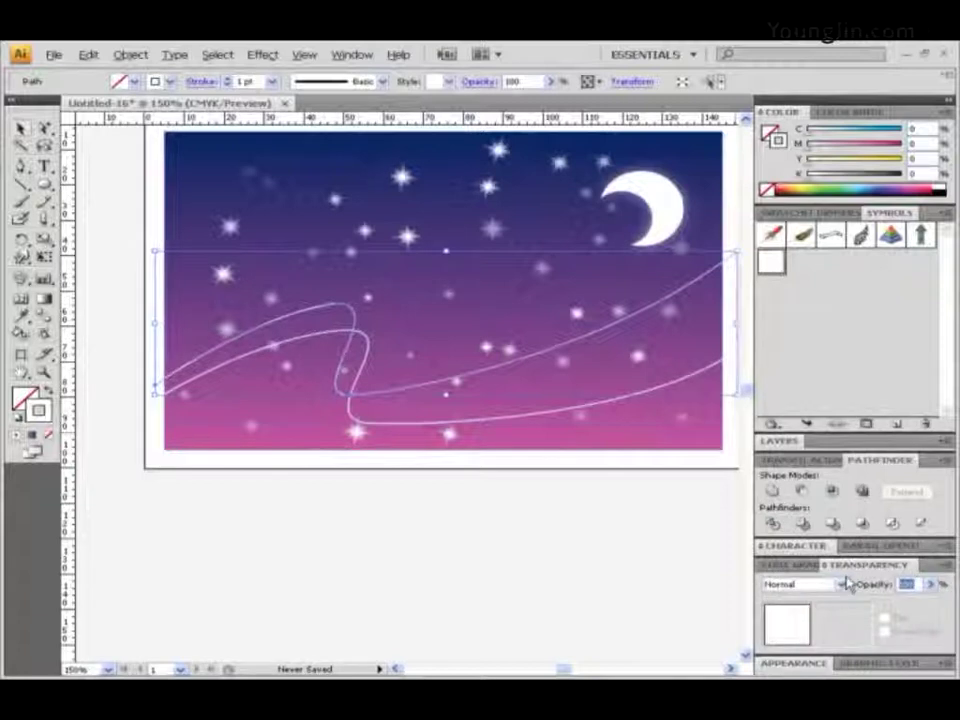
pyautogui.write('10')
pyautogui.press('Return')
pyautogui.click(519, 425)
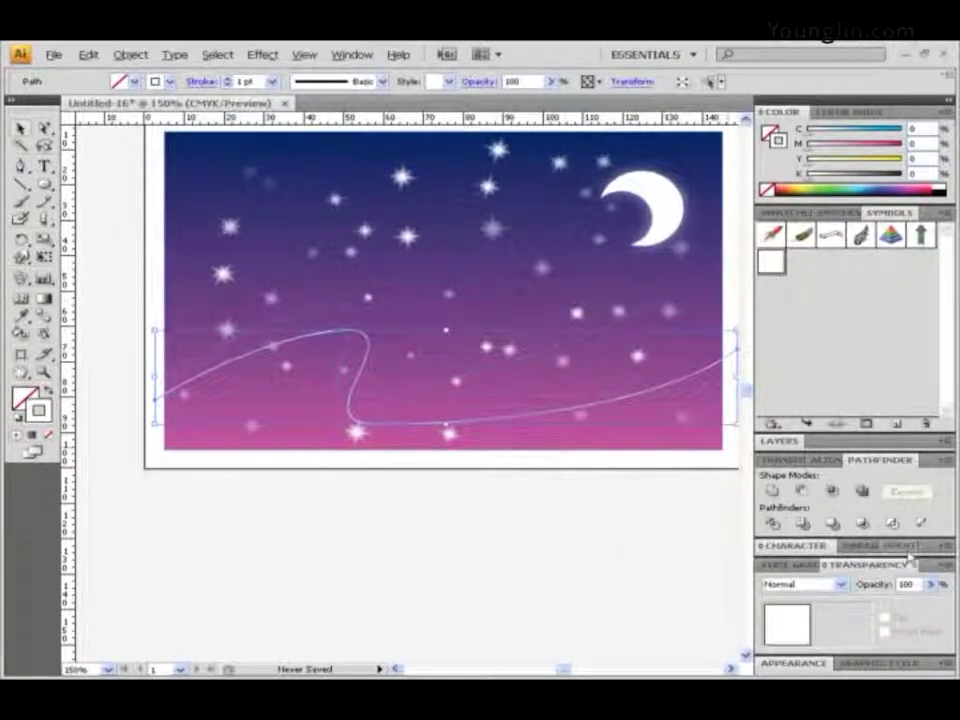
pyautogui.write('70')
pyautogui.press('Return')
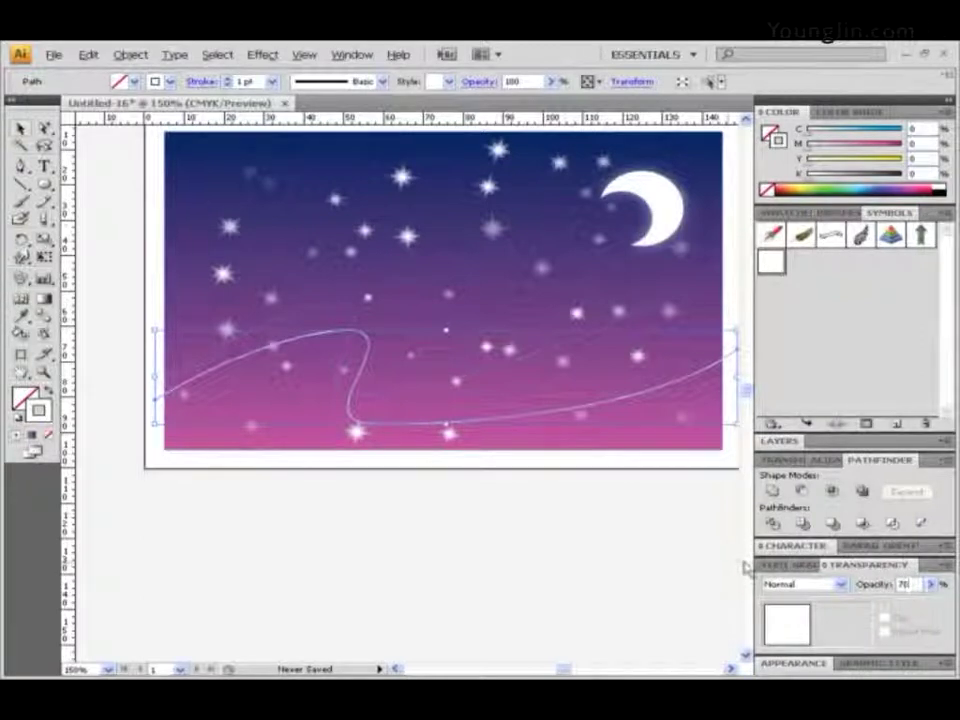
# - Select both wave curves and make a blend between them
pyautogui.moveTo(458, 525); pyautogui.dragTo(306, 525)
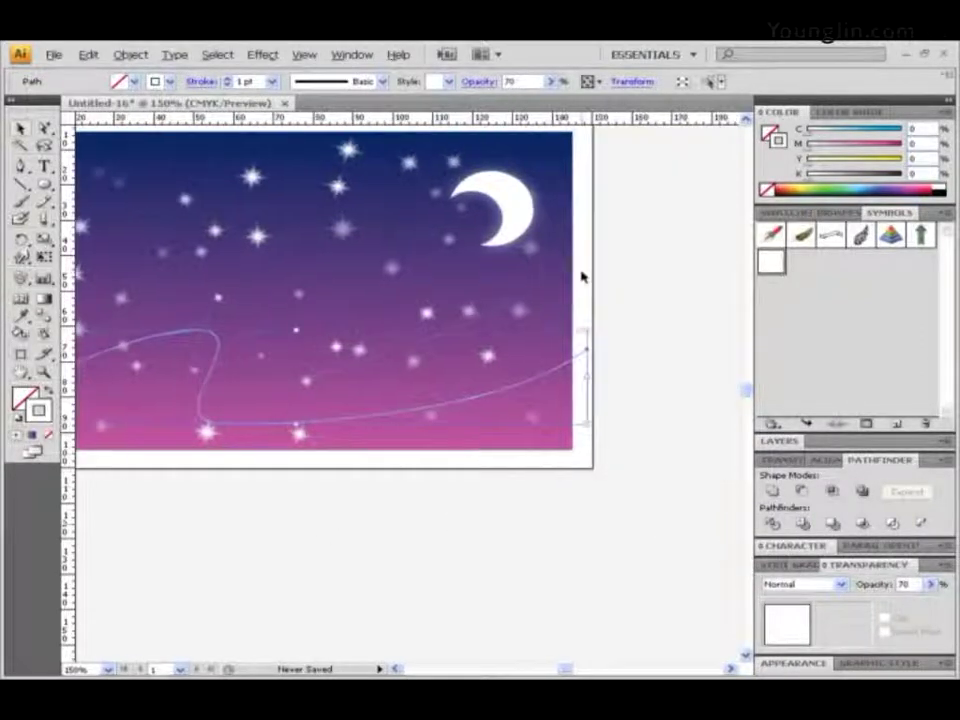
pyautogui.moveTo(581, 231); pyautogui.dragTo(600, 320)
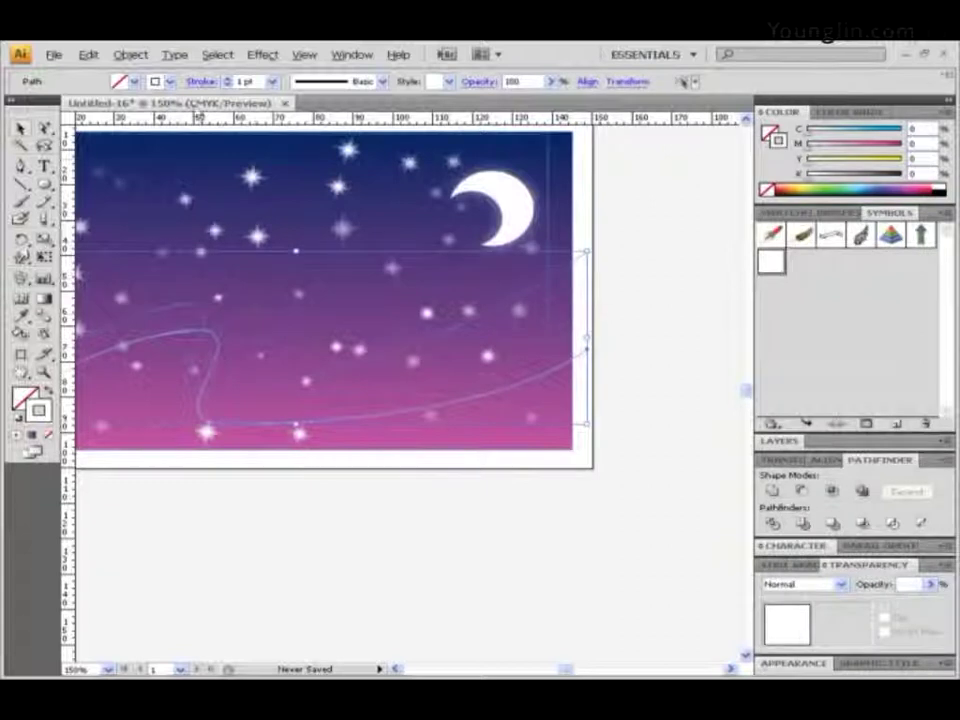
pyautogui.click(130, 54)
pyautogui.moveTo(143, 345)
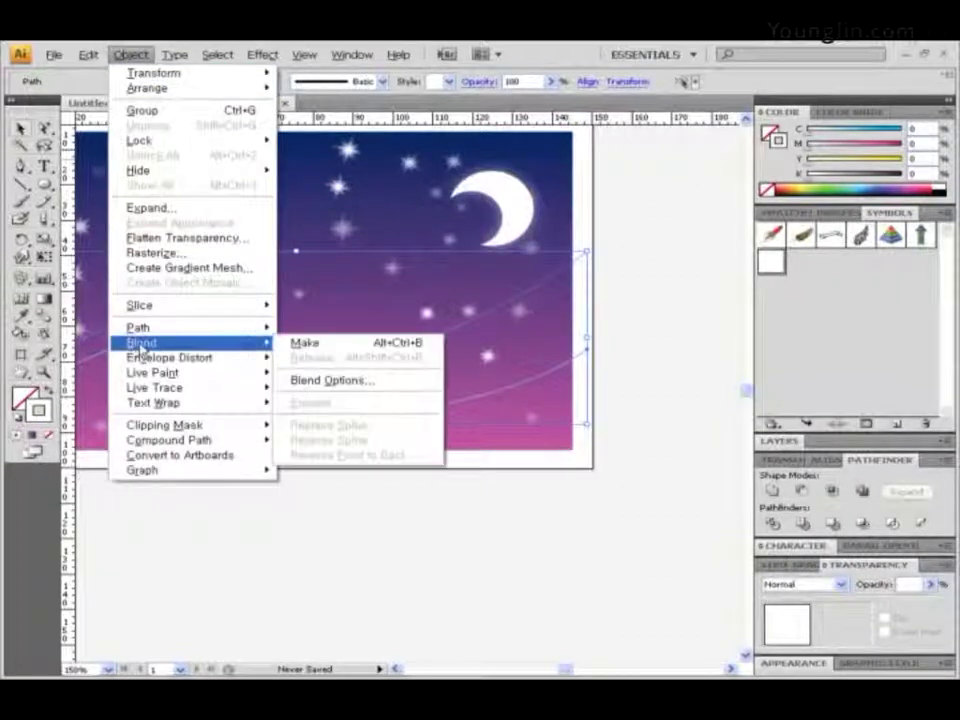
pyautogui.click(356, 347)
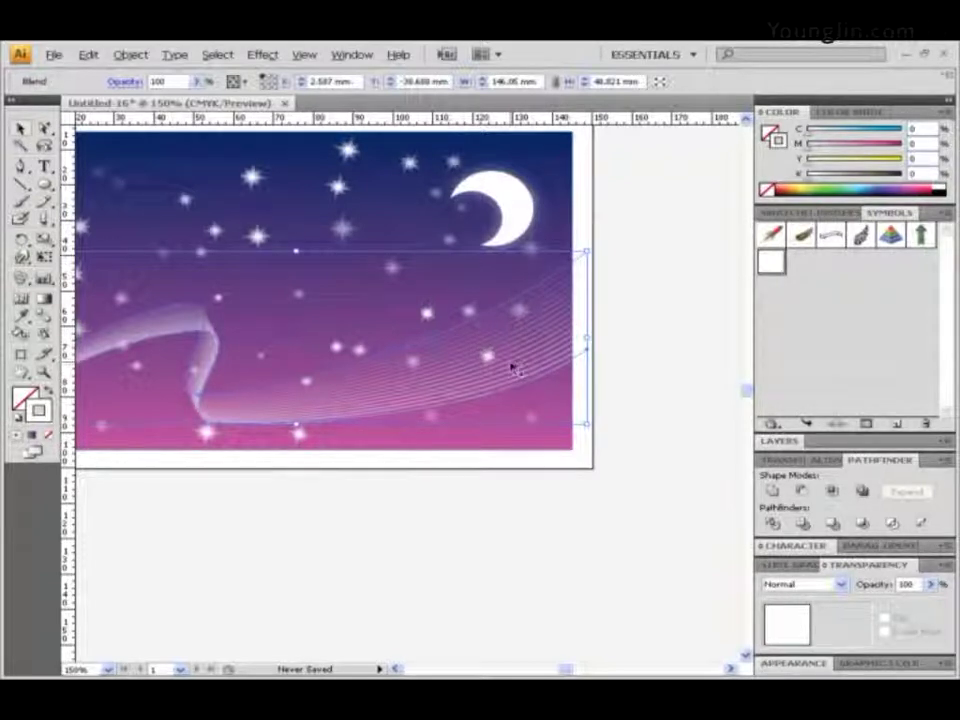
# - Set the wave blend's spacing to Specified Steps with 15 steps
pyautogui.doubleClick(44, 316)
pyautogui.click(606, 369)
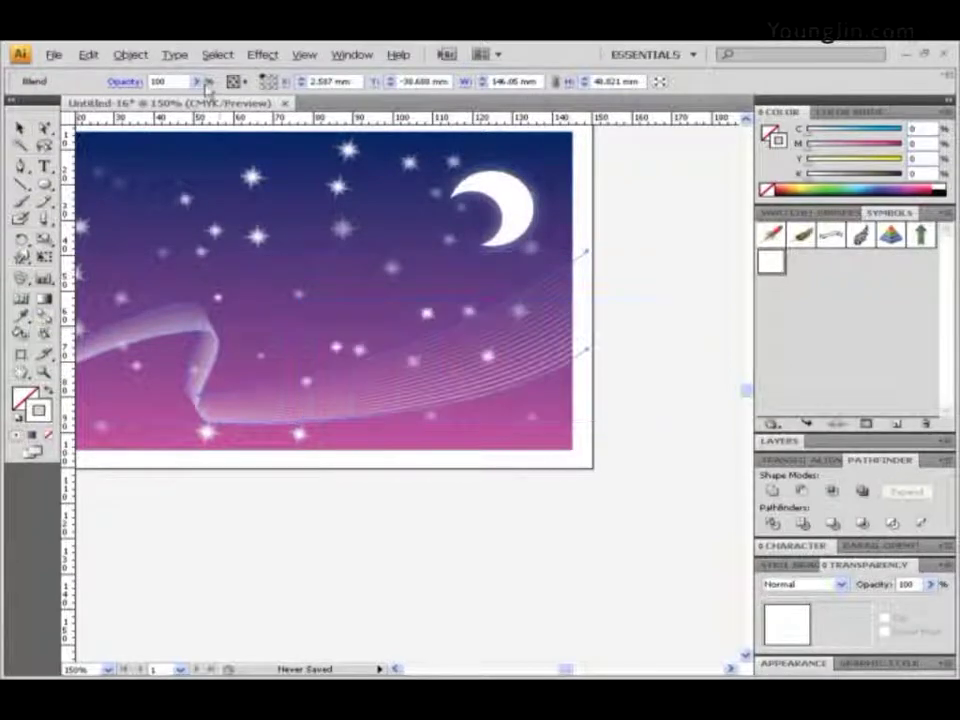
pyautogui.click(130, 54)
pyautogui.moveTo(140, 343)
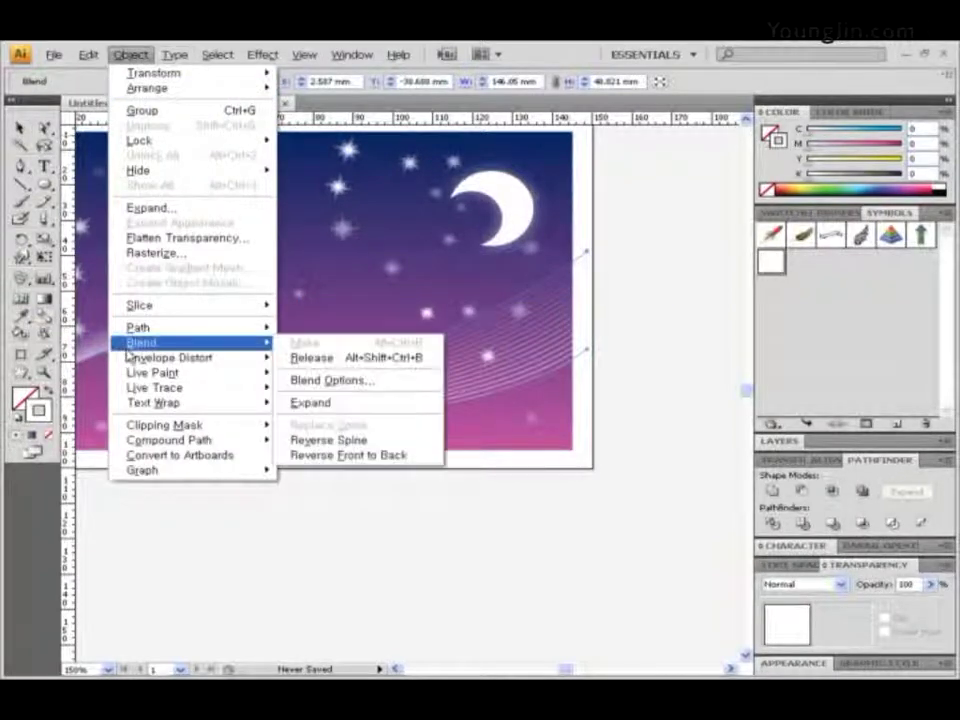
pyautogui.click(330, 381)
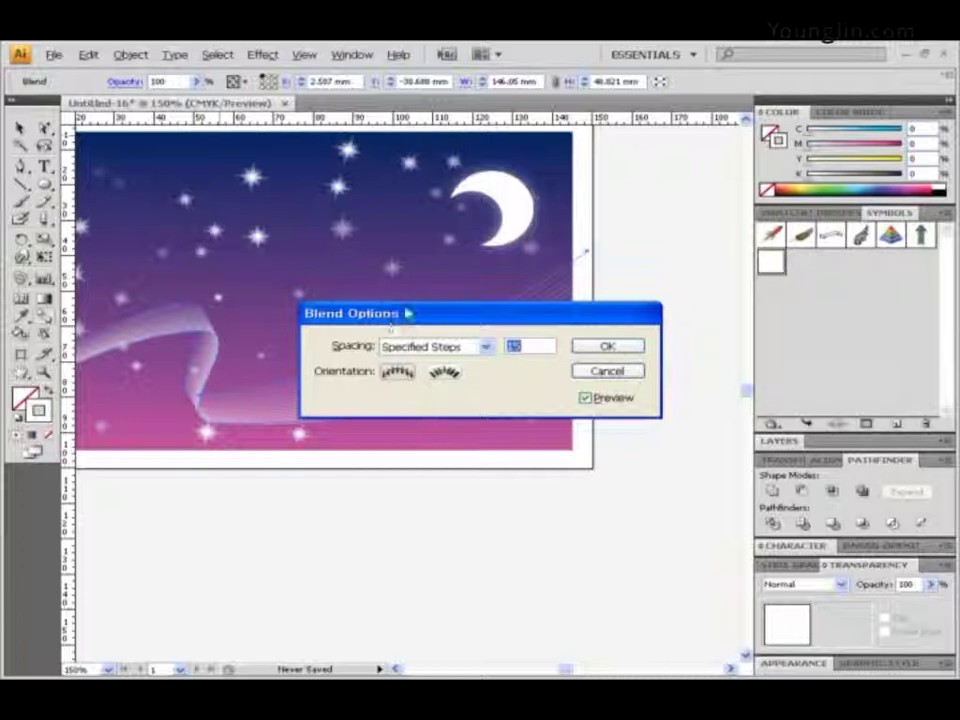
pyautogui.click(617, 348)
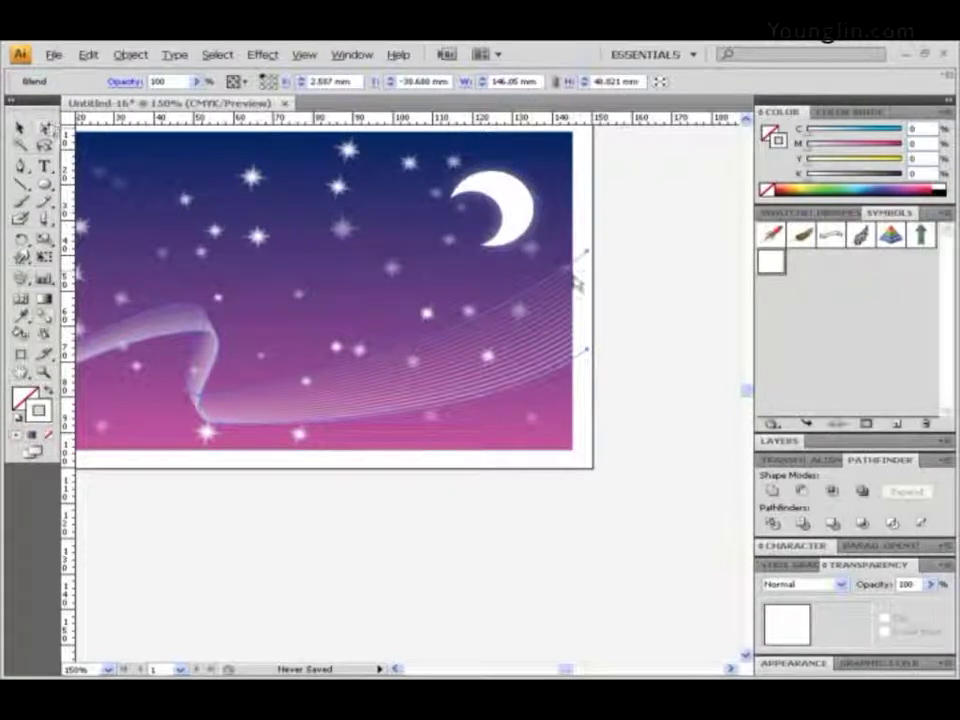
# - Select only the upper curve inside the wave blend, copy it and paste a separate duplicate
pyautogui.click(645, 305)
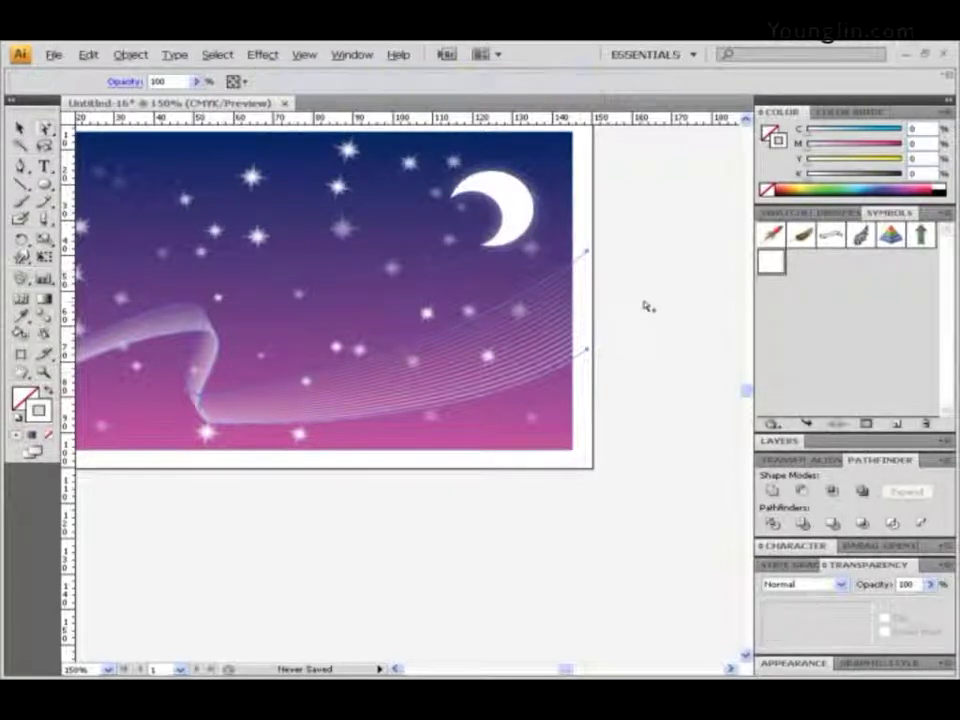
pyautogui.click(584, 257)
pyautogui.click(88, 54)
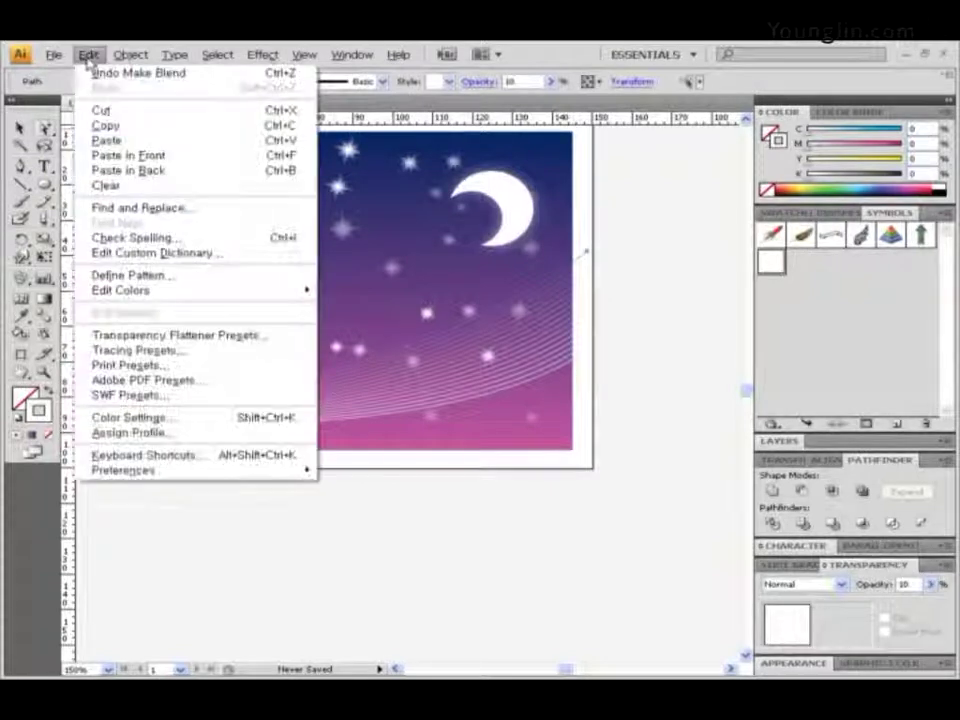
pyautogui.click(129, 135)
pyautogui.hotkey('ctrl', 'shift', 'a')
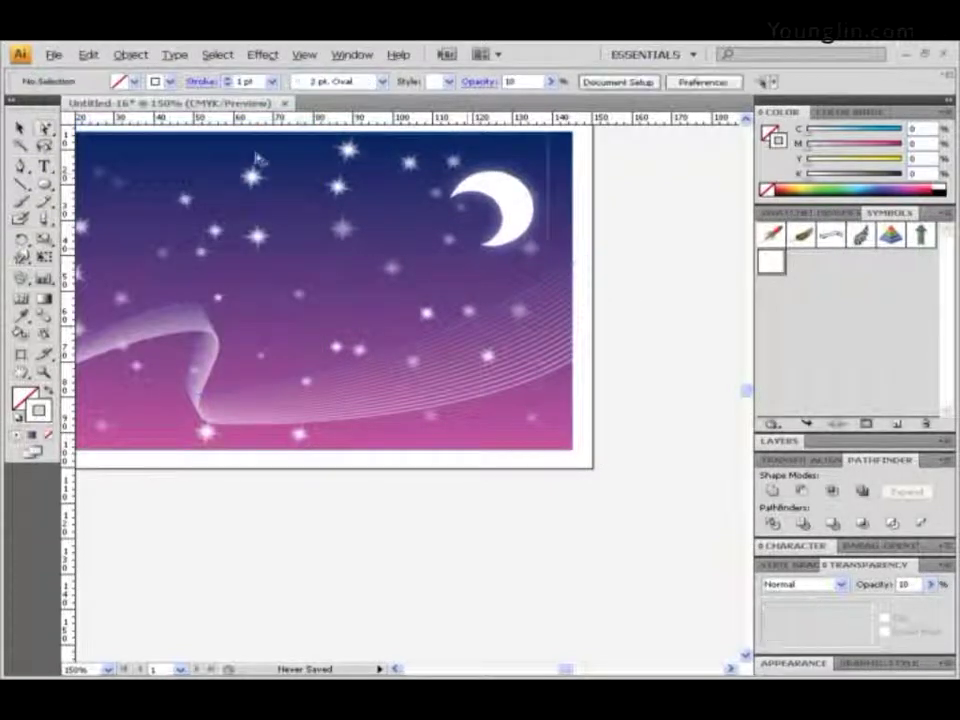
pyautogui.click(88, 54)
pyautogui.click(140, 146)
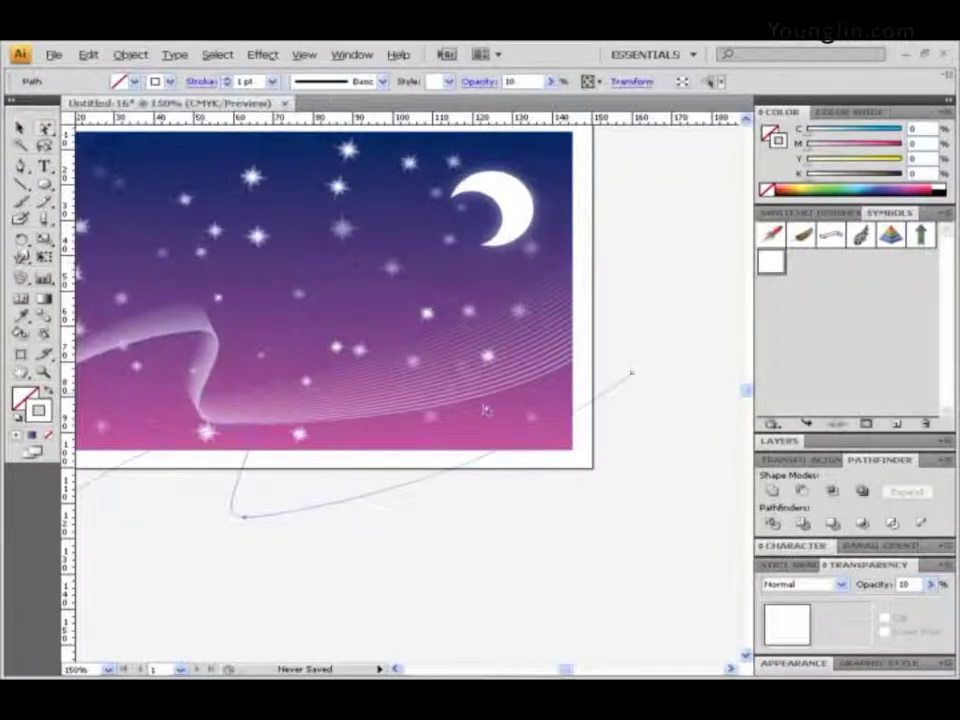
# - Place the duplicated curve over the wave blend's upper edge and trim away its portion before the long right-hand sweep
pyautogui.moveTo(449, 346); pyautogui.dragTo(450, 334)
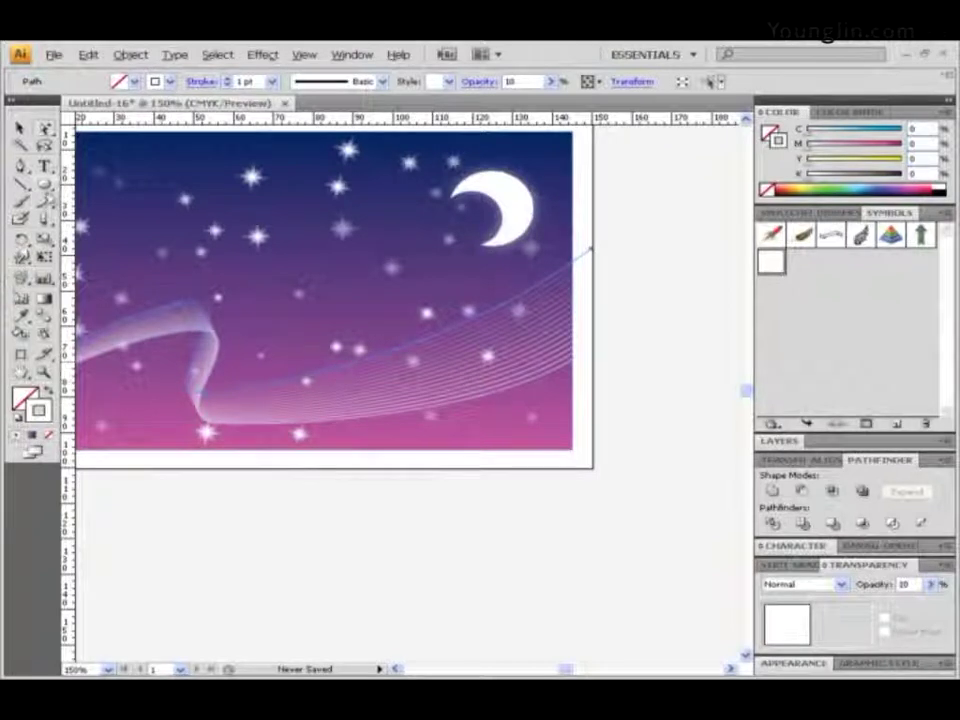
pyautogui.moveTo(44, 219)
pyautogui.mouseDown()
pyautogui.moveTo(88, 250)
pyautogui.moveTo(95, 241)
pyautogui.mouseUp()
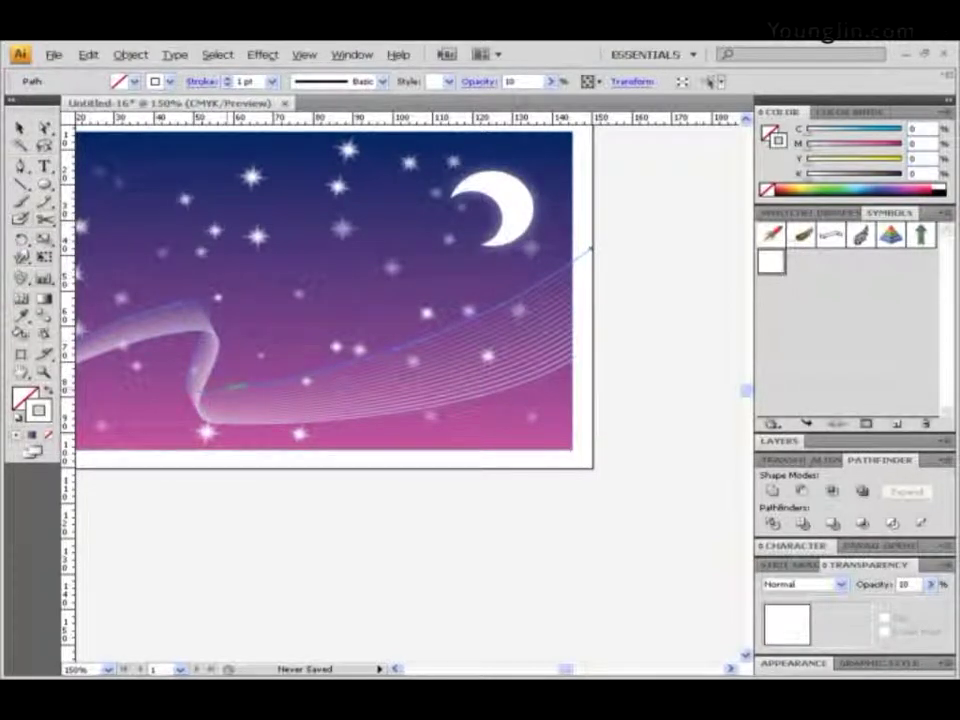
pyautogui.click(236, 385)
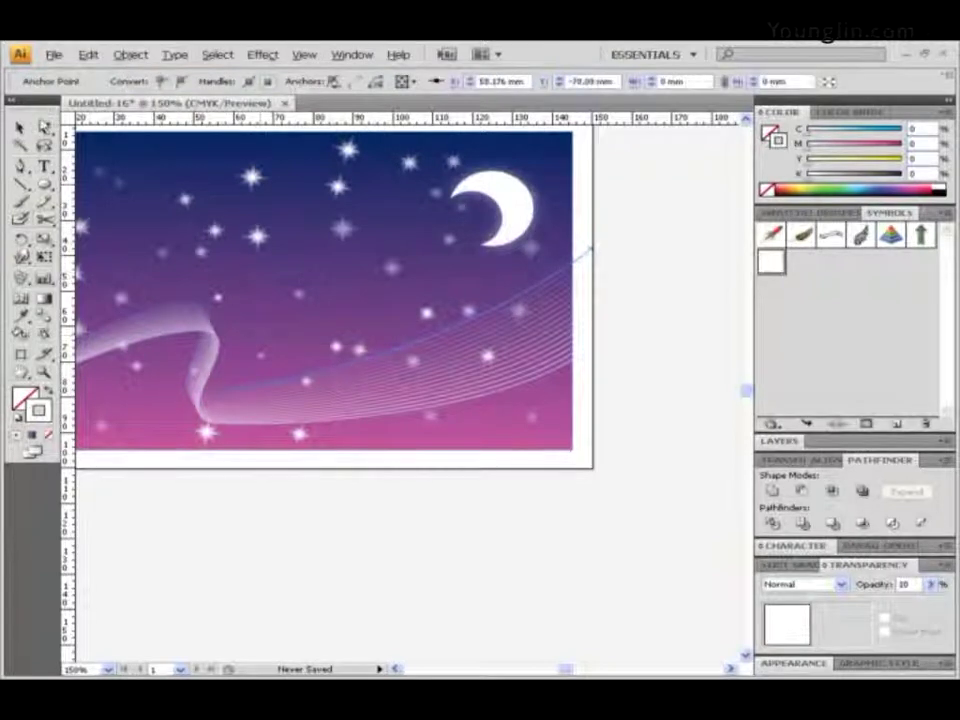
pyautogui.press('Delete')
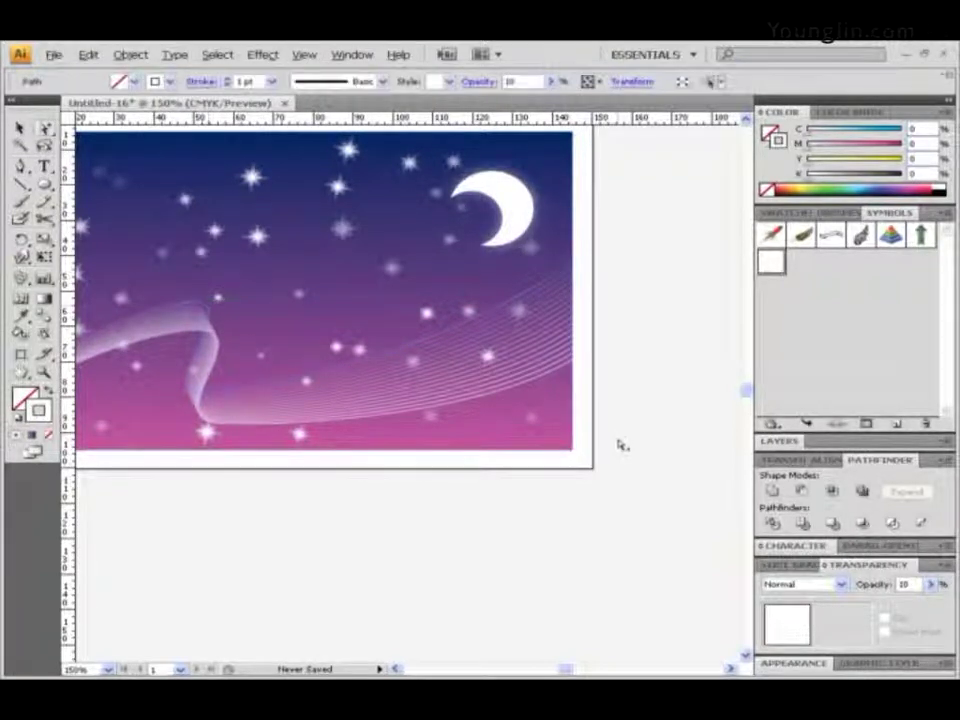
# - Add the text LIGHT OF THE NIGHT along the remaining curve in white 24 pt Times New Roman Regular
pyautogui.keyDown('ctrl'); pyautogui.click(617, 443); pyautogui.keyUp('ctrl')
pyautogui.click(368, 367)
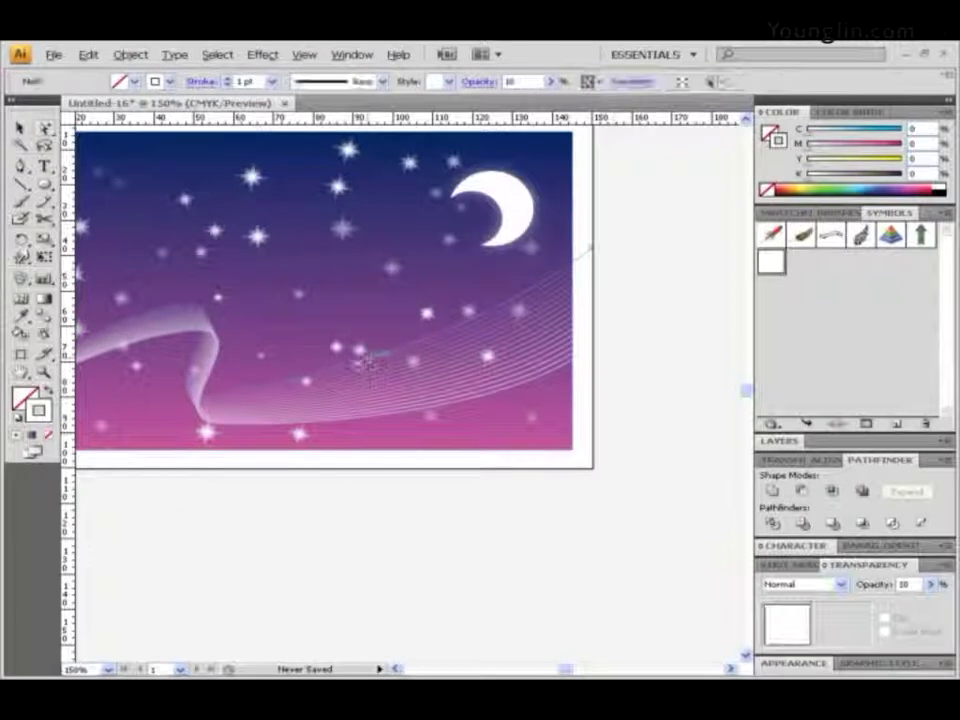
pyautogui.moveTo(44, 166); pyautogui.dragTo(144, 206)
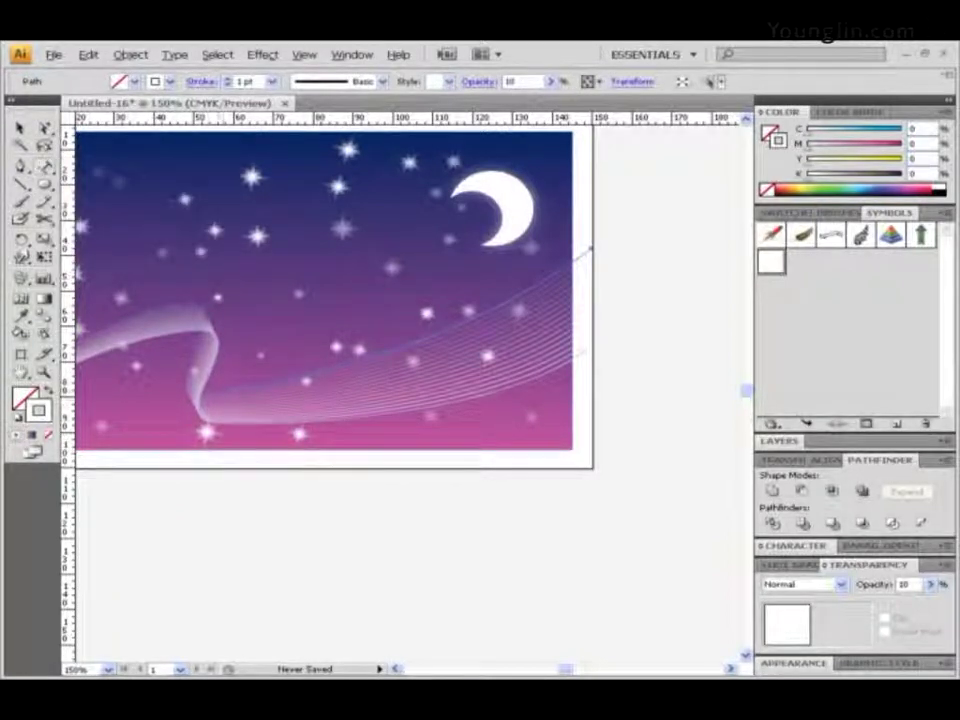
pyautogui.click(234, 387)
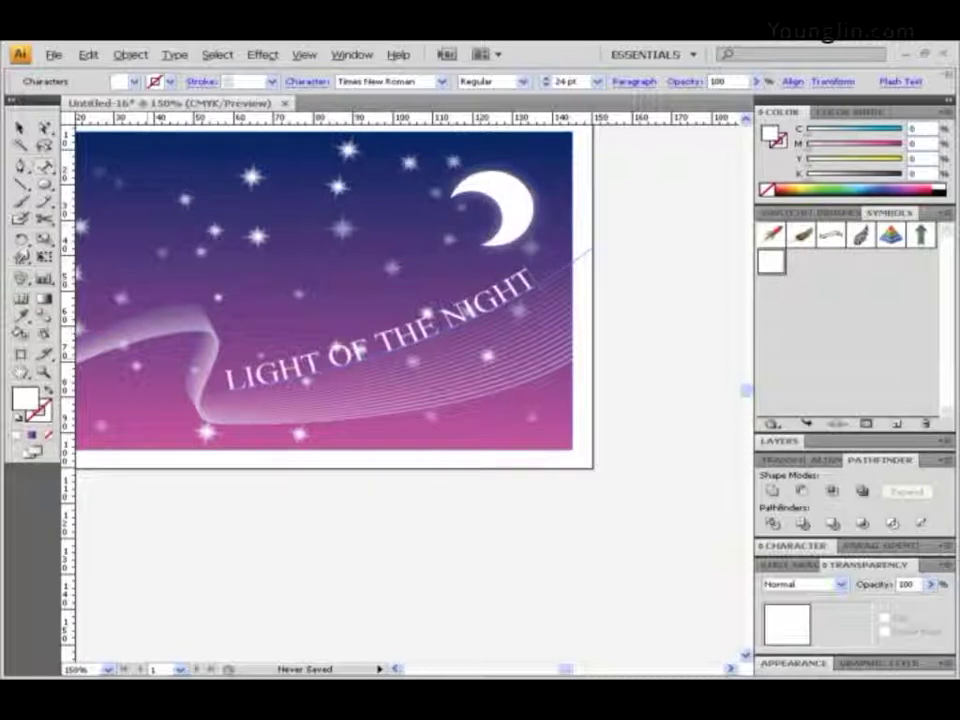
pyautogui.moveTo(580, 255); pyautogui.dragTo(697, 300)
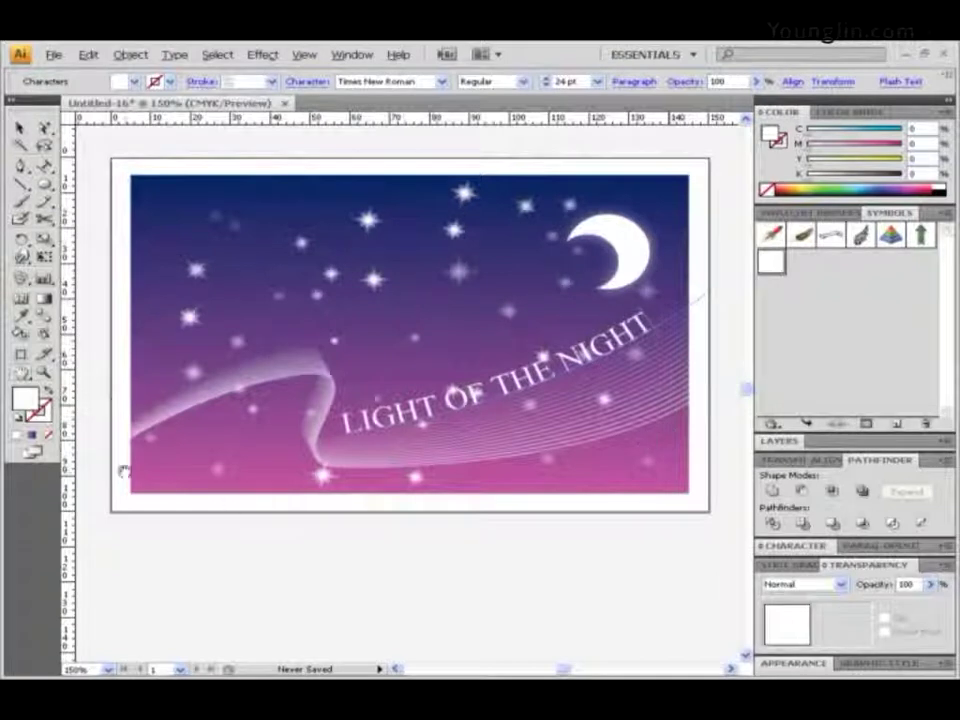
# - Duplicate the gradient background rectangle in place with a 0 mm horizontal and vertical move, and bring the copy to the front
pyautogui.click(20, 128)
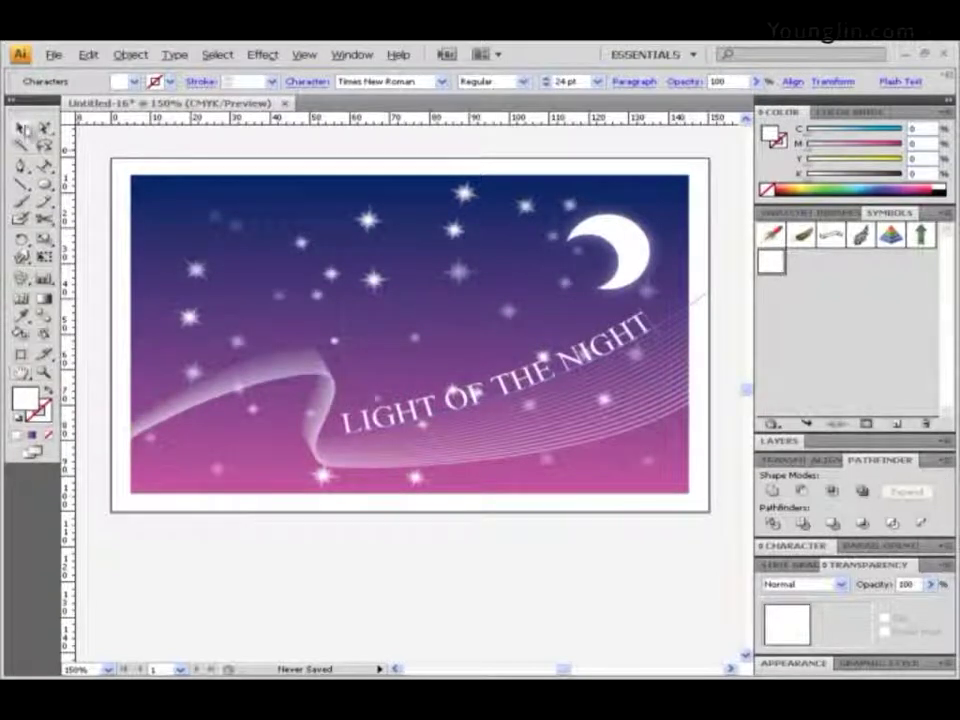
pyautogui.click(135, 185)
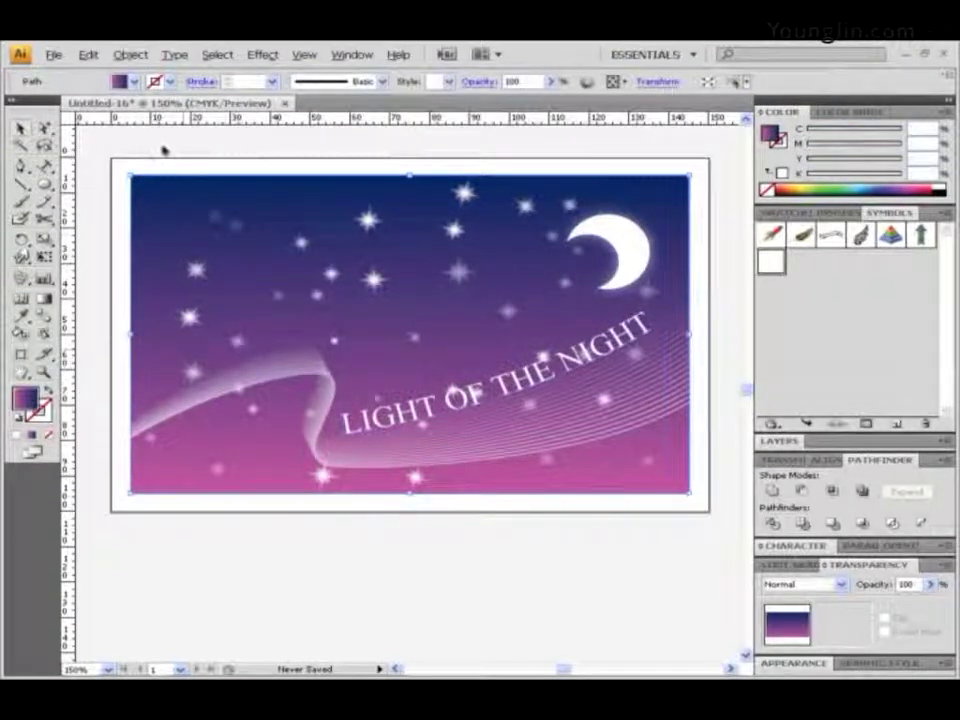
pyautogui.doubleClick(20, 128)
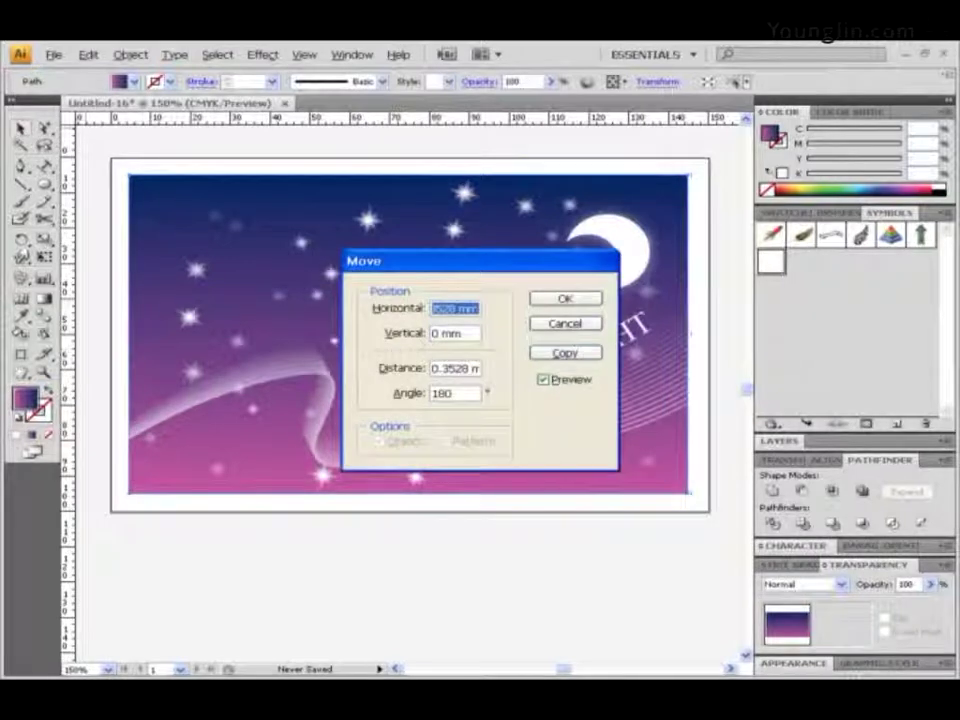
pyautogui.write('0')
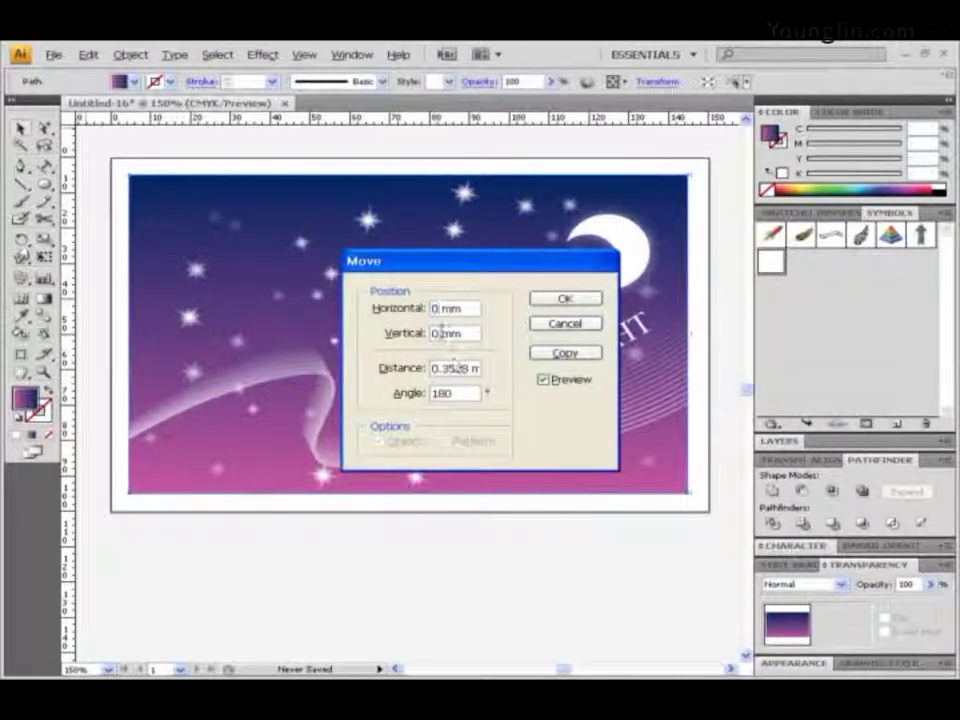
pyautogui.press('Tab')
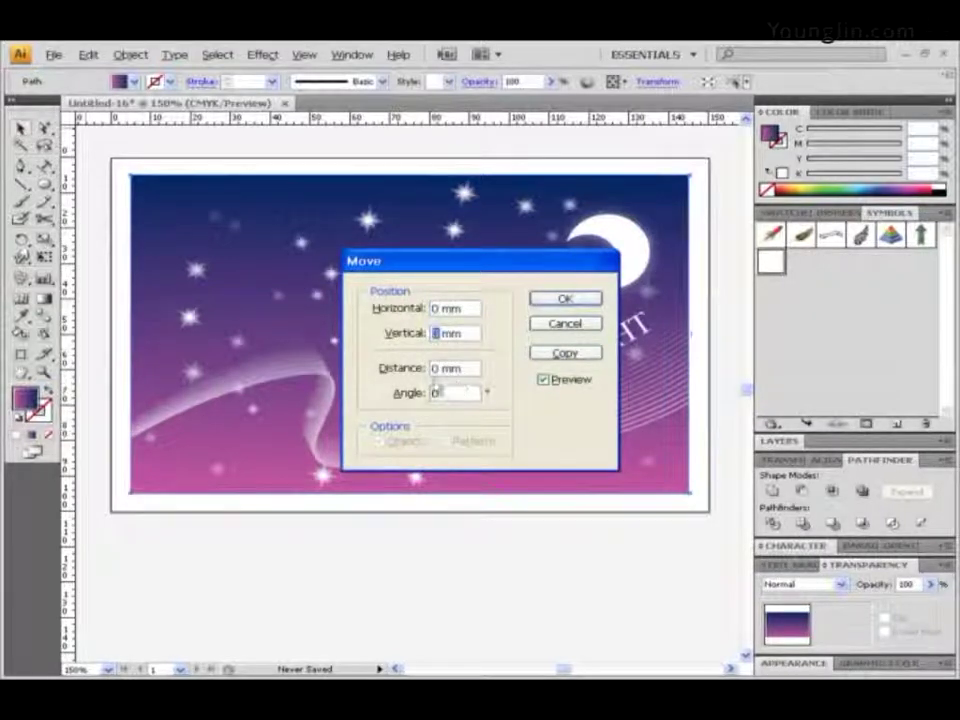
pyautogui.click(564, 352)
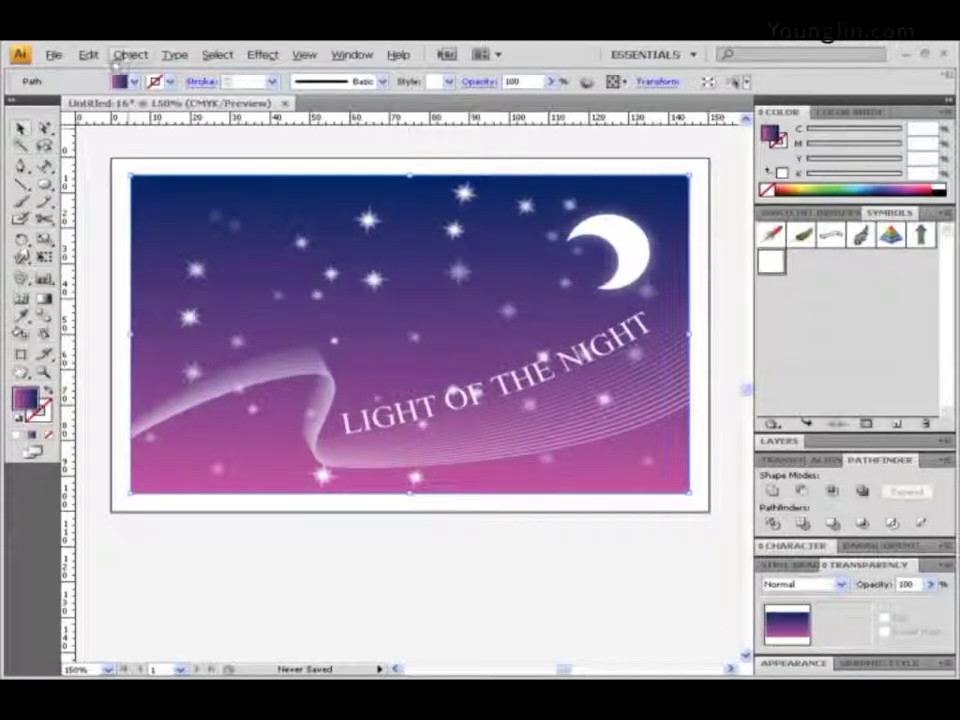
pyautogui.click(130, 54)
pyautogui.moveTo(160, 90)
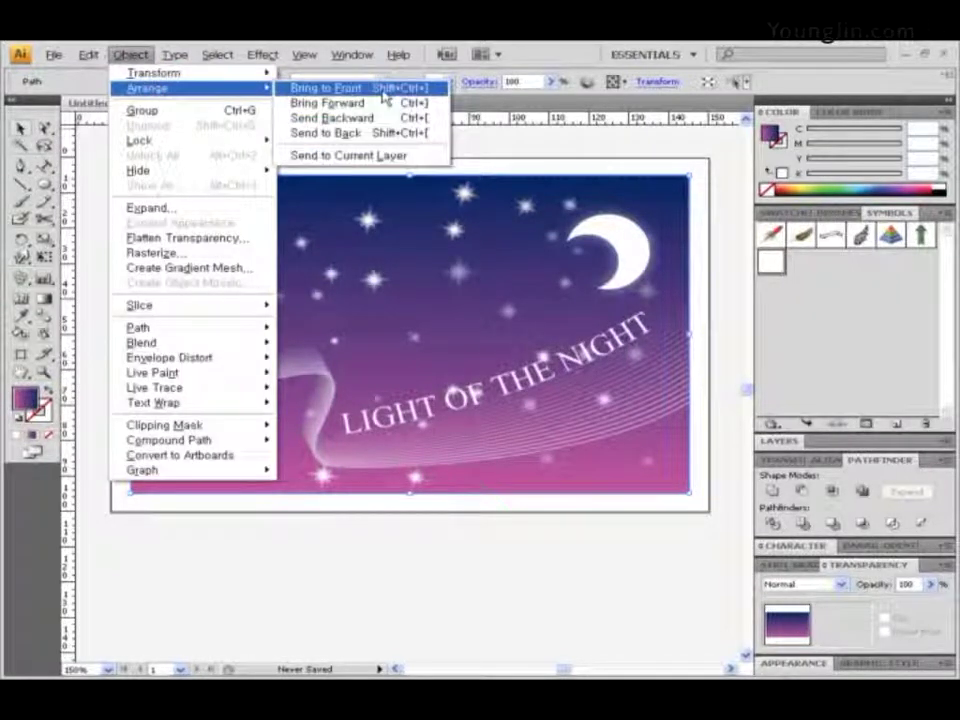
pyautogui.click(386, 93)
# - Select all the artwork and make a clipping mask from the front rectangle
pyautogui.moveTo(713, 551); pyautogui.dragTo(81, 171)
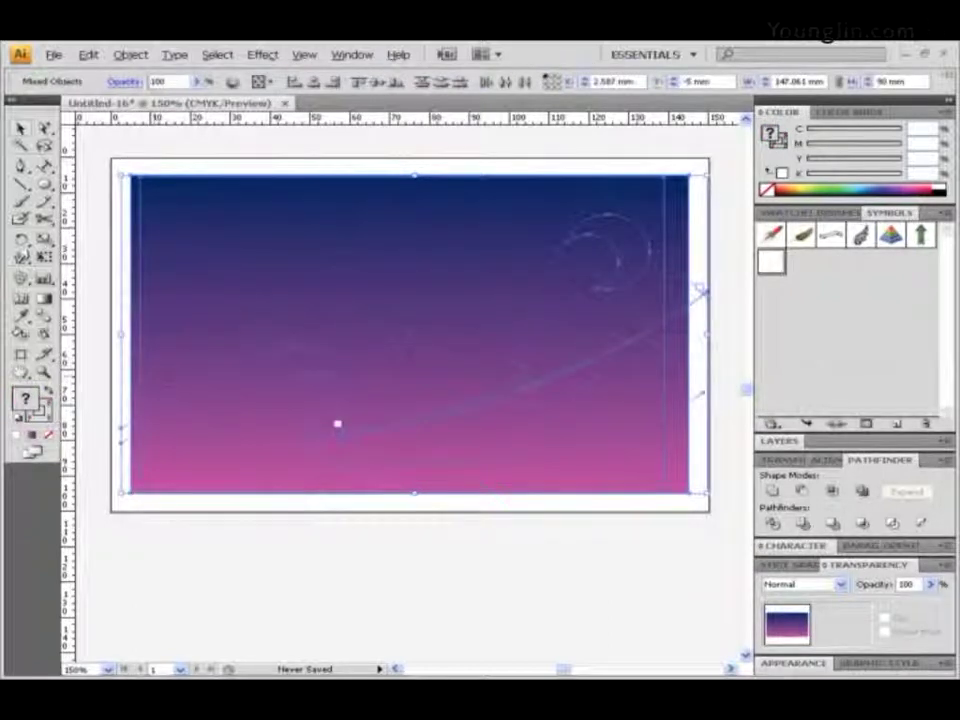
pyautogui.click(130, 54)
pyautogui.moveTo(167, 425)
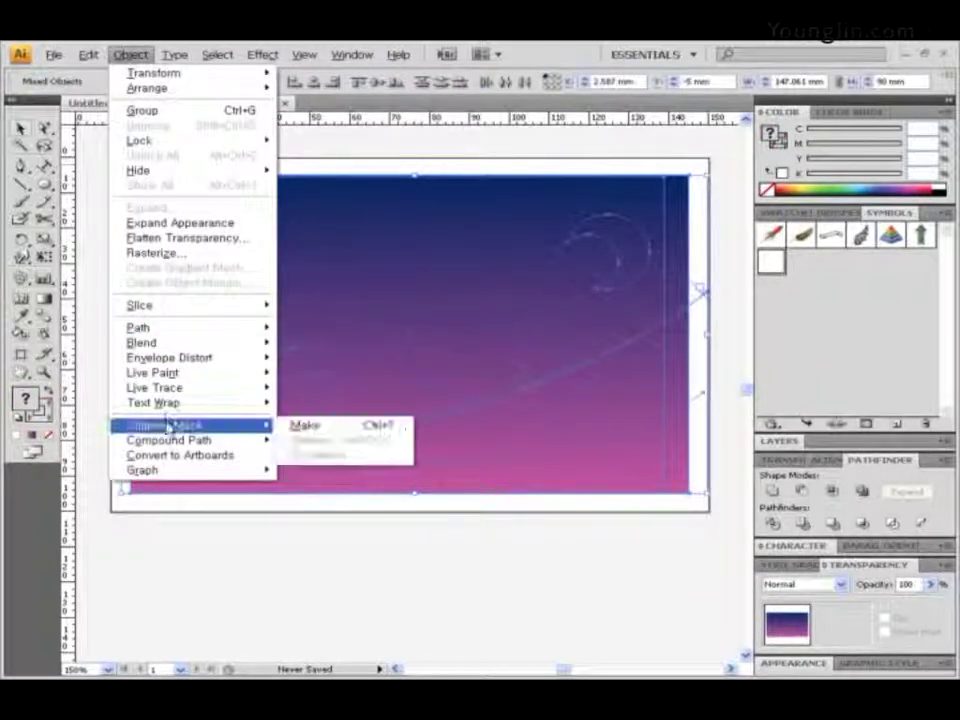
pyautogui.click(336, 427)
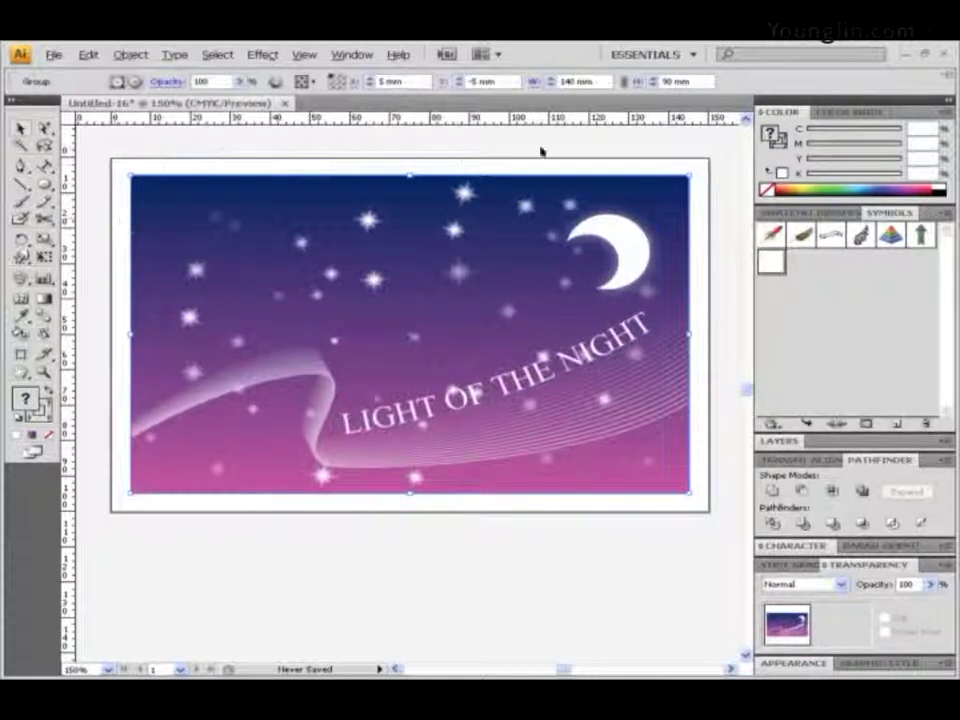
pyautogui.click(317, 540)
# - Select only the clipping path around the artwork and give it a 1 pt black stroke with K 100
pyautogui.click(45, 129)
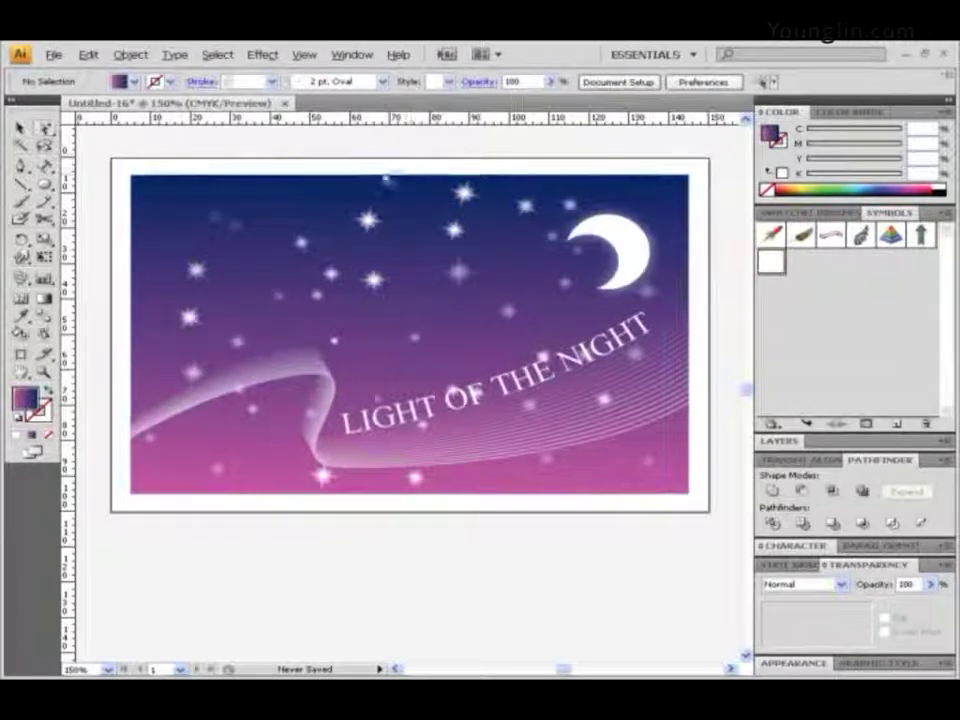
pyautogui.hotkey('ctrl', 'space')
pyautogui.moveTo(114, 148); pyautogui.dragTo(308, 276)
pyautogui.press('space')
pyautogui.moveTo(317, 230); pyautogui.dragTo(339, 197)
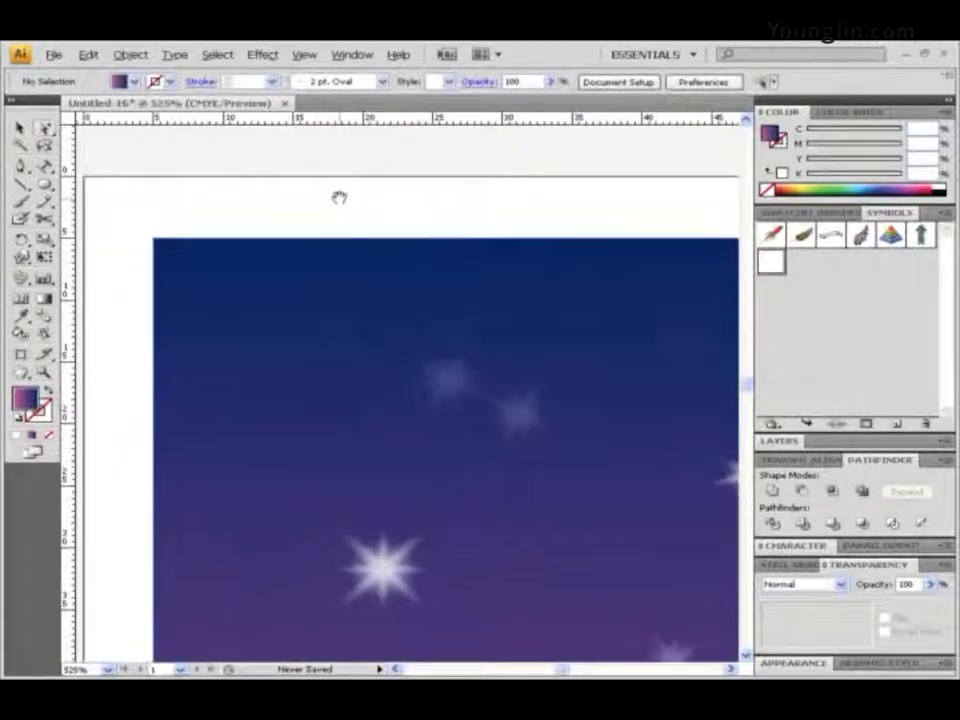
pyautogui.click(298, 346)
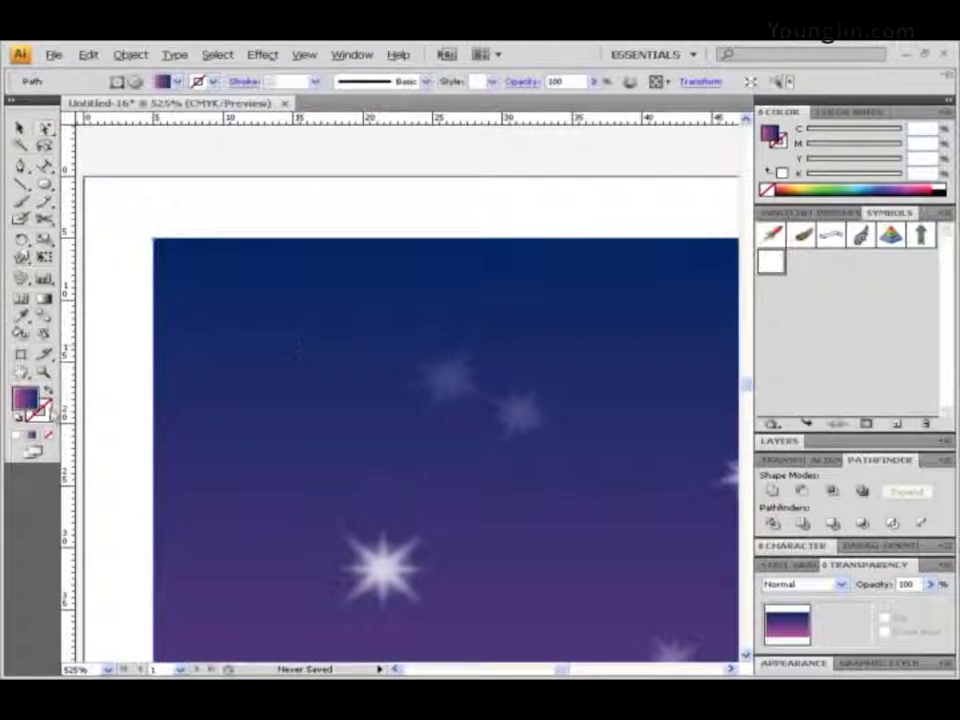
pyautogui.click(219, 409)
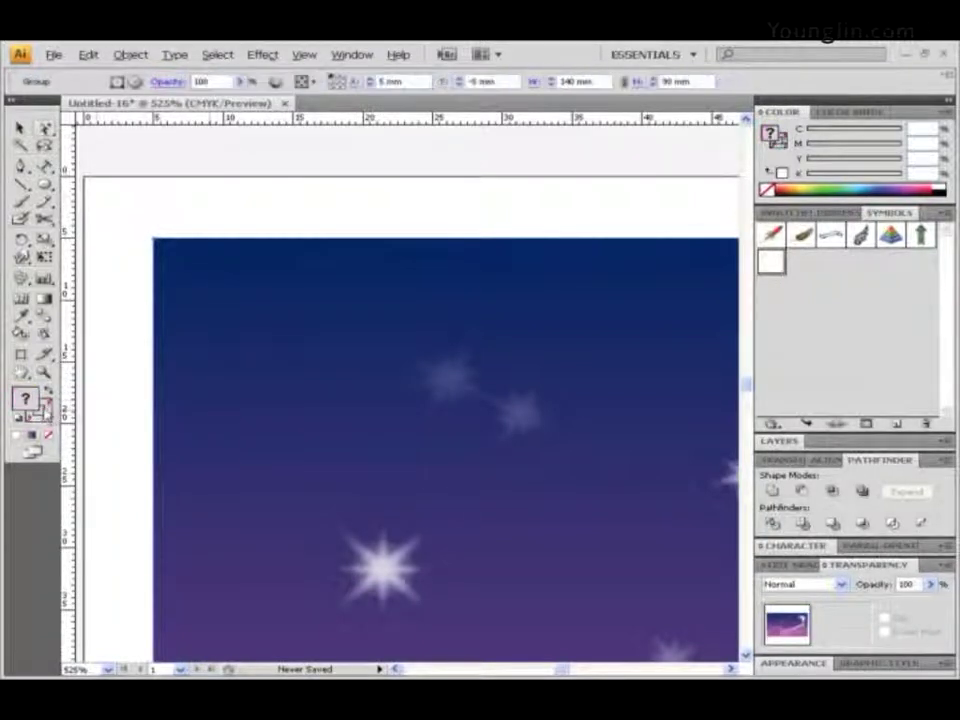
pyautogui.click(186, 366)
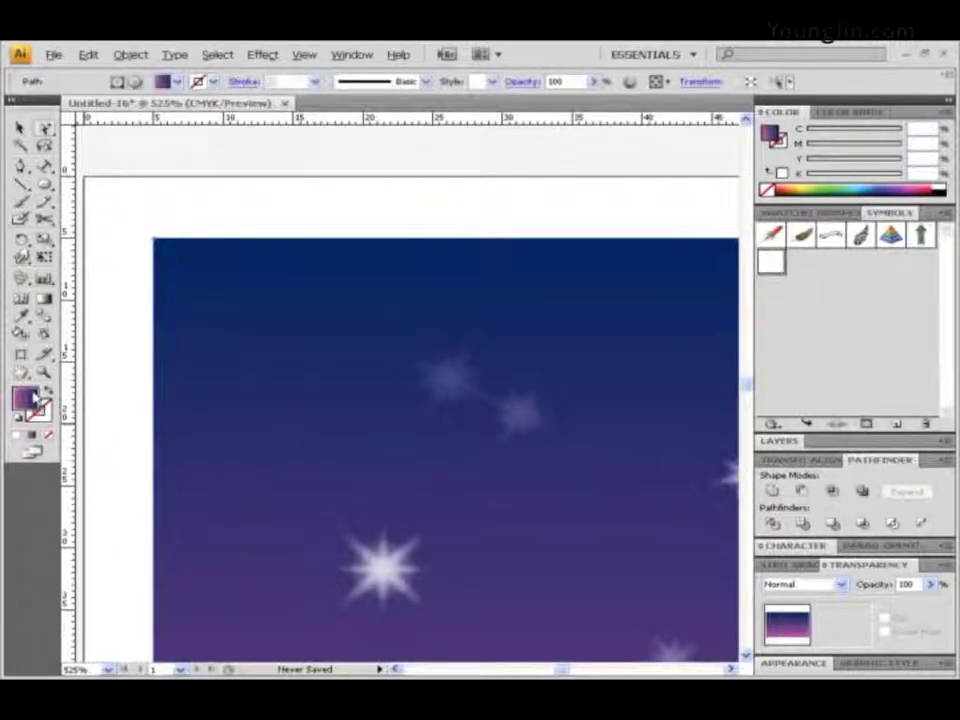
pyautogui.click(242, 188)
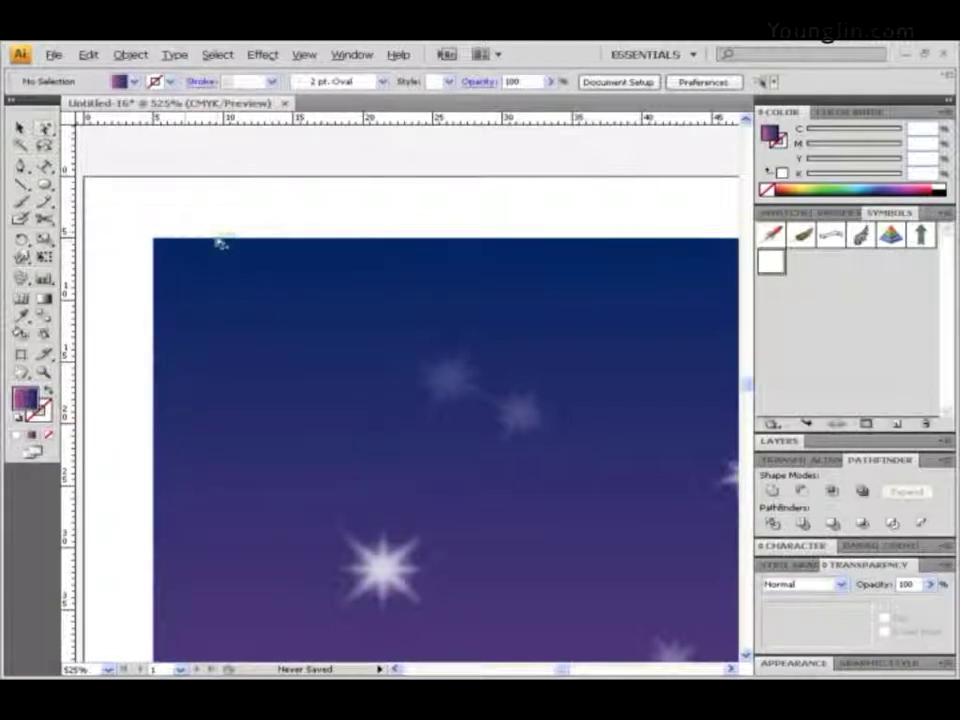
pyautogui.click(224, 244)
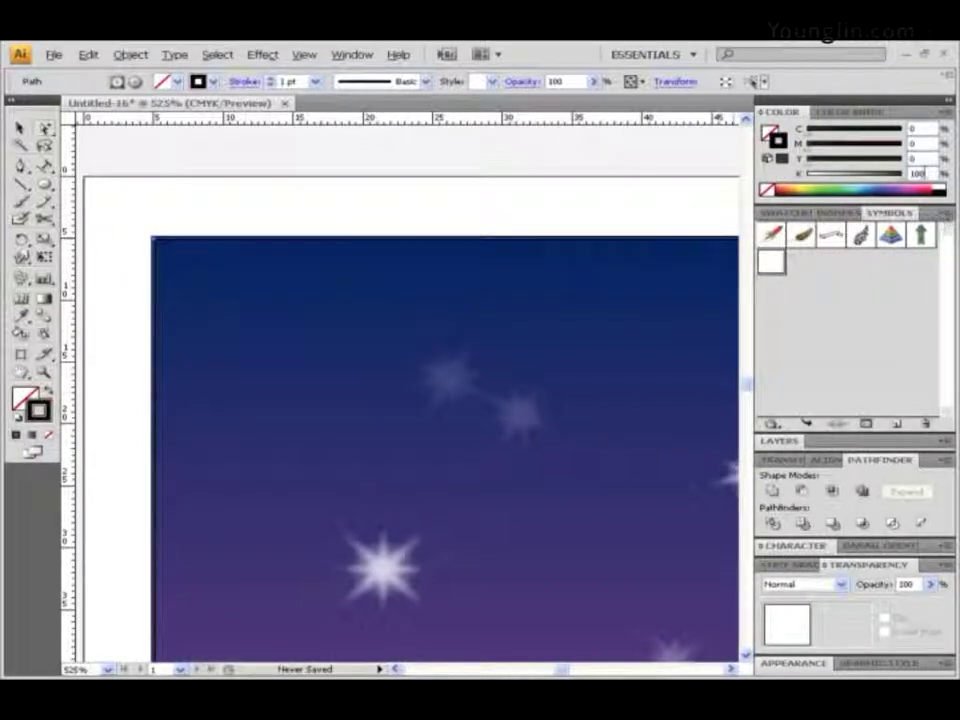
pyautogui.click(796, 568)
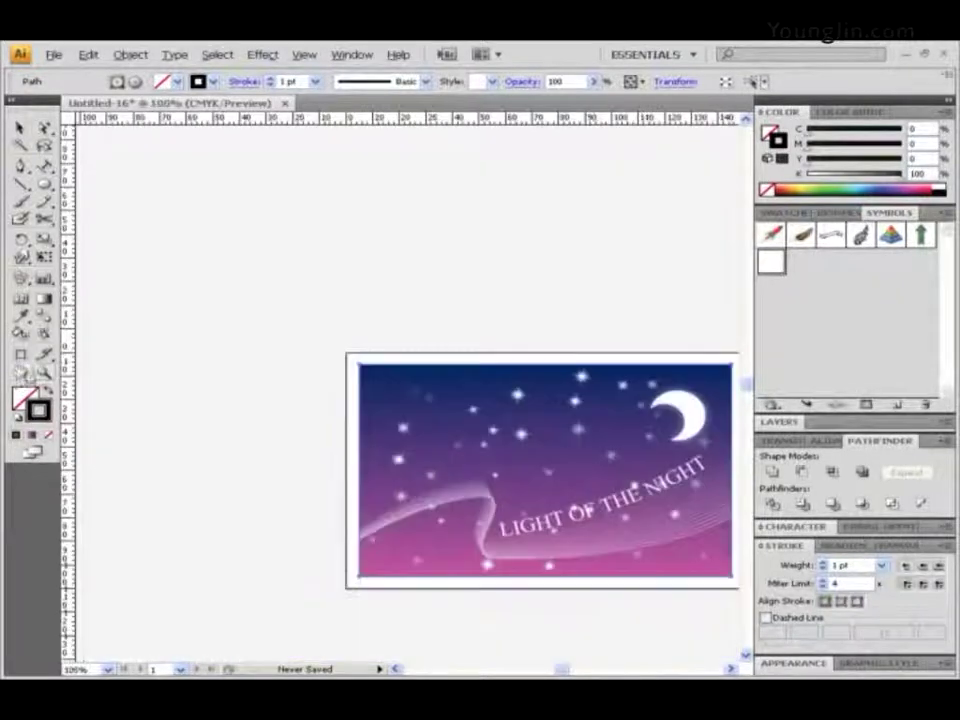
pyautogui.hotkey('ctrl', '1')
pyautogui.click(20, 128)
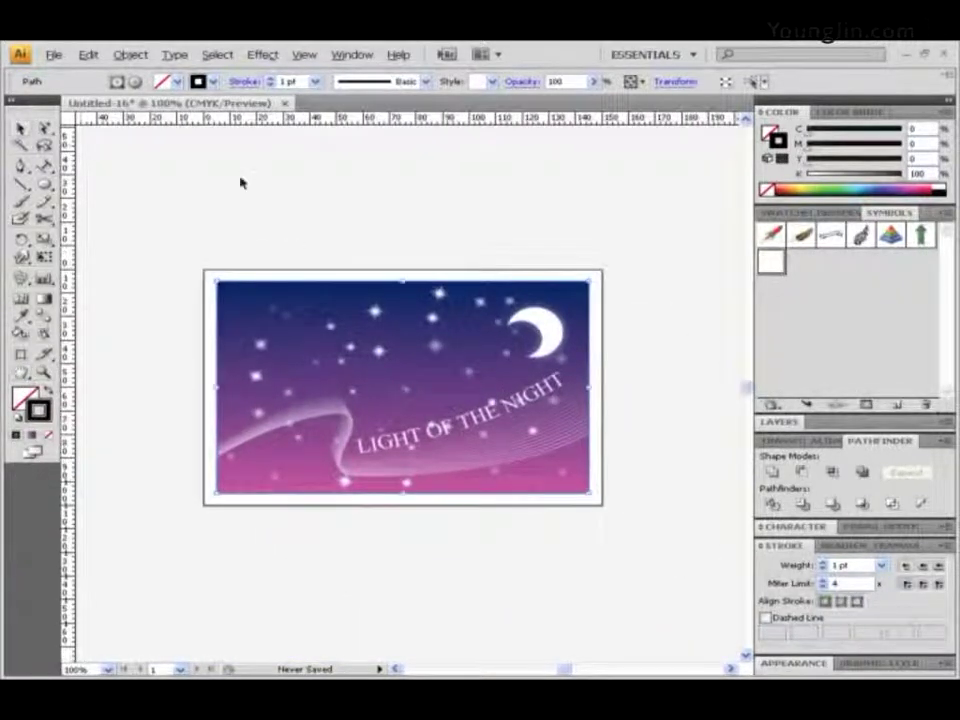
pyautogui.click(376, 190)
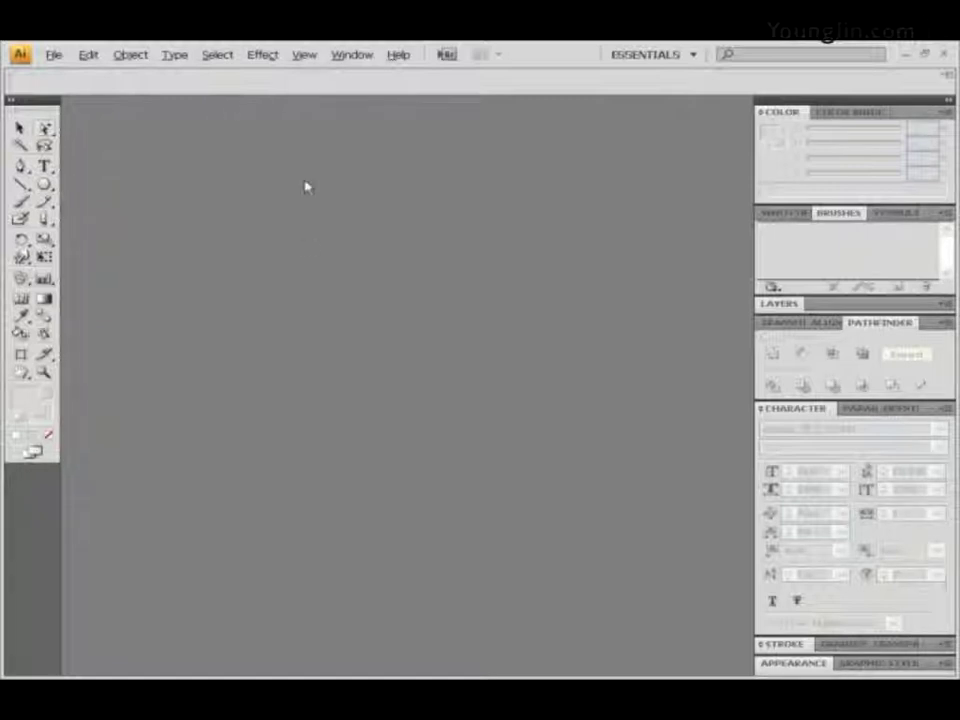
# - Create a new CMYK document 150 mm wide and 100 mm high
pyautogui.click(54, 55)
pyautogui.click(68, 74)
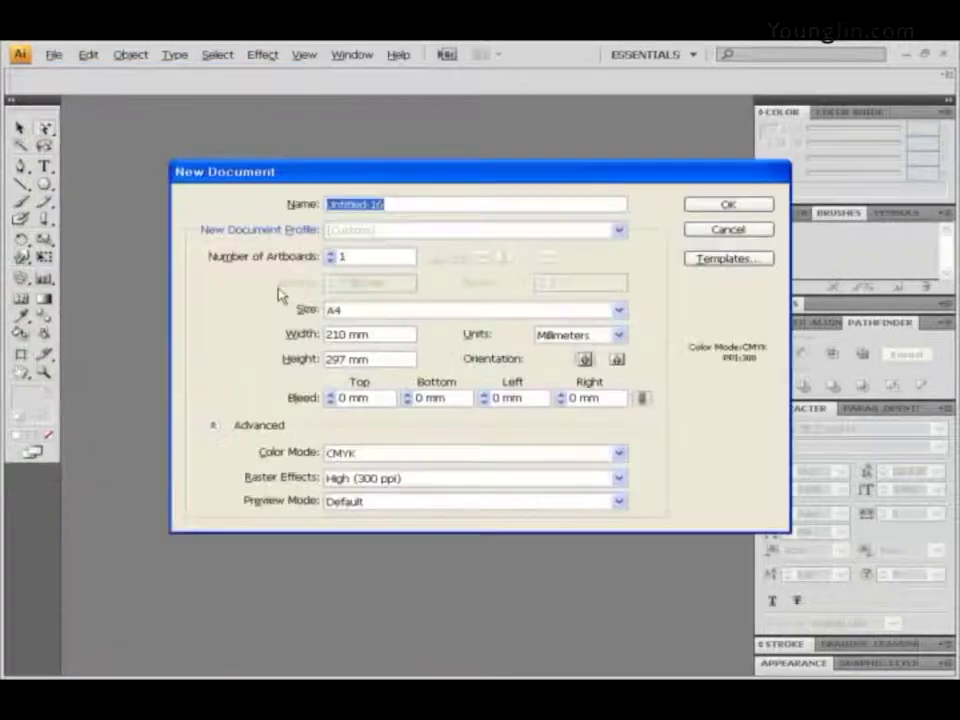
pyautogui.doubleClick(345, 334)
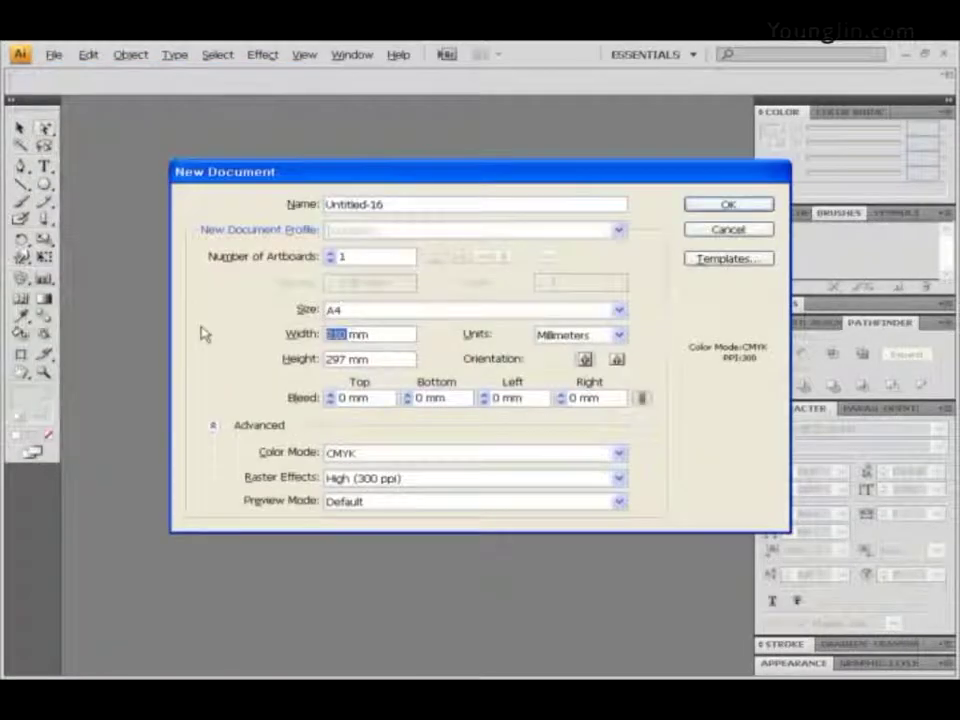
pyautogui.write('150')
pyautogui.press('Tab')
pyautogui.write('1')
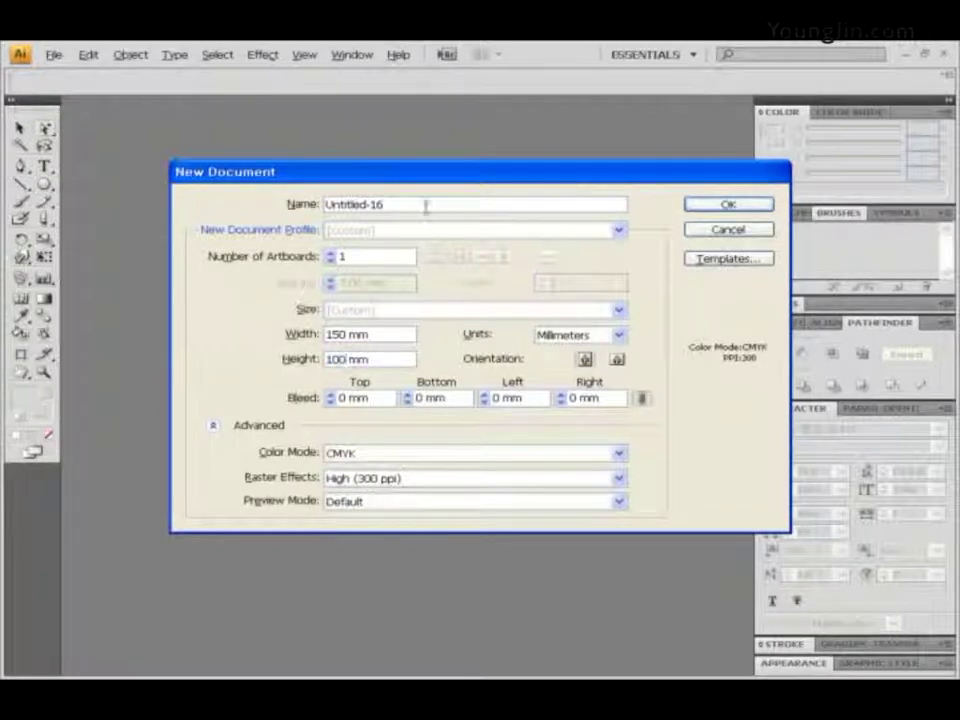
pyautogui.click(716, 206)
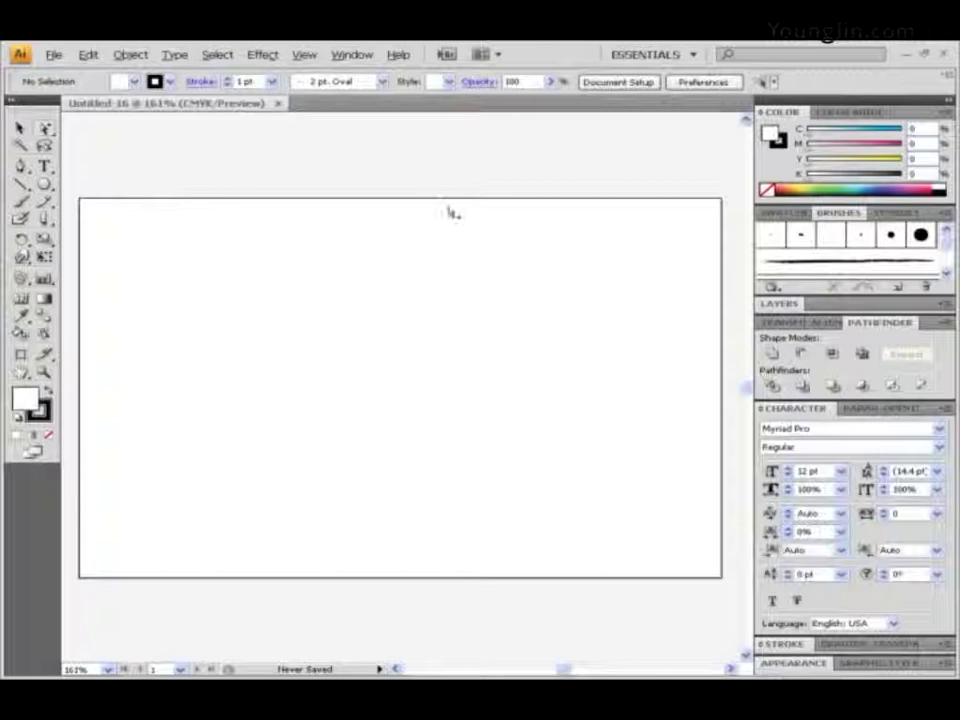
# - Show the rulers and set their zero point at the artboard's upper-left corner
pyautogui.hotkey('ctrl', 'r')
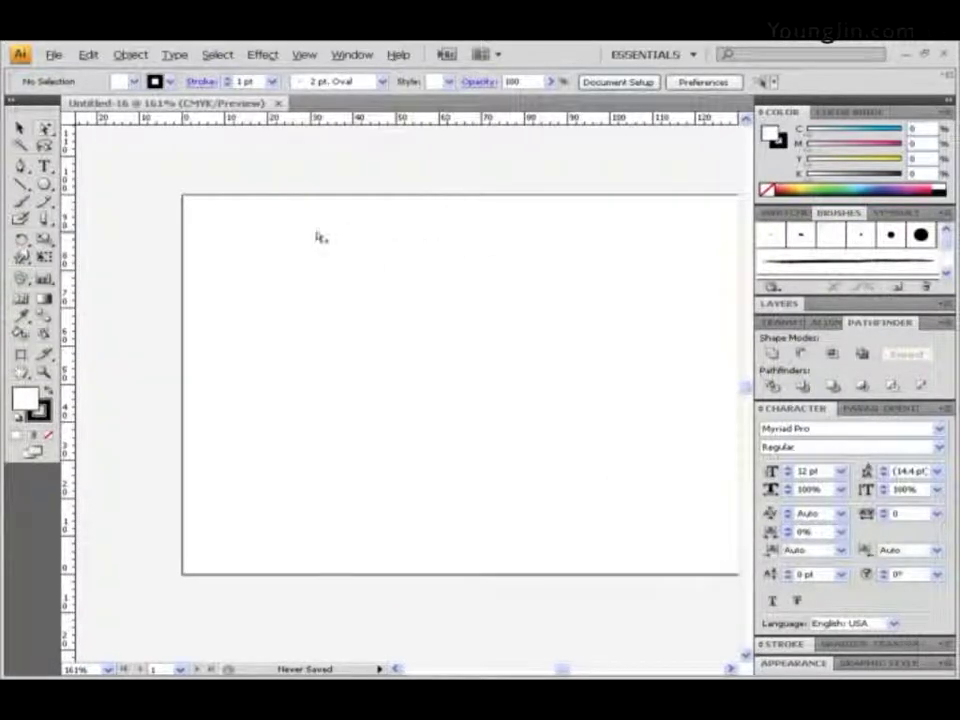
pyautogui.moveTo(80, 132); pyautogui.dragTo(184, 196)
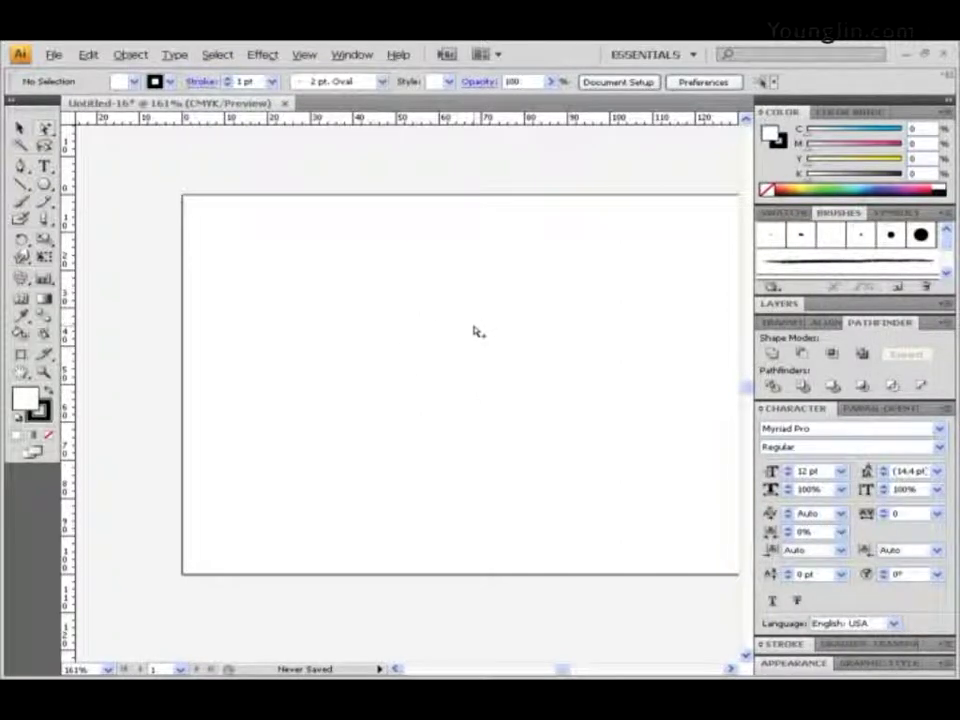
# - Draw a 25 × 25 mm square in the artboard's upper-left area and give it a black fill with no stroke
pyautogui.moveTo(44, 184); pyautogui.dragTo(110, 186)
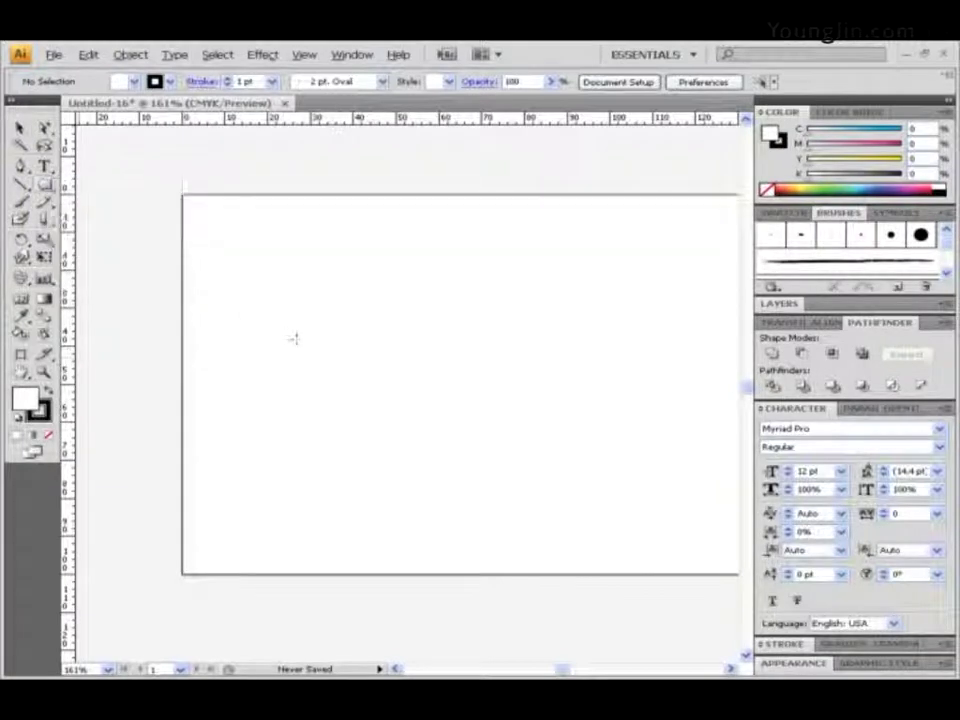
pyautogui.click(276, 270)
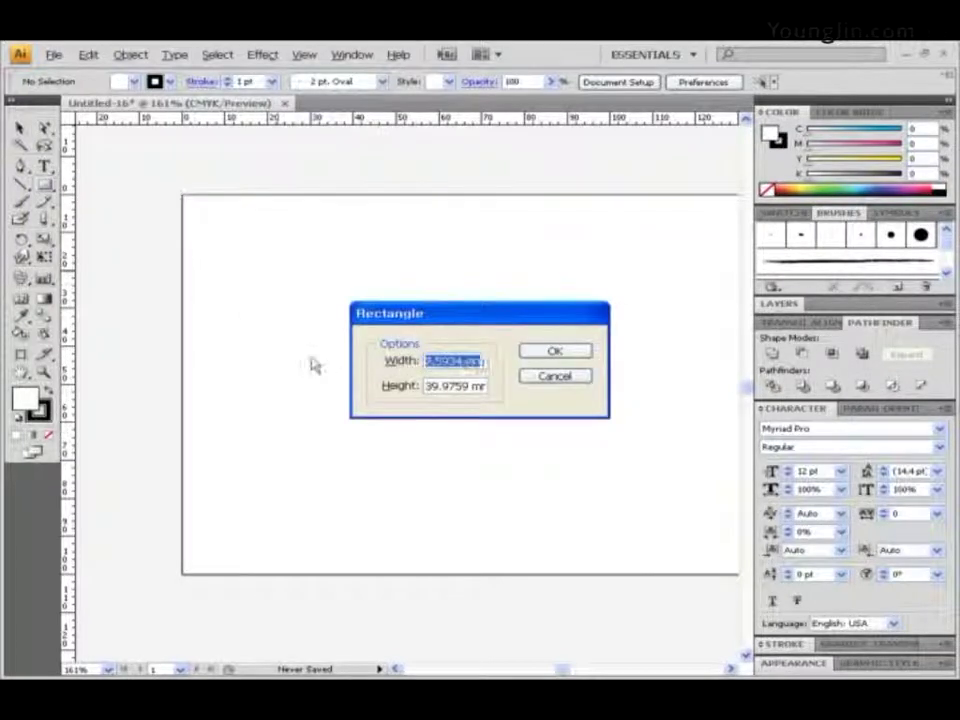
pyautogui.write('25mm')
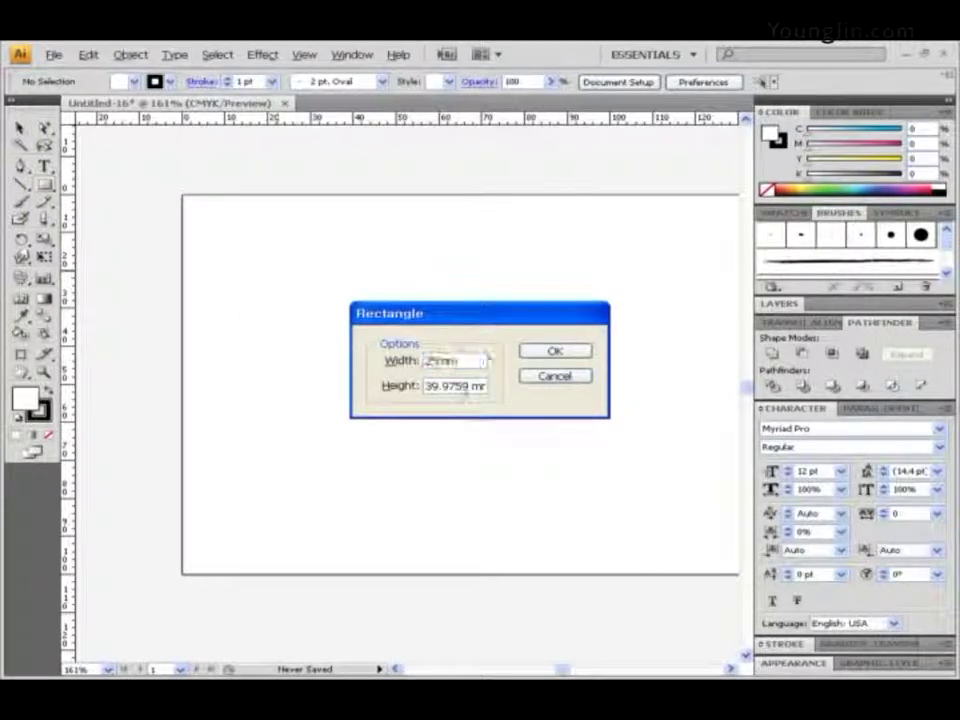
pyautogui.press('Tab')
pyautogui.write('25mm')
pyautogui.click(557, 353)
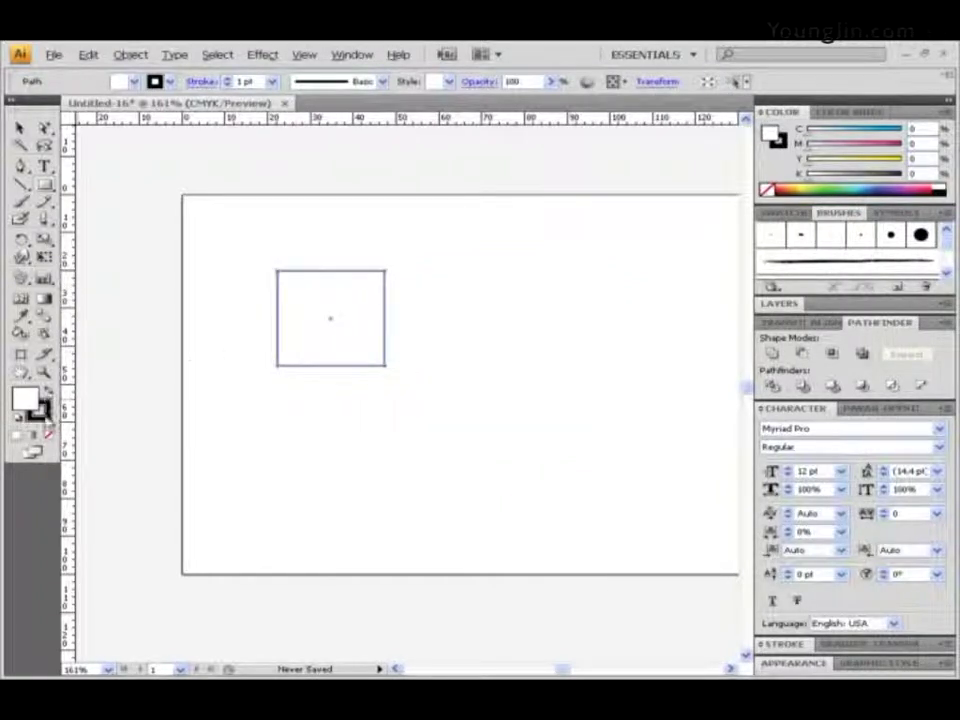
pyautogui.click(47, 392)
pyautogui.click(49, 437)
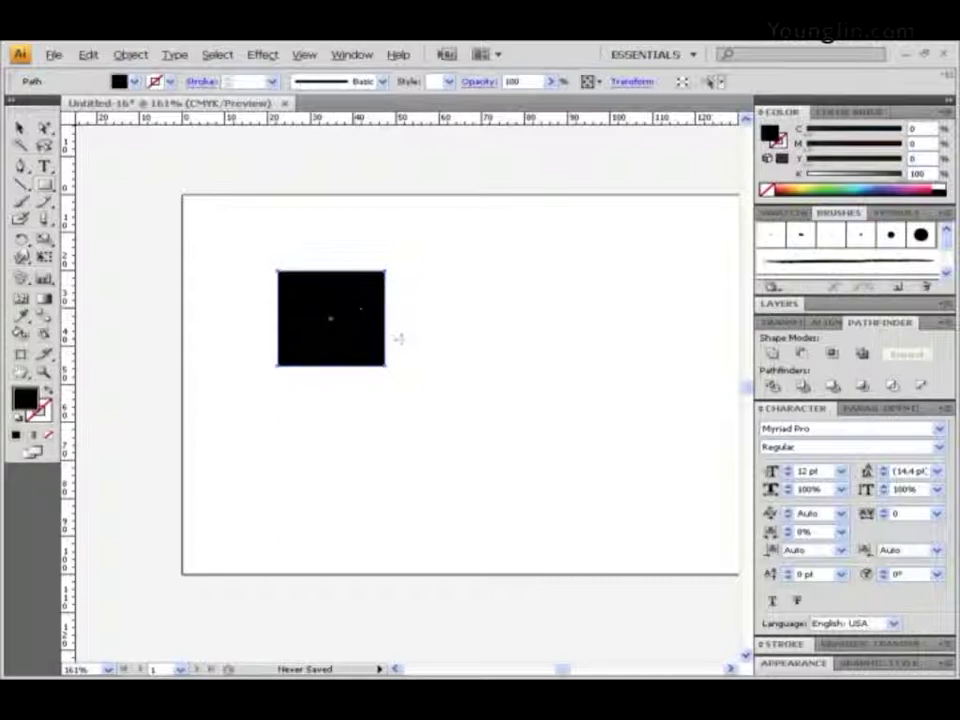
# - Draw a circle about 14 mm across, centred on the black square
pyautogui.keyDown('ctrl'); pyautogui.click(344, 325); pyautogui.keyUp('ctrl')
pyautogui.keyDown('ctrl'); pyautogui.click(429, 402); pyautogui.keyUp('ctrl')
pyautogui.keyDown('ctrl'); pyautogui.click(338, 386); pyautogui.keyUp('ctrl')
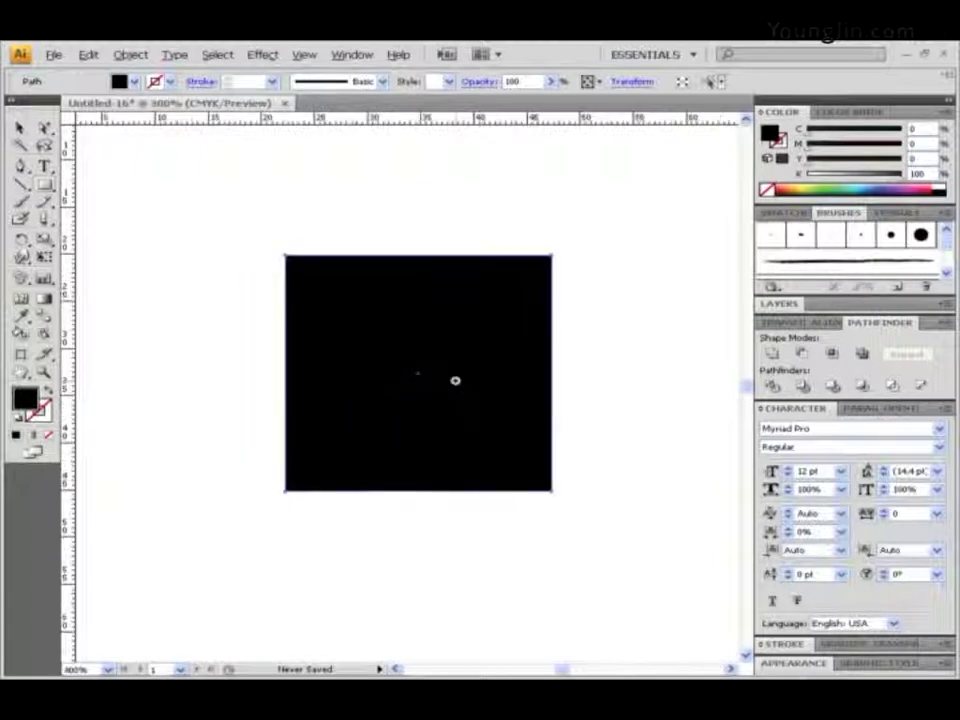
pyautogui.moveTo(461, 379); pyautogui.dragTo(277, 323)
pyautogui.moveTo(44, 184); pyautogui.dragTo(101, 221)
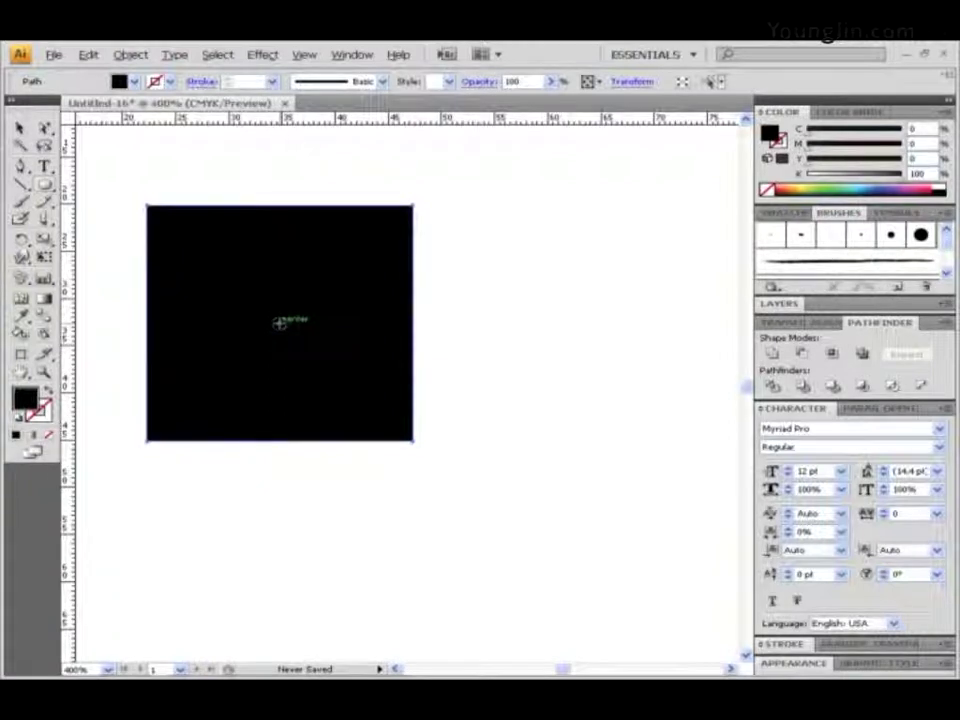
pyautogui.moveTo(279, 323); pyautogui.dragTo(354, 281)
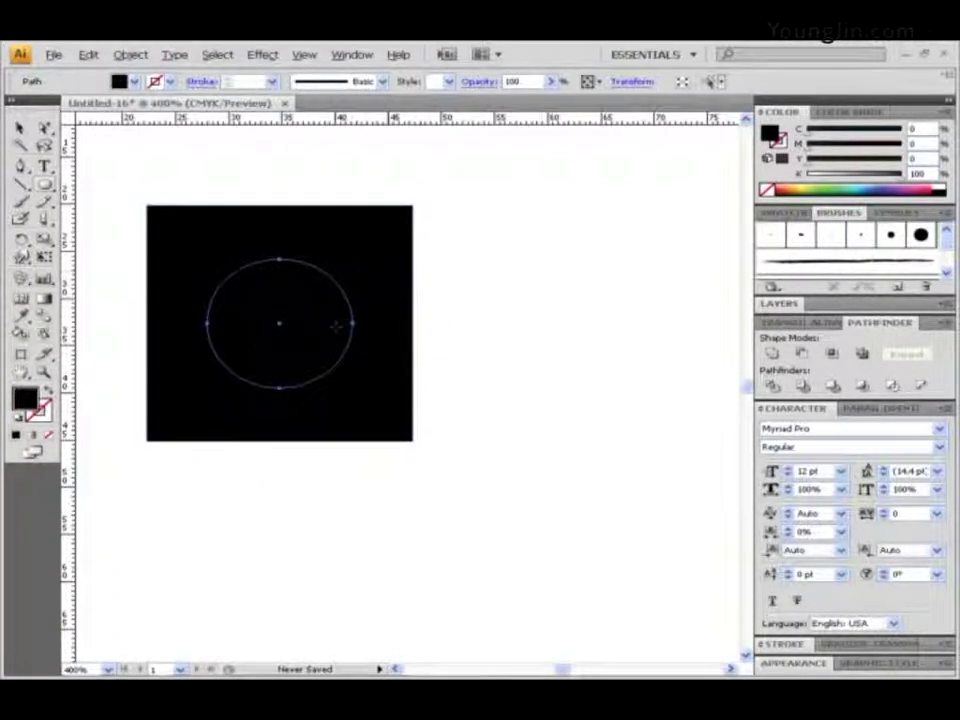
# - Select only the black square behind the circle and lock it
pyautogui.keyDown('ctrl'); pyautogui.click(392, 264); pyautogui.keyUp('ctrl')
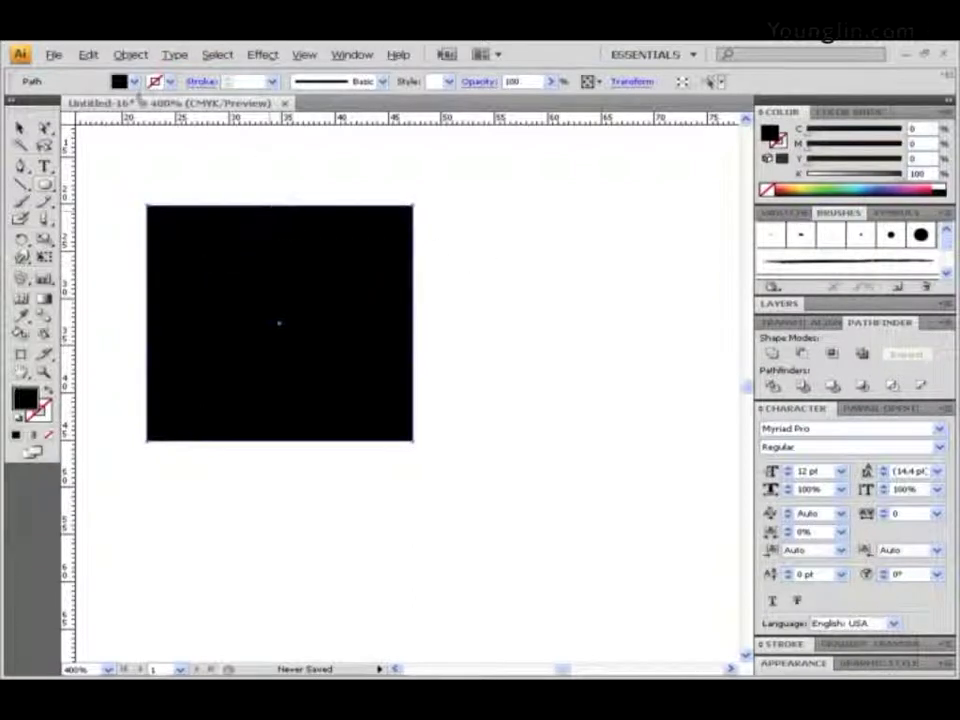
pyautogui.click(130, 54)
pyautogui.moveTo(158, 141)
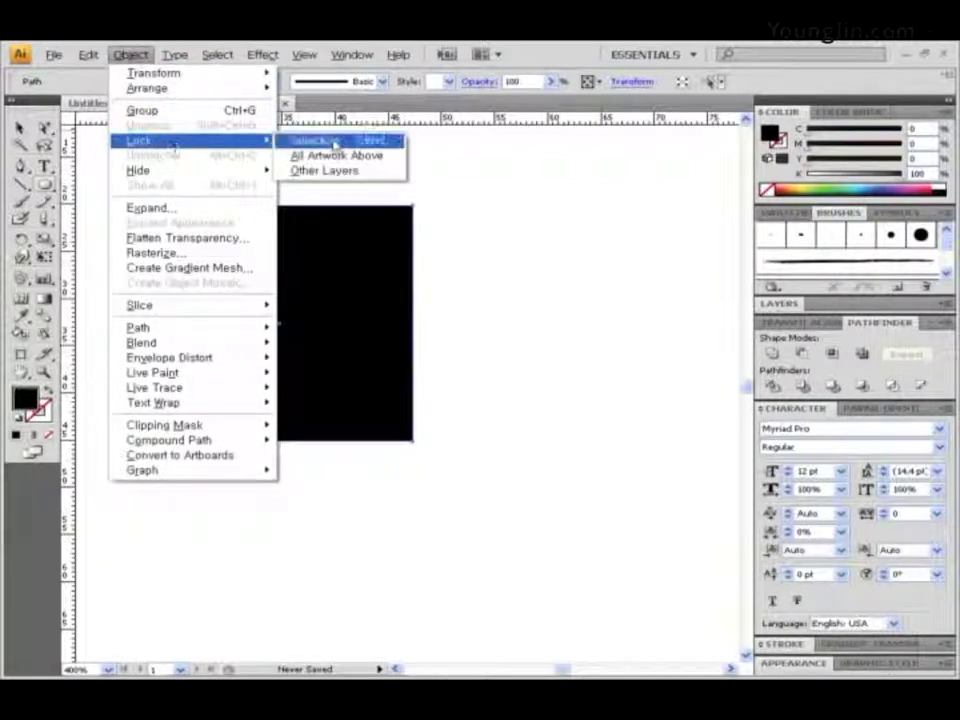
pyautogui.click(322, 141)
# - Select the circle and apply a gradient fill with both colour stops white (K 0)
pyautogui.moveTo(458, 280); pyautogui.dragTo(192, 369)
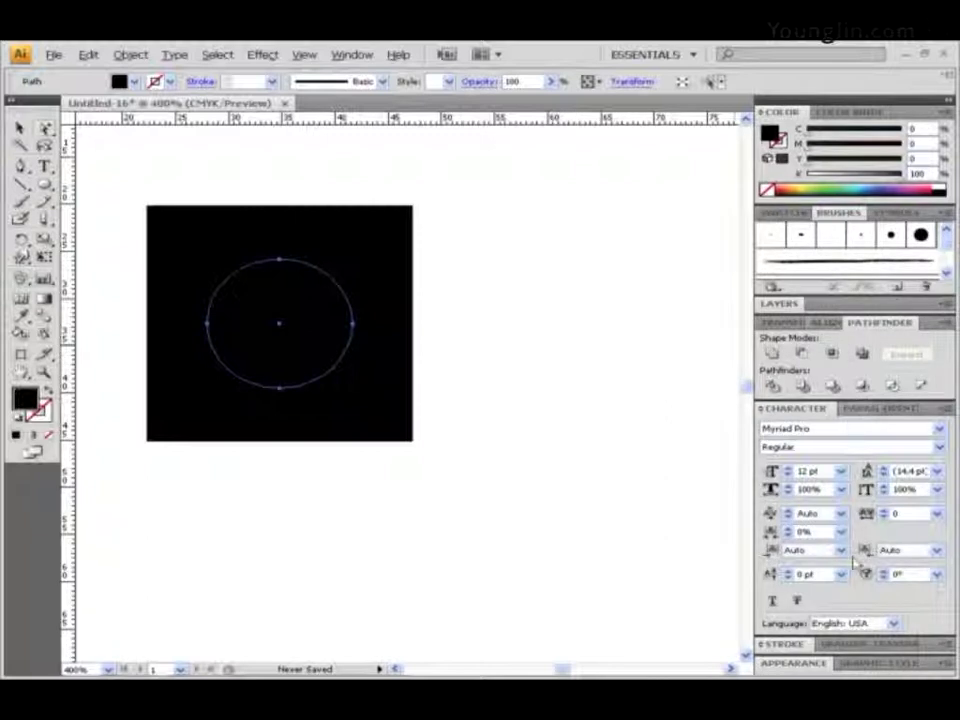
pyautogui.click(850, 643)
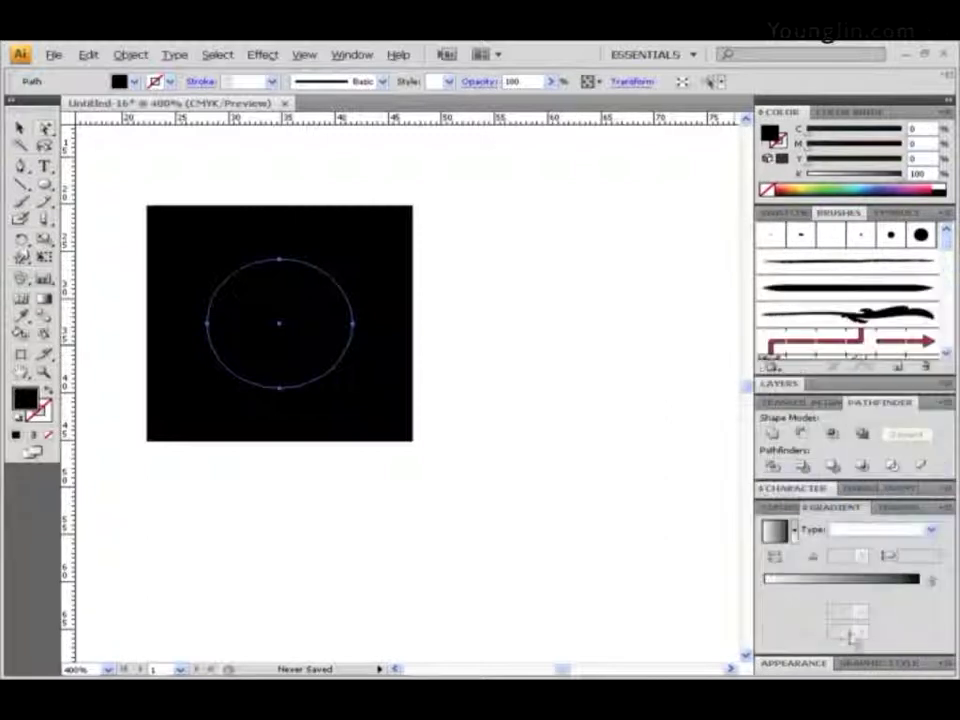
pyautogui.click(772, 533)
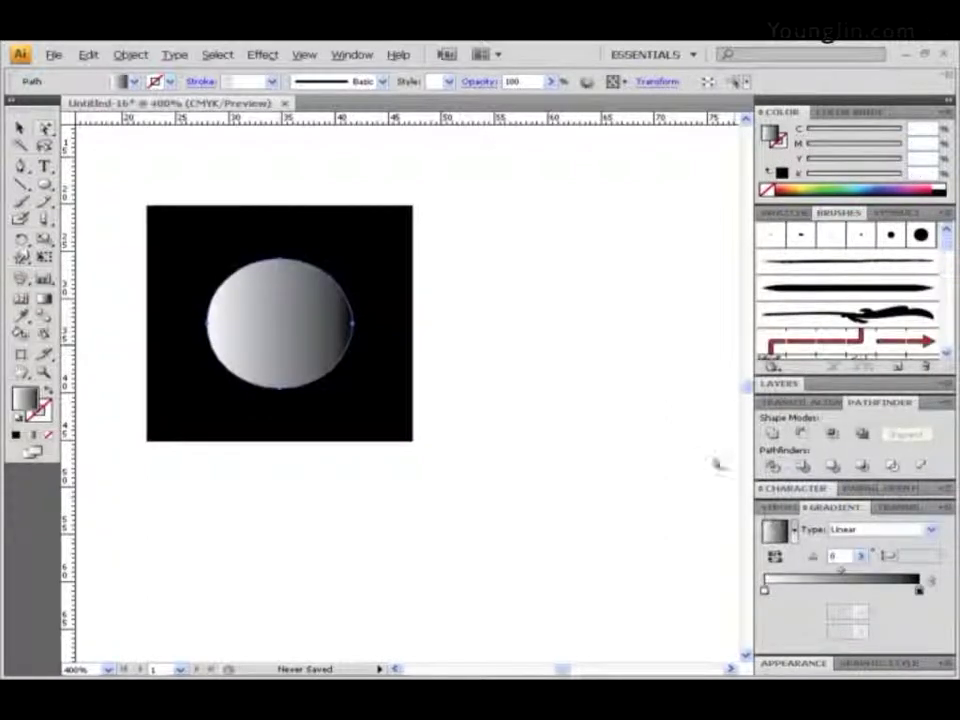
pyautogui.click(766, 591)
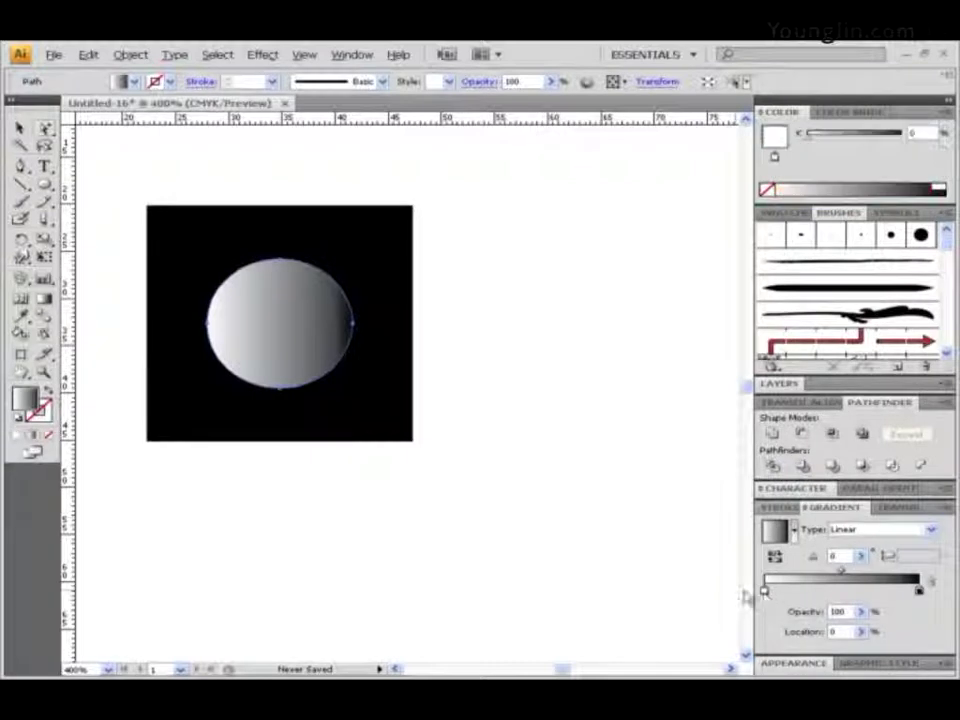
pyautogui.click(920, 592)
pyautogui.moveTo(904, 137); pyautogui.dragTo(770, 141)
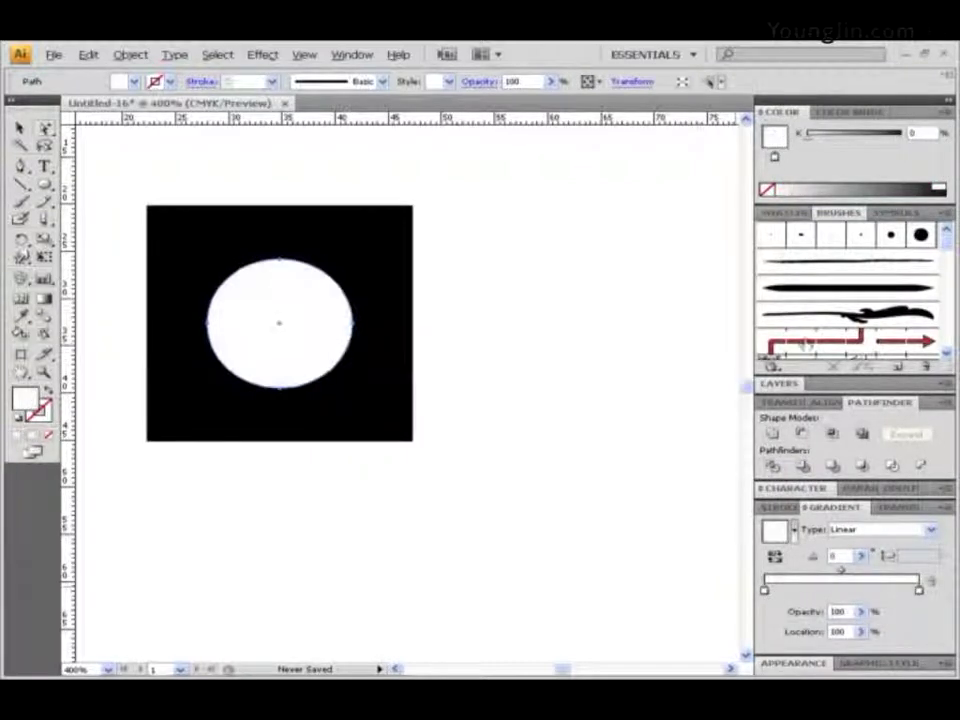
# - Make the circle's gradient radial with its outer stop at 0% opacity, and switch to the Selection tool
pyautogui.click(862, 532)
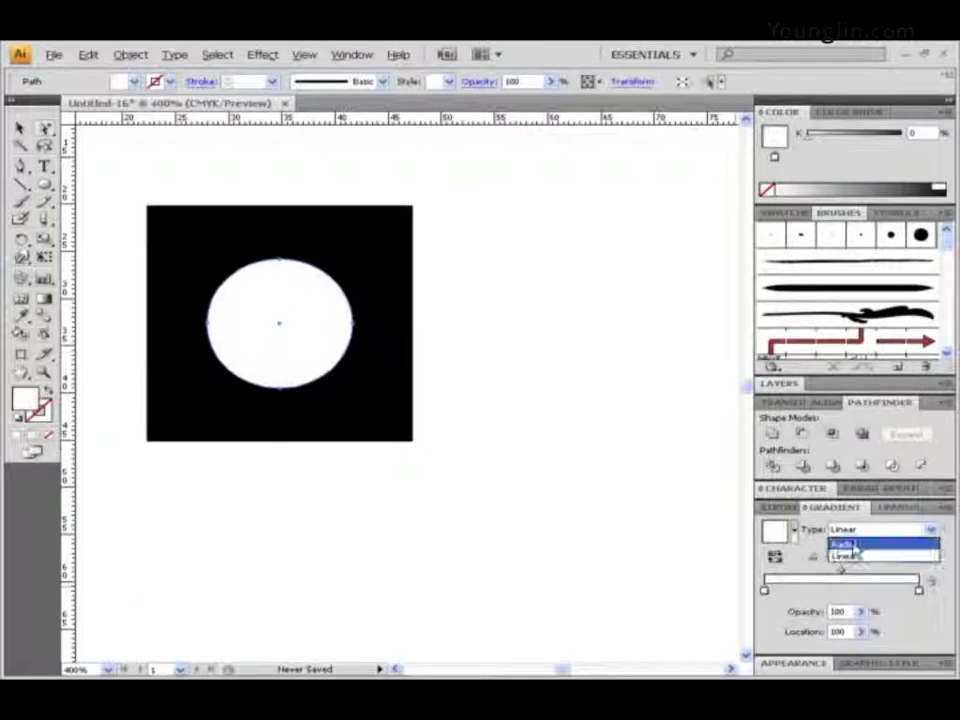
pyautogui.click(846, 543)
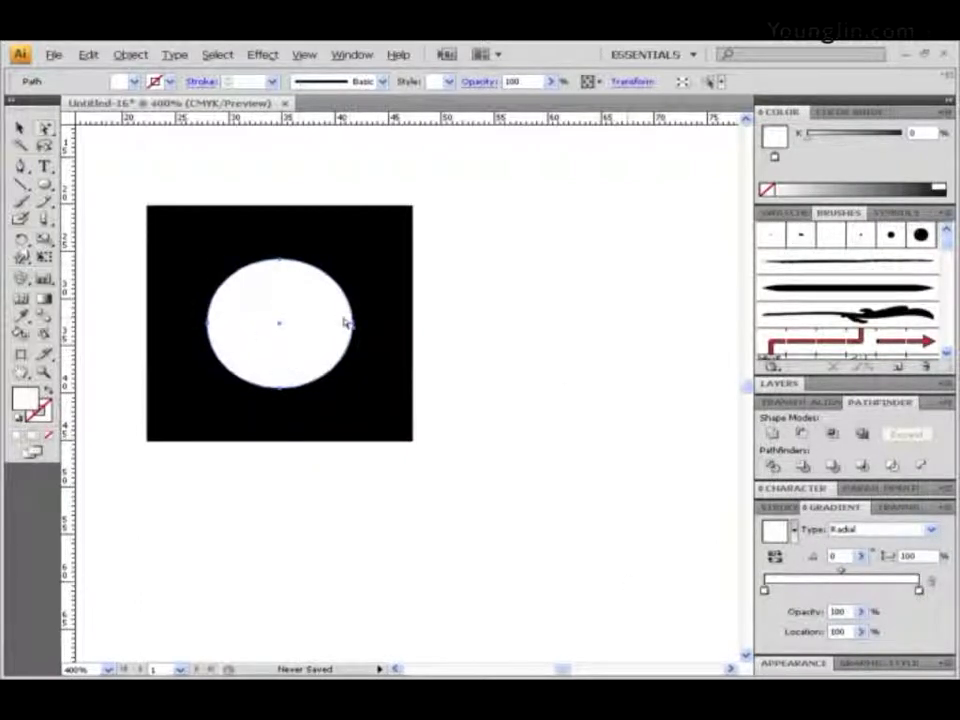
pyautogui.click(860, 612)
pyautogui.write('0')
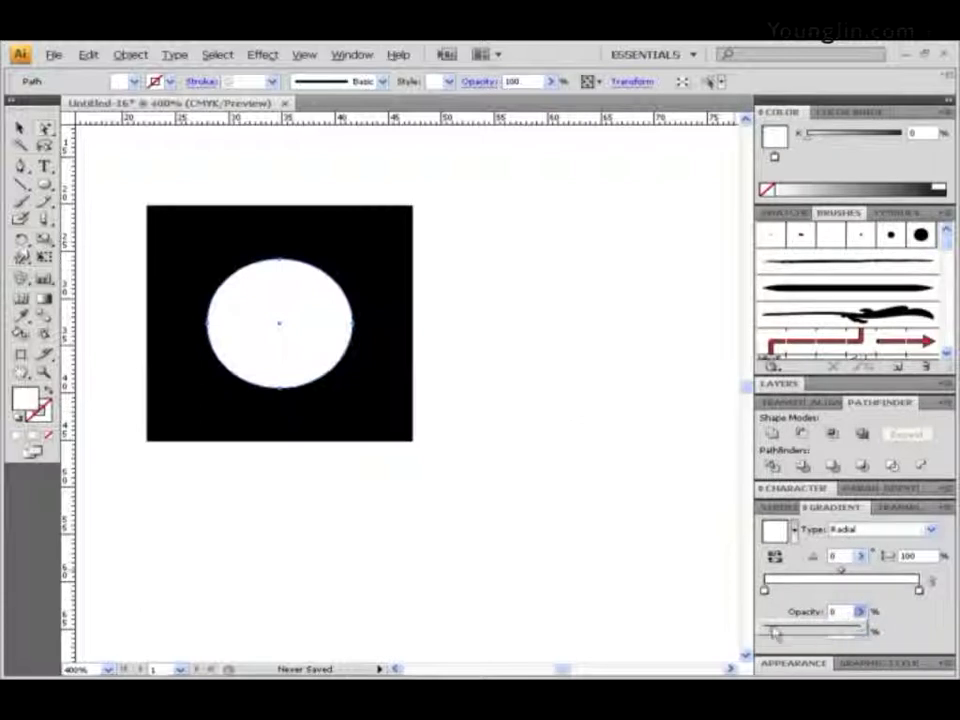
pyautogui.press('Return')
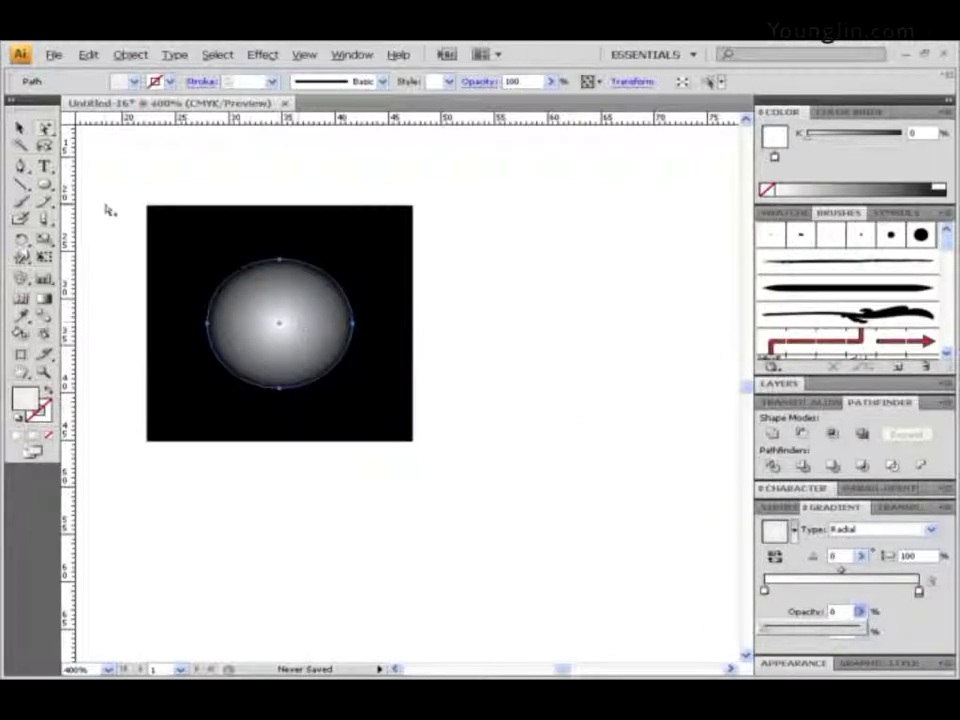
pyautogui.click(19, 128)
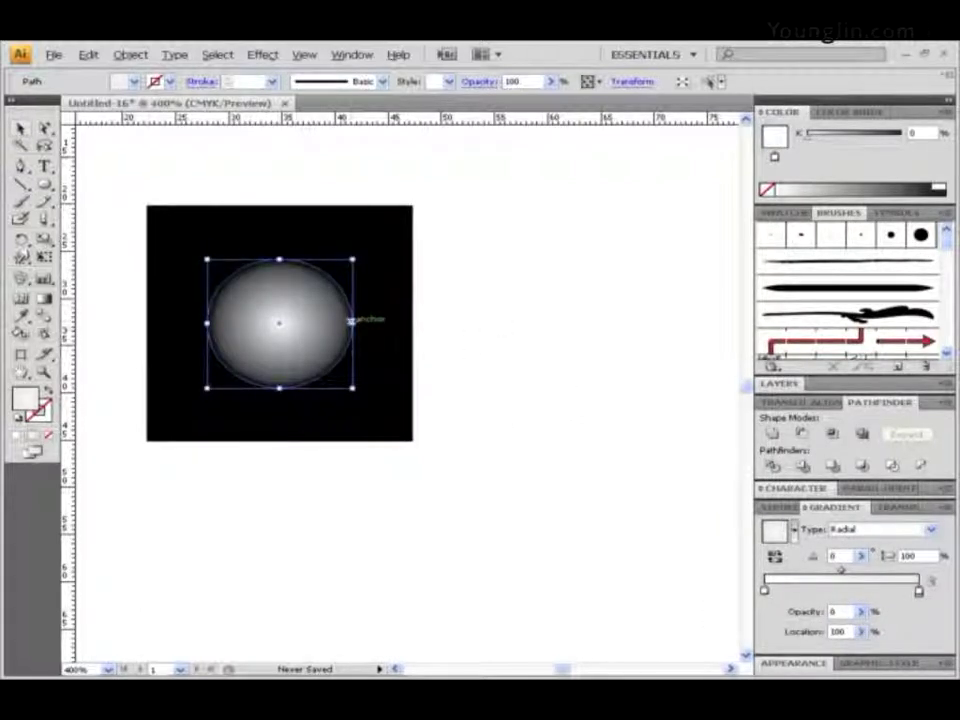
pyautogui.moveTo(352, 322); pyautogui.dragTo(290, 322)
pyautogui.hotkey('ctrl', 'z')
pyautogui.moveTo(352, 322); pyautogui.dragTo(208, 322)
pyautogui.hotkey('ctrl', 'z')
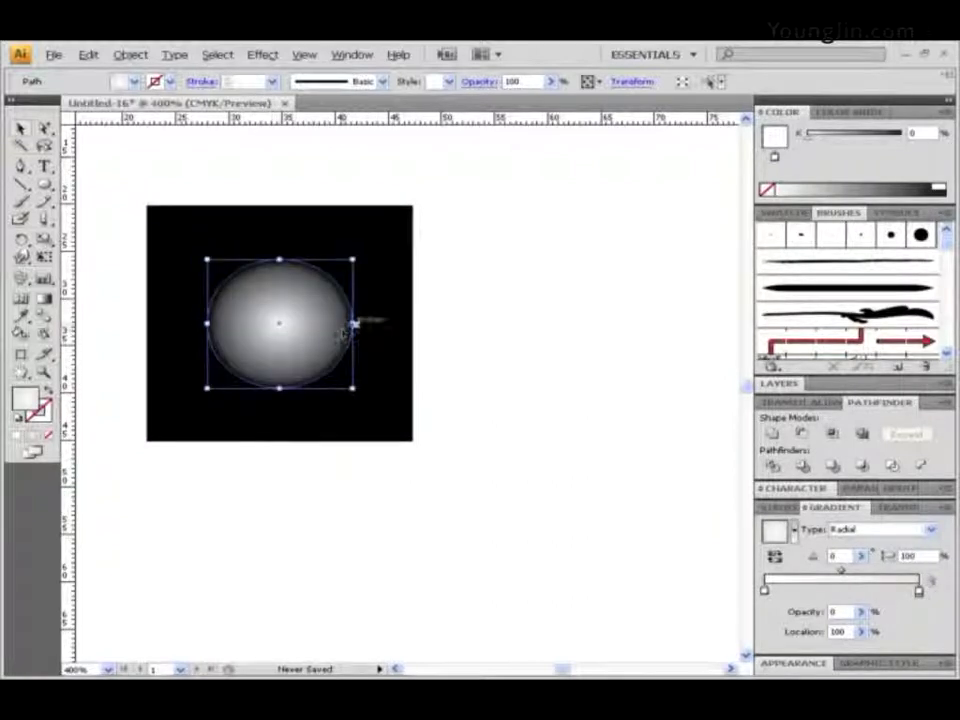
# - Squeeze the circle about its centre into a vertical ellipse about 2 mm wide and make a copy rotated 90°
pyautogui.moveTo(352, 322); pyautogui.dragTo(292, 322)
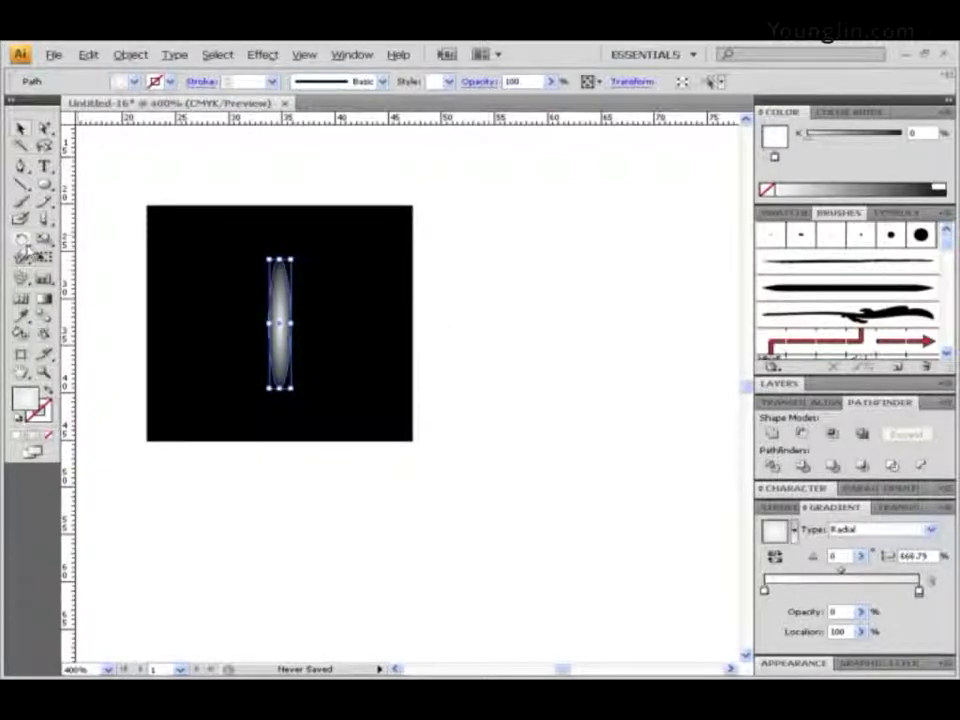
pyautogui.doubleClick(20, 240)
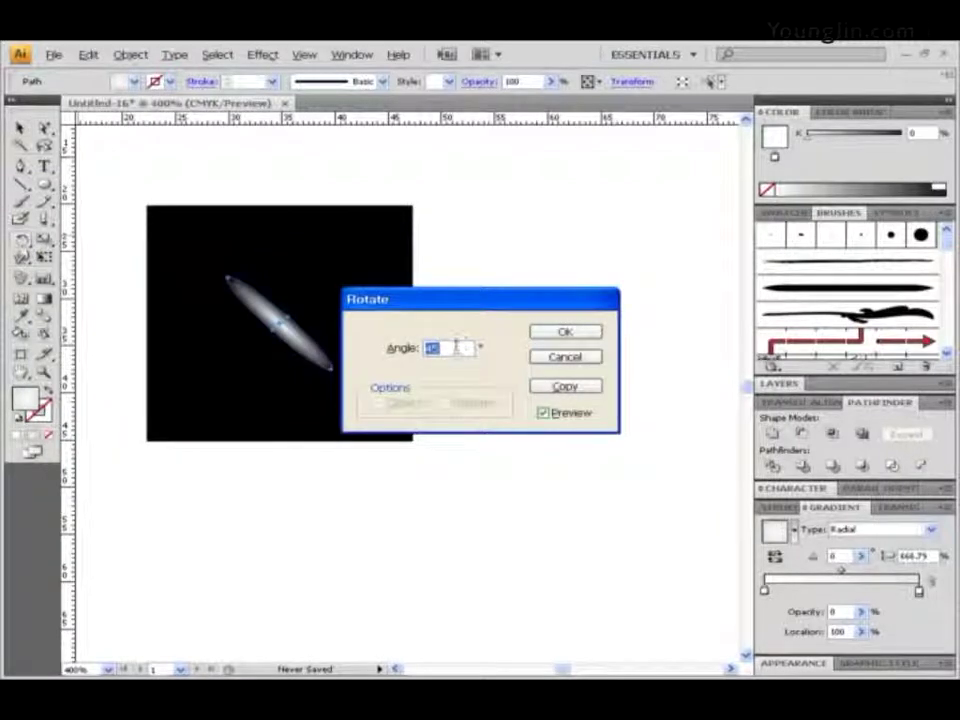
pyautogui.write('90')
pyautogui.click(566, 387)
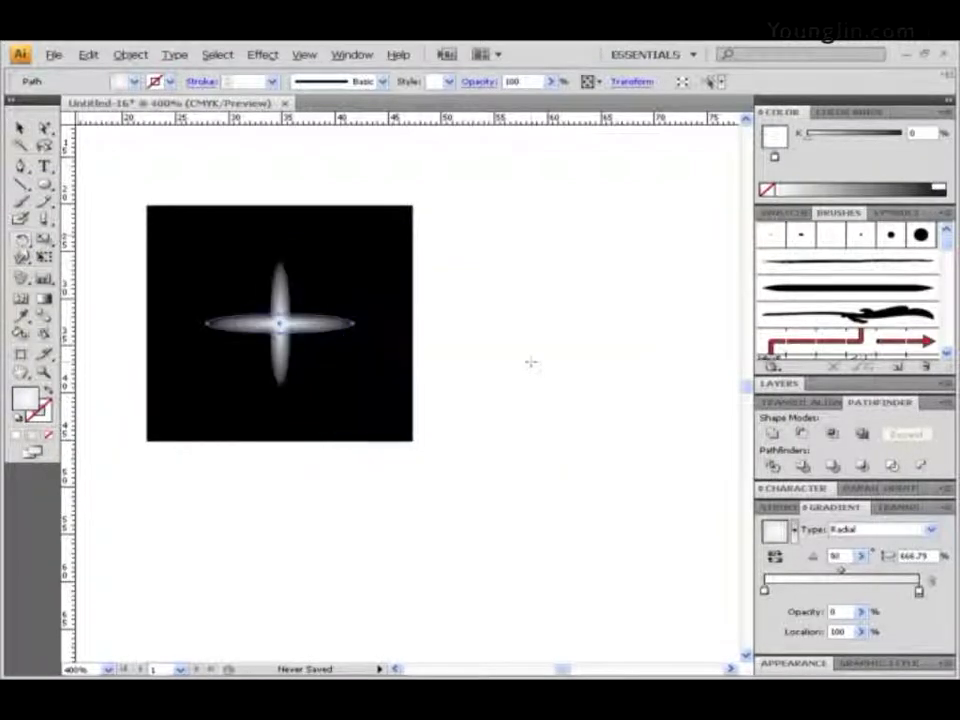
# - Select both crossed ellipses and make a copy of them rotated 45°
pyautogui.click(20, 129)
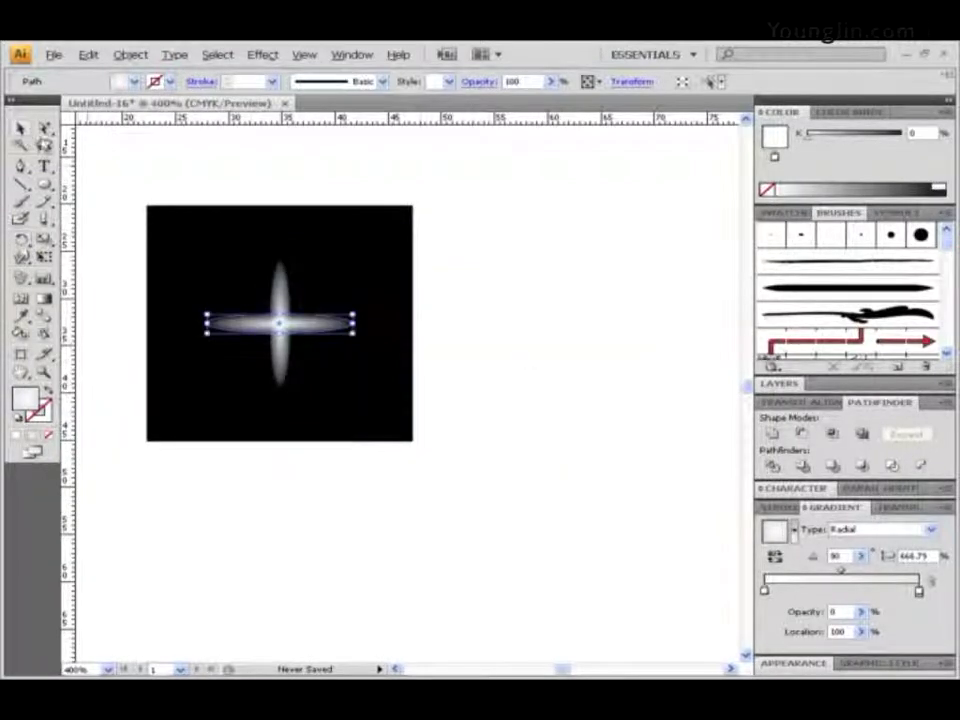
pyautogui.keyDown('shift'); pyautogui.click(284, 300); pyautogui.keyUp('shift')
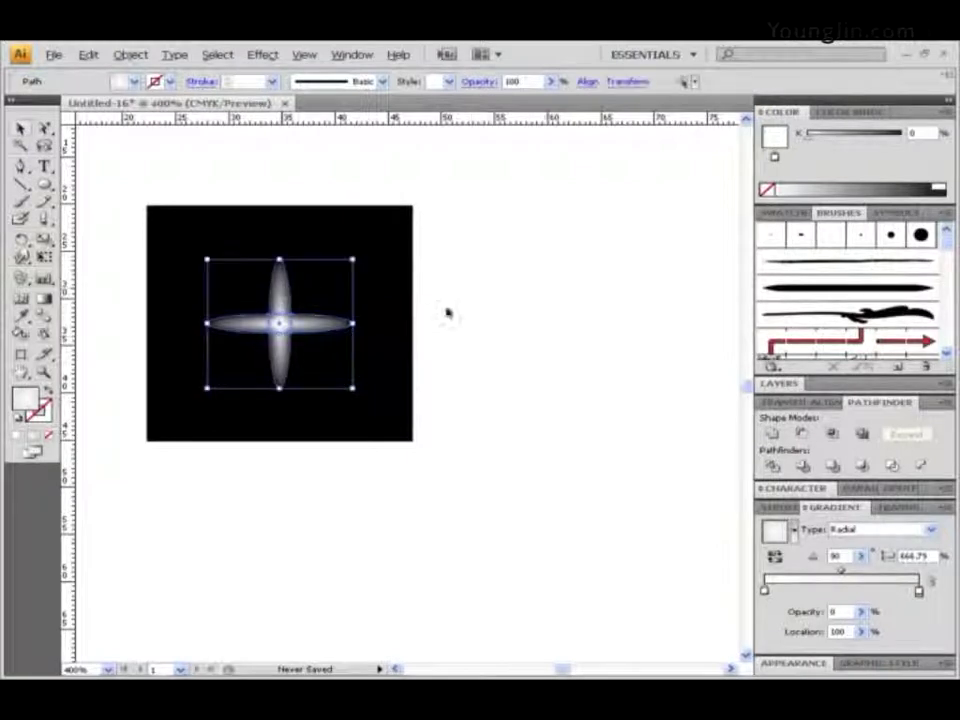
pyautogui.doubleClick(22, 240)
pyautogui.write('45')
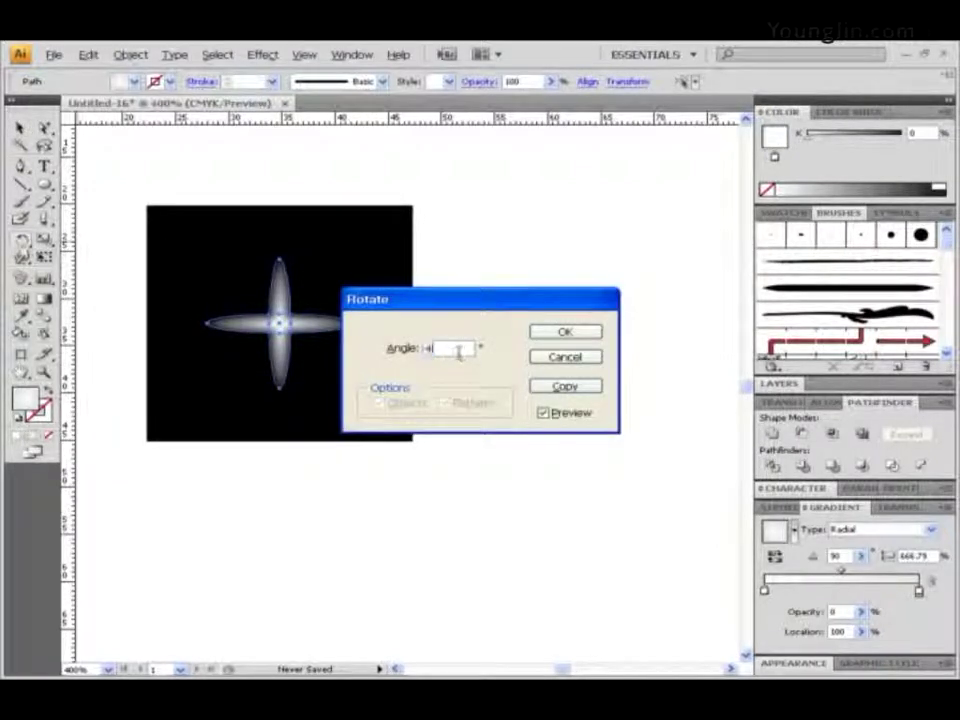
pyautogui.click(564, 386)
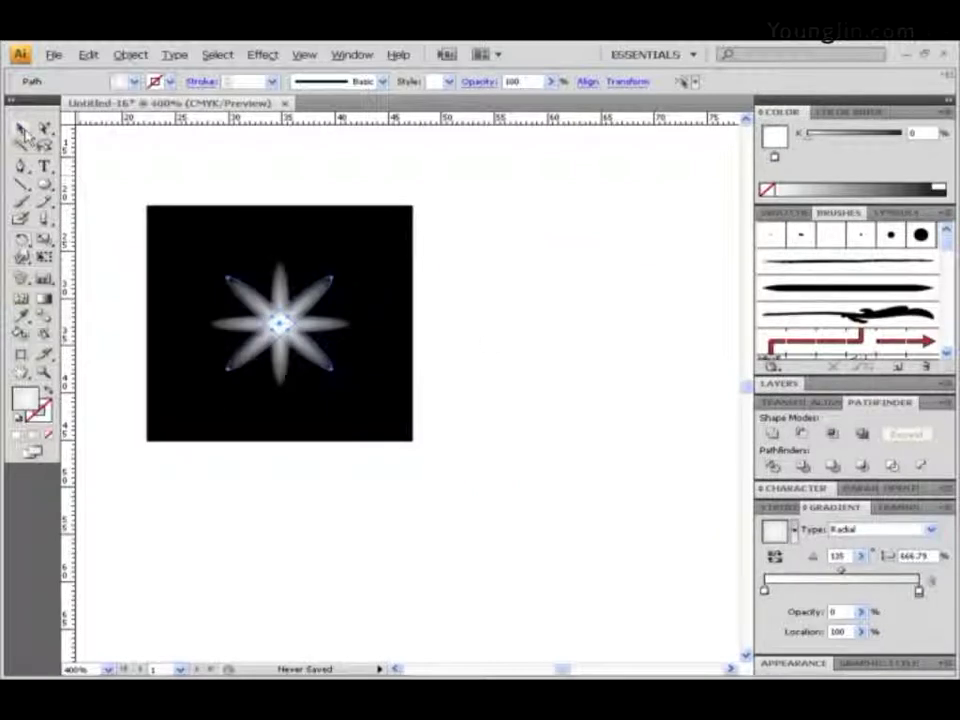
# - Shrink the diagonal ellipses about their centre to about 8 mm across and add a soft gradient circle at the star's centre
pyautogui.click(19, 128)
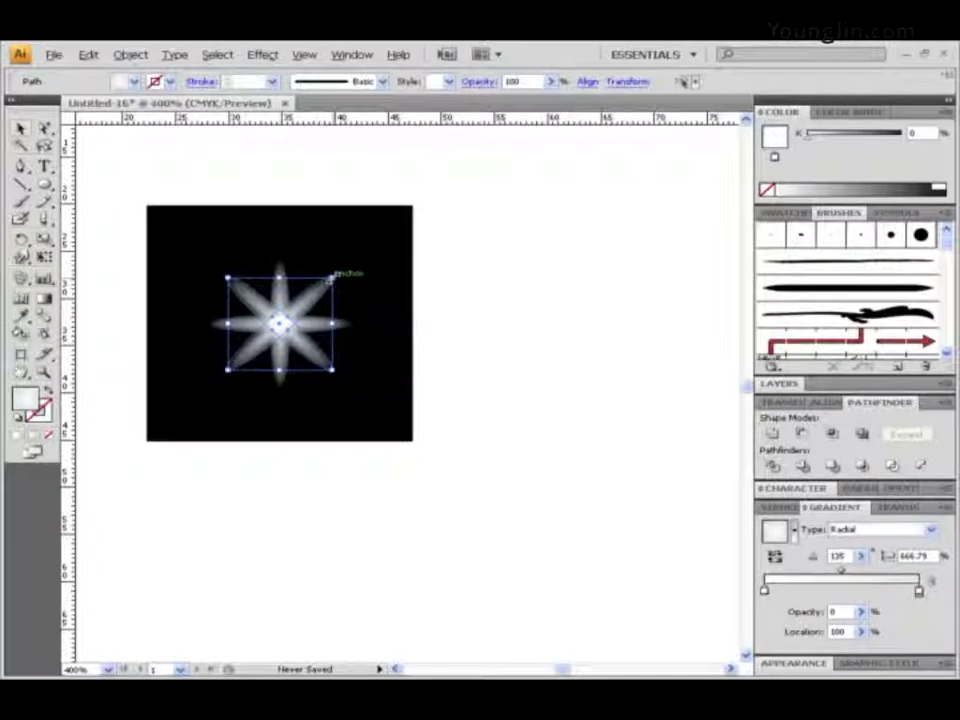
pyautogui.moveTo(331, 278); pyautogui.dragTo(321, 287)
pyautogui.click(45, 185)
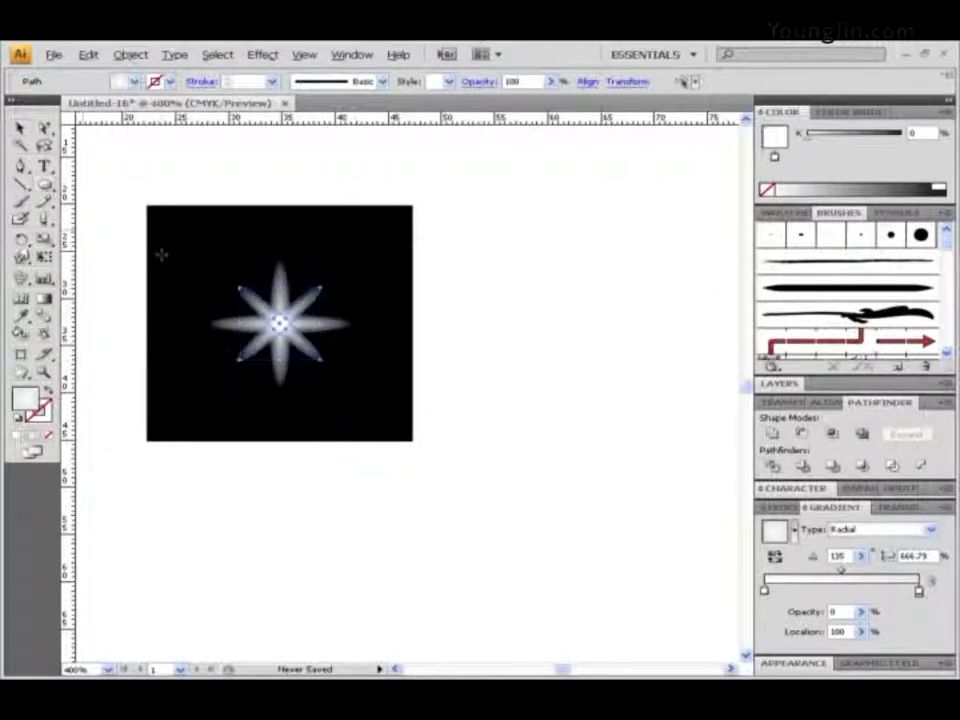
pyautogui.moveTo(280, 322); pyautogui.dragTo(425, 352)
pyautogui.hotkey('ctrl', 'shift', 'a')
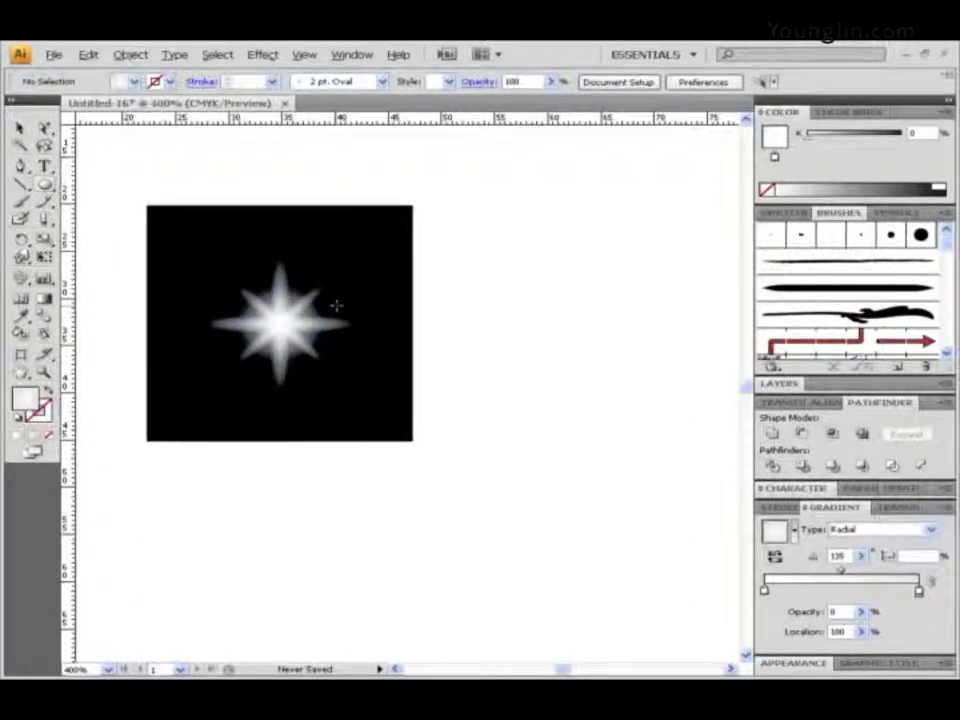
# - Select all the star's shapes and save them as a new Graphic symbol with the default name
pyautogui.click(21, 128)
pyautogui.moveTo(456, 418); pyautogui.dragTo(246, 277)
pyautogui.click(892, 212)
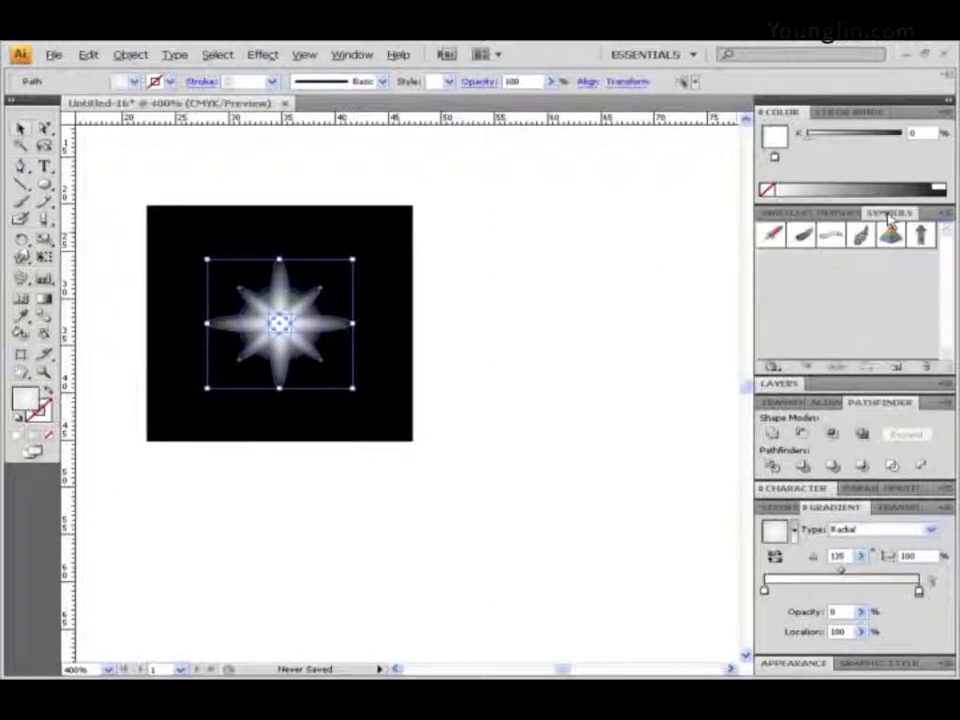
pyautogui.click(897, 367)
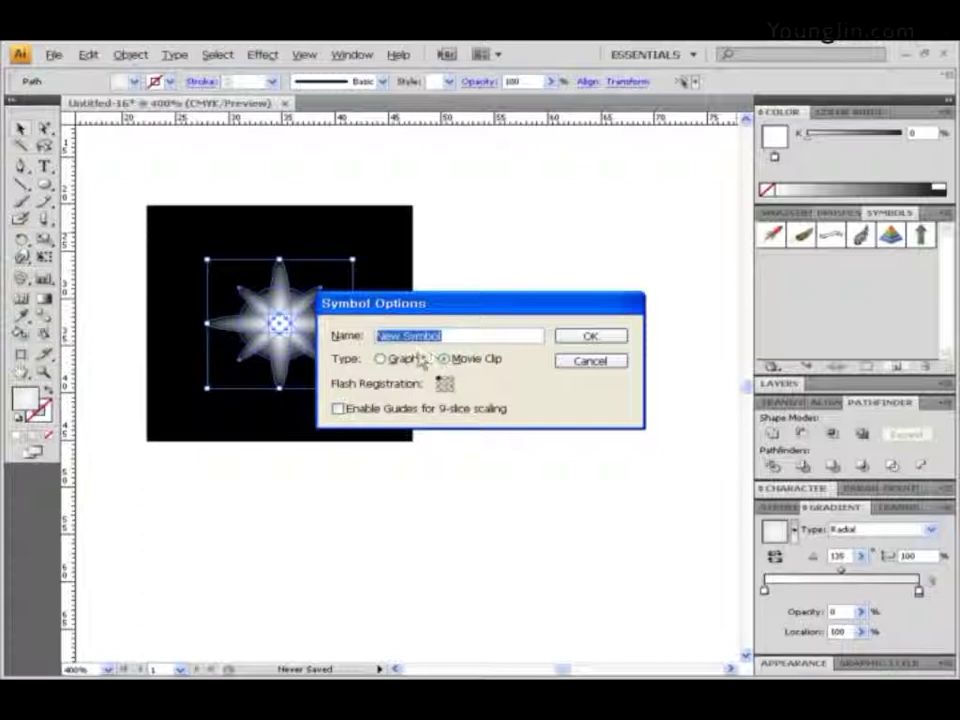
pyautogui.click(378, 361)
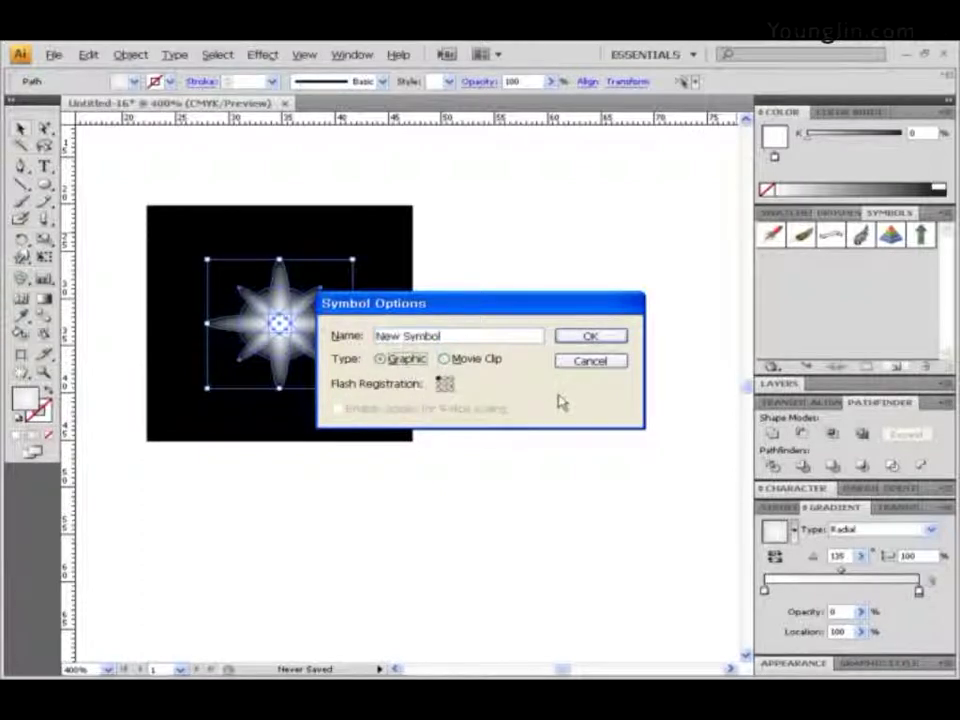
pyautogui.click(591, 338)
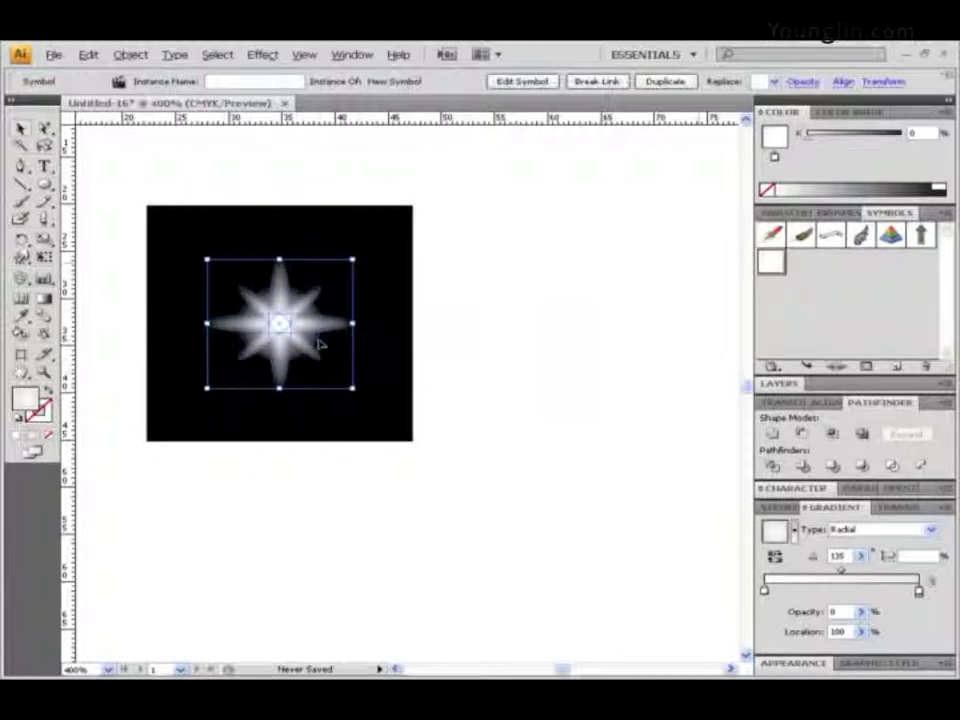
# - Delete the star artwork from the canvas, then unlock the black square and delete it too
pyautogui.press('Delete')
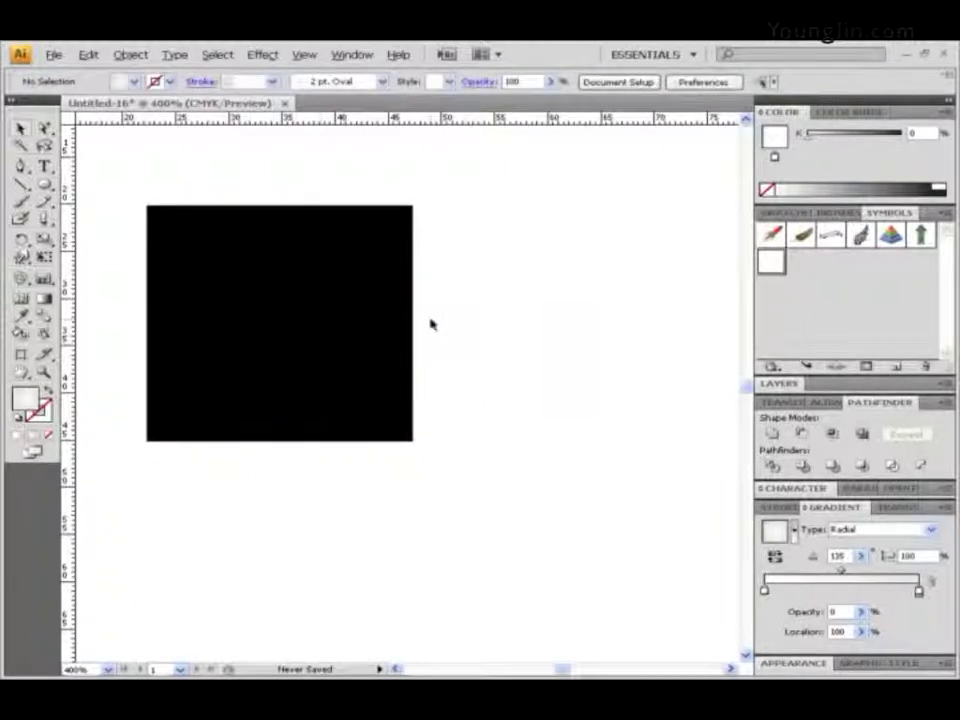
pyautogui.click(130, 55)
pyautogui.click(160, 156)
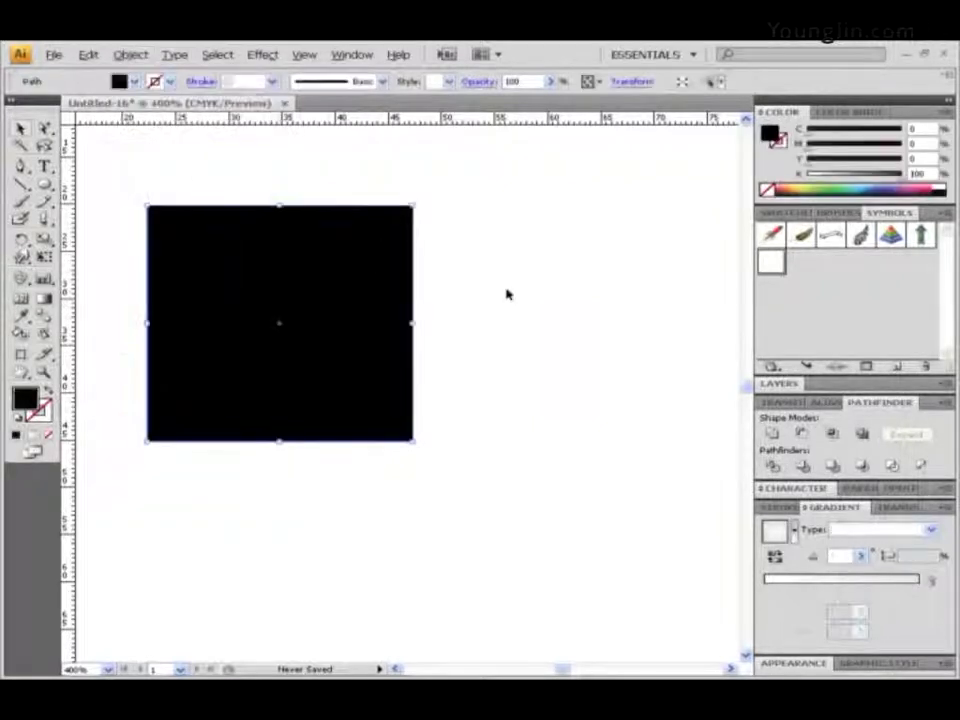
pyautogui.press('Delete')
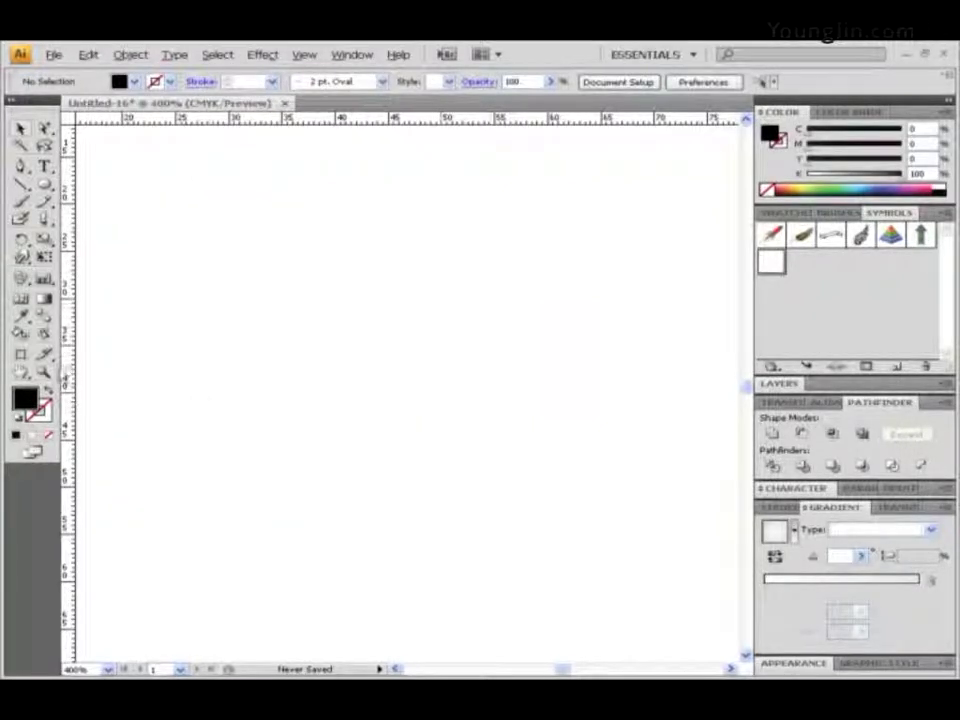
# - Draw a black rectangle 140 mm wide and 90 mm high on the artboard
pyautogui.hotkey('ctrl', '1')
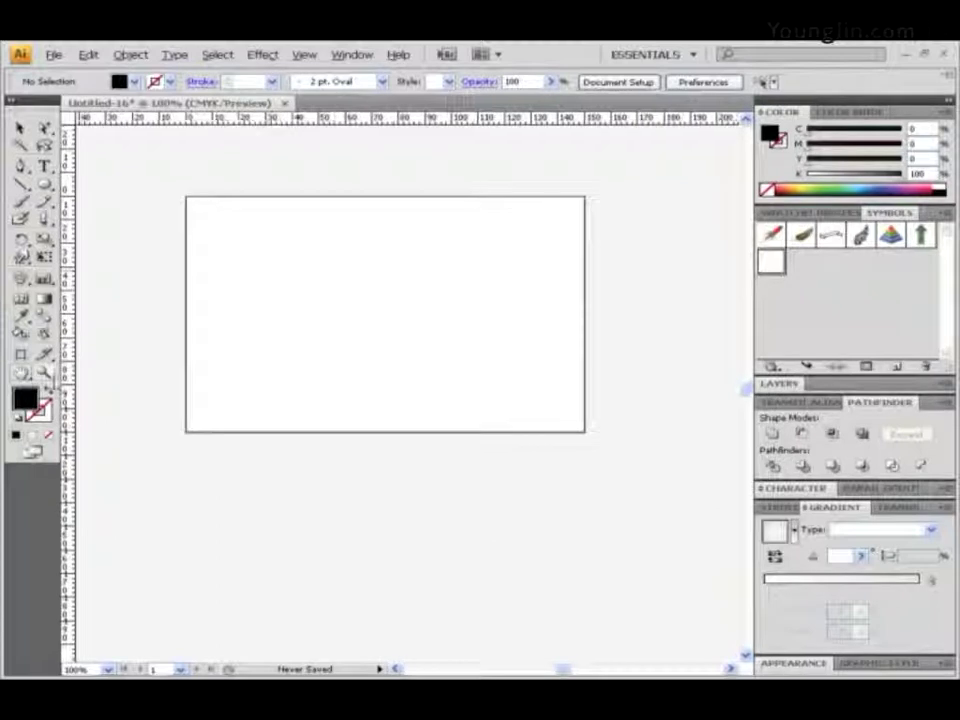
pyautogui.hotkey('ctrl', '+')
pyautogui.moveTo(479, 366); pyautogui.dragTo(426, 371)
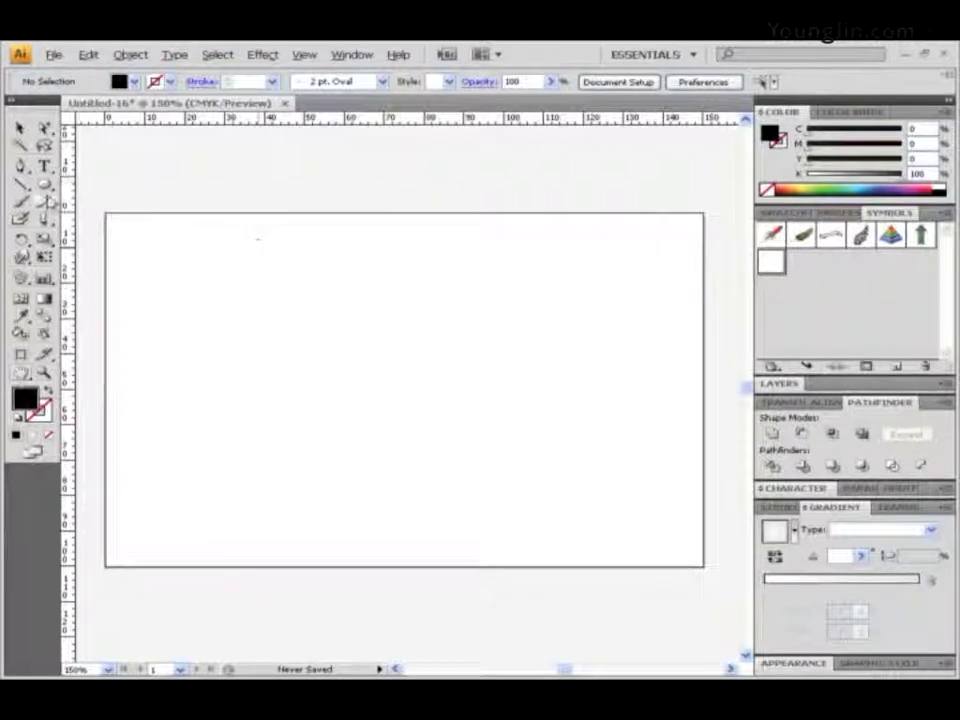
pyautogui.moveTo(44, 184); pyautogui.dragTo(107, 186)
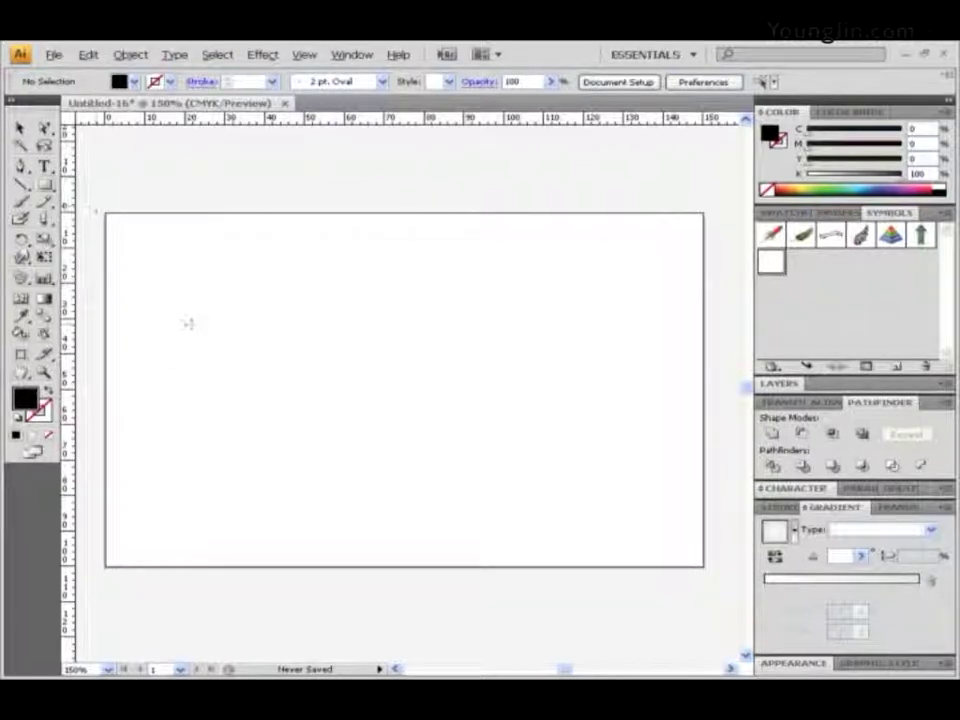
pyautogui.click(127, 231)
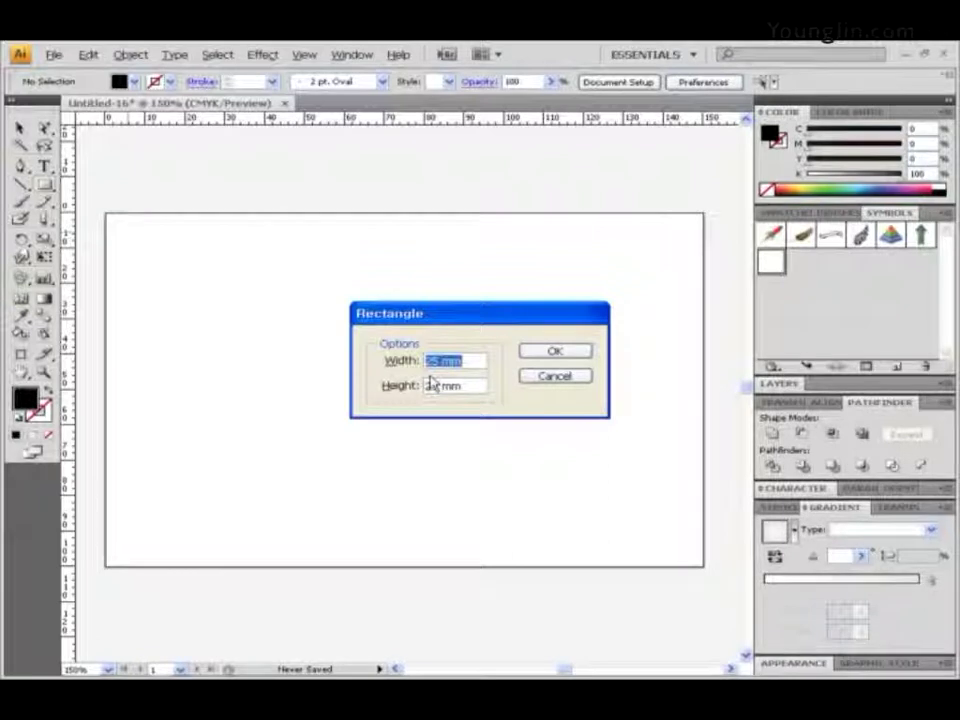
pyautogui.write('1')
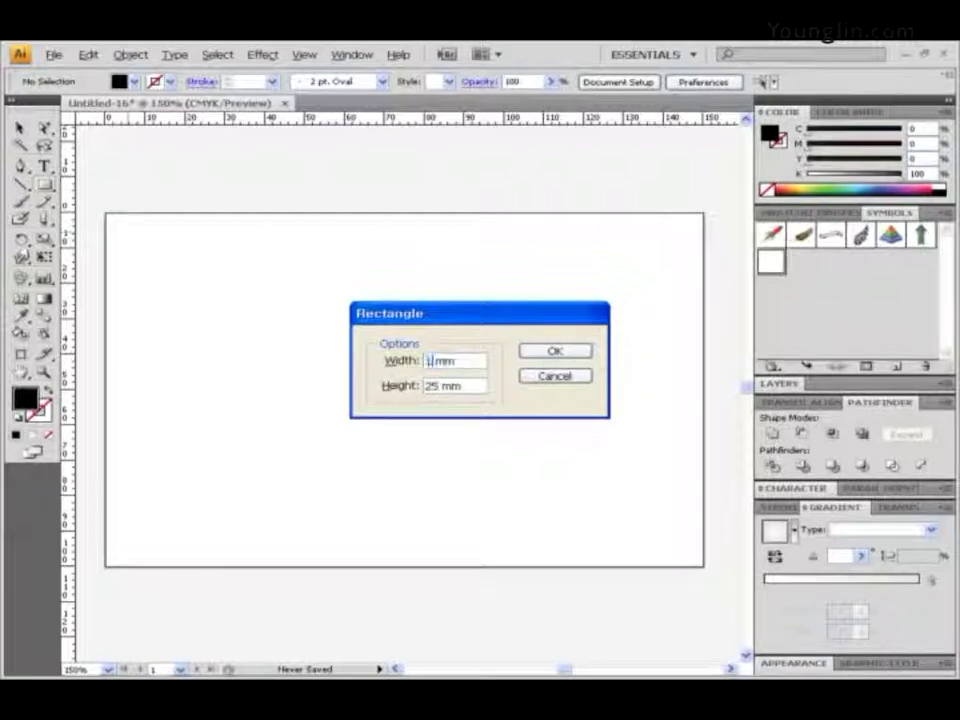
pyautogui.write('40')
pyautogui.press('Tab')
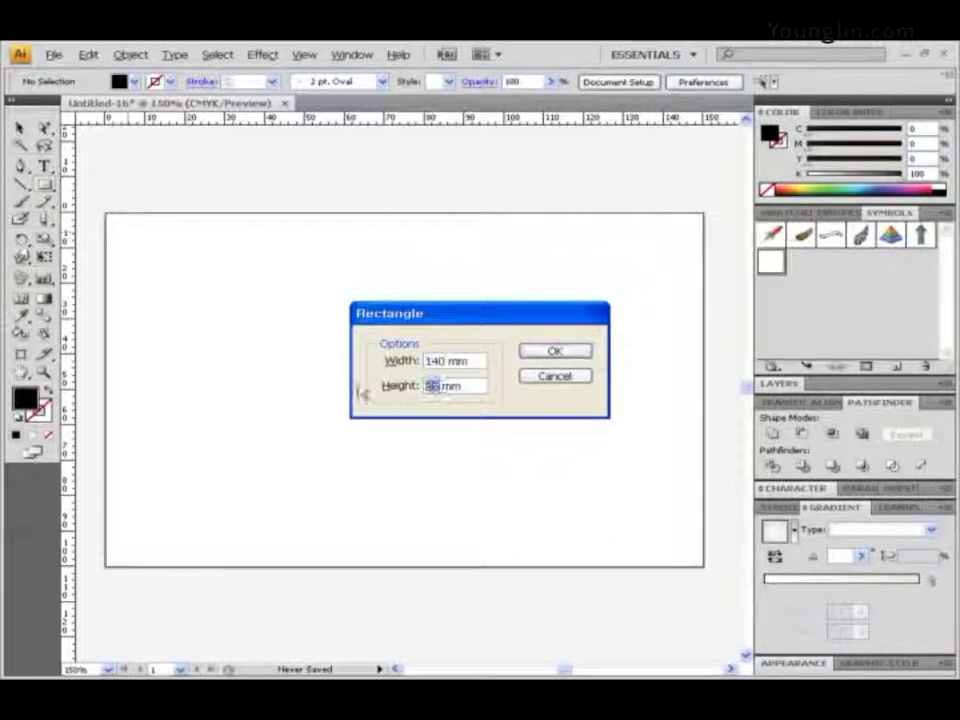
pyautogui.write('90')
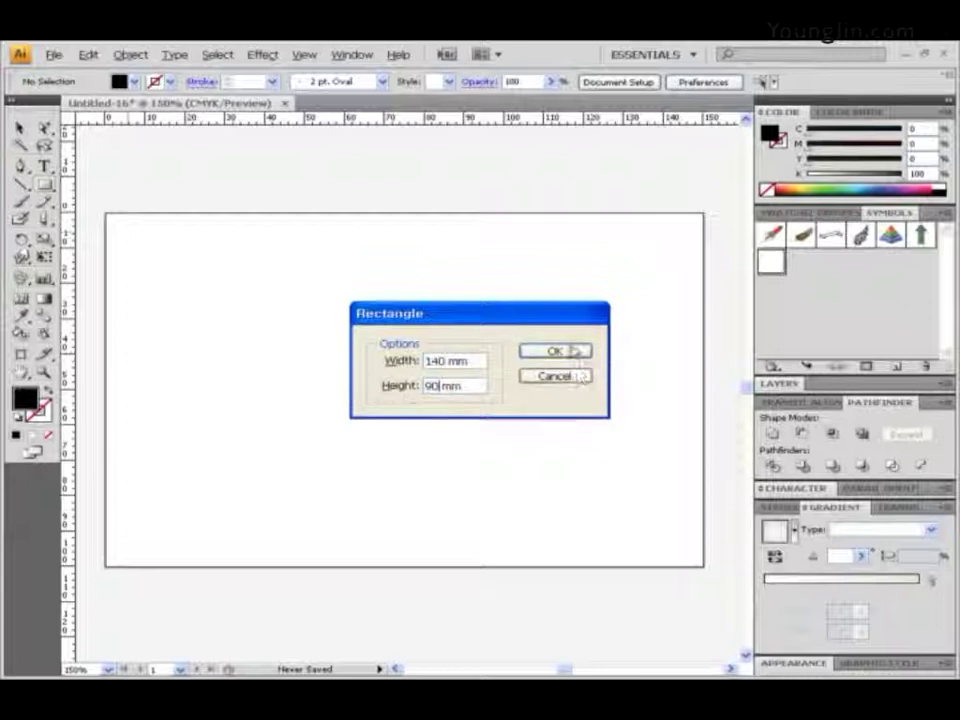
pyautogui.click(572, 351)
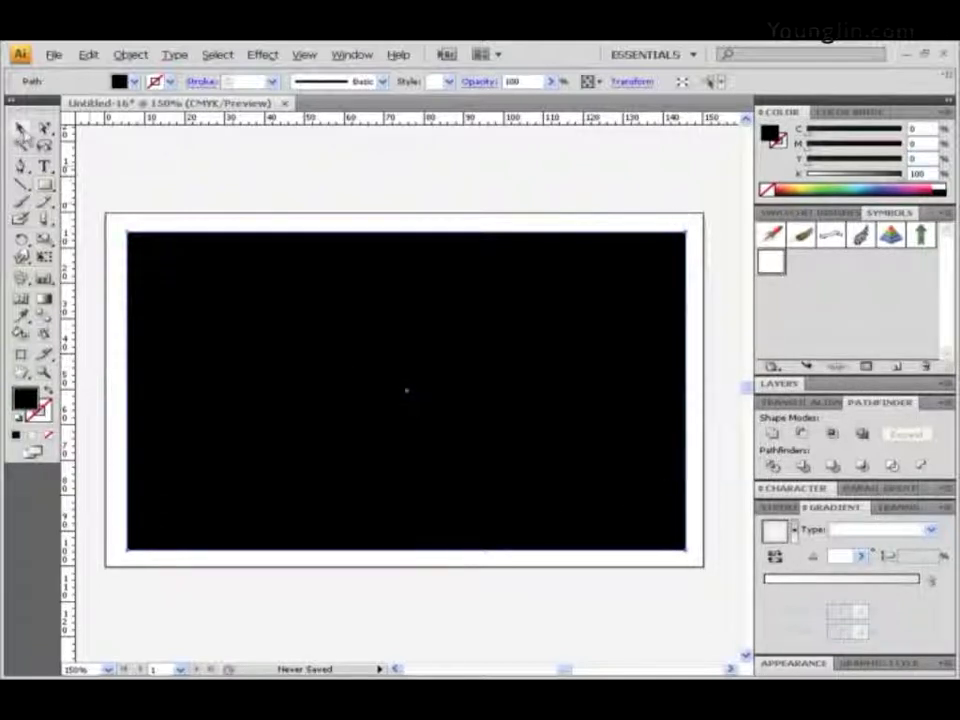
# - Position the rectangle's upper-left corner at X 5 mm and Y -5 mm
pyautogui.click(20, 128)
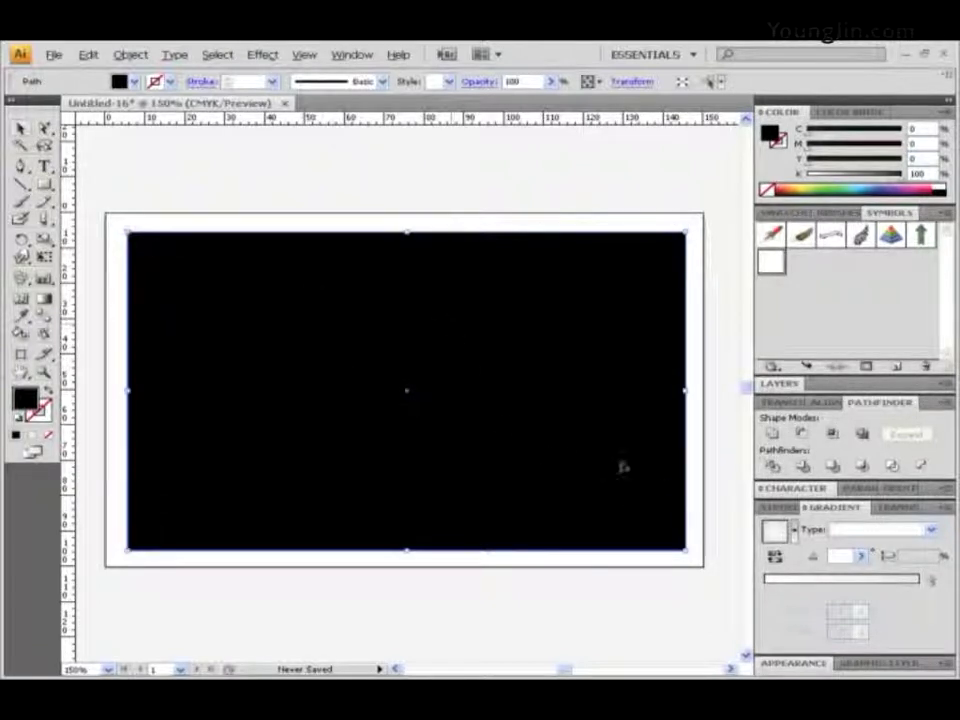
pyautogui.click(789, 404)
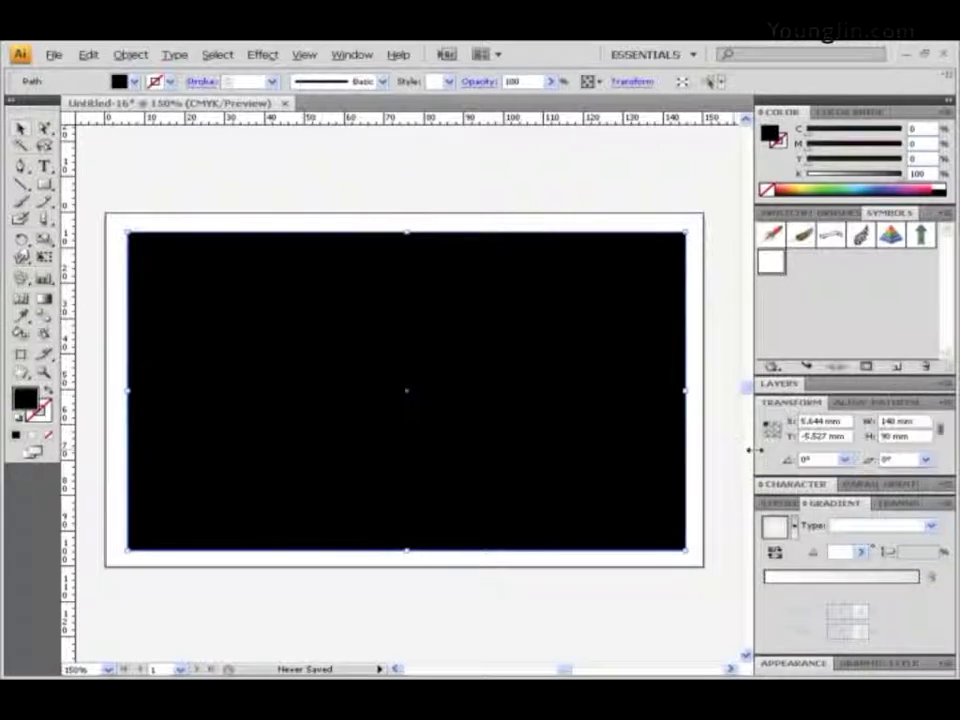
pyautogui.click(818, 421)
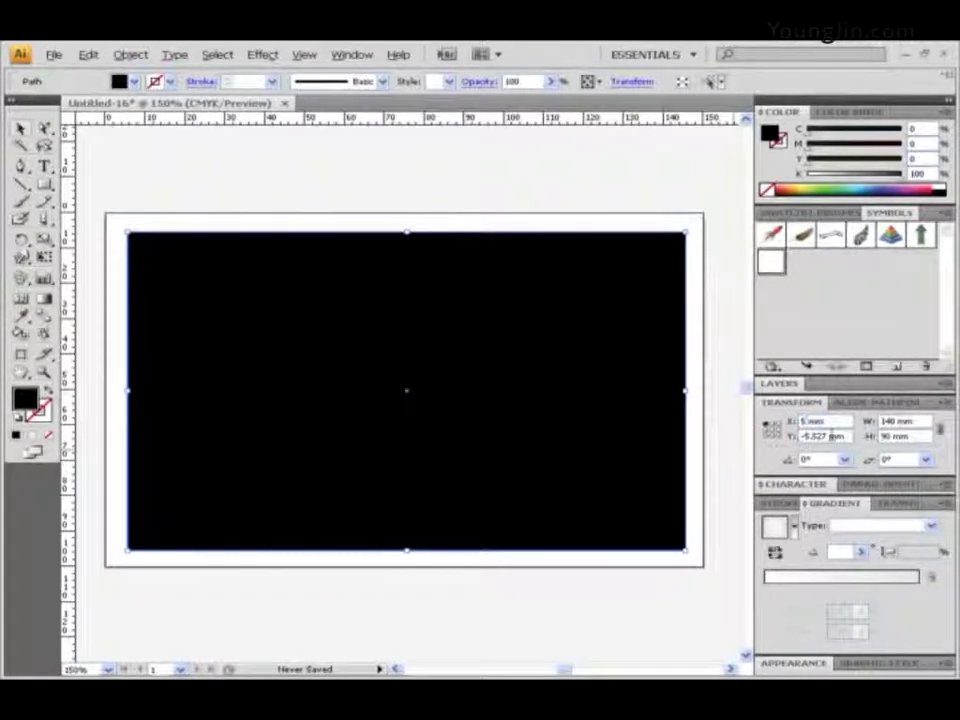
pyautogui.click(828, 437)
pyautogui.write('-5')
pyautogui.press('Return')
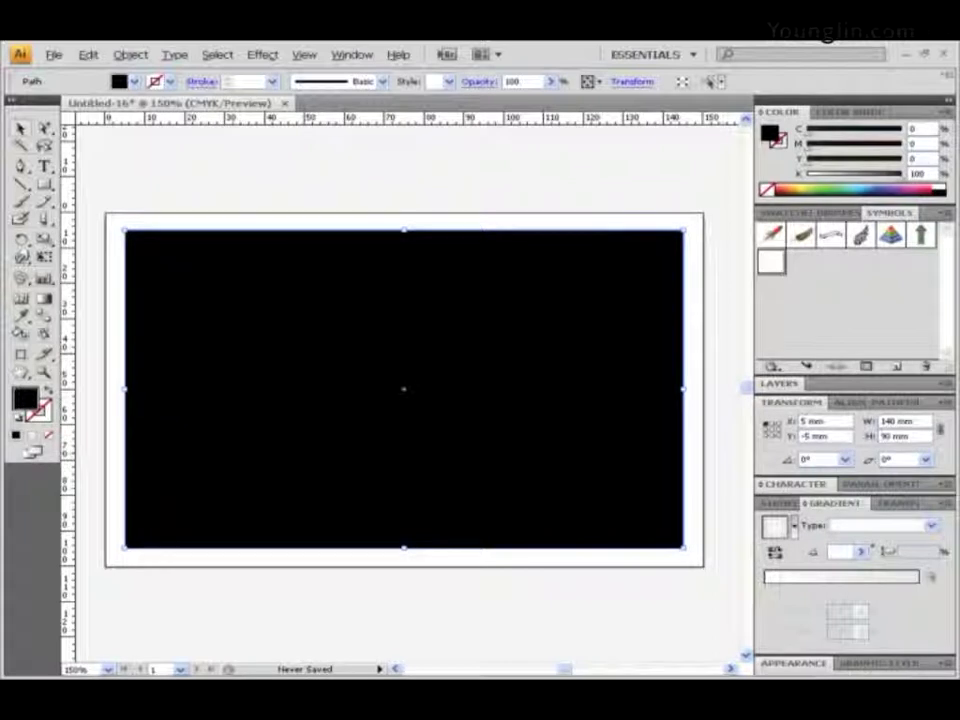
# - Fill the rectangle with a linear white-to-black gradient
pyautogui.click(771, 530)
pyautogui.click(920, 524)
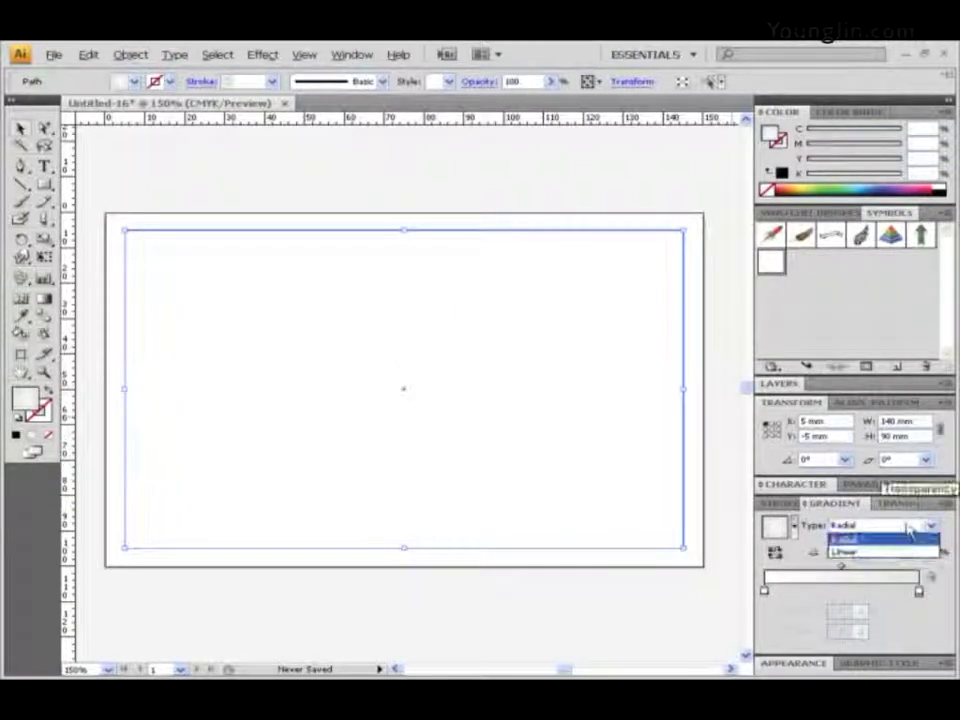
pyautogui.click(848, 541)
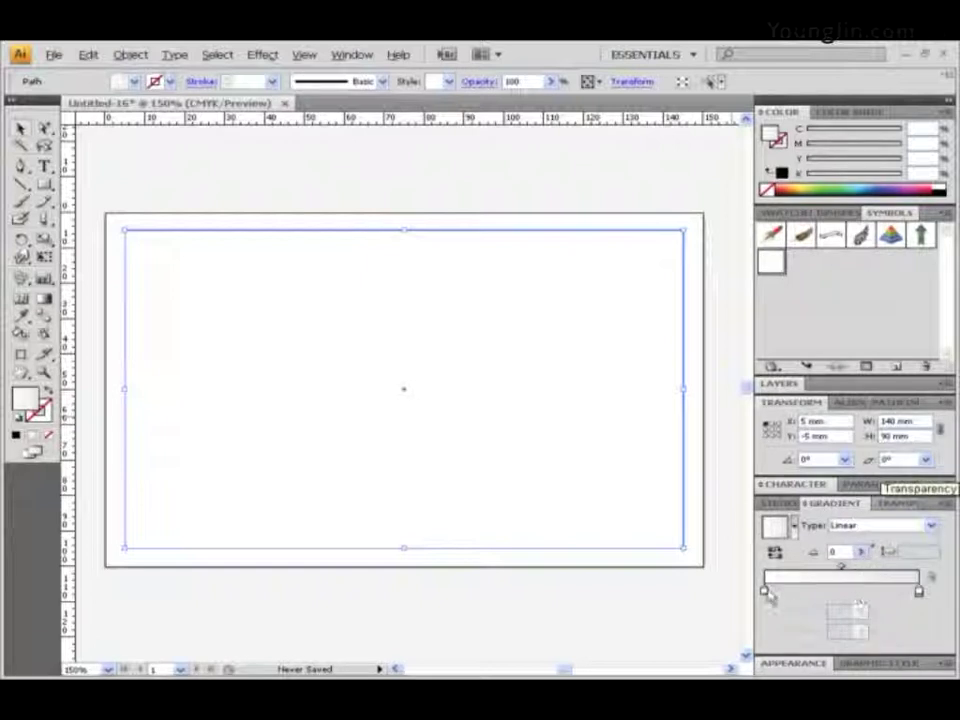
pyautogui.click(795, 527)
pyautogui.click(805, 557)
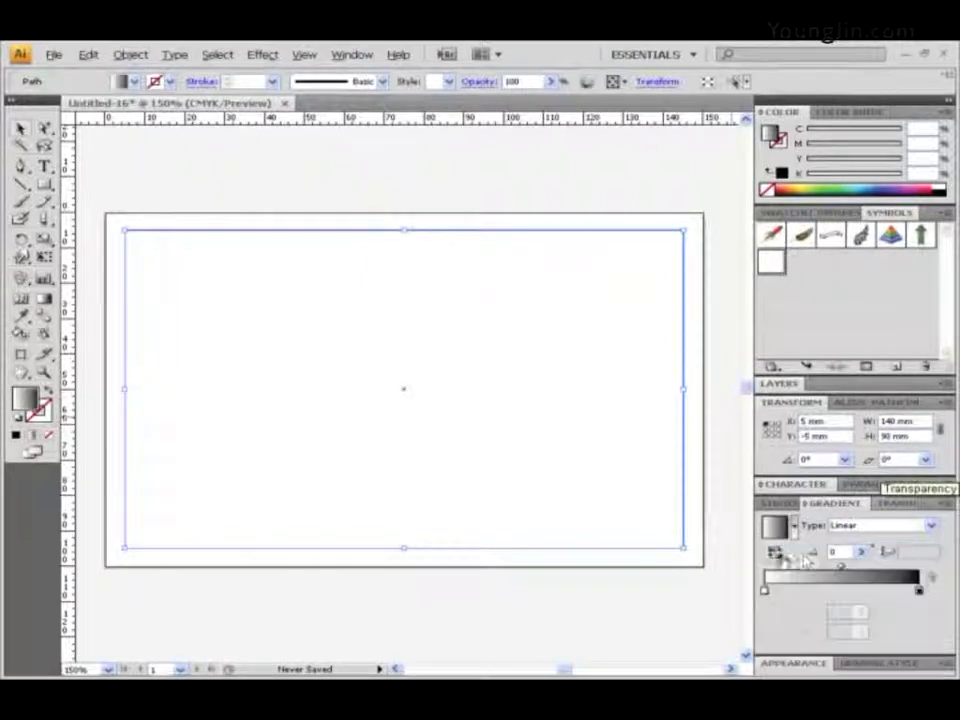
# - Set the gradient's starting colour stop to C 20, M 80, Y 0, K 0
pyautogui.click(765, 590)
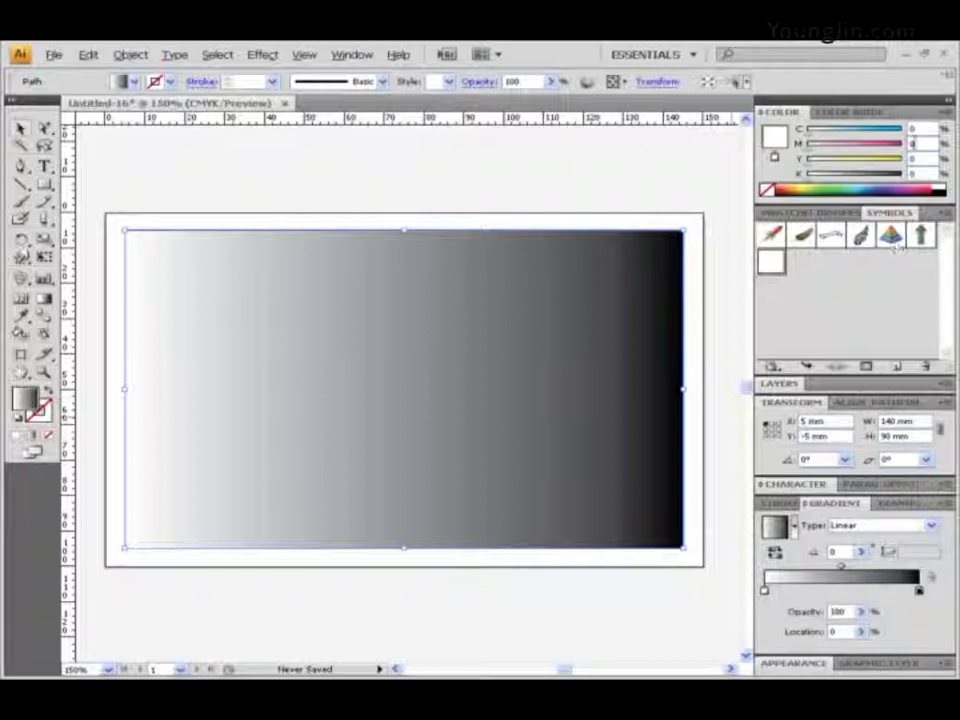
pyautogui.moveTo(922, 128); pyautogui.dragTo(797, 131)
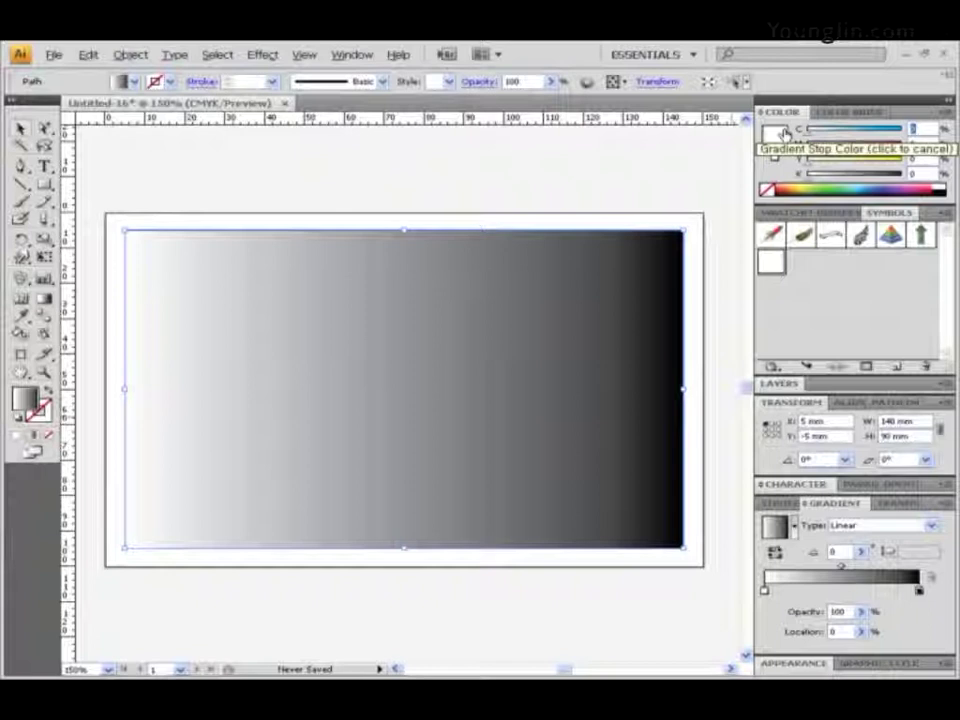
pyautogui.write('20')
pyautogui.press('Tab')
pyautogui.write('80')
pyautogui.press('Tab')
pyautogui.write('0')
pyautogui.press('Tab')
pyautogui.write('0')
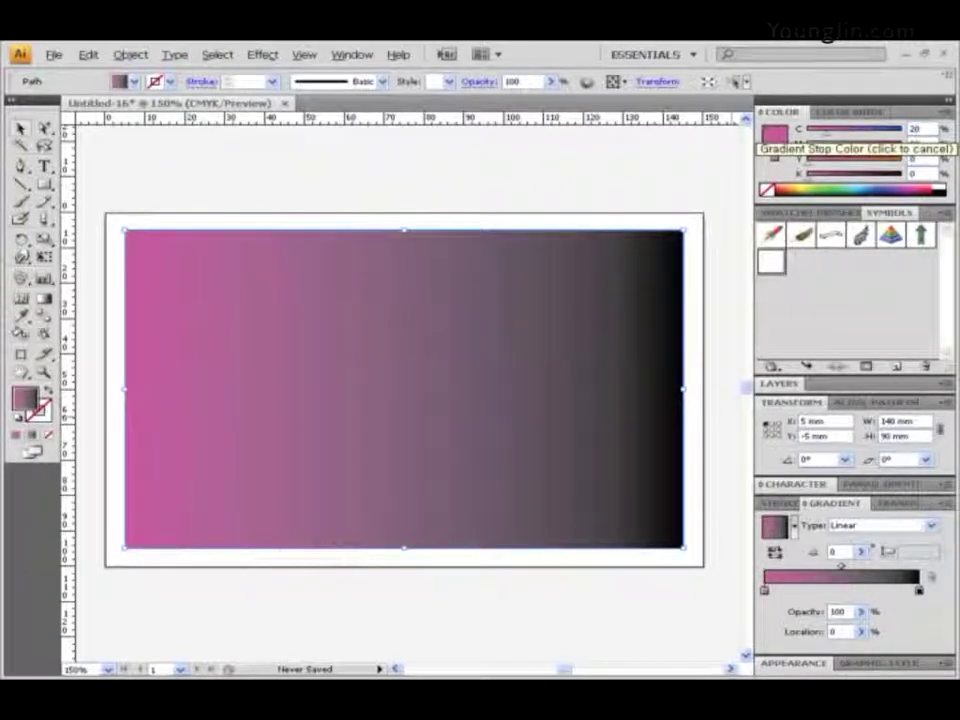
# - Set the gradient's end stop to C 100, M 80, Y 0, K 50 and redirect the gradient vertically at 90°, with pink at the bottom
pyautogui.click(919, 590)
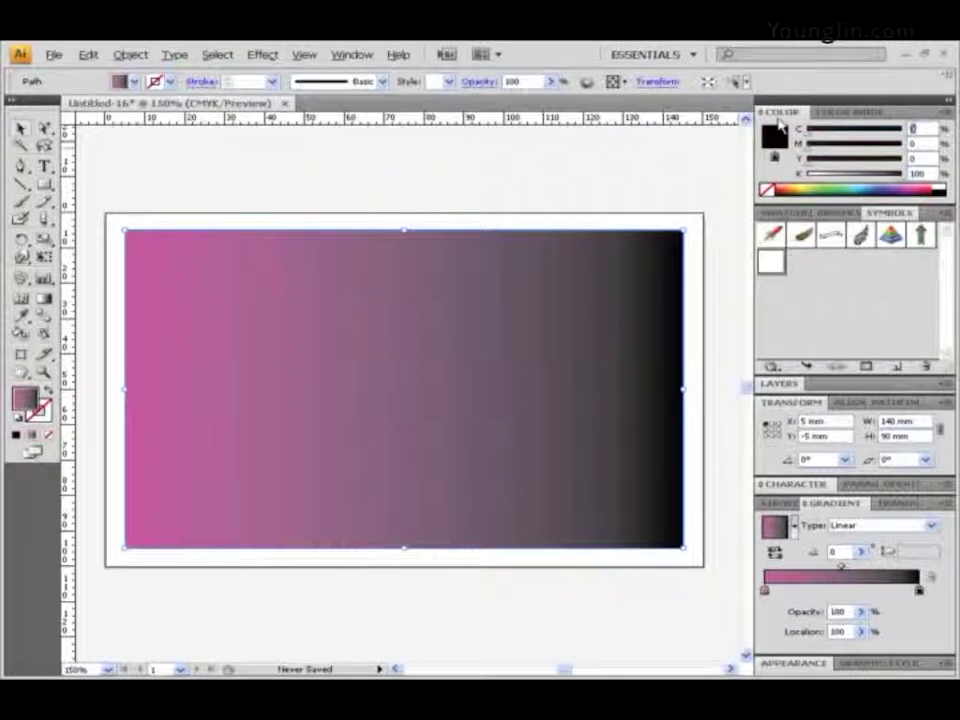
pyautogui.write('100')
pyautogui.press('Tab')
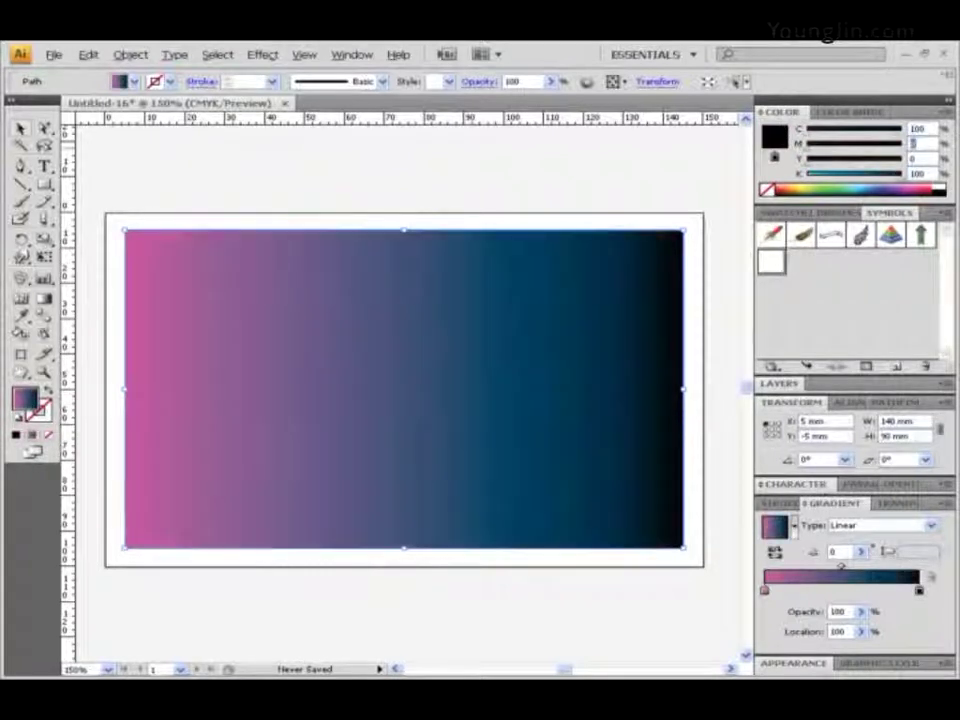
pyautogui.write('80')
pyautogui.press('Tab')
pyautogui.press('Tab')
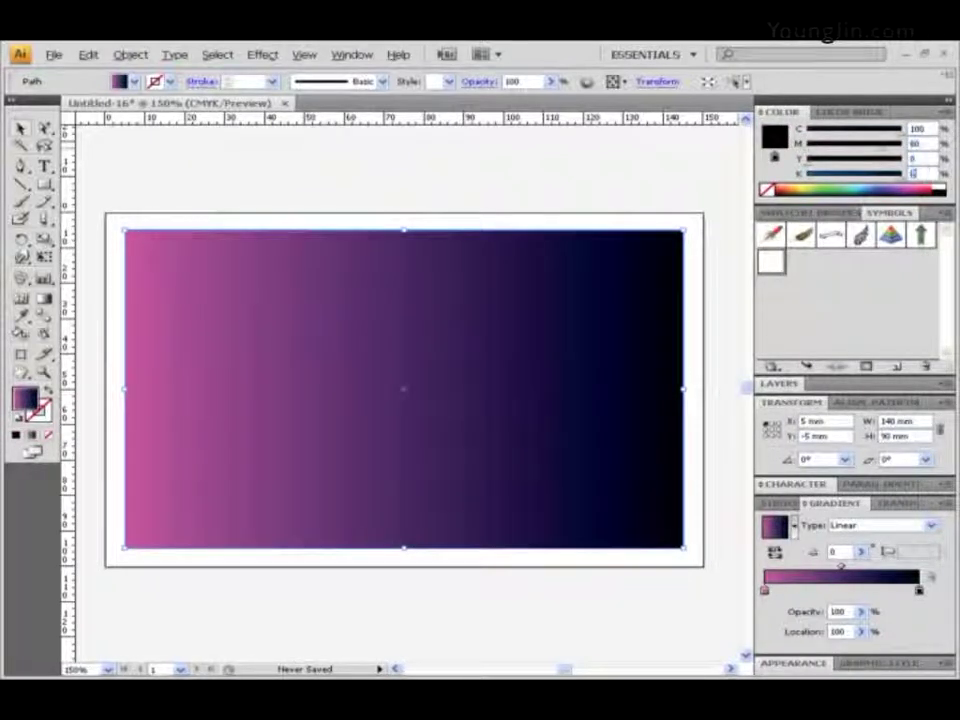
pyautogui.write('50')
pyautogui.press('Tab')
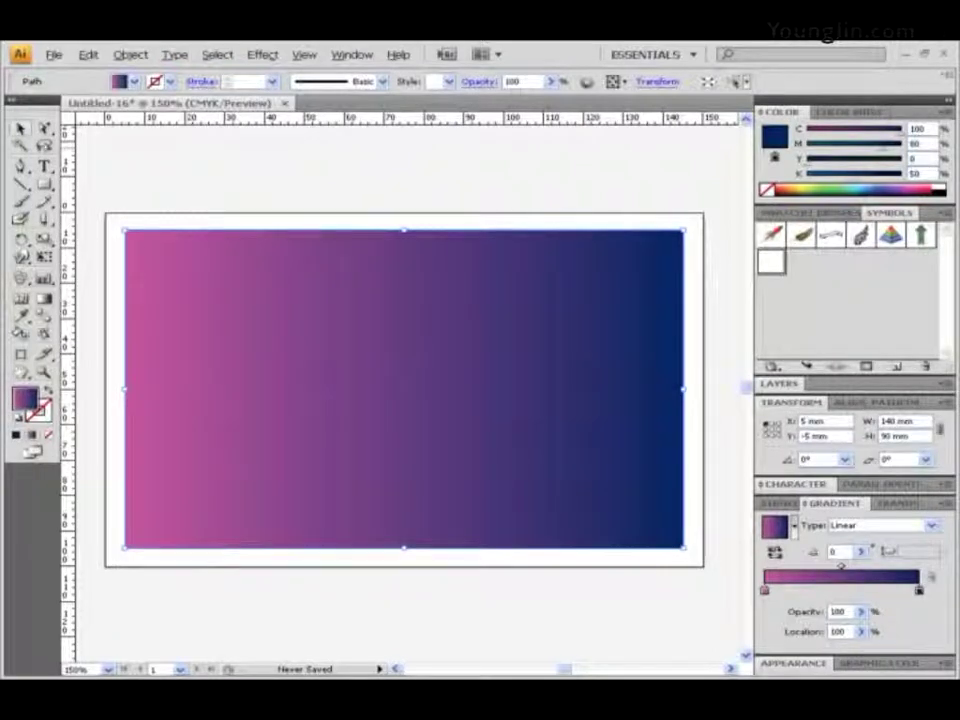
pyautogui.click(45, 299)
pyautogui.moveTo(418, 390)
pyautogui.mouseDown()
pyautogui.moveTo(418, 548)
pyautogui.moveTo(418, 230)
pyautogui.mouseUp()
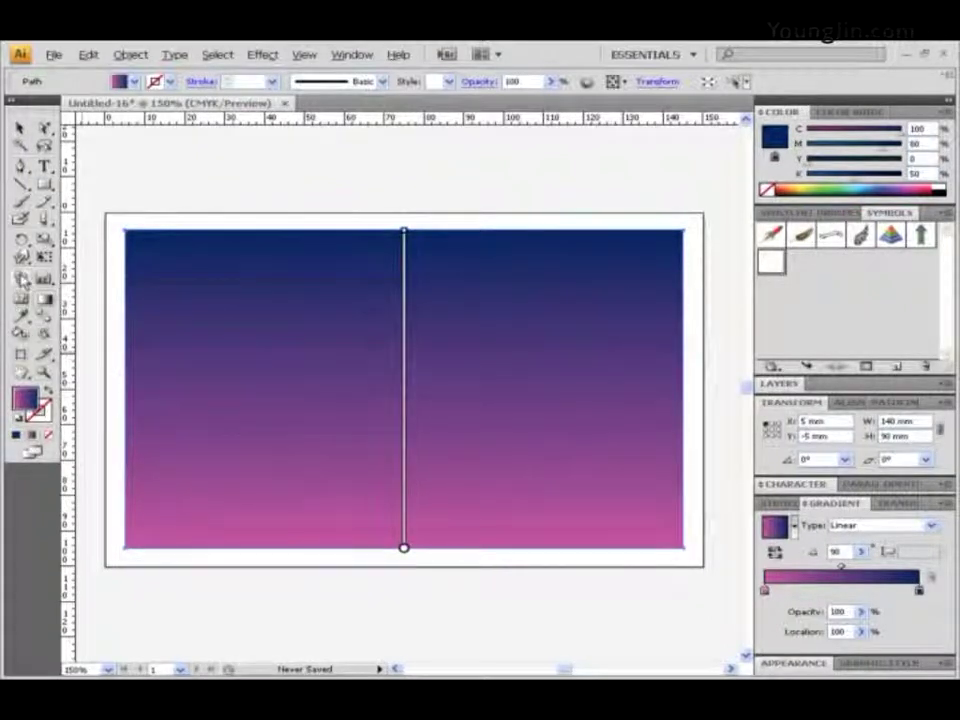
# - Spray instances of the new star symbol all over the gradient rectangle with the Symbol Sprayer
pyautogui.moveTo(21, 278); pyautogui.dragTo(127, 287)
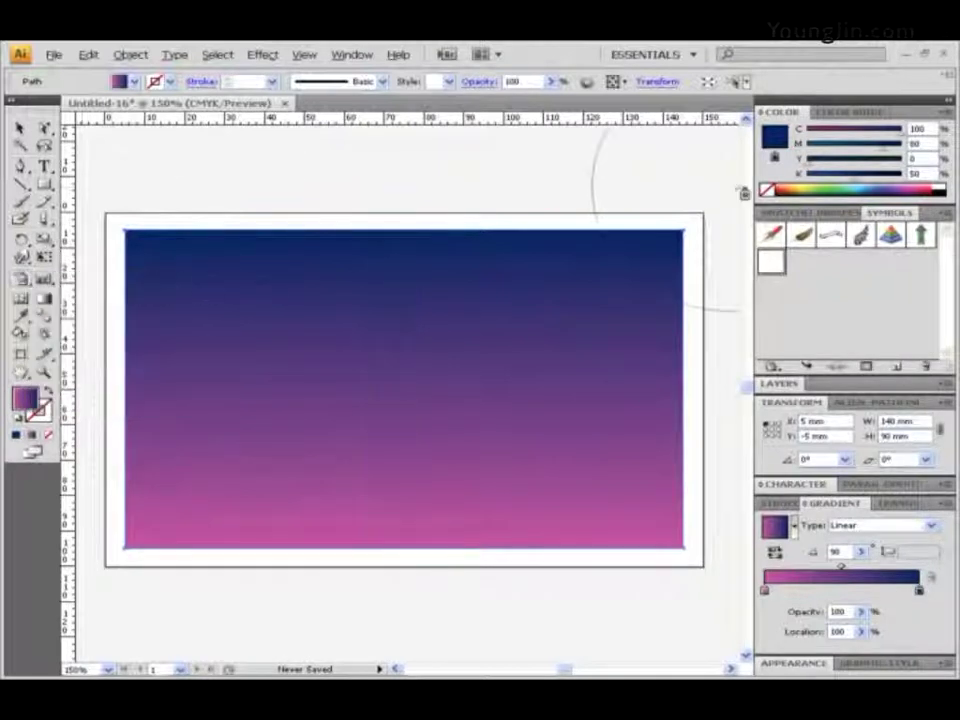
pyautogui.click(773, 262)
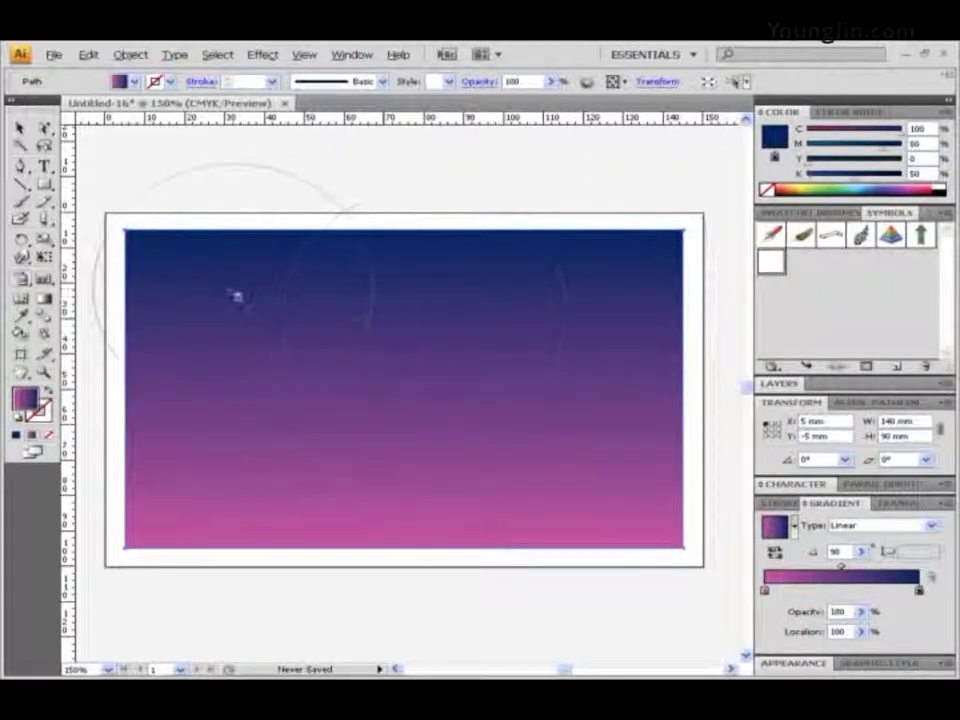
pyautogui.click(236, 293)
pyautogui.click(371, 296)
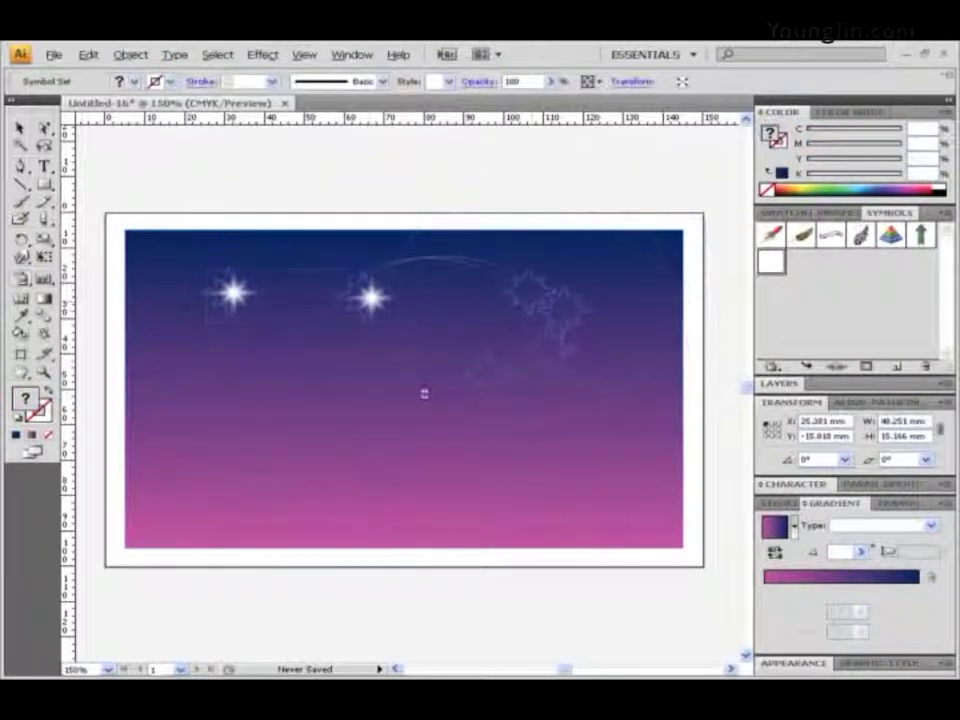
pyautogui.moveTo(466, 440)
pyautogui.mouseDown()
pyautogui.moveTo(623, 318)
pyautogui.moveTo(456, 332)
pyautogui.moveTo(231, 324)
pyautogui.moveTo(246, 458)
pyautogui.mouseUp()
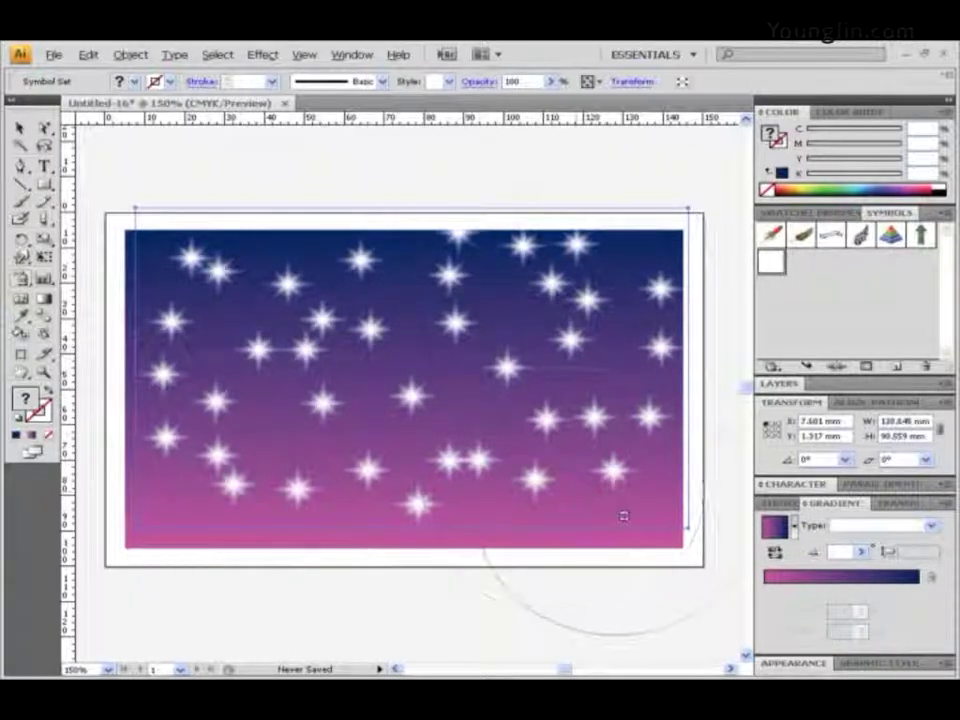
pyautogui.click(626, 516)
pyautogui.click(186, 496)
pyautogui.click(182, 490)
pyautogui.click(584, 497)
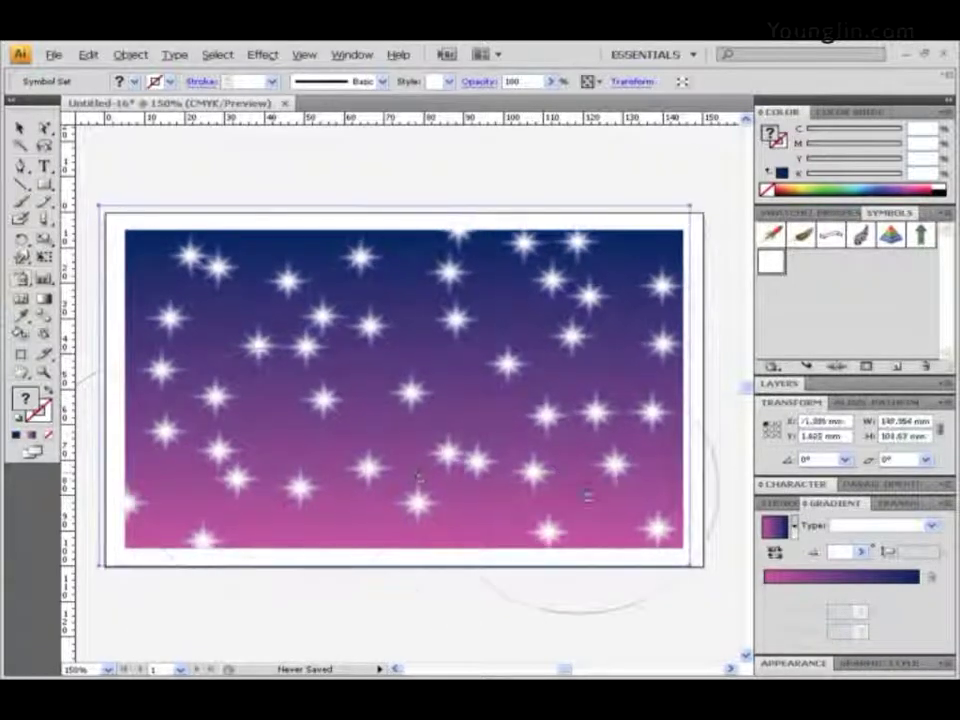
pyautogui.click(353, 505)
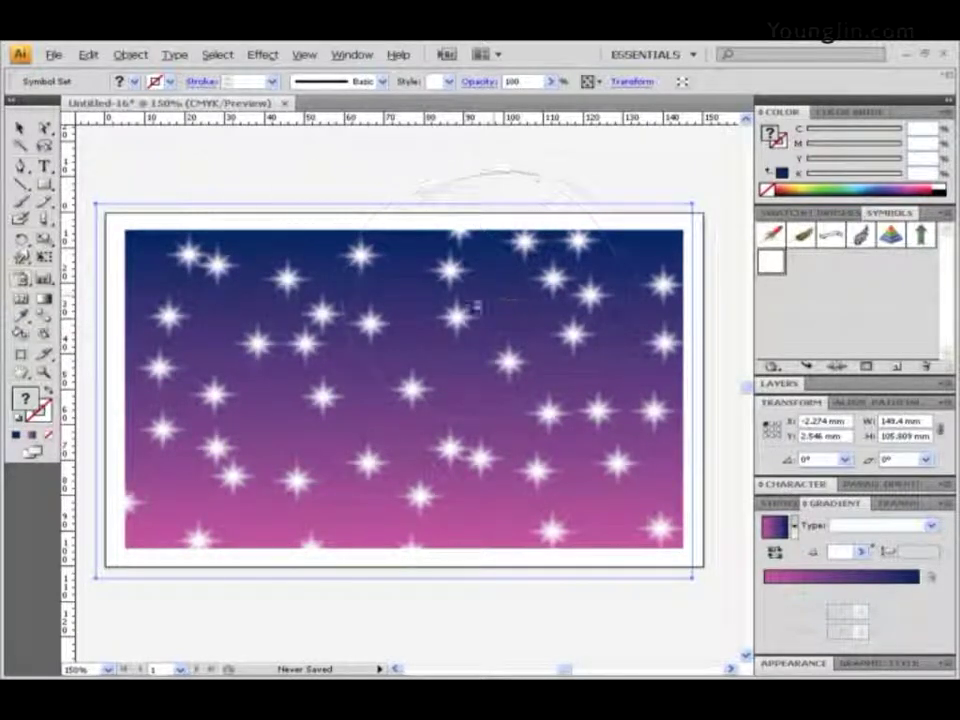
# - Shrink many of the sprayed stars with the Symbol Sizer, especially around the middle and right of the sky, to vary their sizes
pyautogui.moveTo(20, 278)
pyautogui.mouseDown()
pyautogui.moveTo(176, 287)
pyautogui.moveTo(193, 334)
pyautogui.mouseUp()
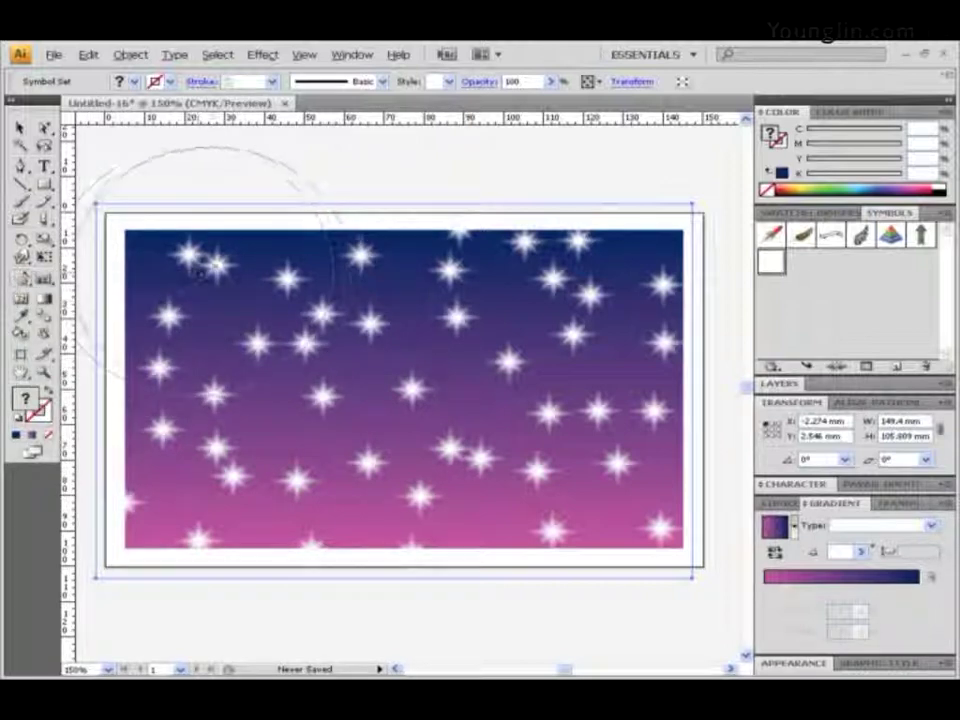
pyautogui.moveTo(210, 280); pyautogui.dragTo(229, 278)
pyautogui.keyDown('alt'); pyautogui.click(561, 302); pyautogui.keyUp('alt')
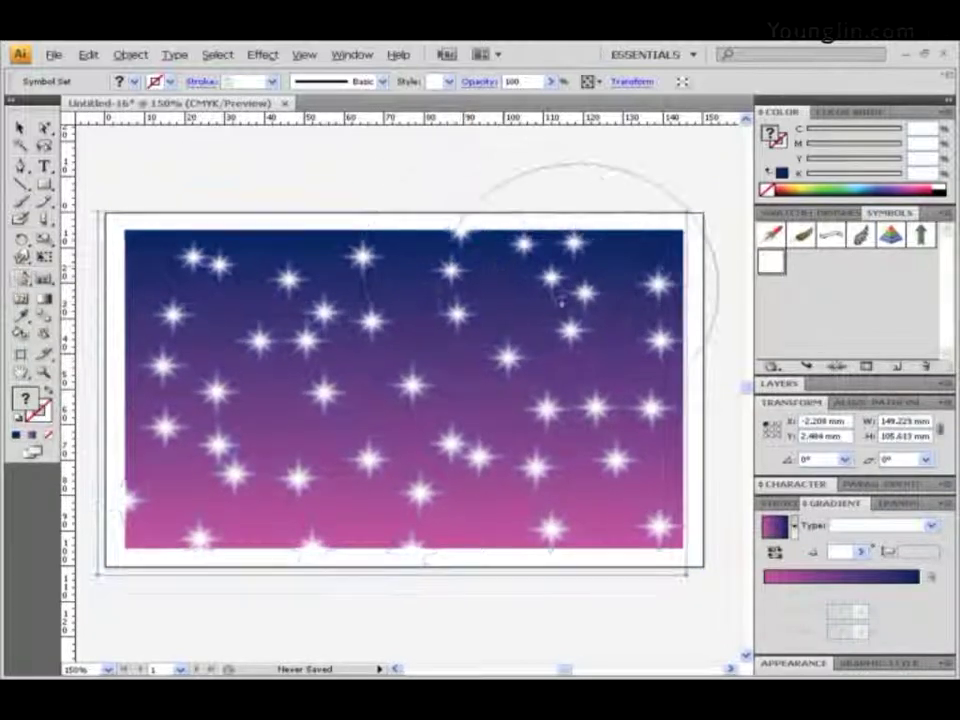
pyautogui.keyDown('alt'); pyautogui.click(456, 326); pyautogui.keyUp('alt')
pyautogui.moveTo(456, 315); pyautogui.dragTo(555, 275)
pyautogui.keyDown('alt'); pyautogui.click(564, 343); pyautogui.keyUp('alt')
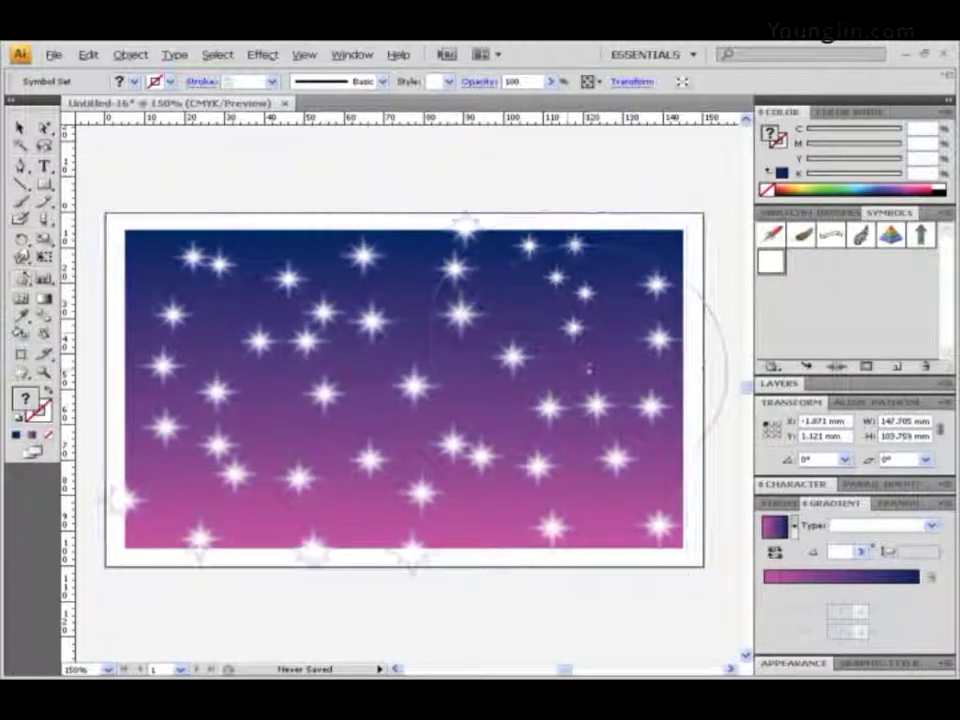
pyautogui.keyDown('alt'); pyautogui.click(545, 390); pyautogui.keyUp('alt')
pyautogui.keyDown('alt'); pyautogui.click(251, 355); pyautogui.keyUp('alt')
pyautogui.moveTo(251, 355)
pyautogui.mouseDown()
pyautogui.moveTo(250, 407)
pyautogui.moveTo(235, 409)
pyautogui.moveTo(470, 434)
pyautogui.moveTo(590, 469)
pyautogui.moveTo(624, 501)
pyautogui.moveTo(605, 524)
pyautogui.moveTo(527, 517)
pyautogui.moveTo(310, 539)
pyautogui.moveTo(527, 517)
pyautogui.moveTo(147, 501)
pyautogui.moveTo(333, 482)
pyautogui.moveTo(371, 455)
pyautogui.mouseUp()
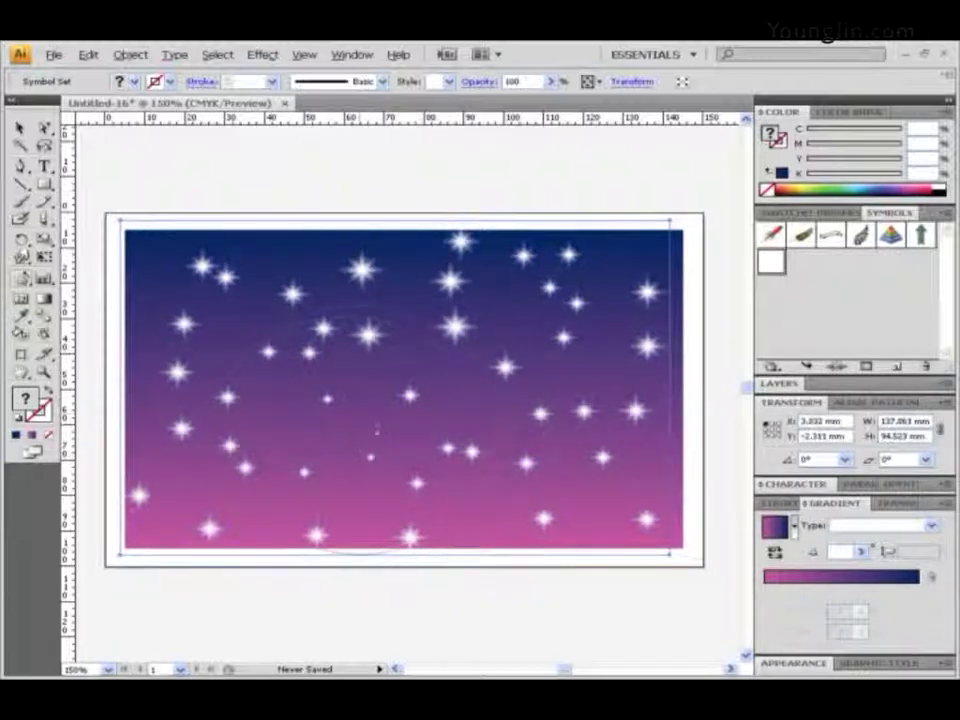
pyautogui.moveTo(542, 379)
pyautogui.mouseDown()
pyautogui.moveTo(542, 336)
pyautogui.moveTo(437, 299)
pyautogui.moveTo(281, 312)
pyautogui.moveTo(355, 368)
pyautogui.moveTo(400, 378)
pyautogui.mouseUp()
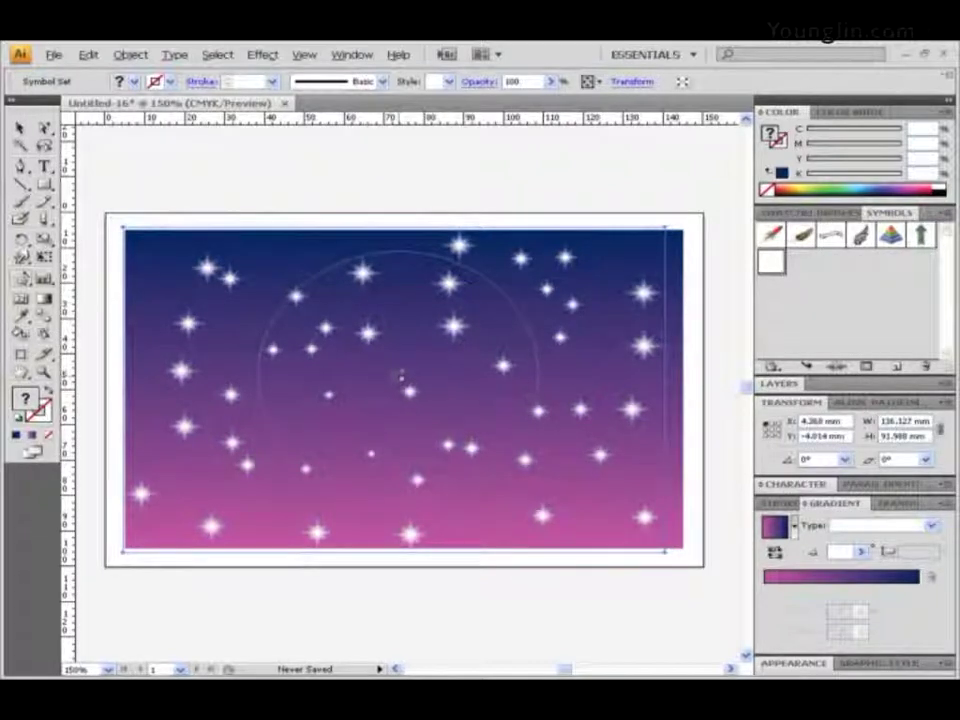
# - Reduce the Symbol Sizer's brush diameter and shrink further individual stars near the centre and around the edges of the sky
pyautogui.press('[')
pyautogui.press('[')
pyautogui.press('[')
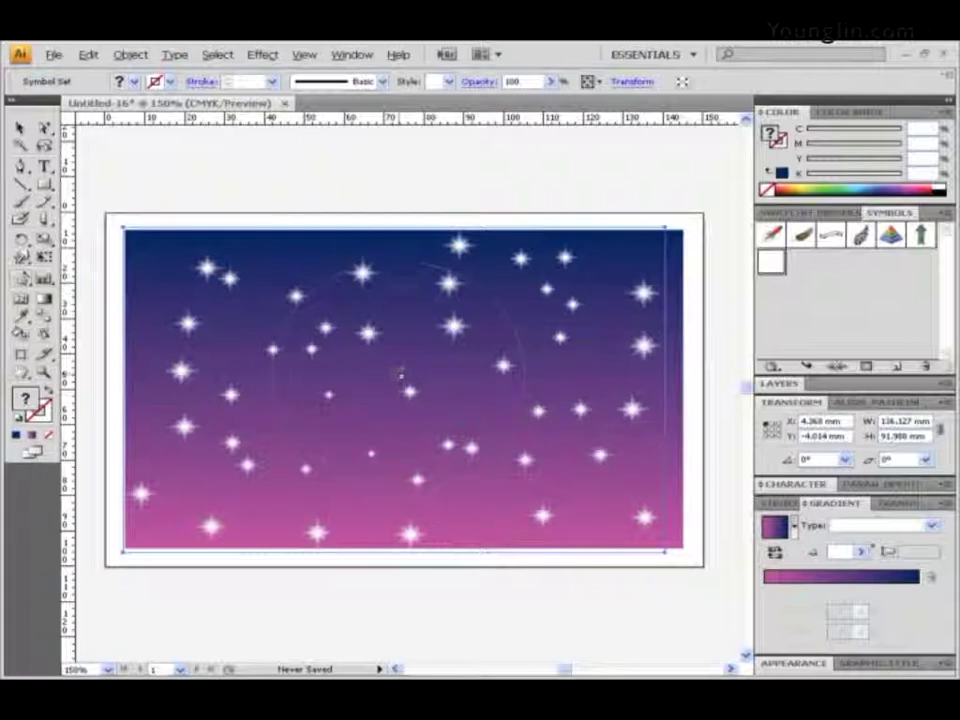
pyautogui.press('[')
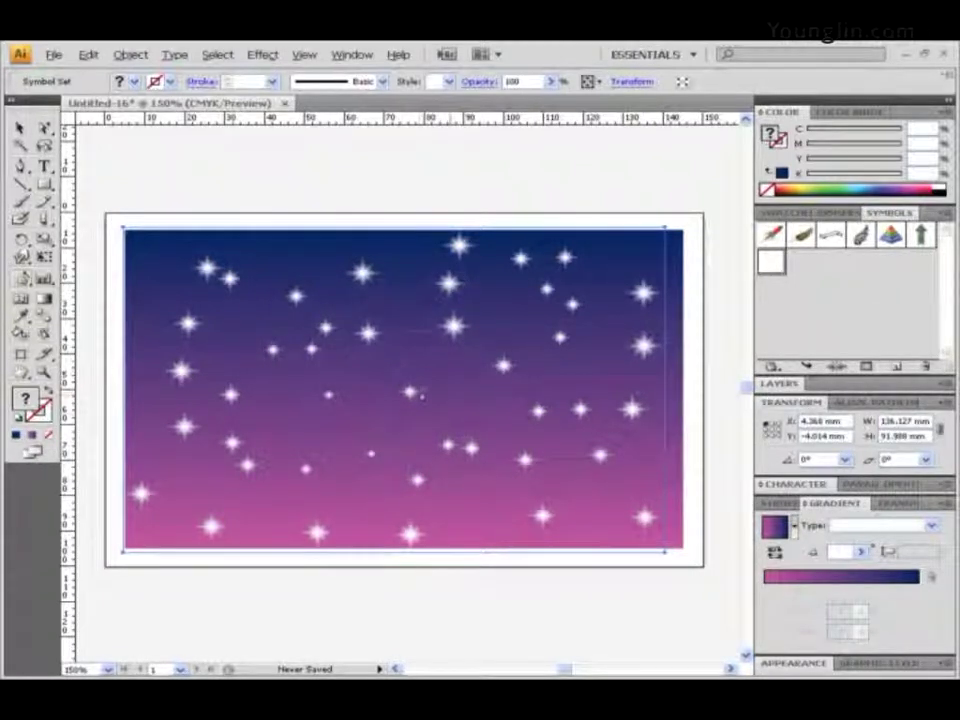
pyautogui.keyDown('alt'); pyautogui.click(422, 396); pyautogui.keyUp('alt')
pyautogui.hotkey('ctrl', 'h')
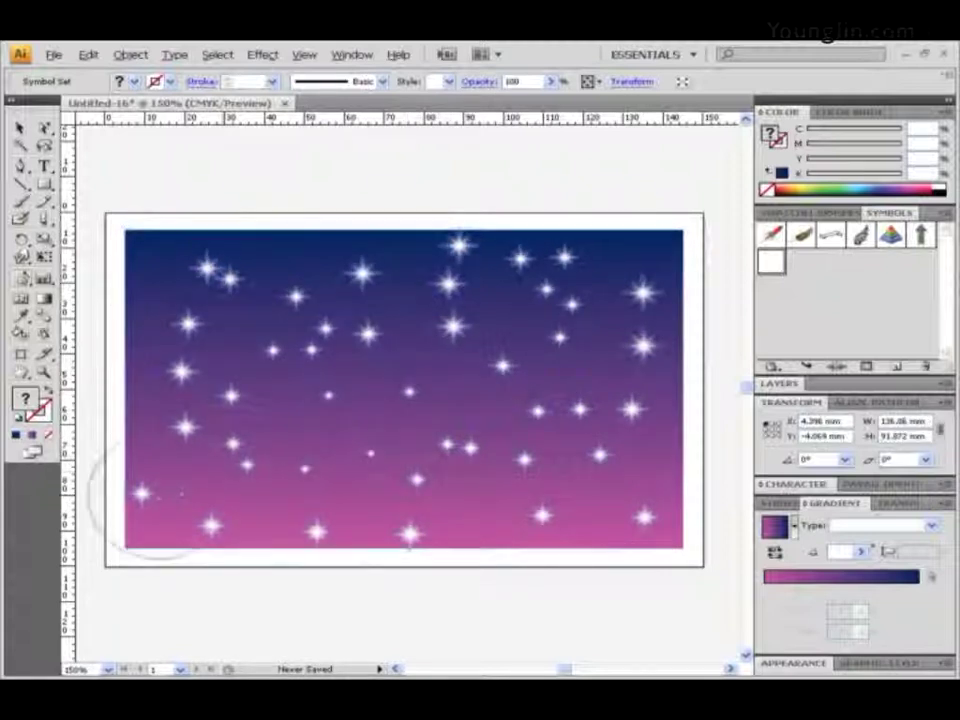
pyautogui.keyDown('alt'); pyautogui.click(161, 490); pyautogui.keyUp('alt')
pyautogui.keyDown('alt'); pyautogui.click(617, 508); pyautogui.keyUp('alt')
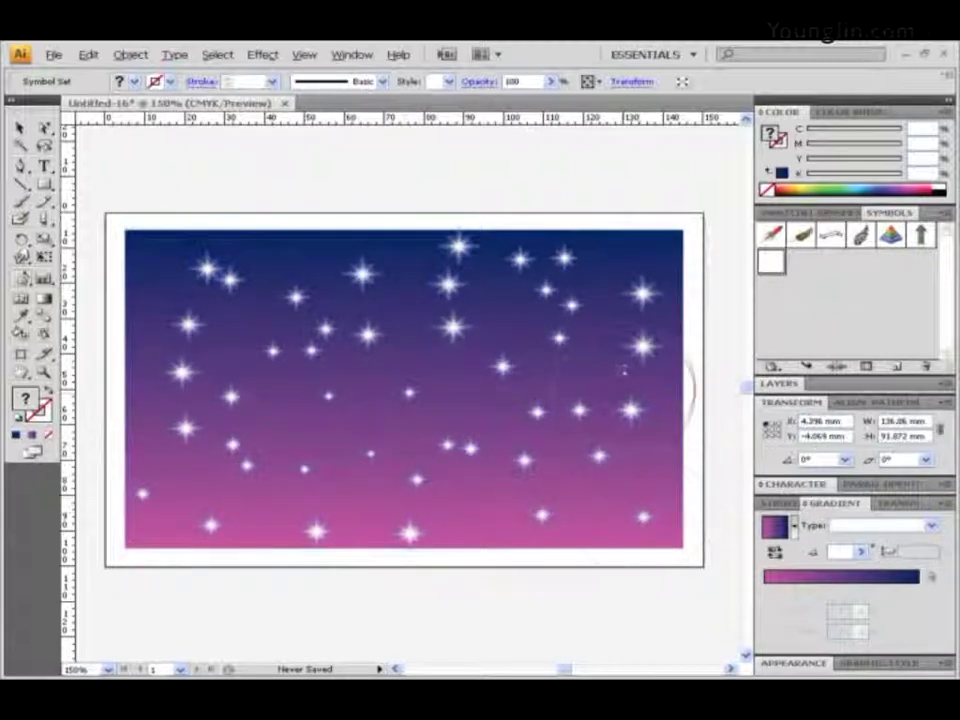
pyautogui.keyDown('alt'); pyautogui.click(619, 293); pyautogui.keyUp('alt')
pyautogui.keyDown('alt'); pyautogui.click(422, 274); pyautogui.keyUp('alt')
pyautogui.keyDown('alt'); pyautogui.click(205, 275); pyautogui.keyUp('alt')
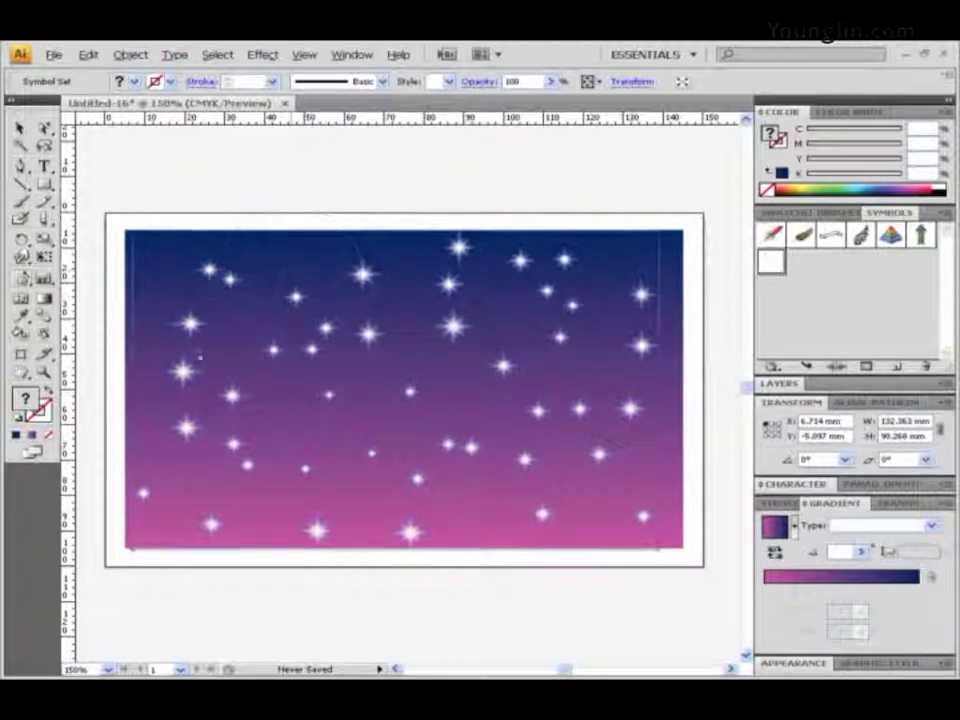
pyautogui.keyDown('alt'); pyautogui.click(201, 362); pyautogui.keyUp('alt')
pyautogui.keyDown('alt'); pyautogui.click(208, 496); pyautogui.keyUp('alt')
pyautogui.keyDown('alt'); pyautogui.click(414, 520); pyautogui.keyUp('alt')
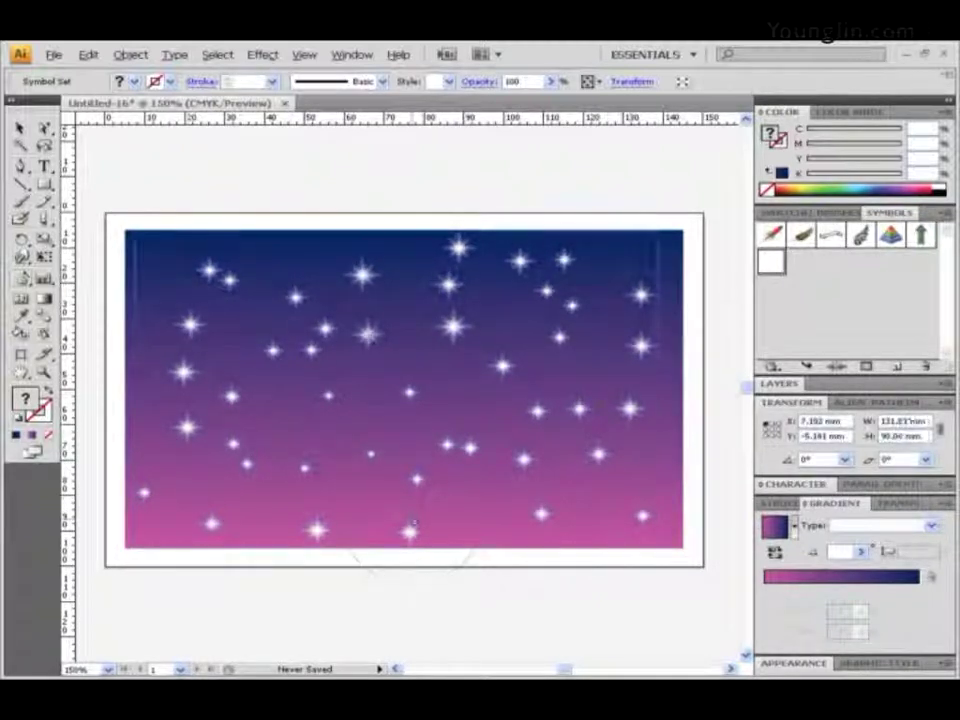
pyautogui.hotkey('ctrl', 'z')
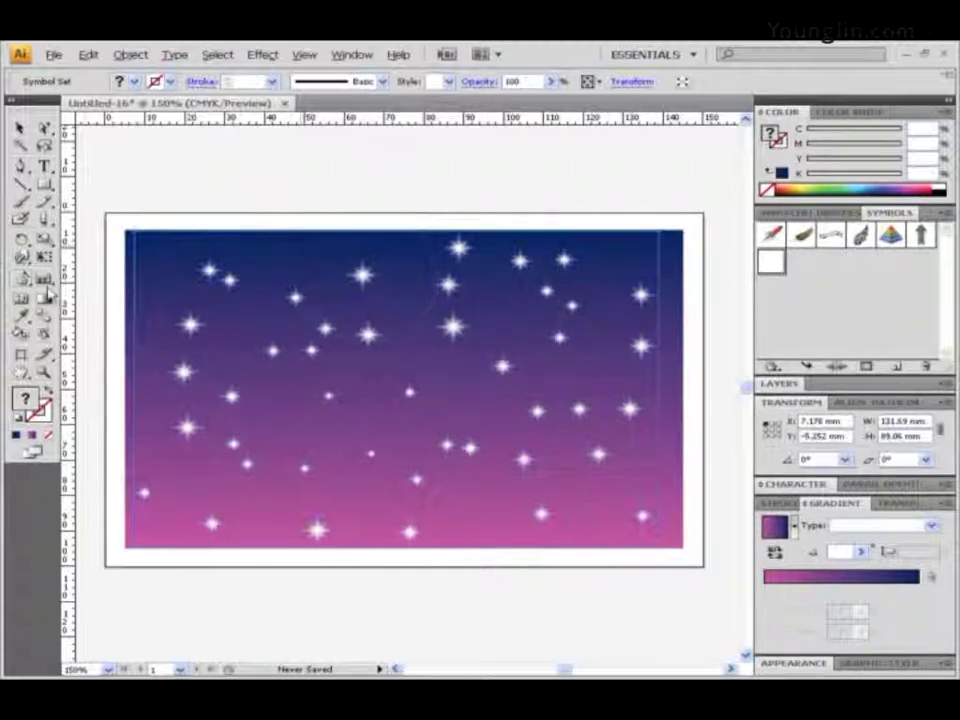
# - Rotate some of the star instances with the Symbol Spinner
pyautogui.moveTo(22, 278); pyautogui.dragTo(130, 350)
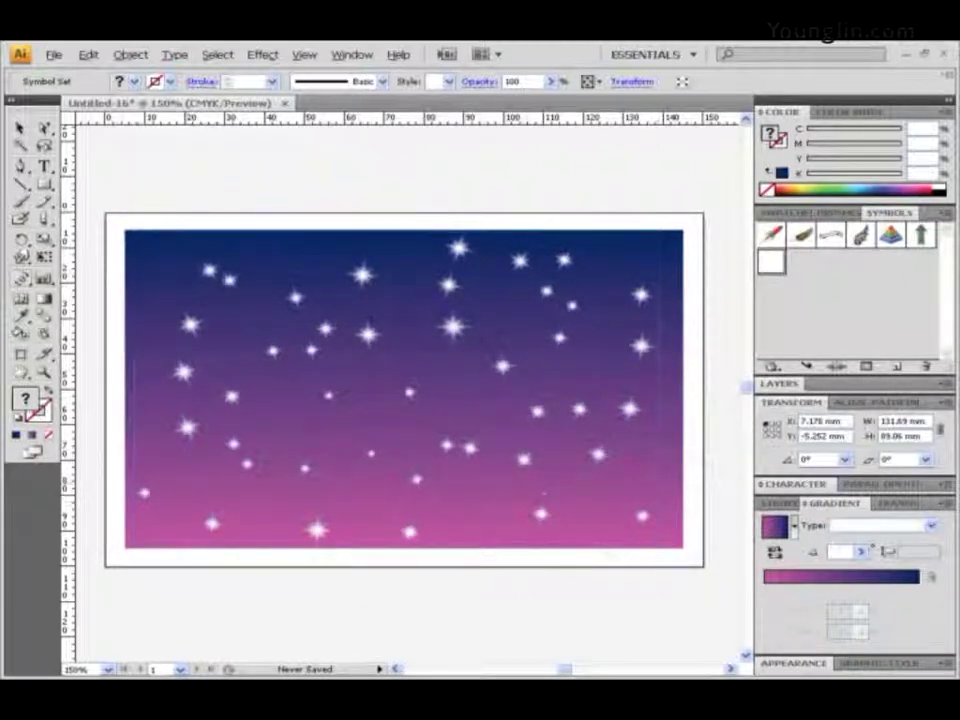
pyautogui.moveTo(186, 274)
pyautogui.mouseDown()
pyautogui.moveTo(258, 272)
pyautogui.moveTo(270, 335)
pyautogui.mouseUp()
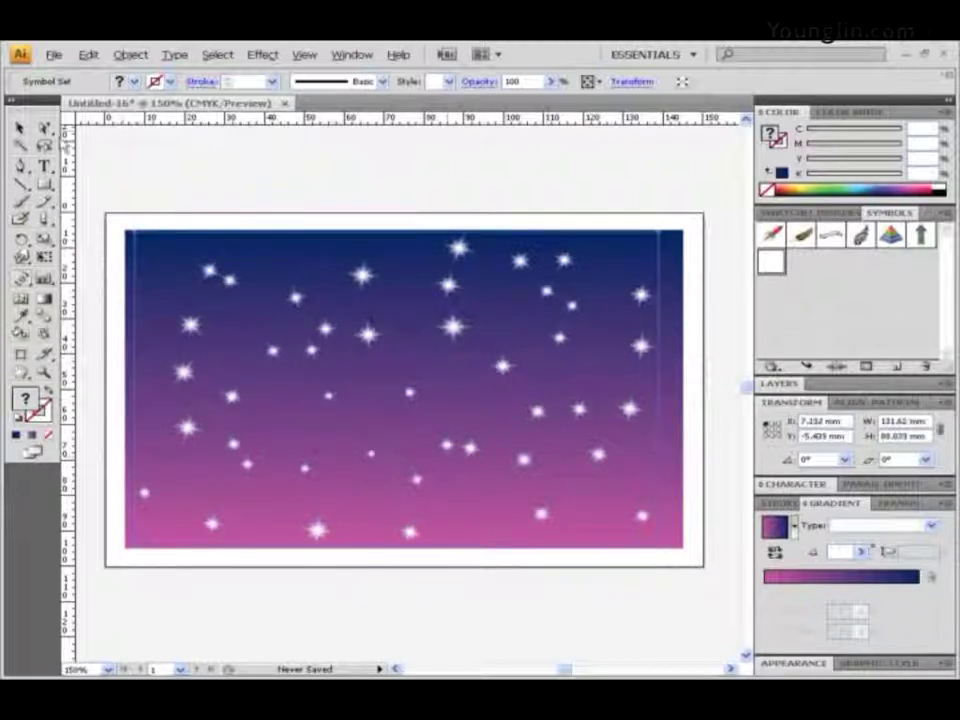
# - Fade scattered stars across the sky with the Symbol Screener so that their transparency varies
pyautogui.moveTo(20, 278)
pyautogui.mouseDown()
pyautogui.moveTo(111, 295)
pyautogui.moveTo(140, 397)
pyautogui.moveTo(138, 388)
pyautogui.mouseUp()
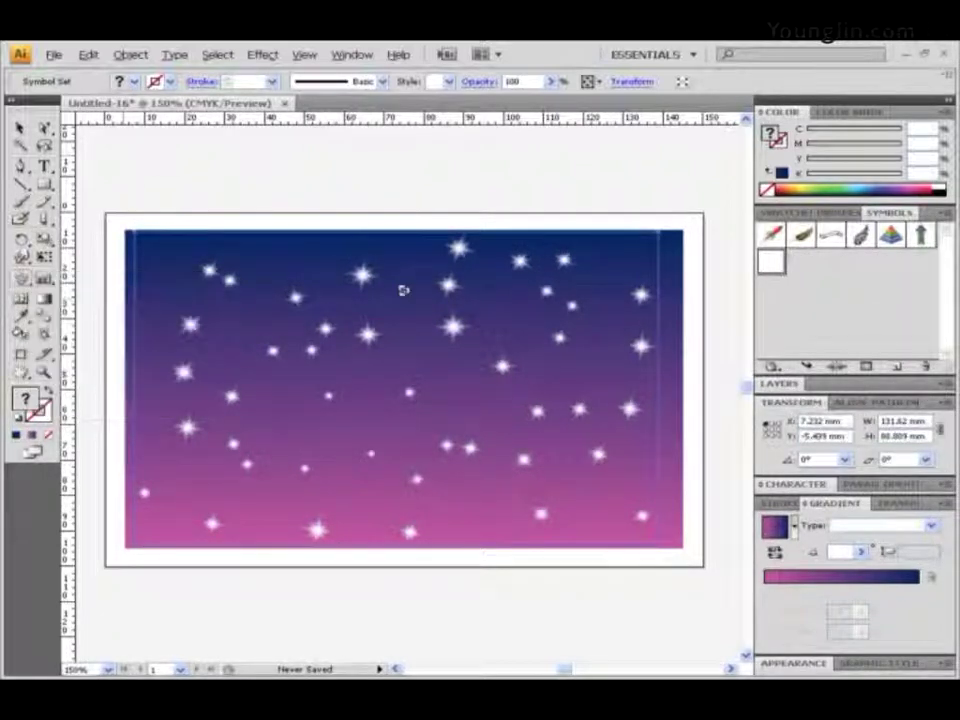
pyautogui.click(611, 290)
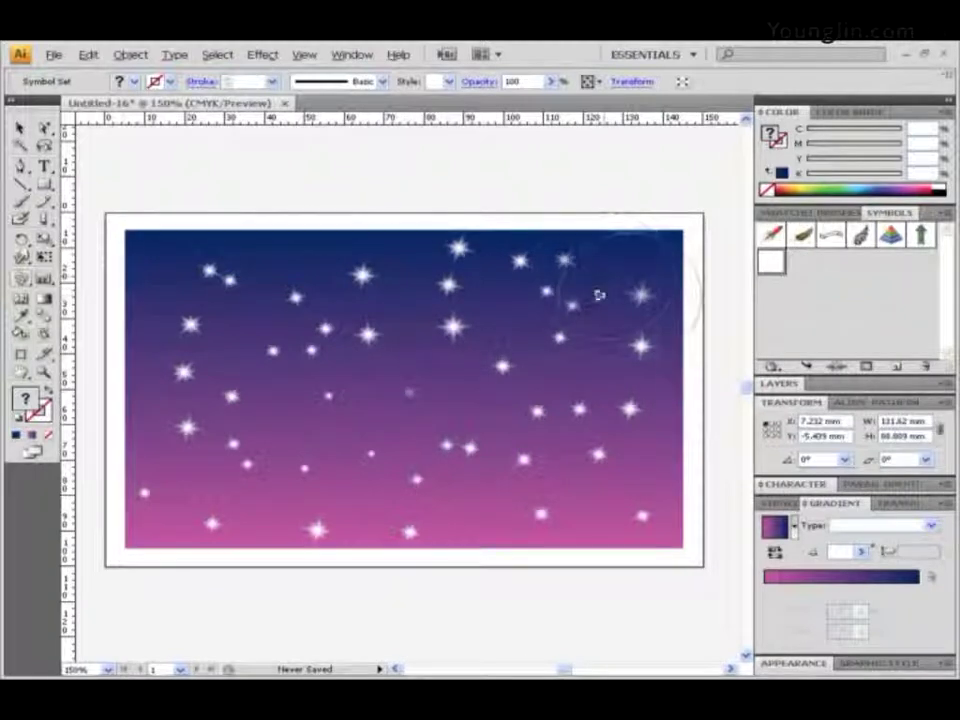
pyautogui.click(204, 279)
pyautogui.click(253, 346)
pyautogui.click(225, 427)
pyautogui.moveTo(186, 506)
pyautogui.mouseDown()
pyautogui.moveTo(416, 459)
pyautogui.moveTo(508, 474)
pyautogui.moveTo(562, 506)
pyautogui.moveTo(652, 506)
pyautogui.moveTo(620, 305)
pyautogui.moveTo(527, 313)
pyautogui.moveTo(438, 353)
pyautogui.moveTo(399, 391)
pyautogui.moveTo(489, 387)
pyautogui.mouseUp()
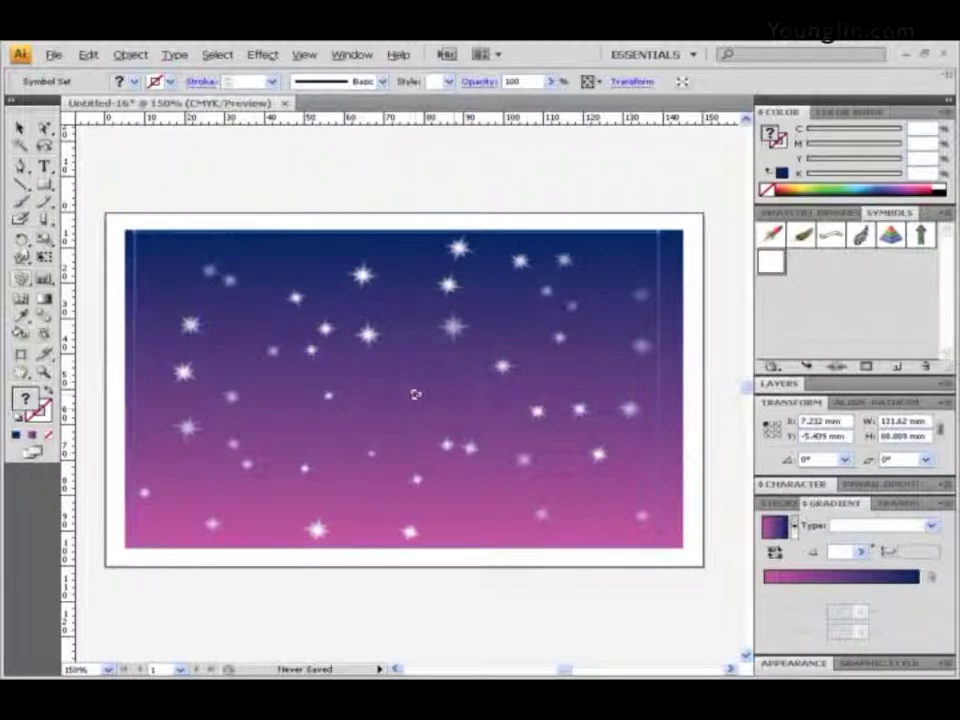
pyautogui.click(561, 306)
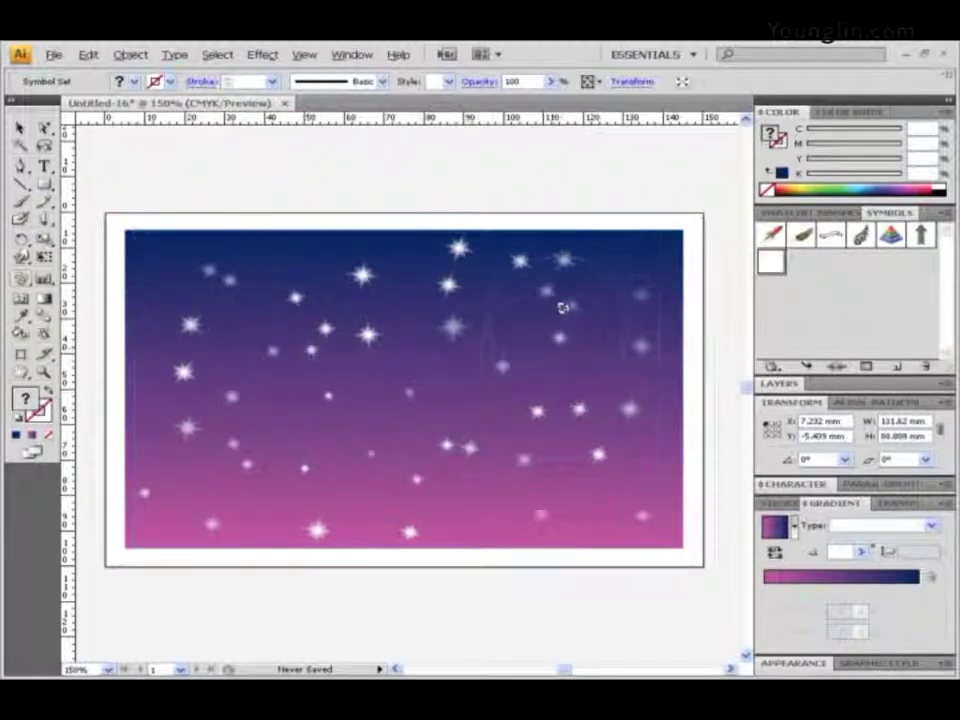
pyautogui.click(204, 262)
pyautogui.moveTo(204, 263)
pyautogui.mouseDown()
pyautogui.moveTo(277, 368)
pyautogui.moveTo(270, 348)
pyautogui.moveTo(272, 418)
pyautogui.moveTo(246, 478)
pyautogui.mouseUp()
pyautogui.click(205, 518)
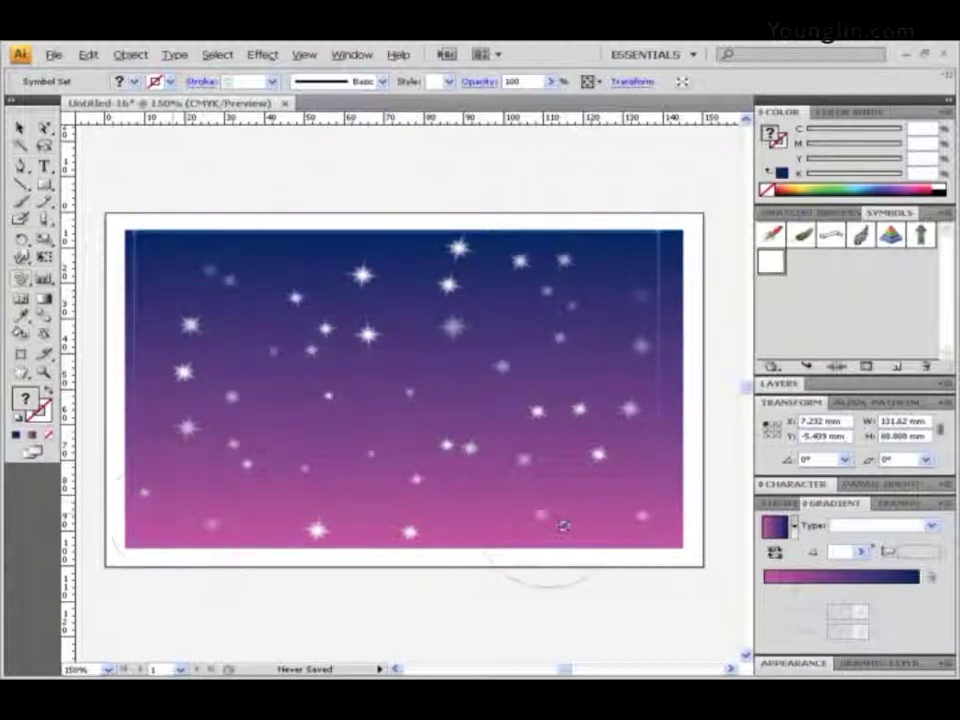
pyautogui.click(550, 518)
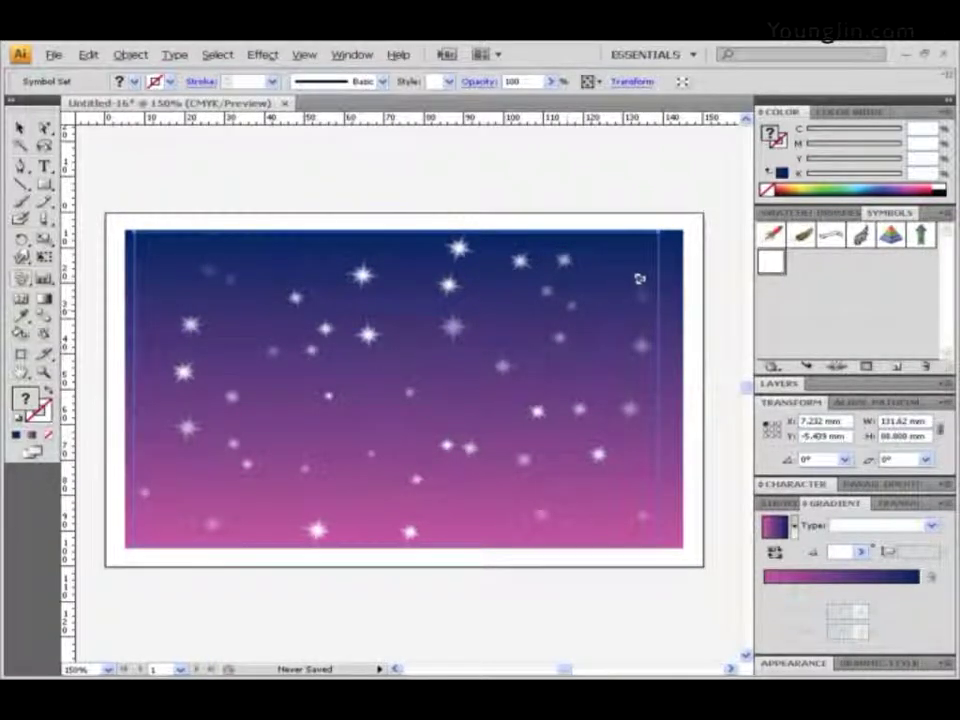
# - Draw a circle about 21 mm in diameter in the upper right of the sky and fill it with white
pyautogui.moveTo(44, 184); pyautogui.dragTo(92, 207)
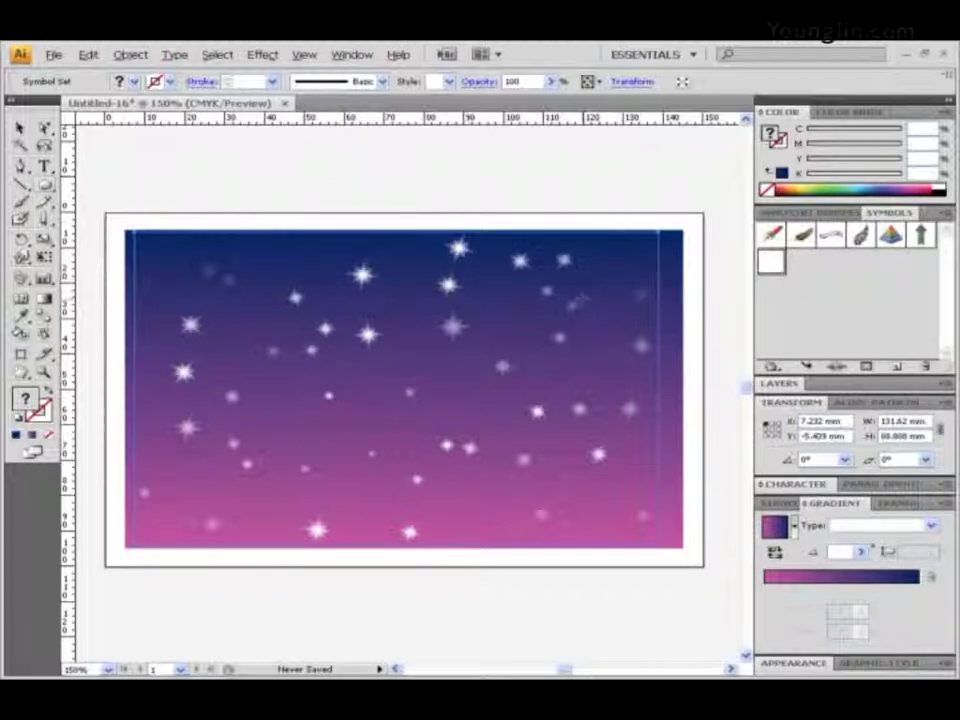
pyautogui.moveTo(632, 322); pyautogui.dragTo(644, 344)
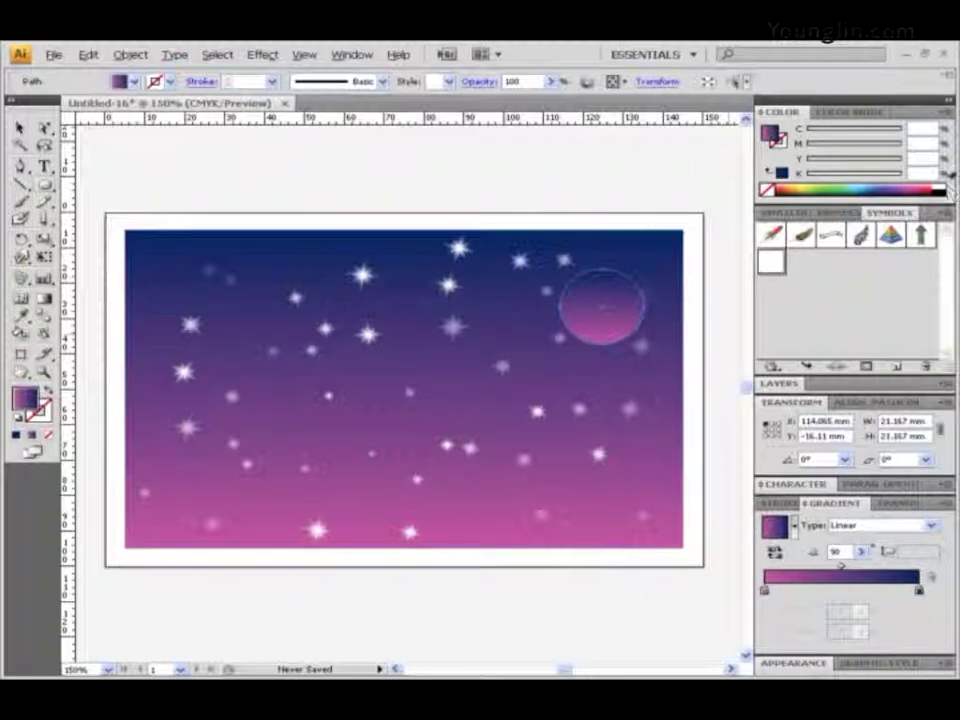
pyautogui.click(946, 190)
# - Overlap a white circle about 15.5 mm in diameter on the large circle's lower left and subtract it to form a crescent moon
pyautogui.moveTo(572, 297)
pyautogui.mouseDown()
pyautogui.moveTo(607, 350)
pyautogui.moveTo(585, 315)
pyautogui.mouseUp()
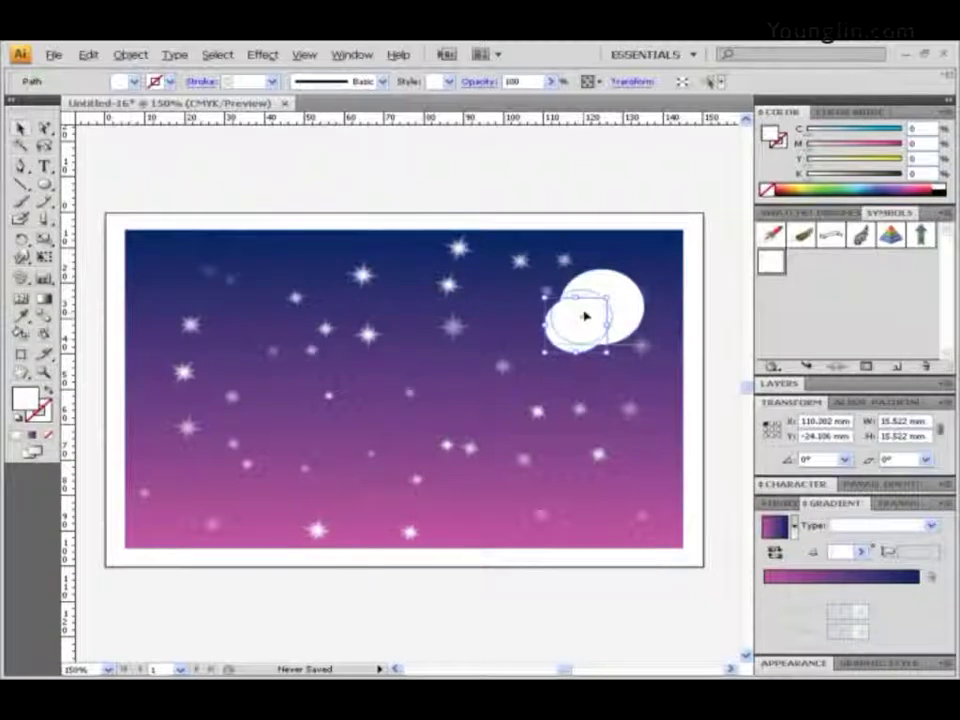
pyautogui.keyDown('shift'); pyautogui.click(636, 300); pyautogui.keyUp('shift')
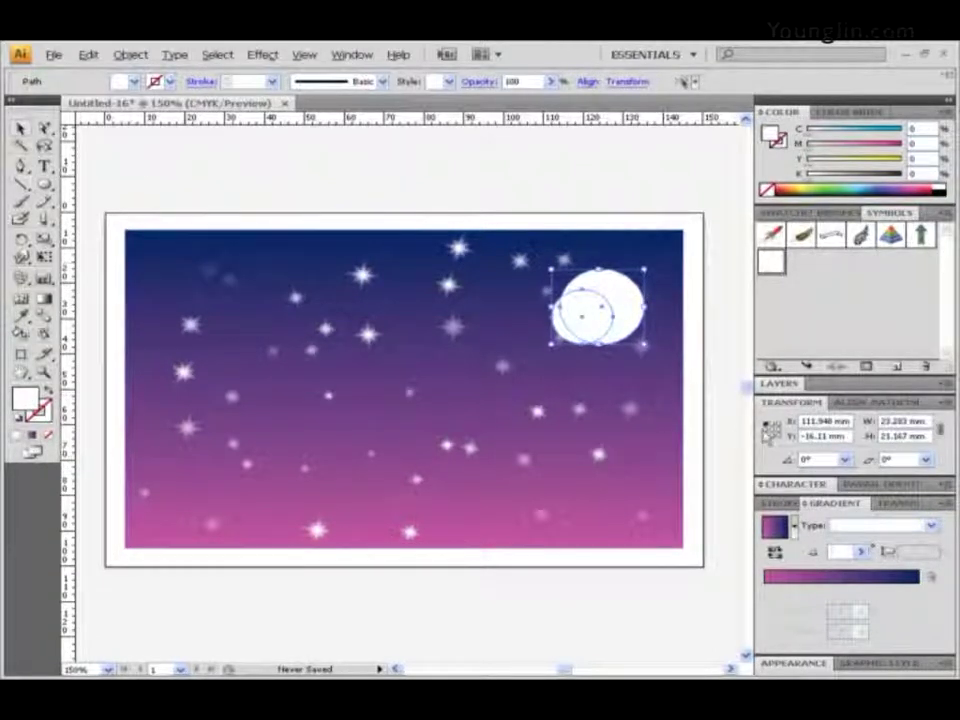
pyautogui.click(900, 405)
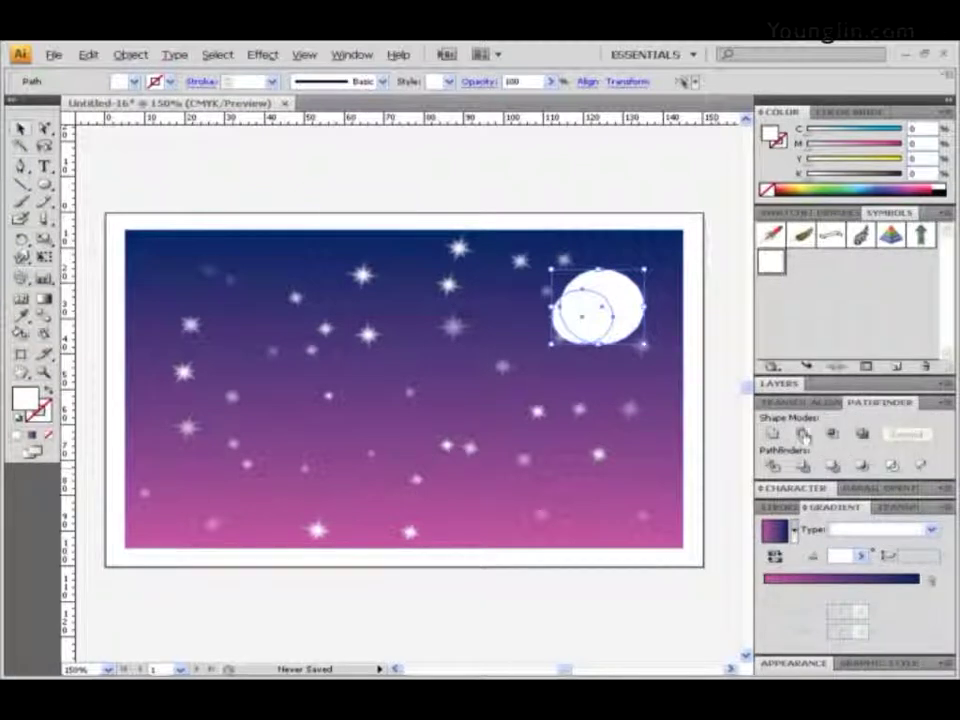
pyautogui.click(800, 432)
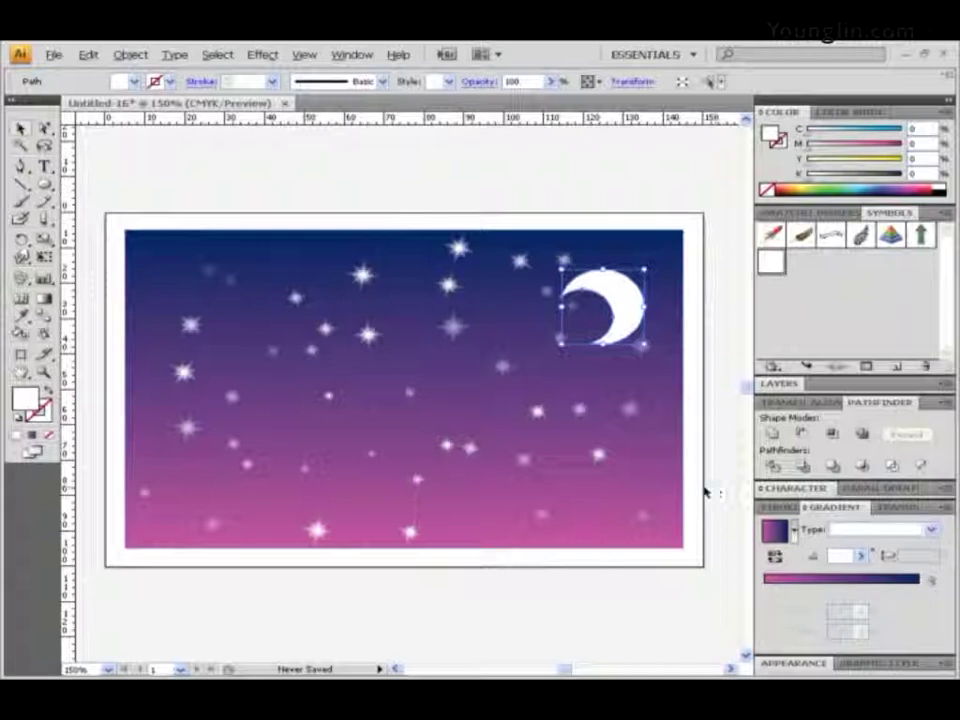
# - Apply a white Outer Glow to the crescent moon with Screen mode, 75% opacity and 1.76 mm blur
pyautogui.click(263, 54)
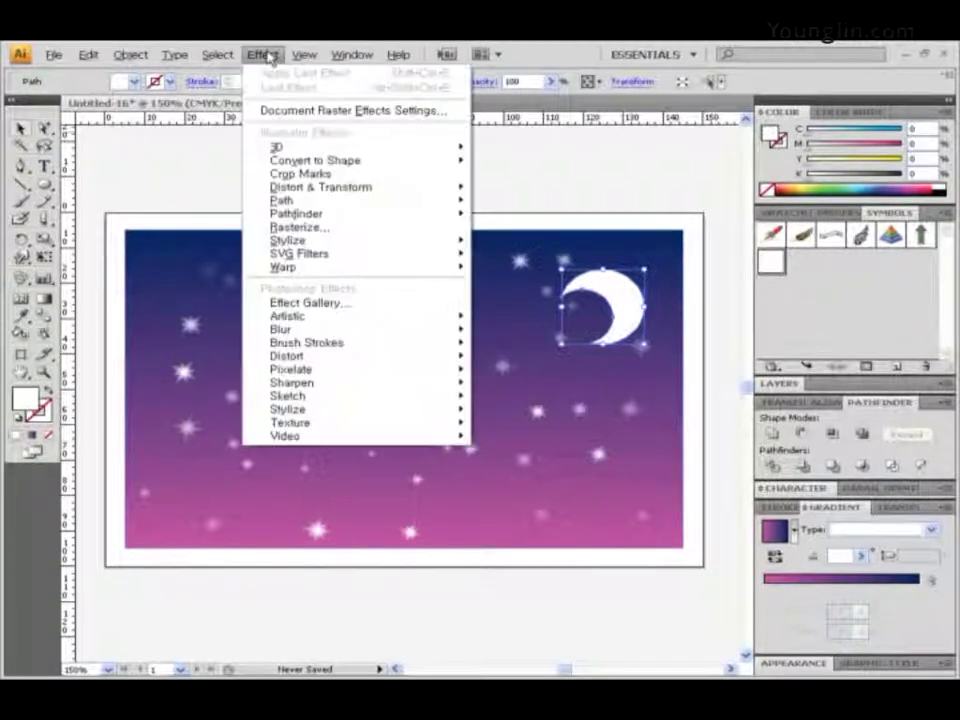
pyautogui.moveTo(290, 240)
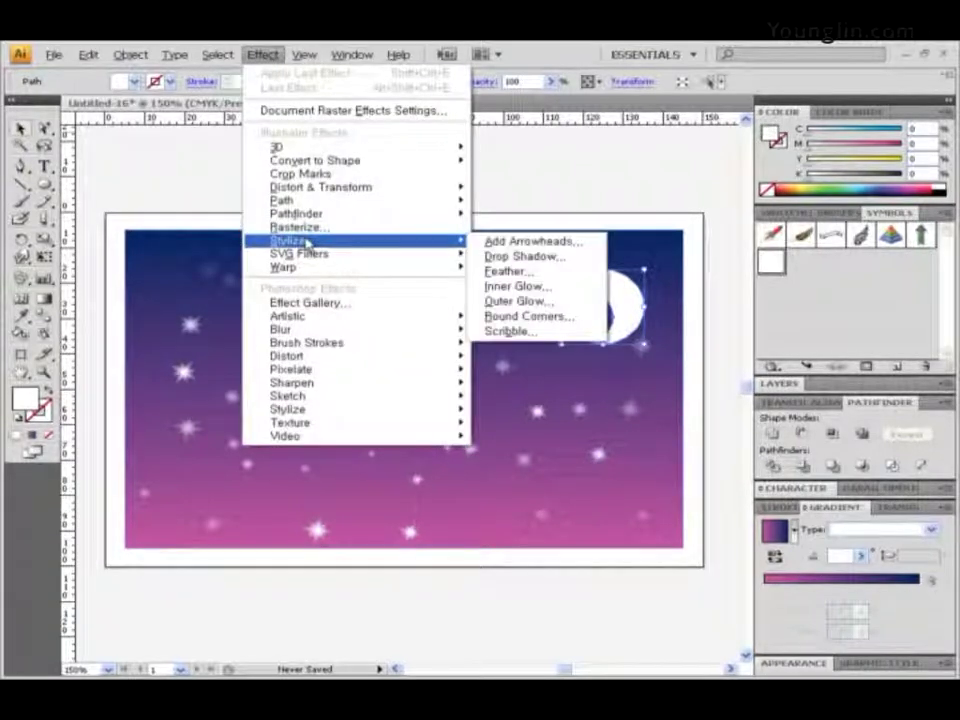
pyautogui.click(514, 300)
pyautogui.moveTo(548, 307); pyautogui.dragTo(451, 378)
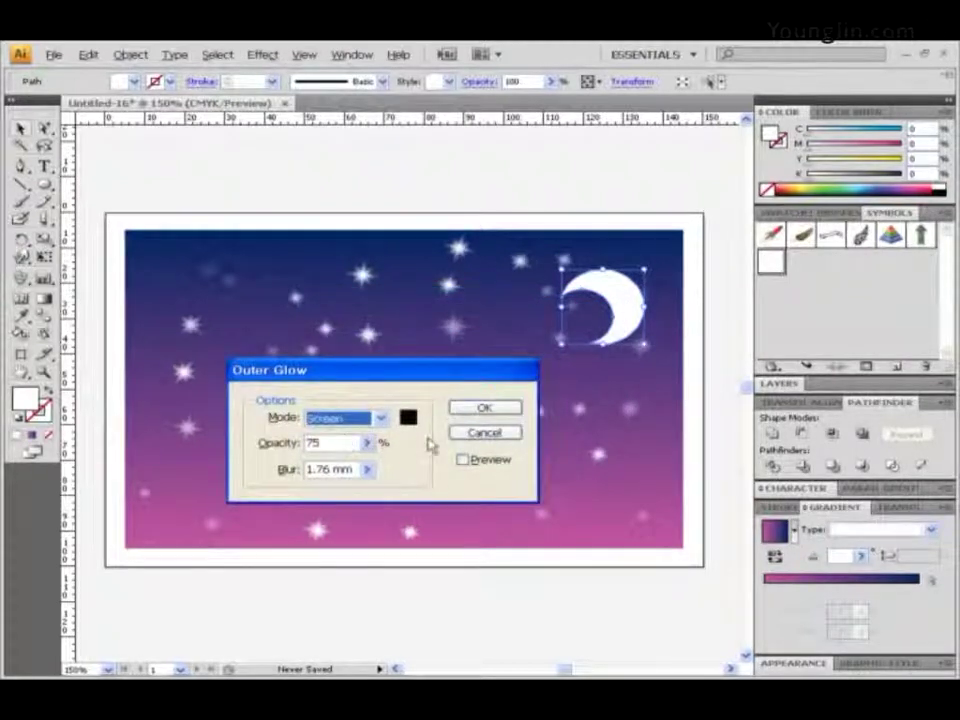
pyautogui.click(410, 417)
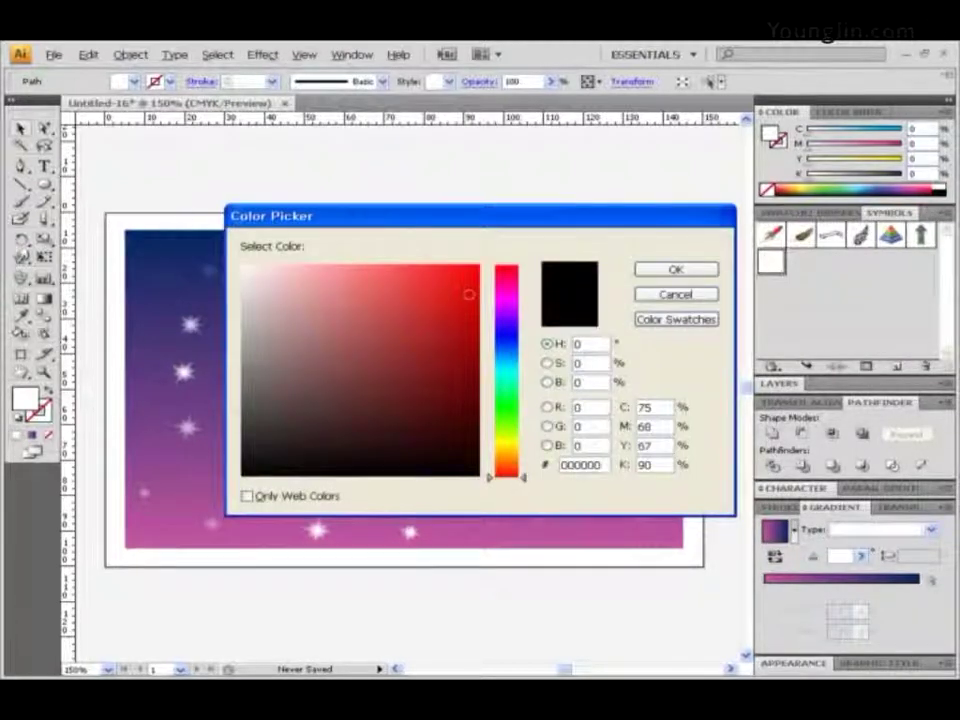
pyautogui.click(268, 264)
pyautogui.moveTo(270, 265); pyautogui.dragTo(244, 264)
pyautogui.click(663, 272)
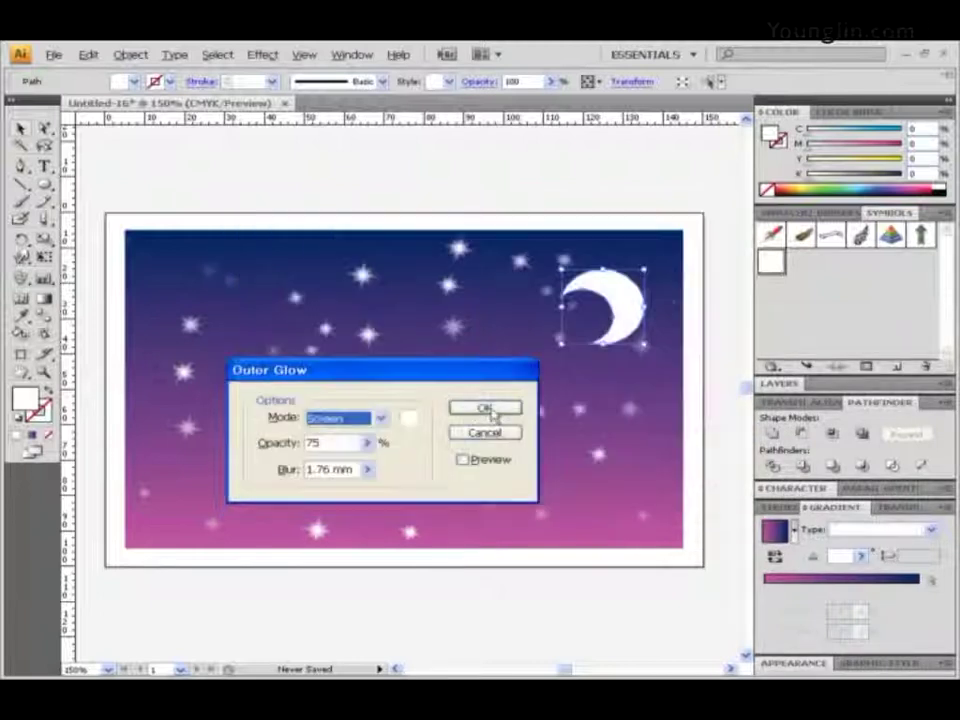
pyautogui.click(488, 461)
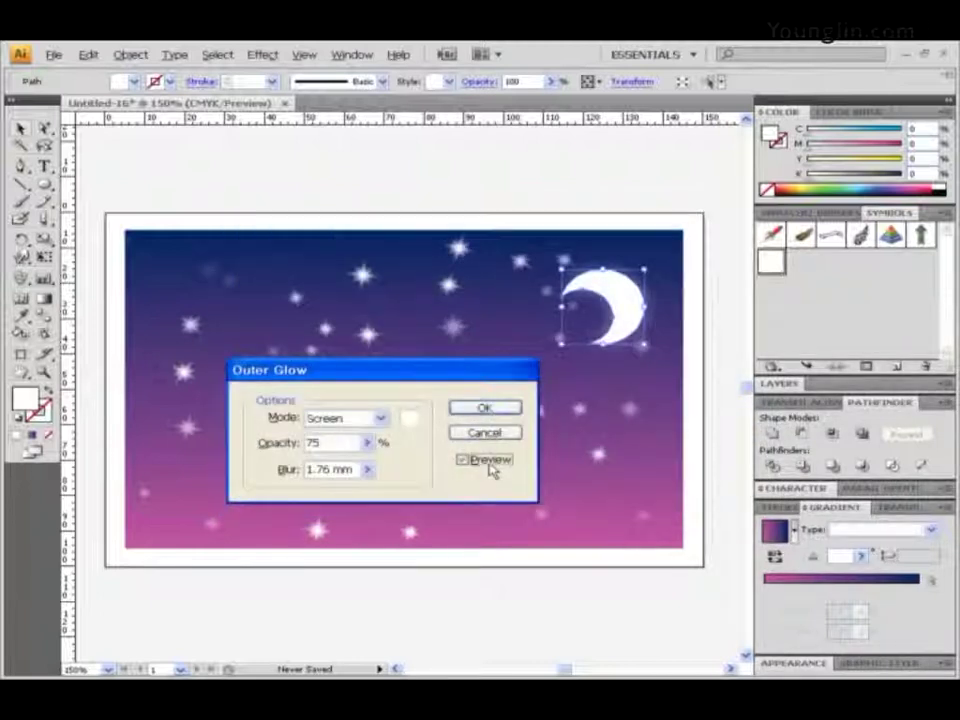
pyautogui.click(488, 410)
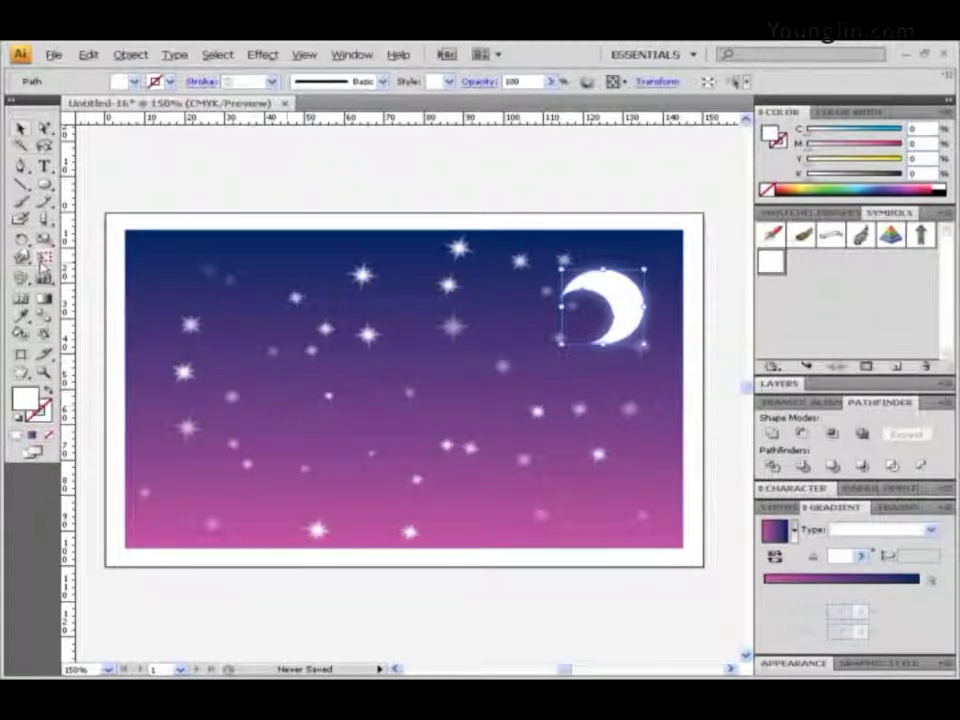
# - Draw an open wavy path about 146 mm wide across the sky with the Pen tool, with a fold around X 50 mm
pyautogui.click(21, 166)
pyautogui.hotkey('ctrl', 'shift', 'a')
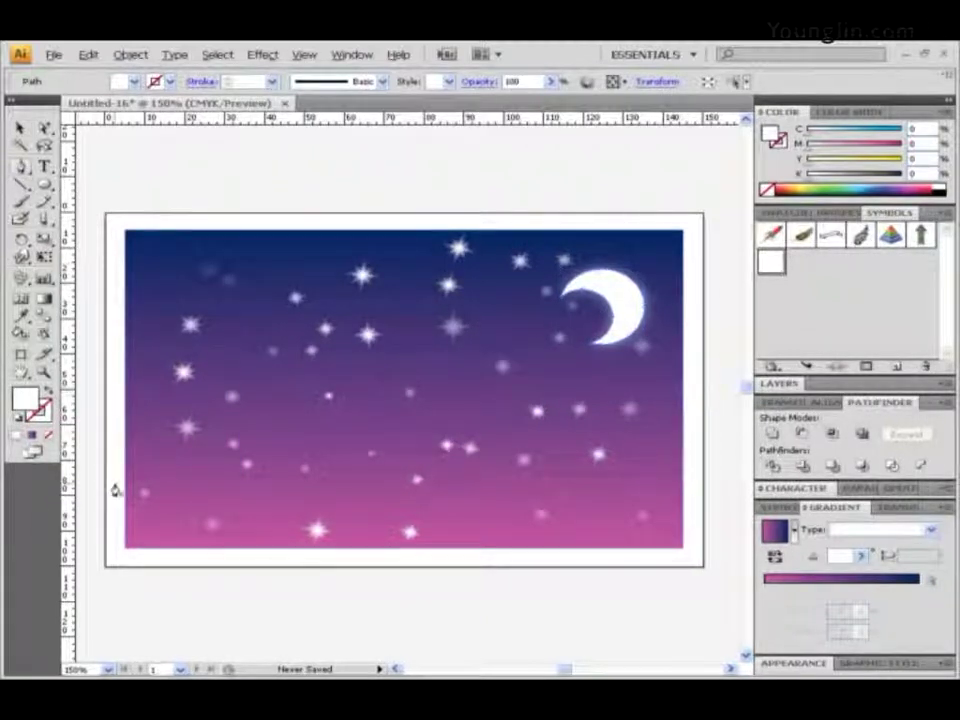
pyautogui.click(115, 485)
pyautogui.moveTo(327, 392); pyautogui.dragTo(364, 389)
pyautogui.moveTo(311, 499); pyautogui.dragTo(376, 493)
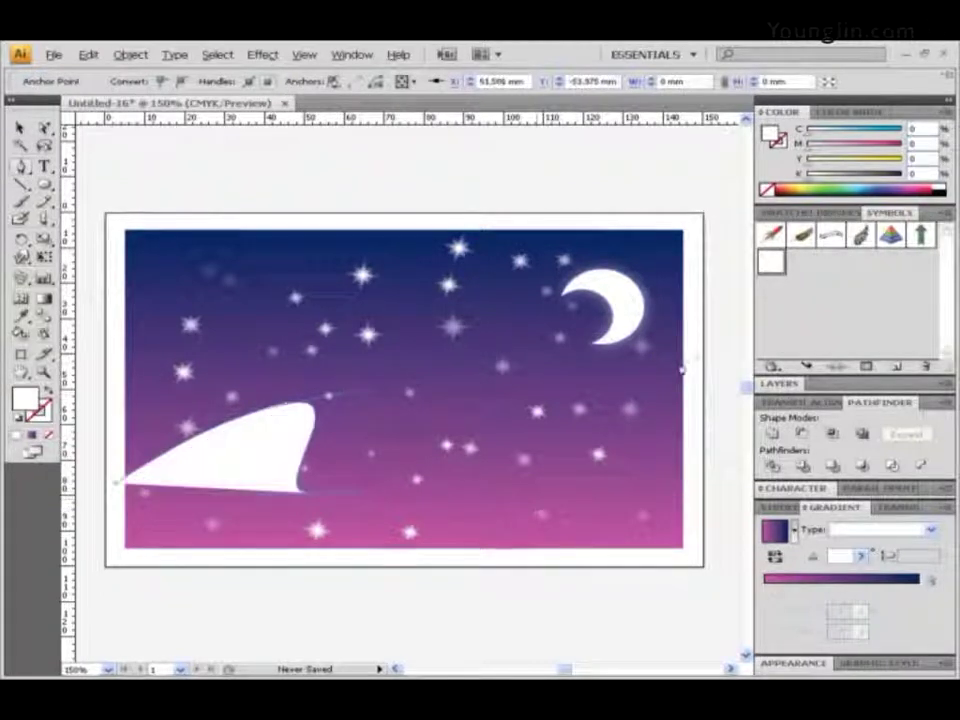
pyautogui.hscroll(3, 705, 318)
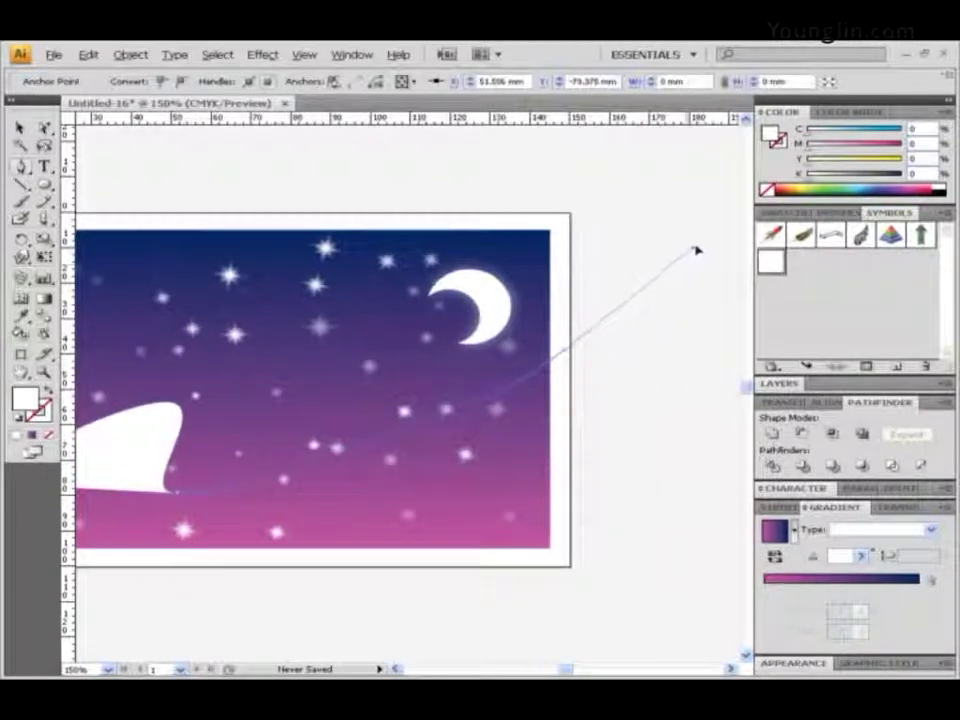
pyautogui.moveTo(695, 248); pyautogui.dragTo(696, 244)
pyautogui.moveTo(397, 443); pyautogui.dragTo(541, 384)
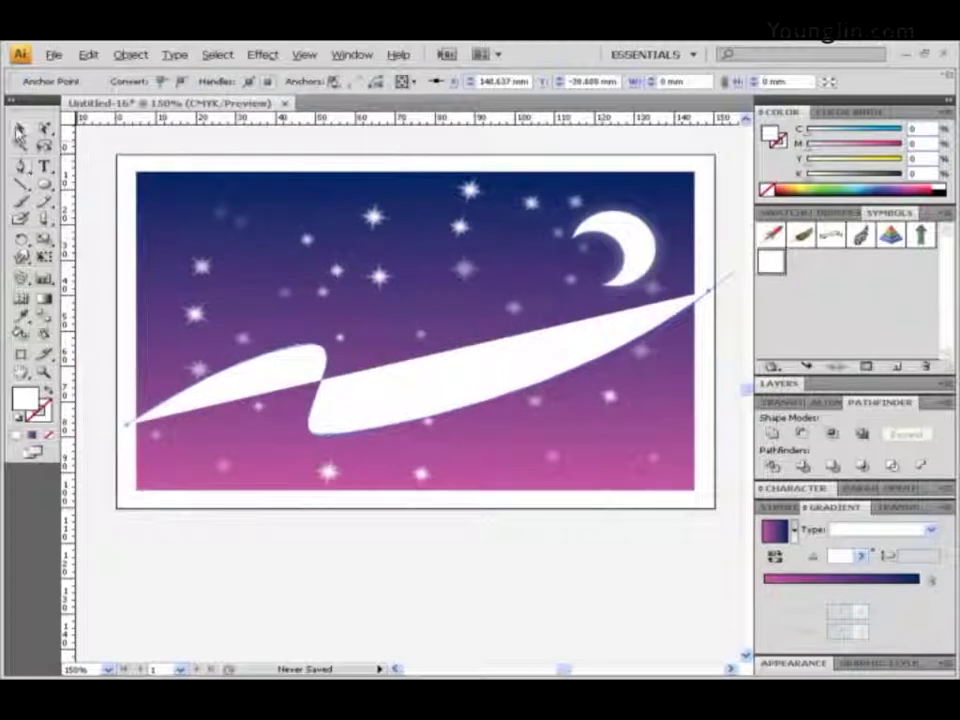
# - Swap the wavy path's fill and stroke so that it has no fill and a white 1 pt stroke
pyautogui.click(18, 130)
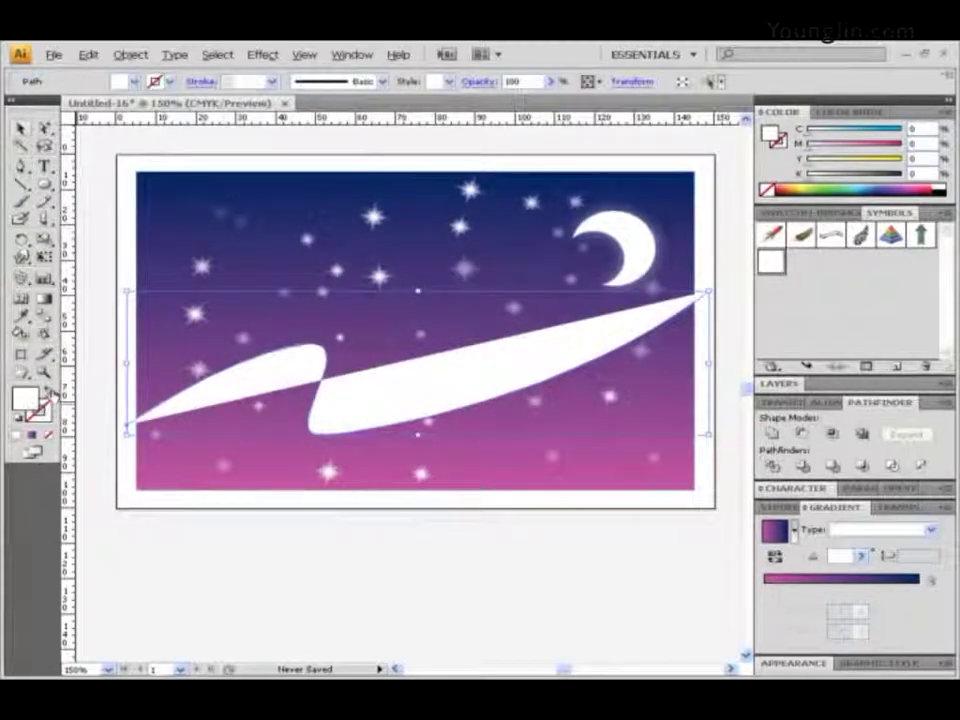
pyautogui.hotkey('shift', 'x')
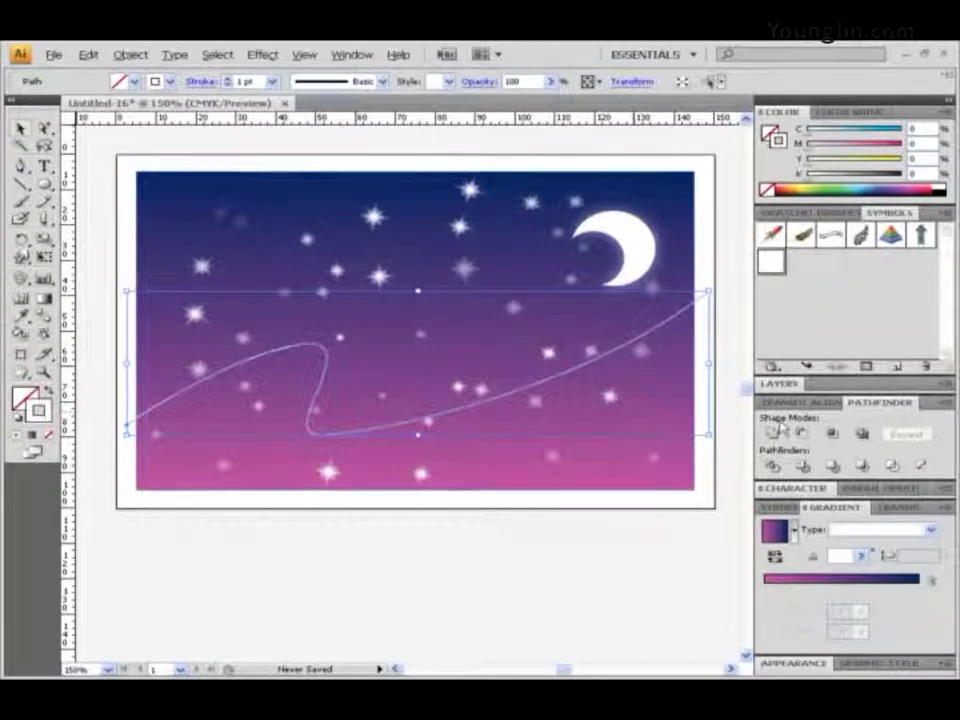
pyautogui.click(775, 508)
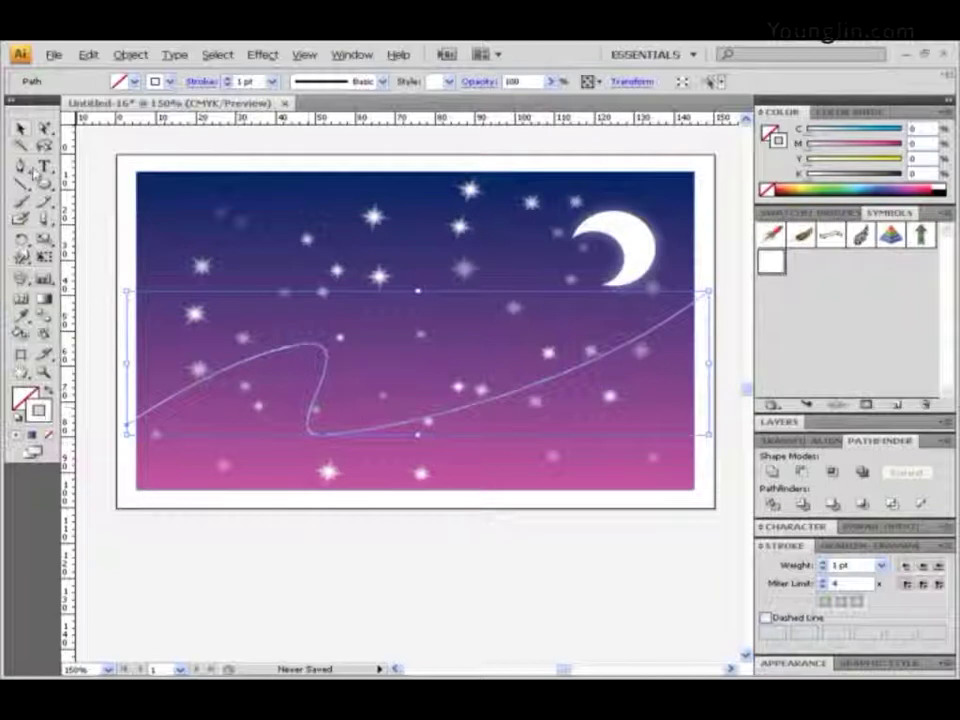
# - Draw a second wavy path about 146 mm wide with the Pen tool, slightly below the first and following its fold
pyautogui.press('p')
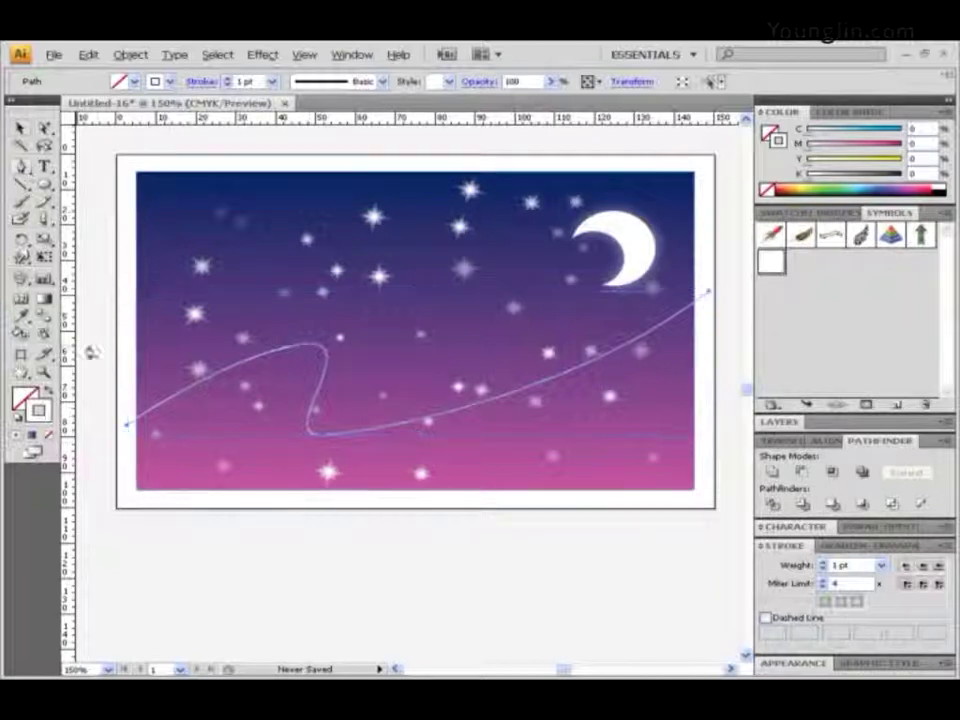
pyautogui.click(126, 440)
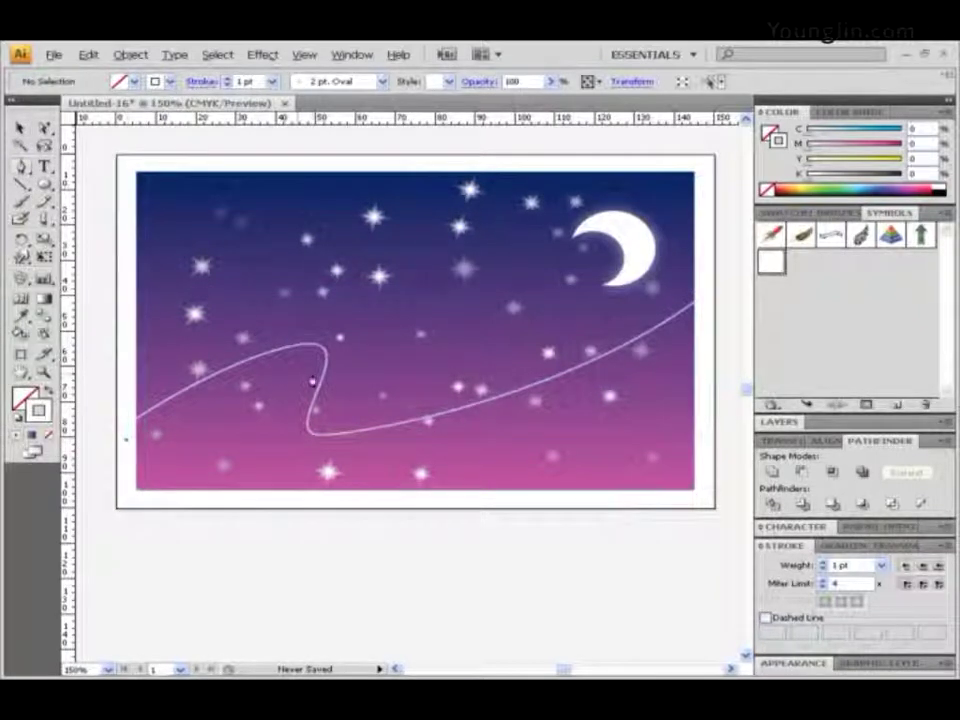
pyautogui.moveTo(368, 373); pyautogui.dragTo(379, 371)
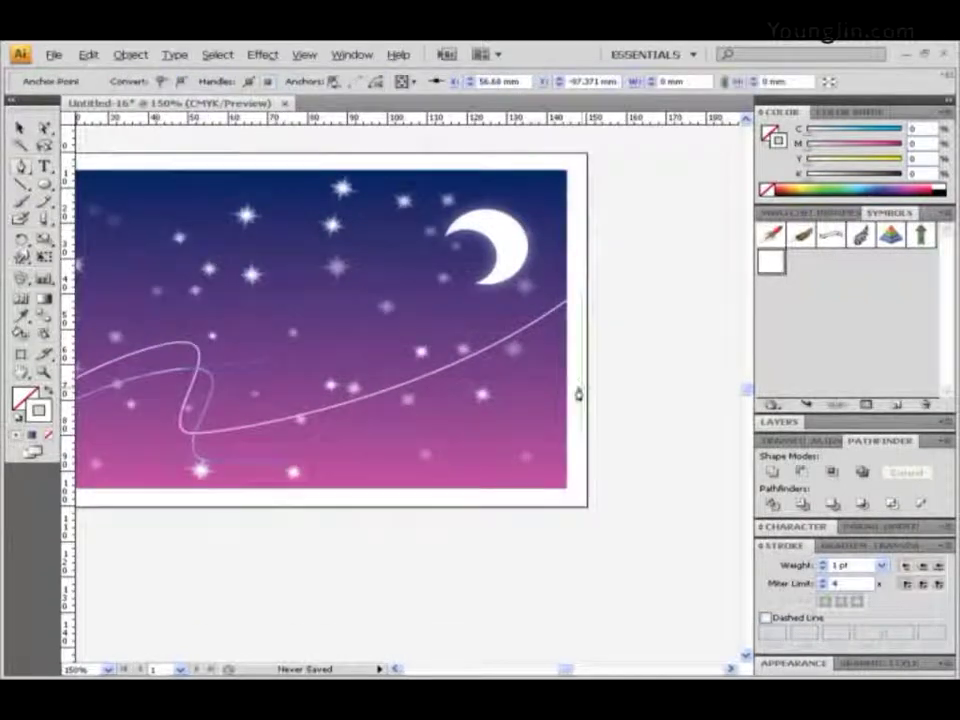
pyautogui.moveTo(580, 389); pyautogui.dragTo(664, 324)
pyautogui.moveTo(358, 402); pyautogui.dragTo(513, 364)
pyautogui.press('v')
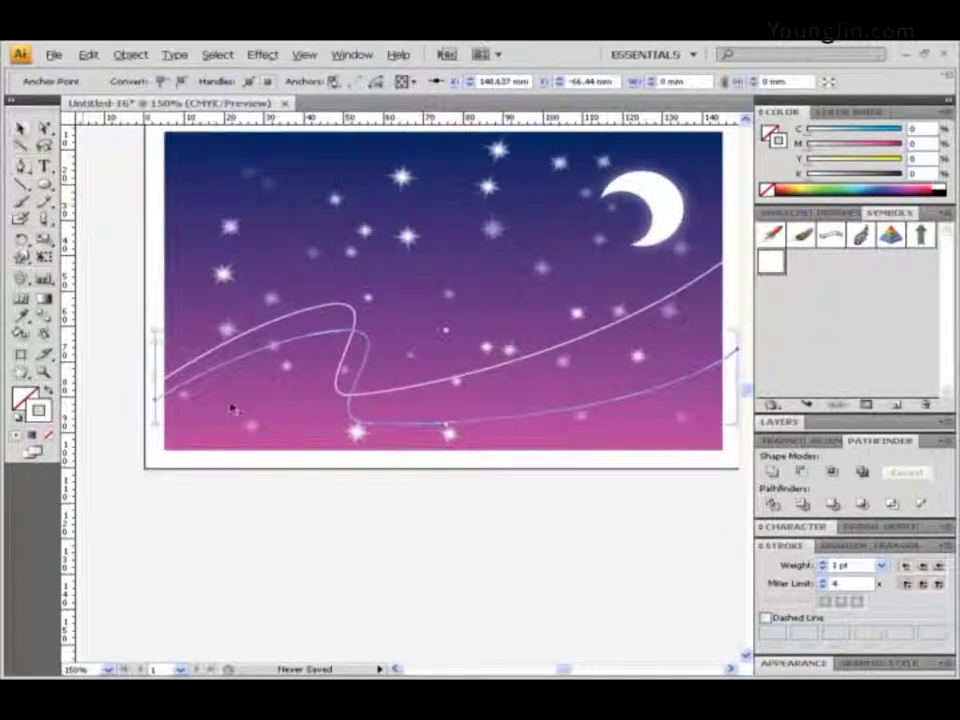
# - Set the upper wavy path's opacity to 10%
pyautogui.click(336, 309)
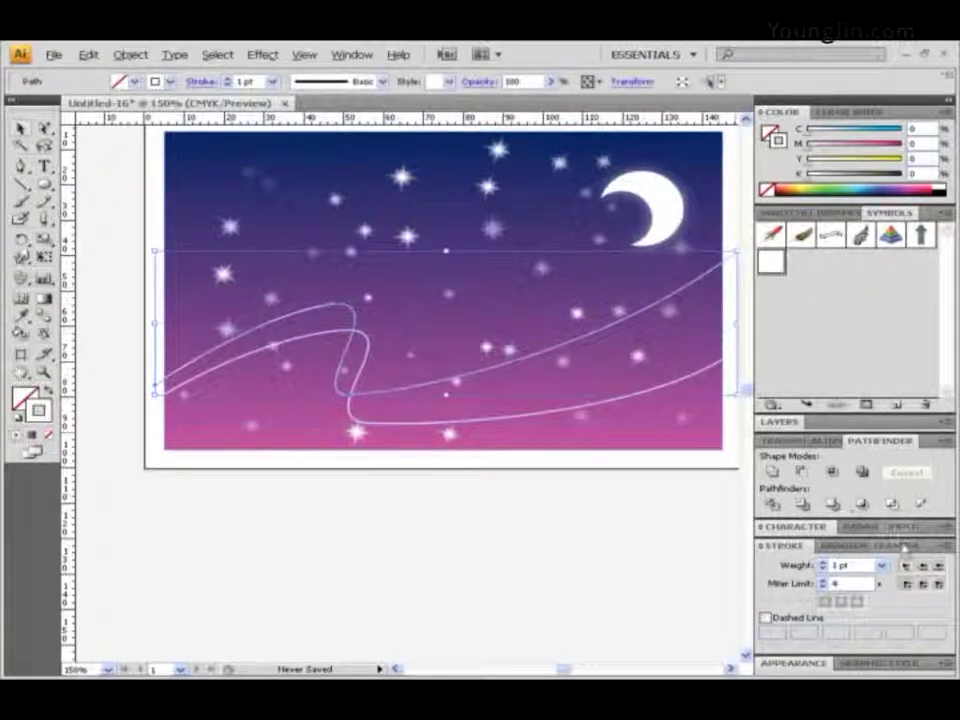
pyautogui.click(900, 546)
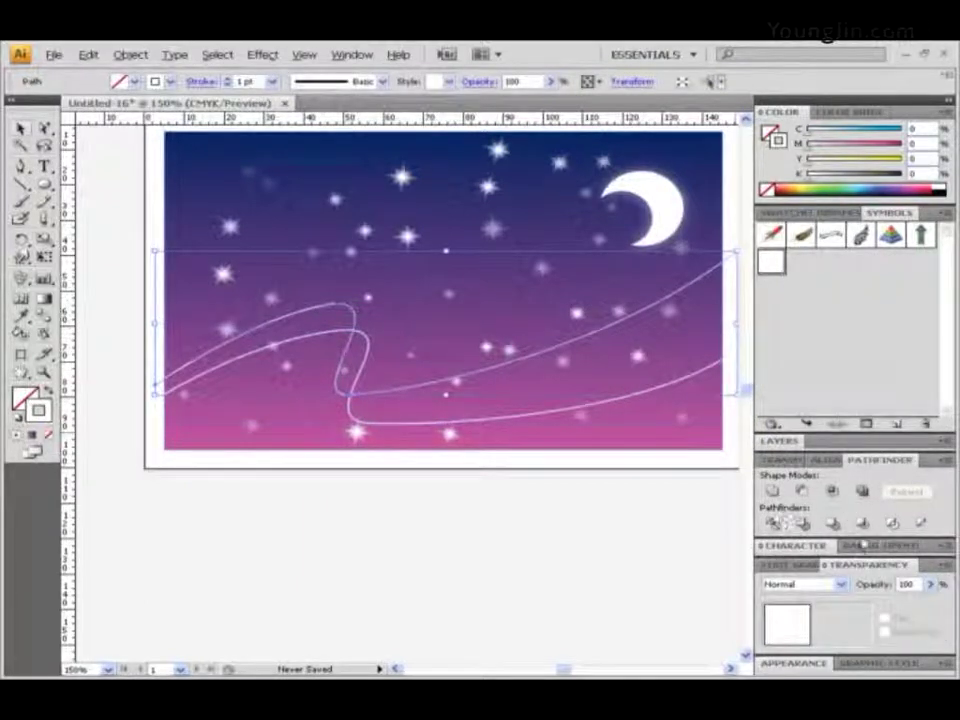
pyautogui.moveTo(916, 584); pyautogui.dragTo(844, 588)
pyautogui.write('10')
pyautogui.press('Return')
# - Set the lower wavy path's opacity to 70%
pyautogui.click(520, 423)
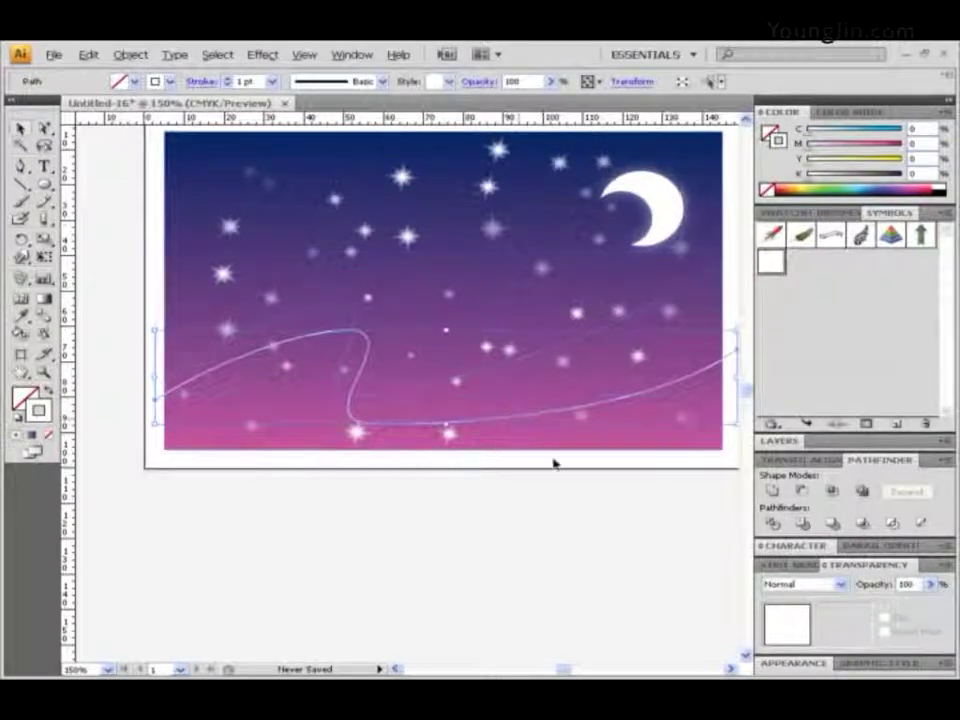
pyautogui.click(905, 584)
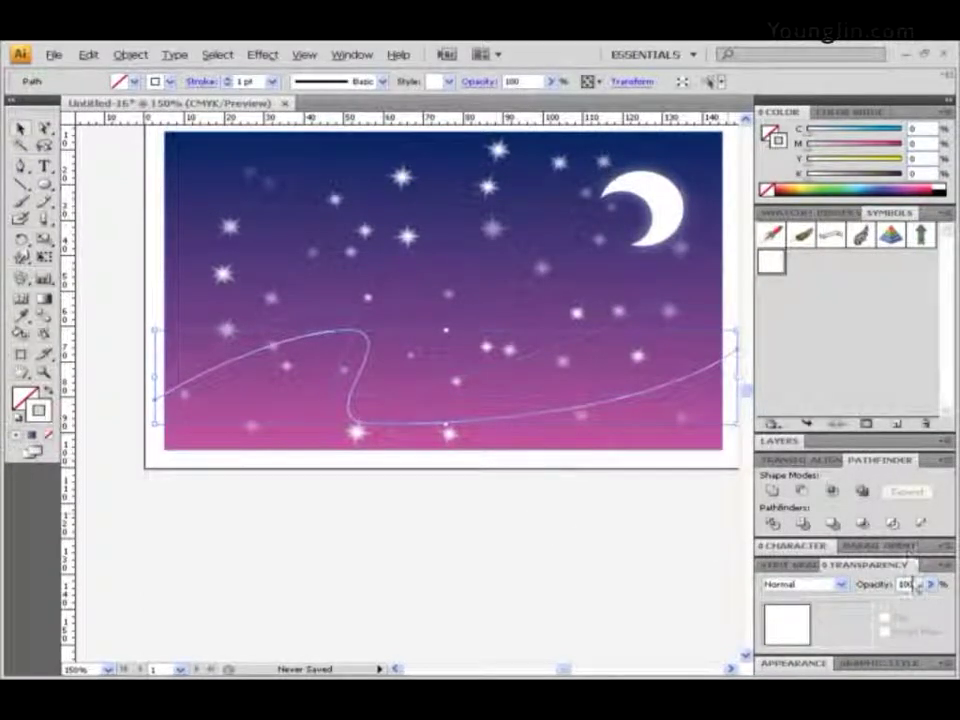
pyautogui.write('70')
pyautogui.press('Return')
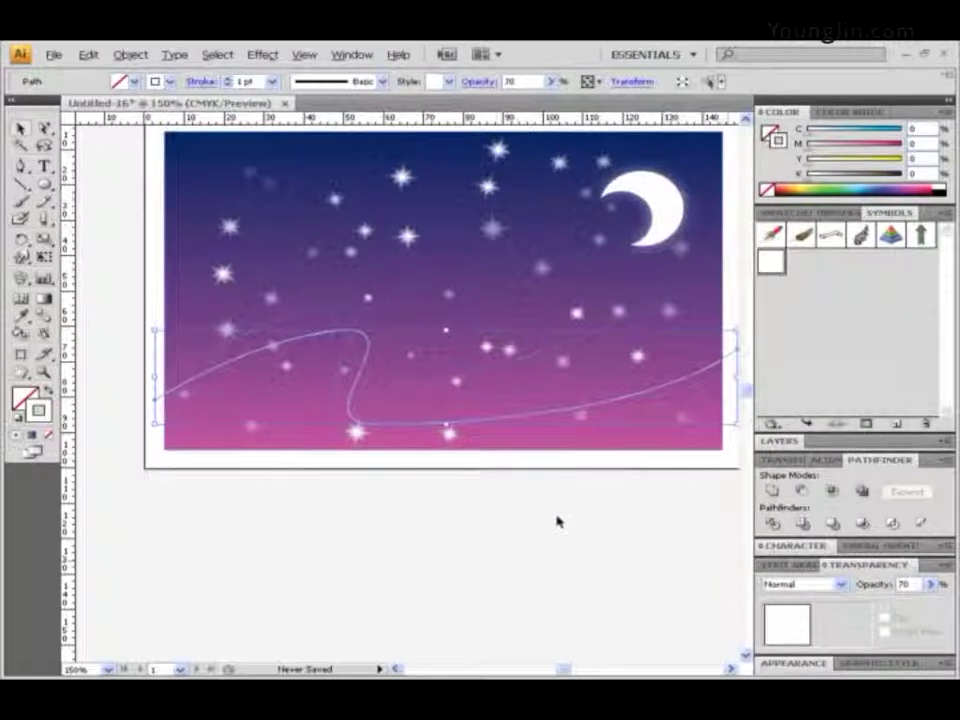
# - Select both wavy paths and make a blend between them
pyautogui.hscroll(3, 500, 420)
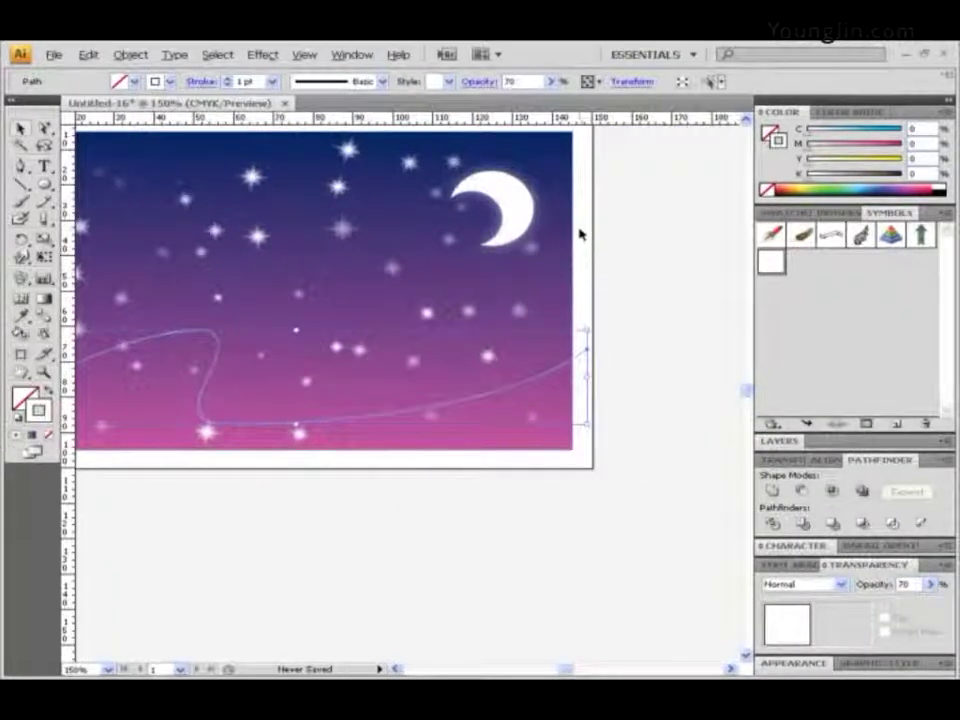
pyautogui.moveTo(580, 230); pyautogui.dragTo(640, 372)
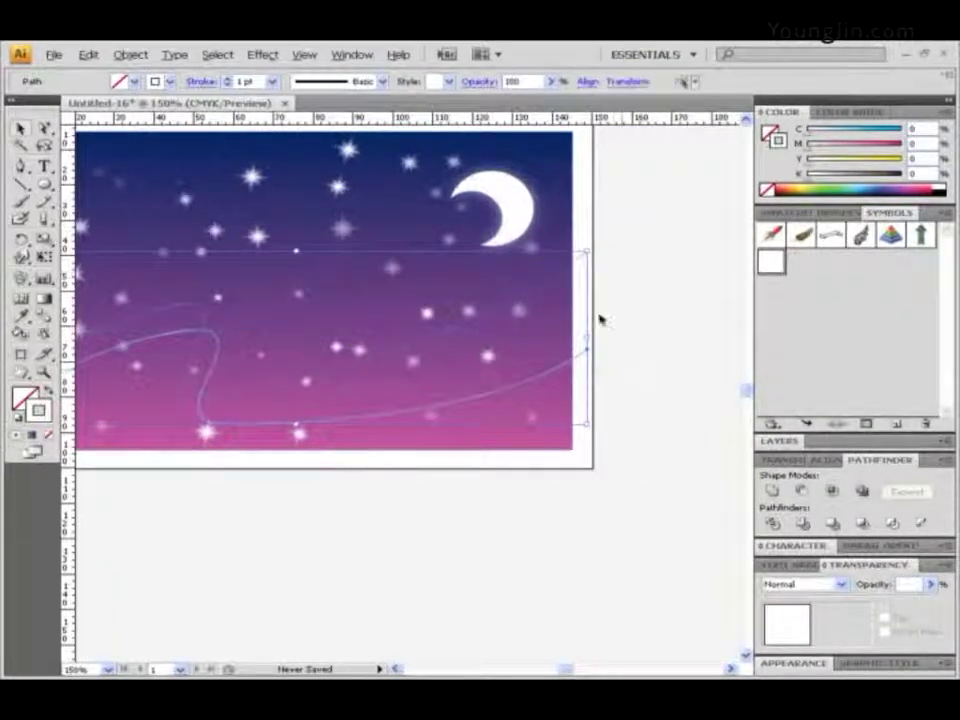
pyautogui.click(131, 54)
pyautogui.moveTo(136, 342)
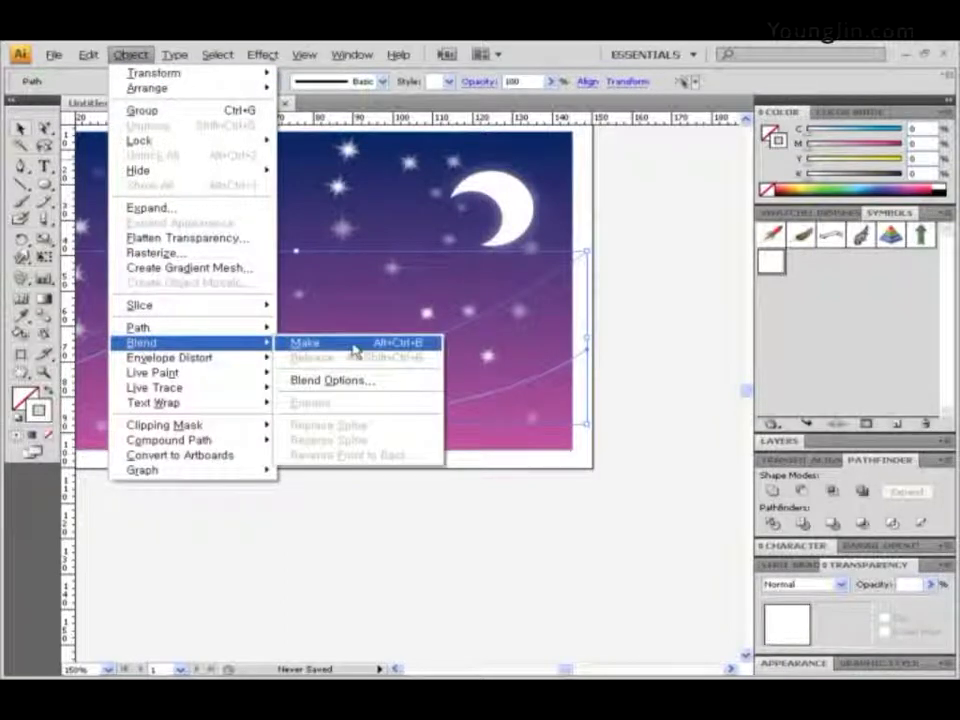
pyautogui.click(354, 345)
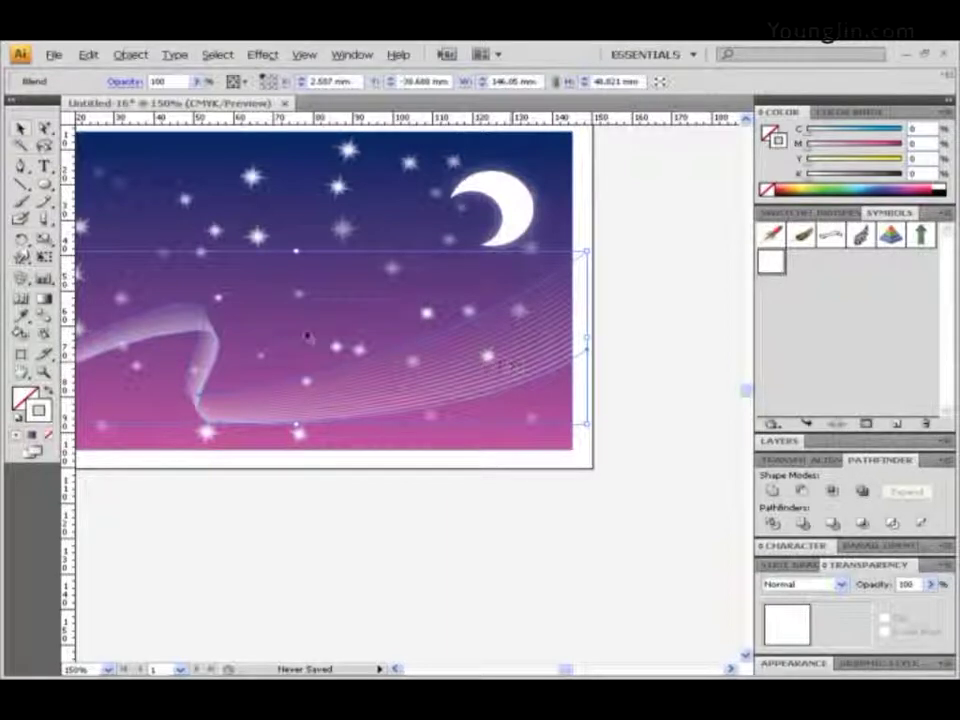
# - Set the blend's spacing to Specified Steps with 15 steps in the Blend Options
pyautogui.doubleClick(44, 314)
pyautogui.click(608, 370)
pyautogui.click(134, 55)
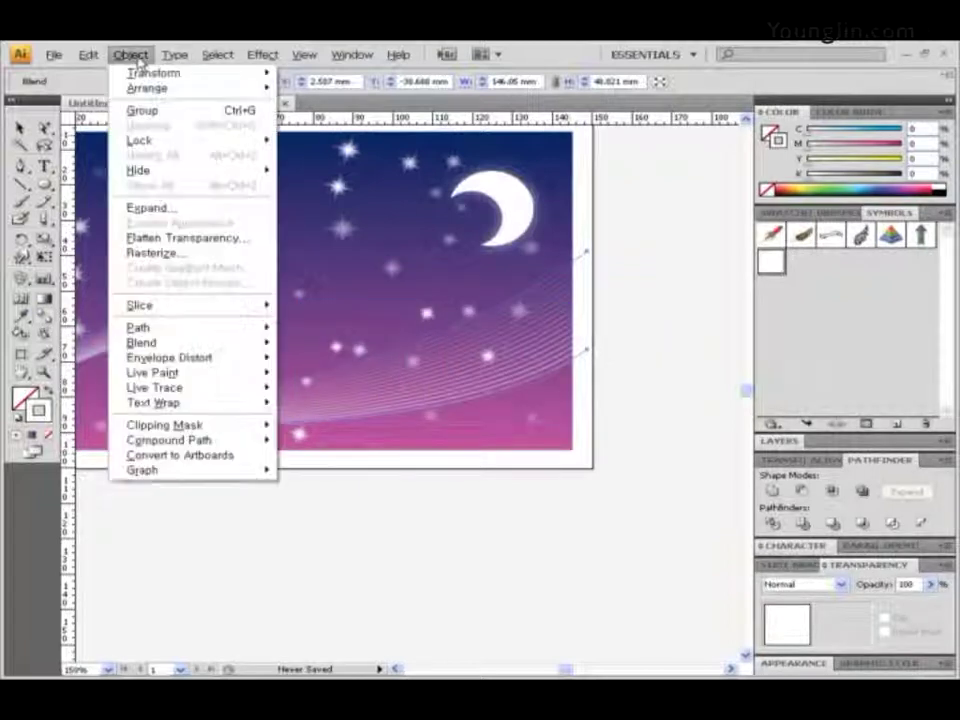
pyautogui.moveTo(150, 342)
pyautogui.click(330, 380)
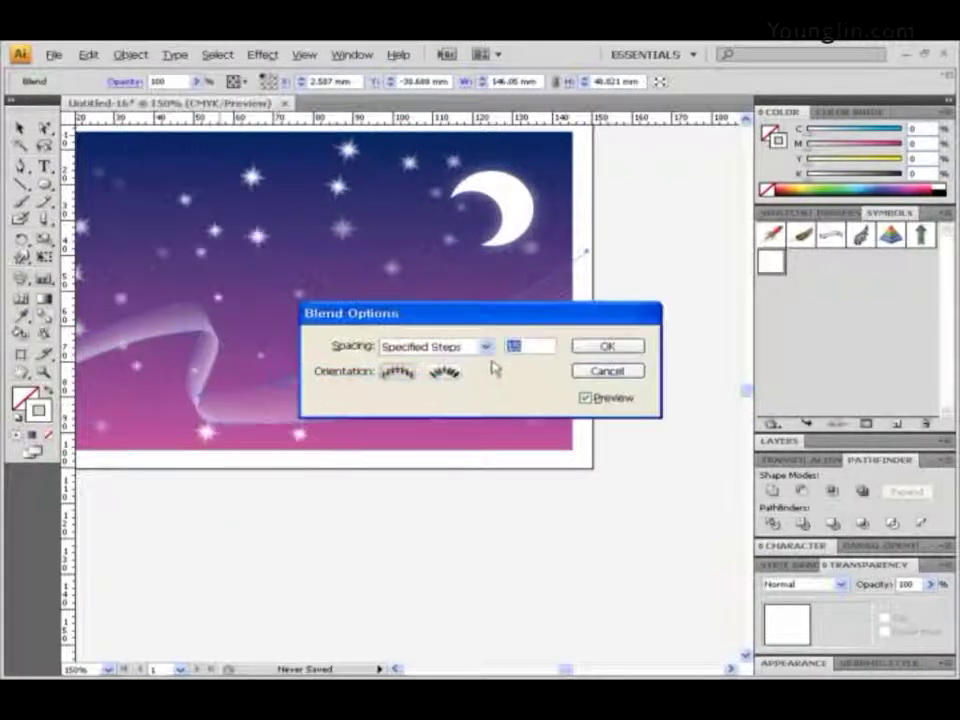
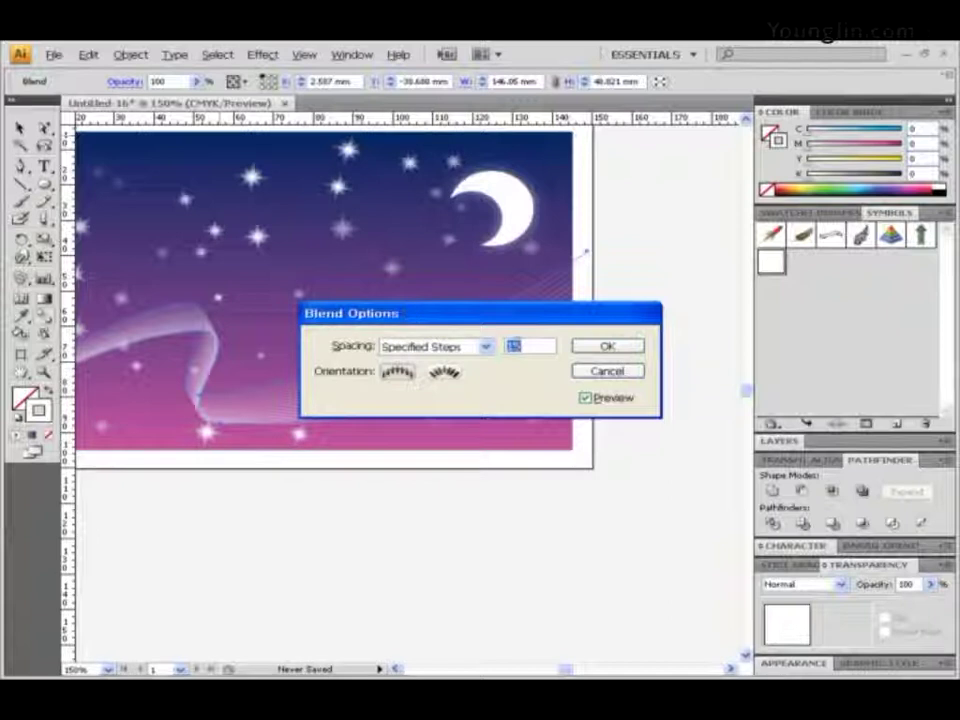
pyautogui.click(615, 350)
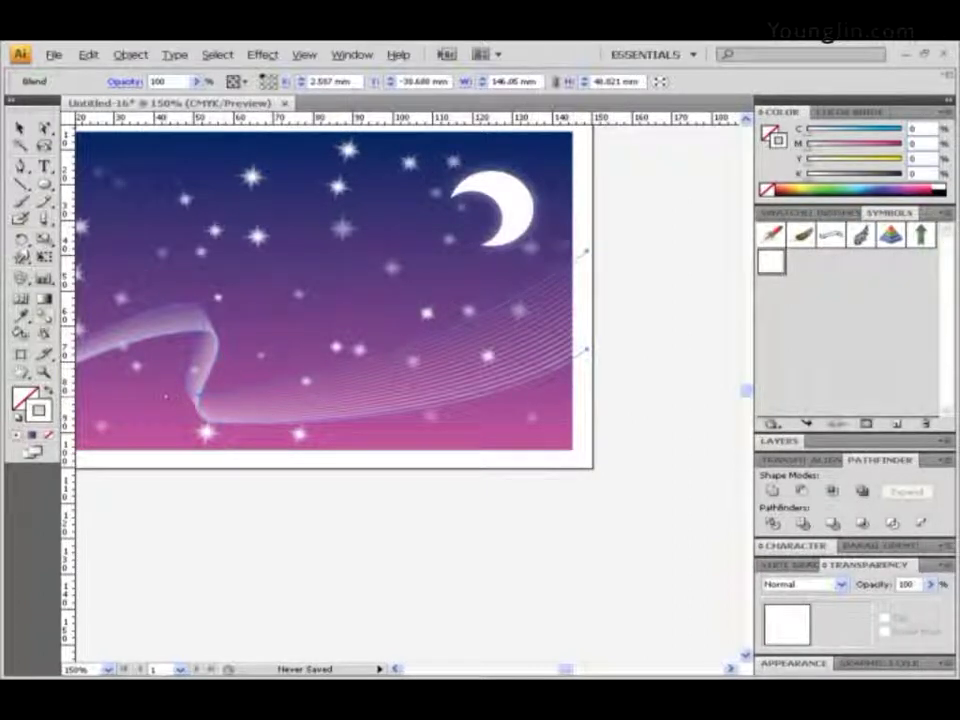
# - Copy the blend's upper path, paste it and place the copy along the ribbon's upper edge
pyautogui.click(45, 128)
pyautogui.click(645, 305)
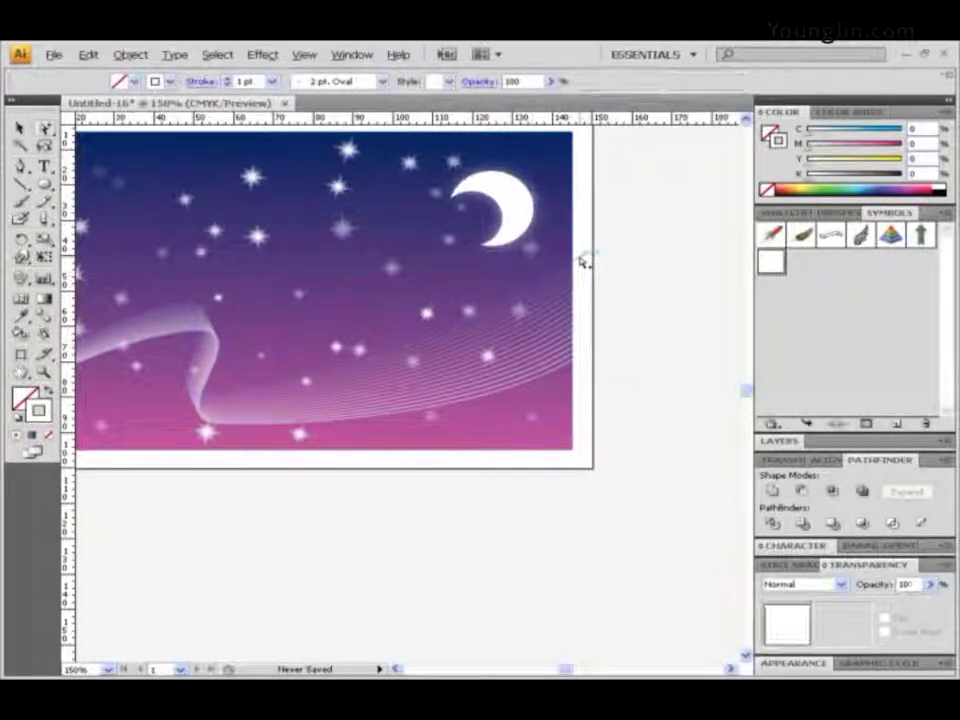
pyautogui.click(584, 259)
pyautogui.click(88, 56)
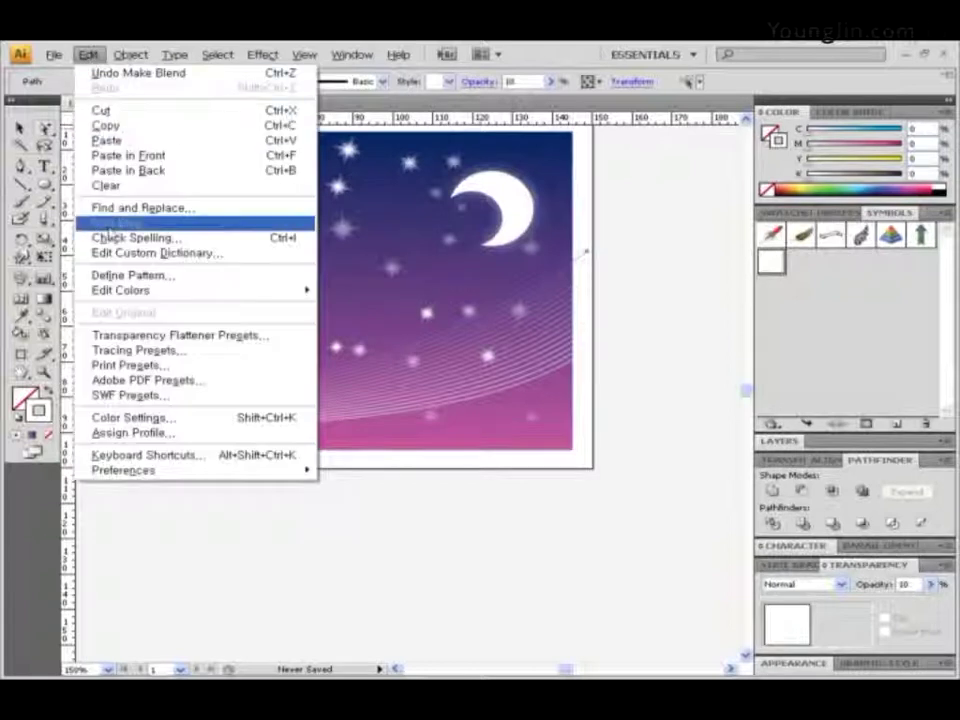
pyautogui.click(128, 129)
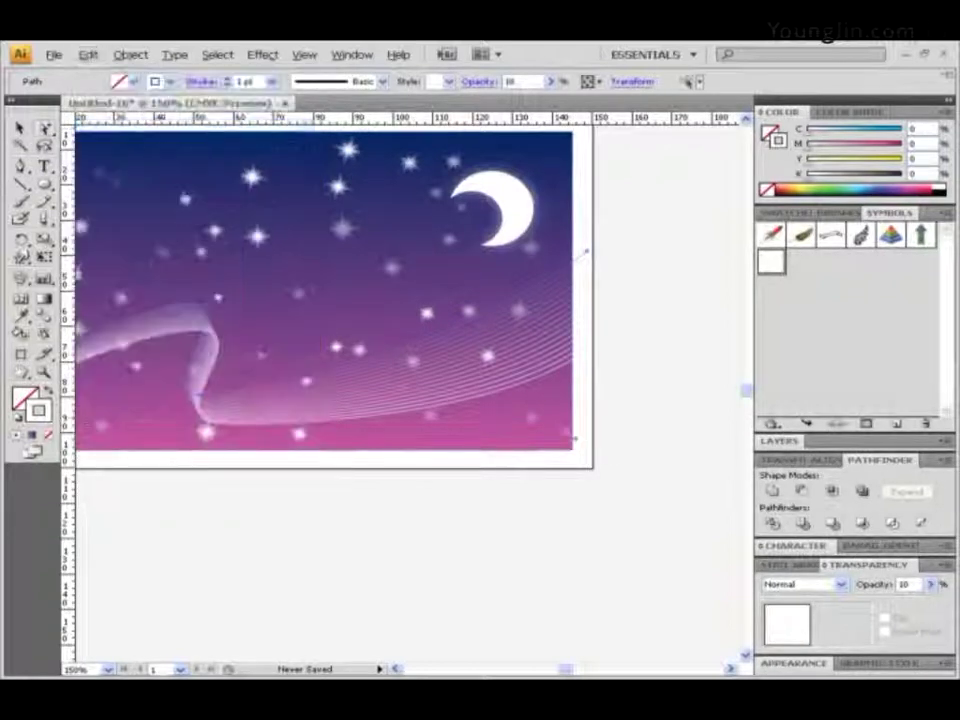
pyautogui.click(637, 305)
pyautogui.click(86, 60)
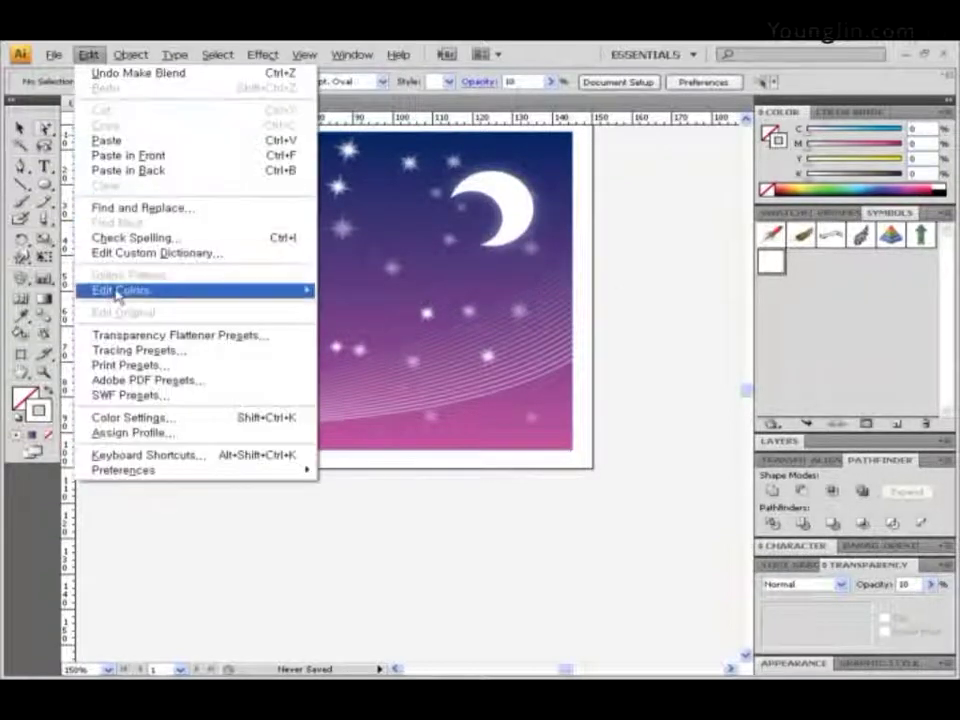
pyautogui.click(129, 139)
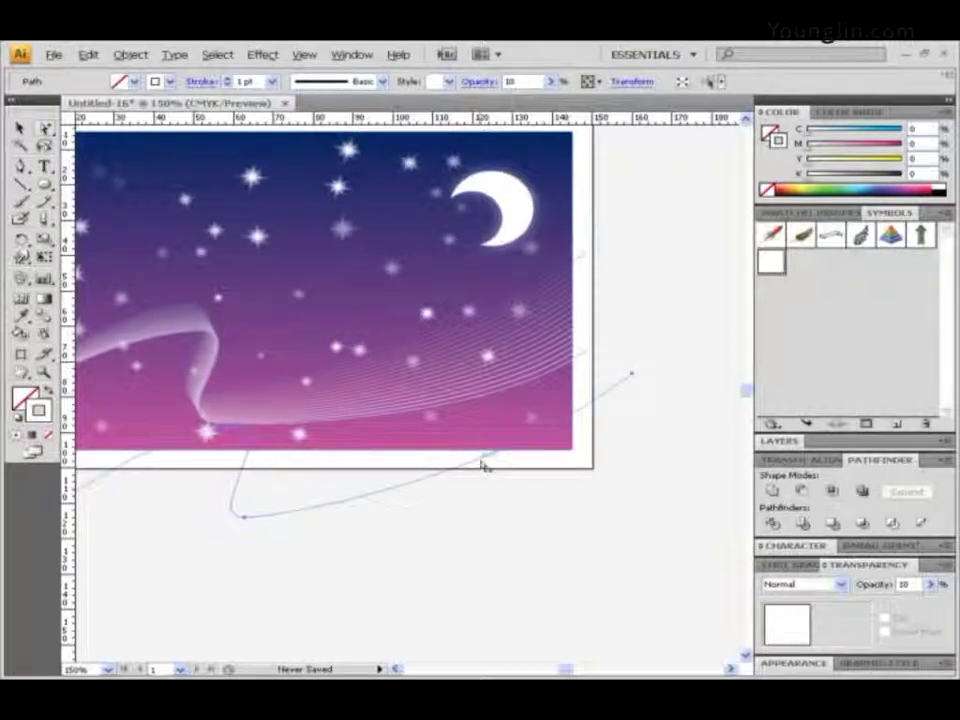
pyautogui.moveTo(484, 462)
pyautogui.mouseDown()
pyautogui.moveTo(449, 343)
pyautogui.moveTo(461, 318)
pyautogui.mouseUp()
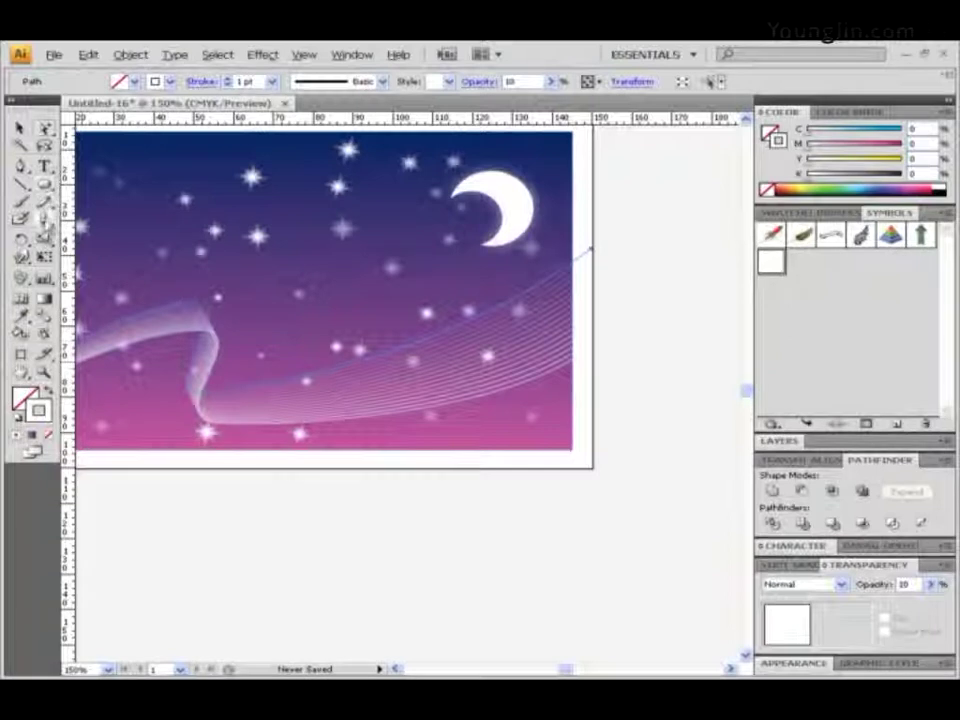
# - Split the pasted path with the Scissors tool at about X 58 mm, just right of the ribbon's fold
pyautogui.moveTo(45, 218); pyautogui.dragTo(88, 255)
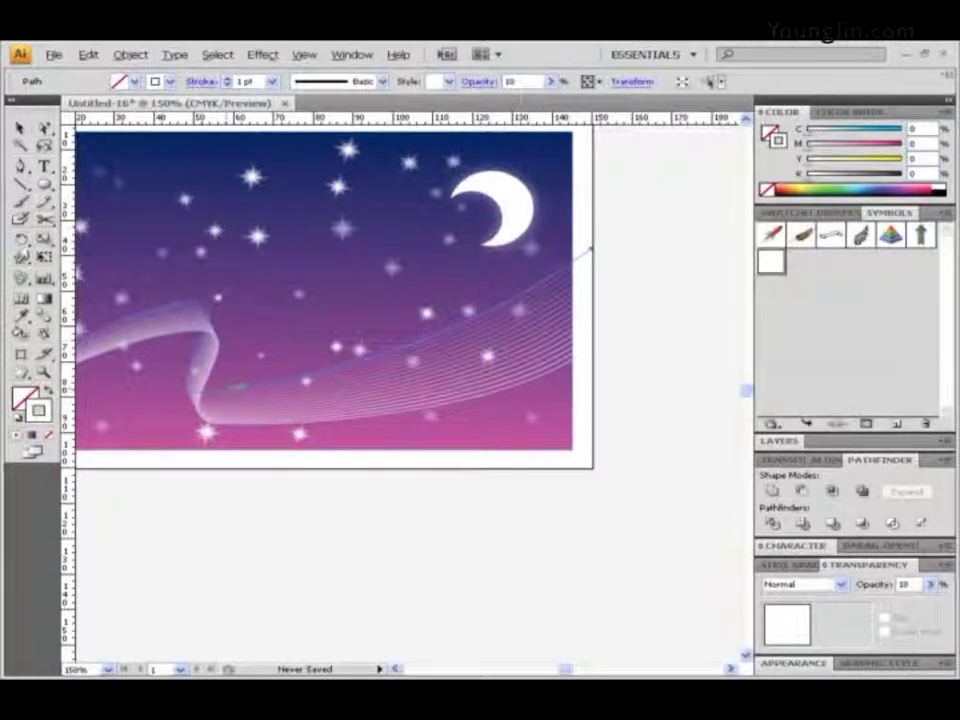
pyautogui.click(234, 387)
pyautogui.click(45, 127)
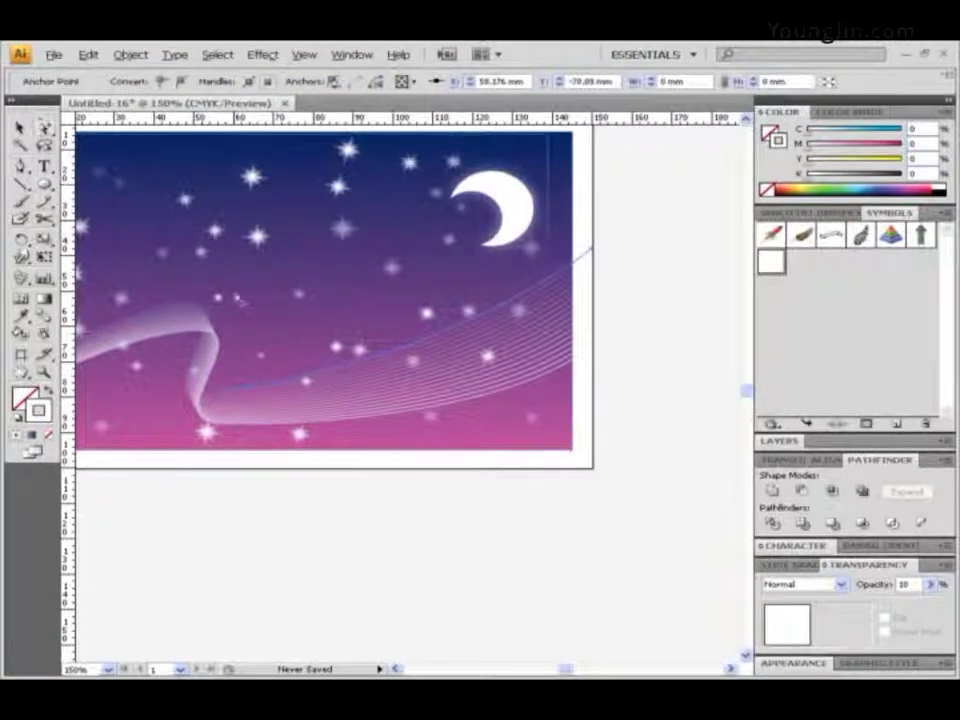
pyautogui.click(214, 305)
pyautogui.click(607, 440)
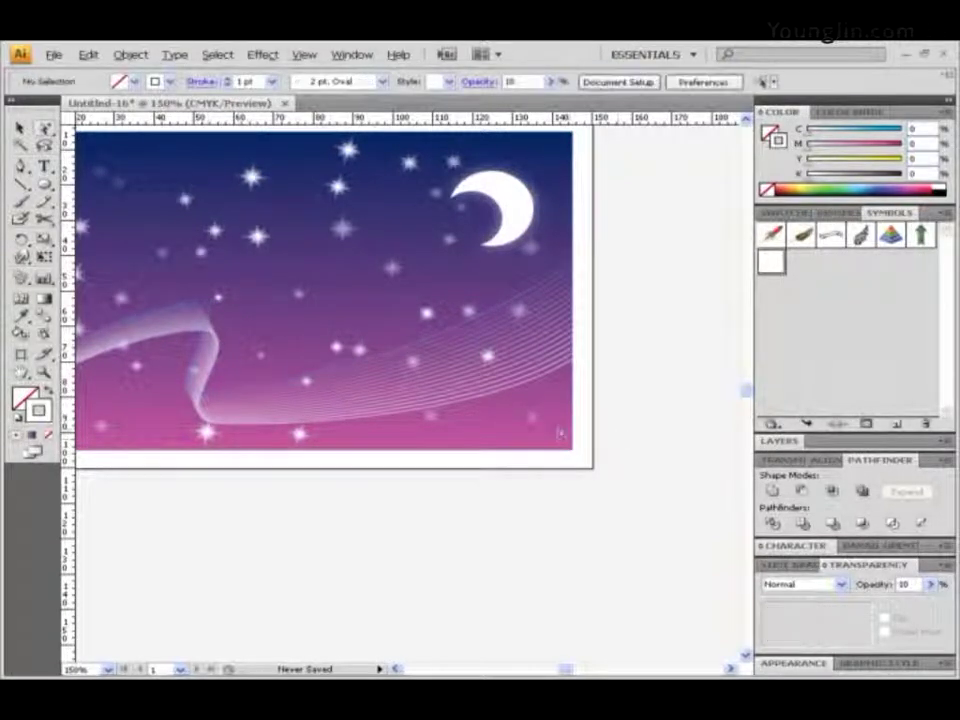
# - Place the copied white 24 pt Times New Roman text "LIGHT OF THE NIGHT" along the split path on the ribbon's upper edge
pyautogui.click(368, 363)
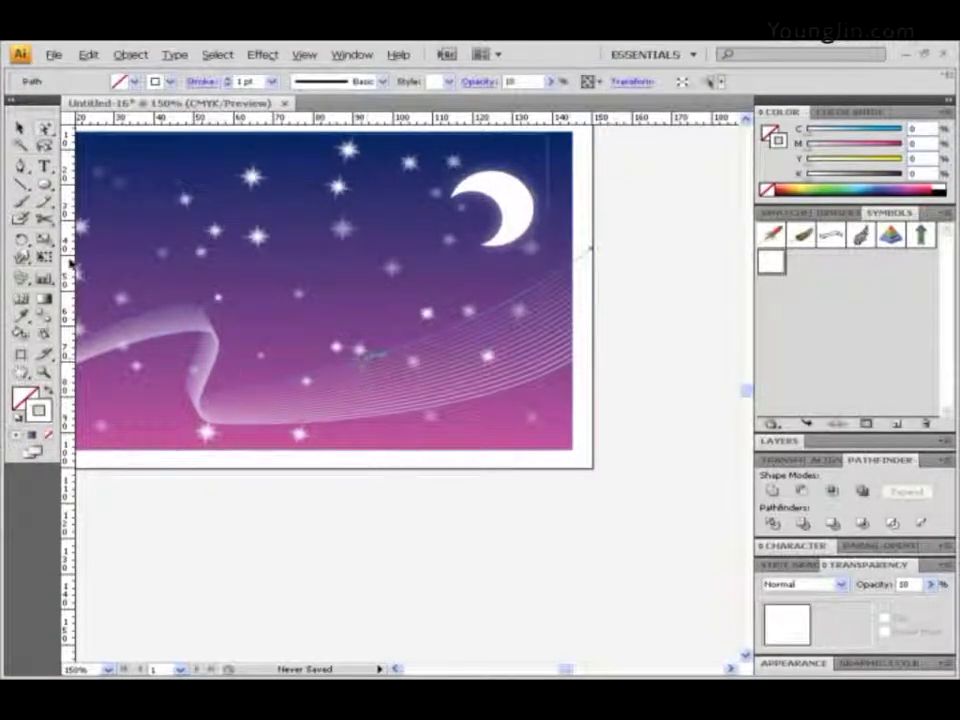
pyautogui.moveTo(45, 165); pyautogui.dragTo(146, 205)
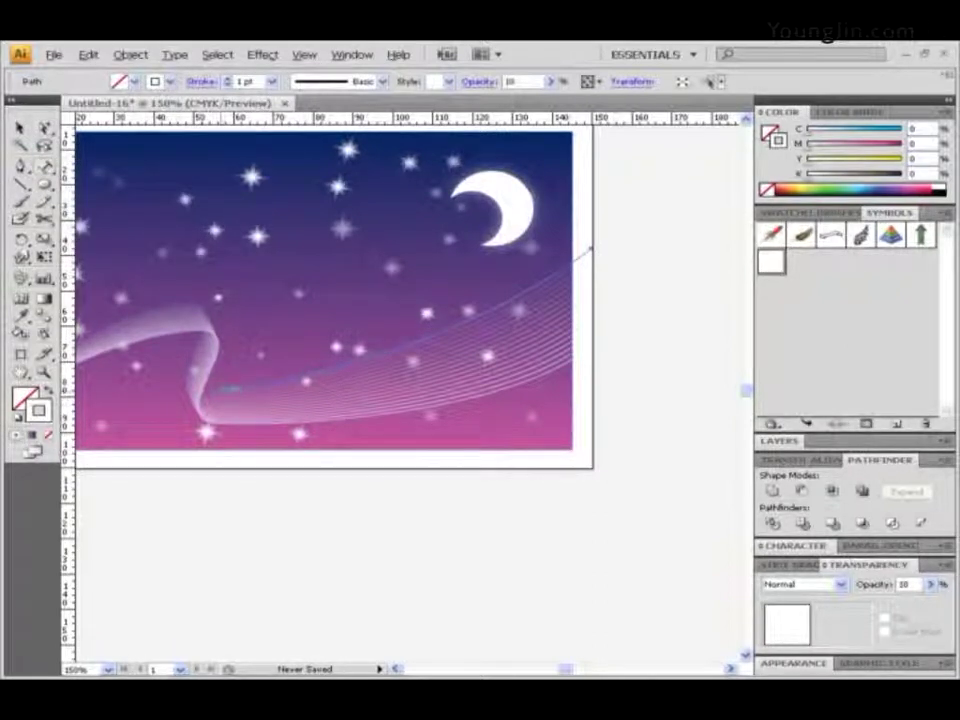
pyautogui.click(243, 385)
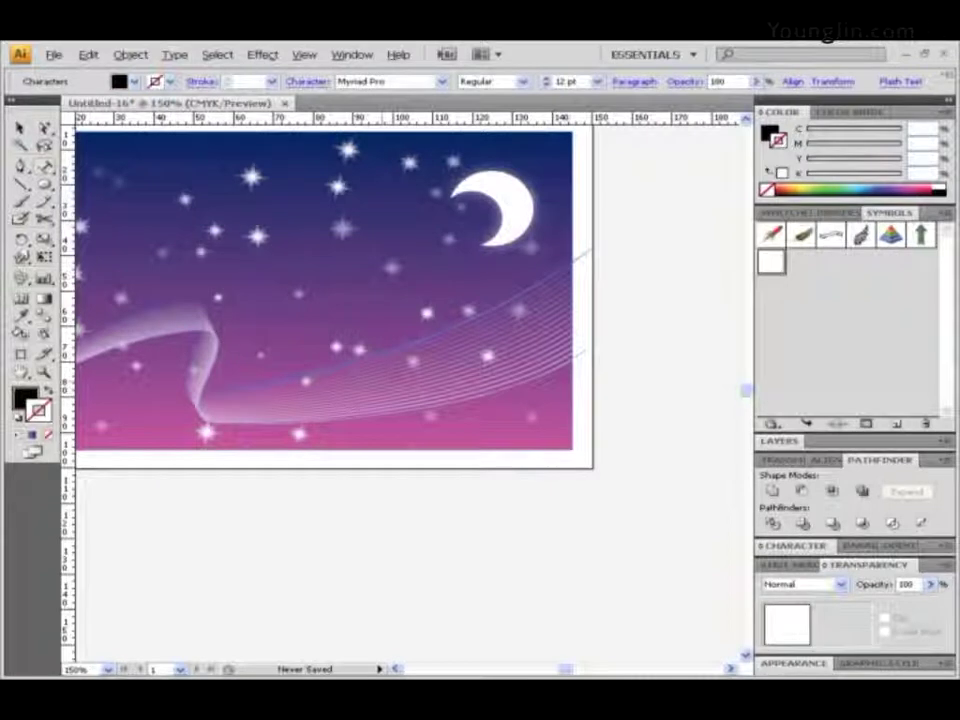
pyautogui.hotkey('ctrl', 'v')
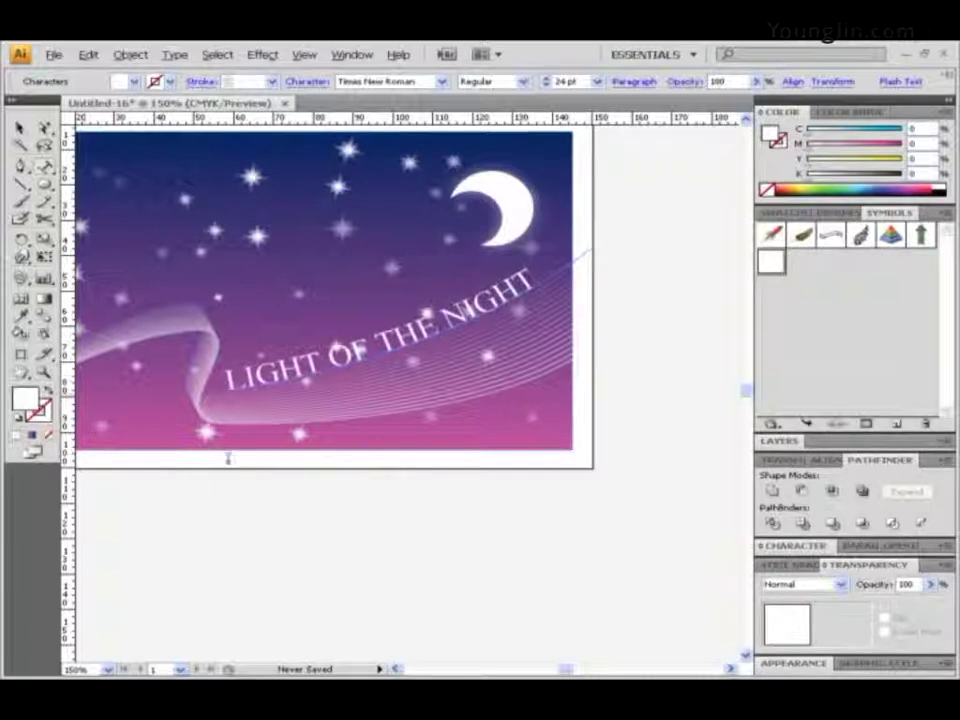
# - Duplicate the gradient background rectangle in place with a Move copy of 0 mm horizontal and 0 mm vertical
pyautogui.click(20, 372)
pyautogui.moveTo(351, 347); pyautogui.dragTo(467, 390)
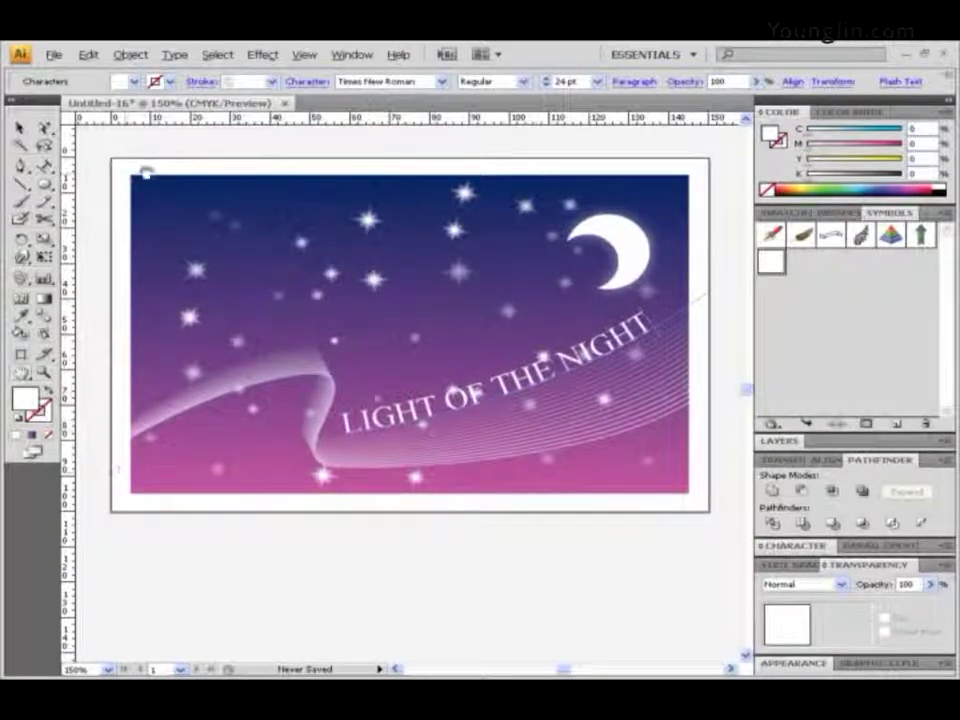
pyautogui.click(20, 127)
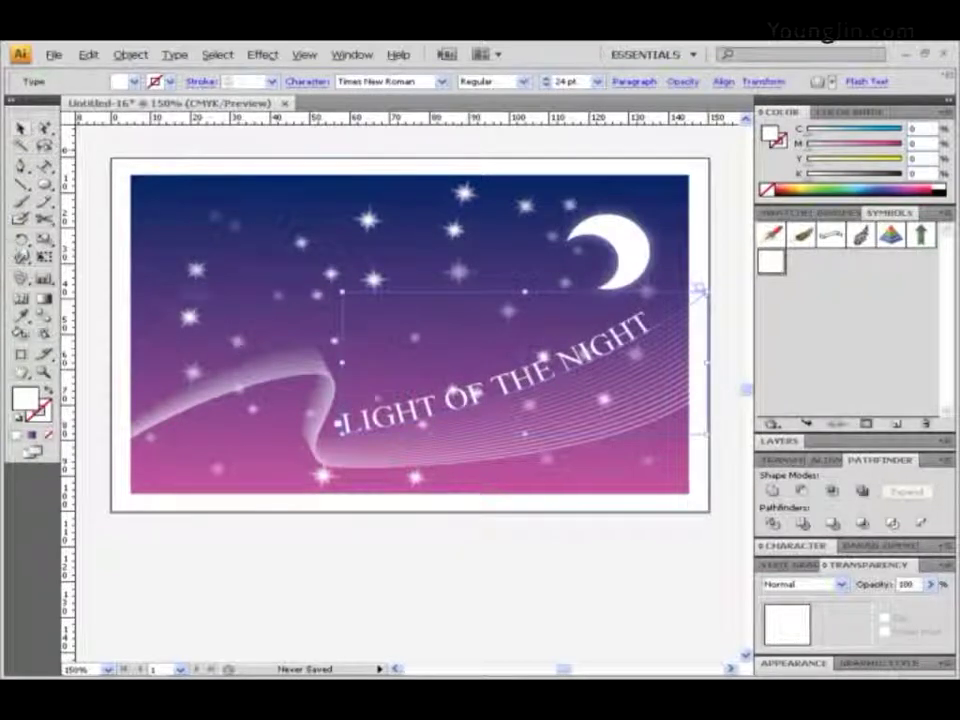
pyautogui.click(152, 190)
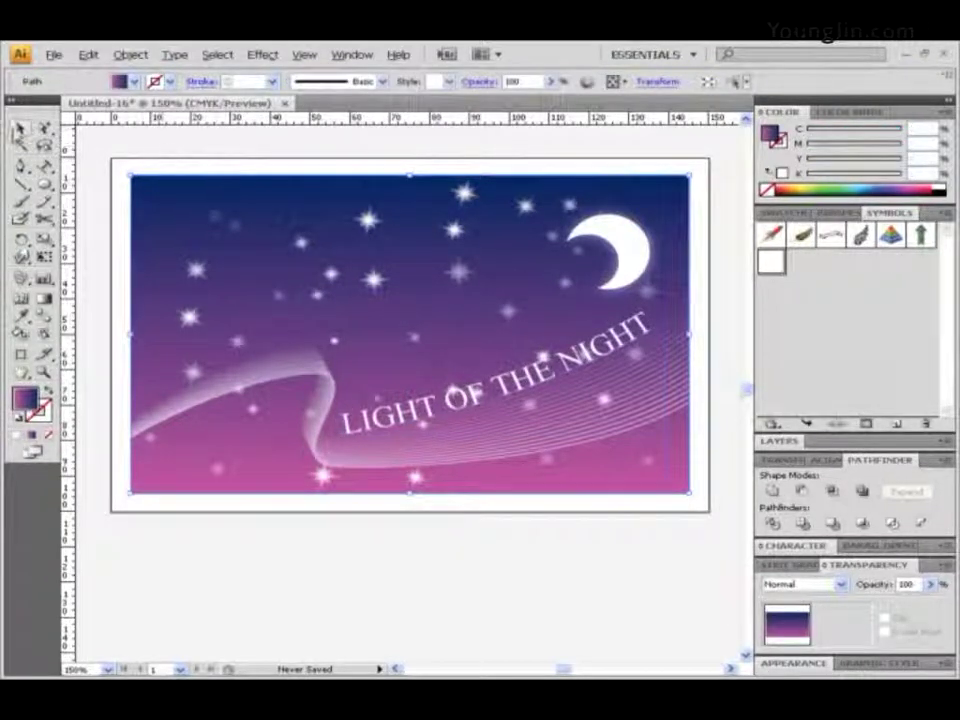
pyautogui.doubleClick(18, 129)
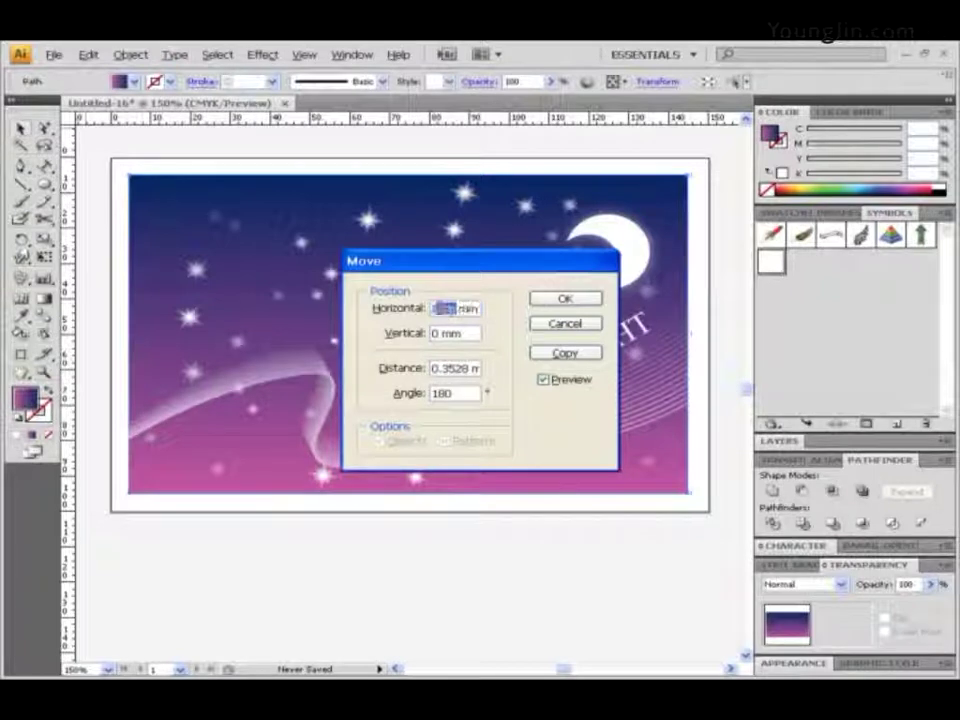
pyautogui.write('0')
pyautogui.press('Tab')
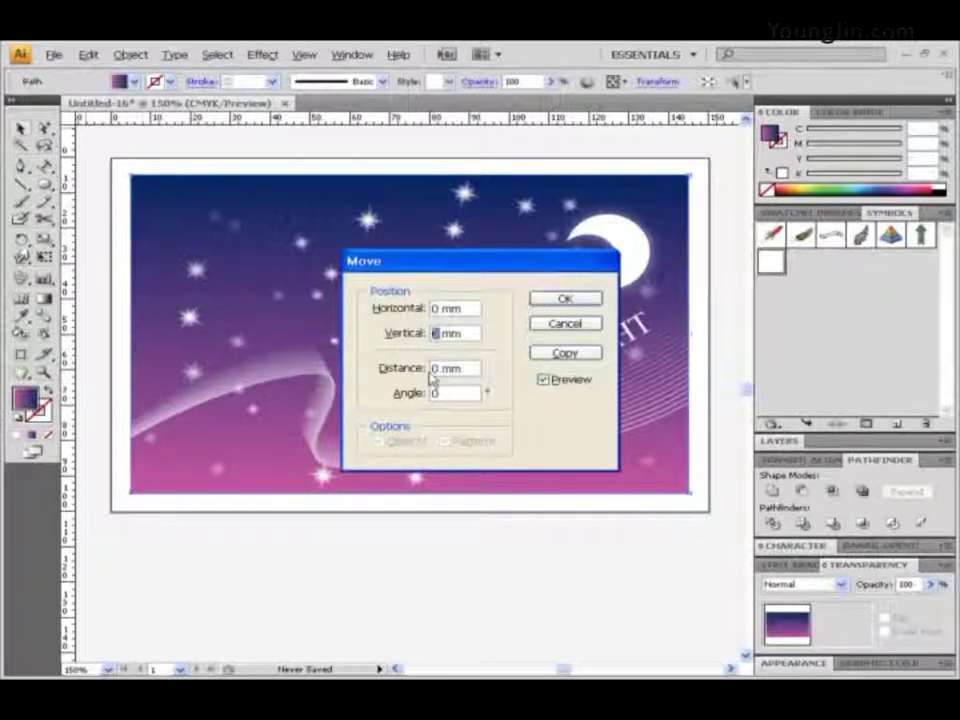
pyautogui.click(570, 353)
# - Bring the duplicated gradient rectangle to the front of all the artwork
pyautogui.click(130, 54)
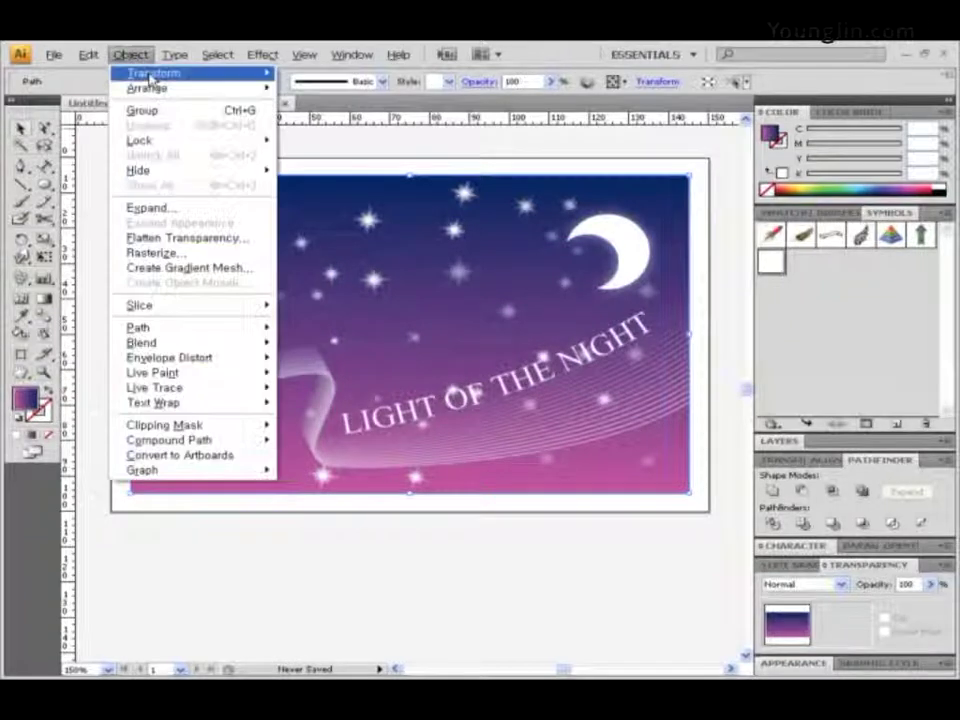
pyautogui.moveTo(156, 88)
pyautogui.click(382, 92)
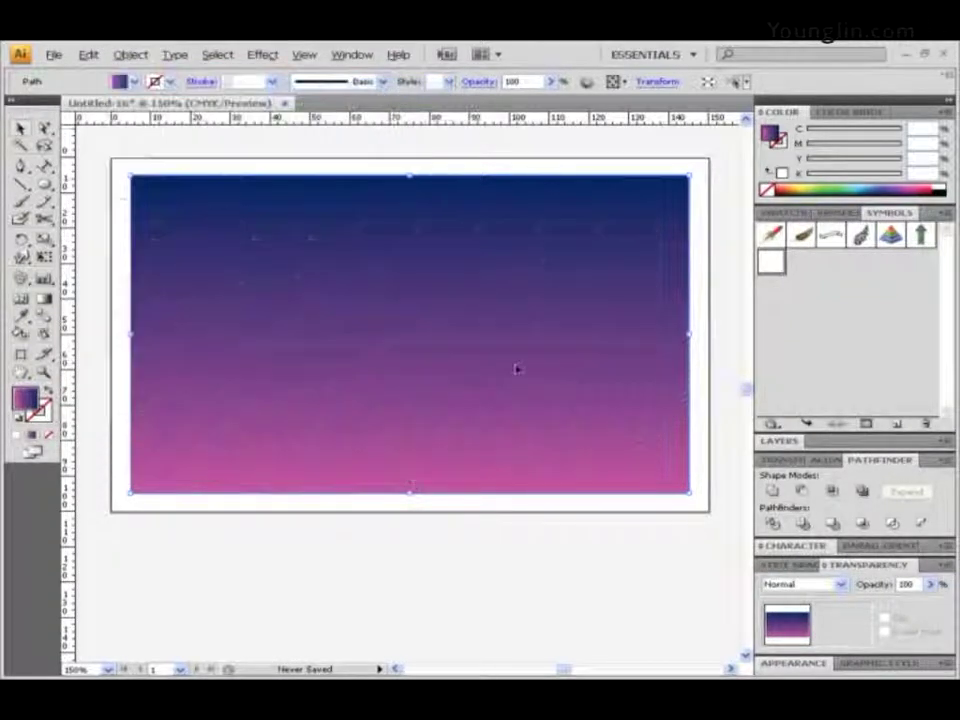
# - Select all the artwork and make a clipping mask from the front rectangle, leaving nothing selected
pyautogui.moveTo(713, 552); pyautogui.dragTo(116, 161)
pyautogui.click(130, 54)
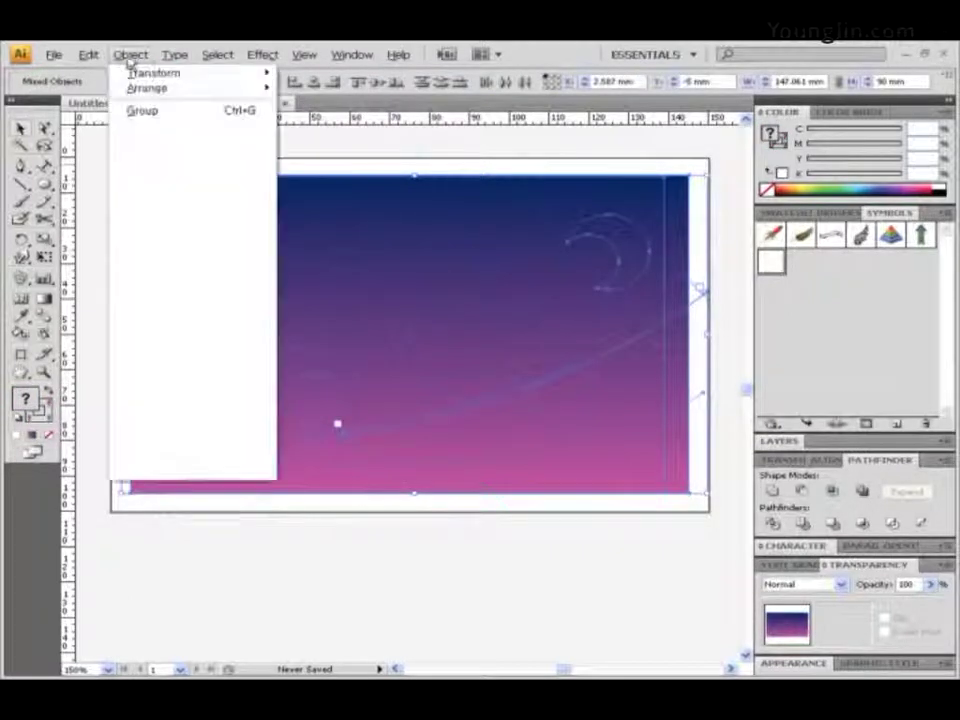
pyautogui.moveTo(168, 428)
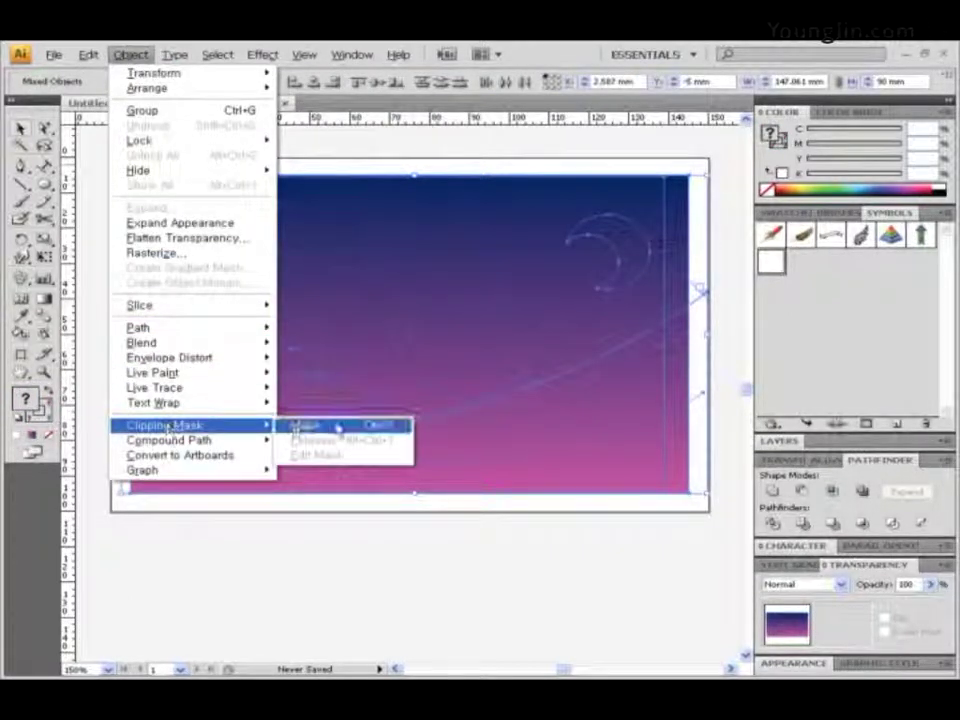
pyautogui.click(305, 425)
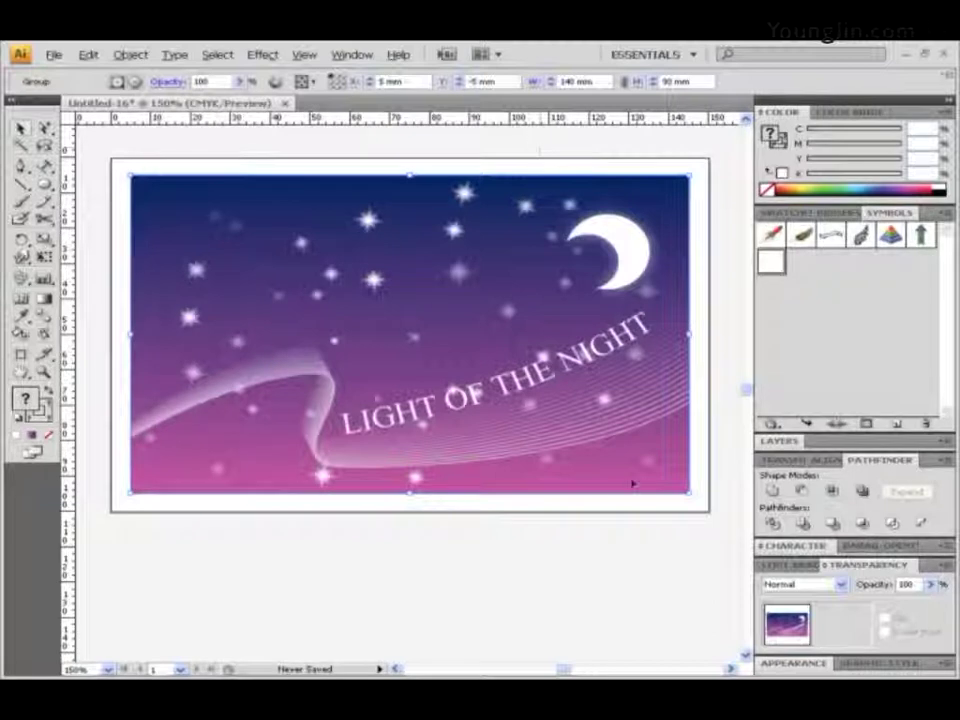
pyautogui.click(318, 540)
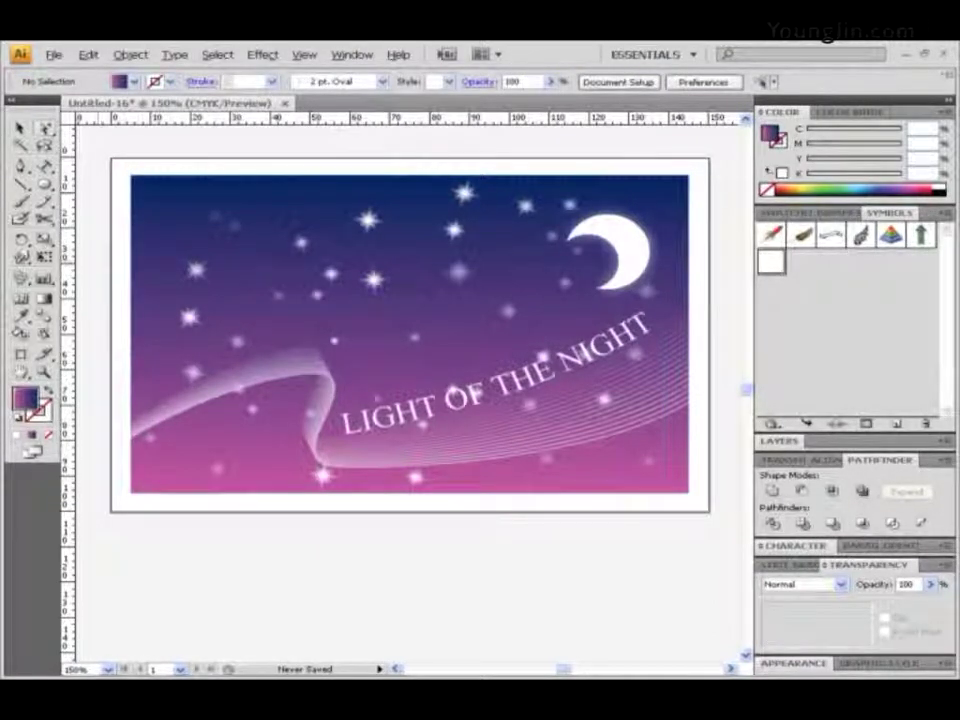
# - Select only the clipping mask's outline path at the upper edge of the night sky, not the gradient background
pyautogui.hotkey('ctrl', 'space')
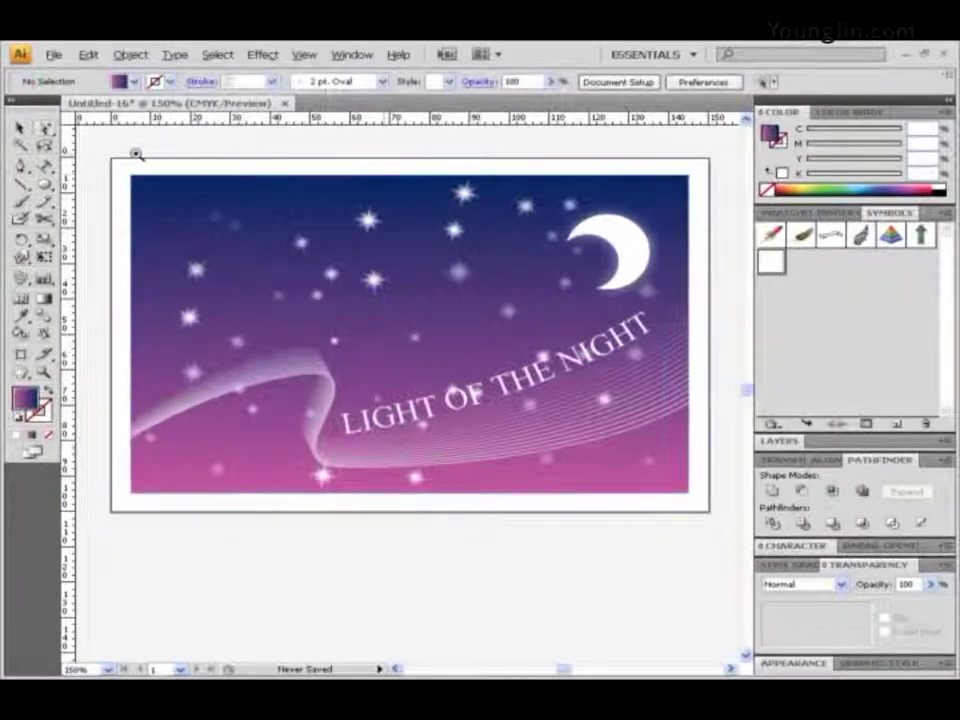
pyautogui.moveTo(113, 143); pyautogui.dragTo(300, 268)
pyautogui.moveTo(427, 316); pyautogui.dragTo(405, 296)
pyautogui.moveTo(318, 232); pyautogui.dragTo(340, 197)
pyautogui.press('v')
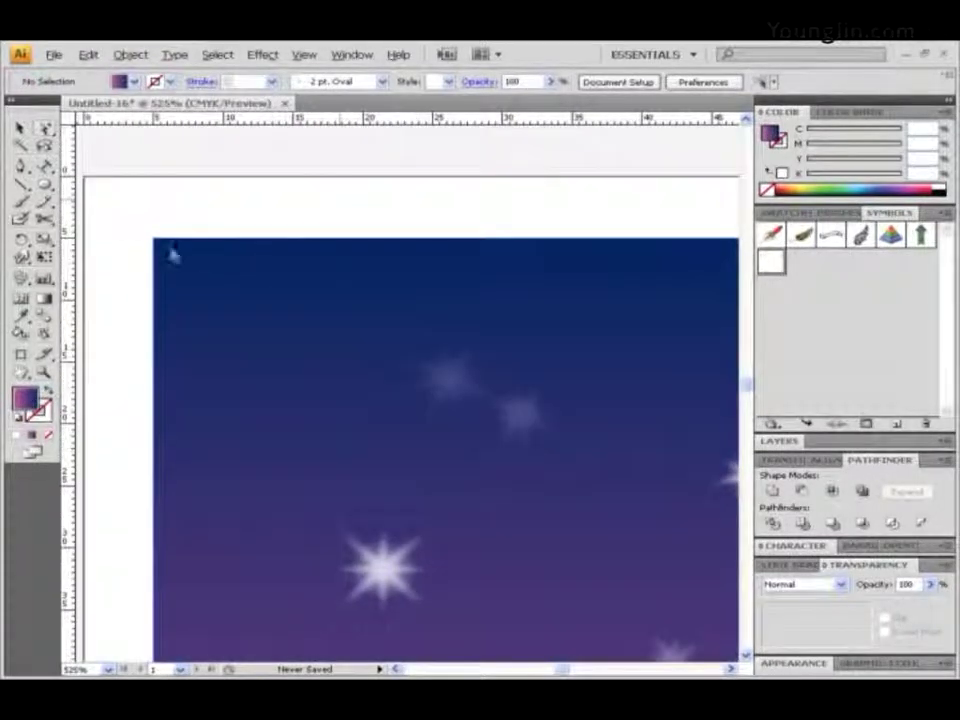
pyautogui.click(330, 352)
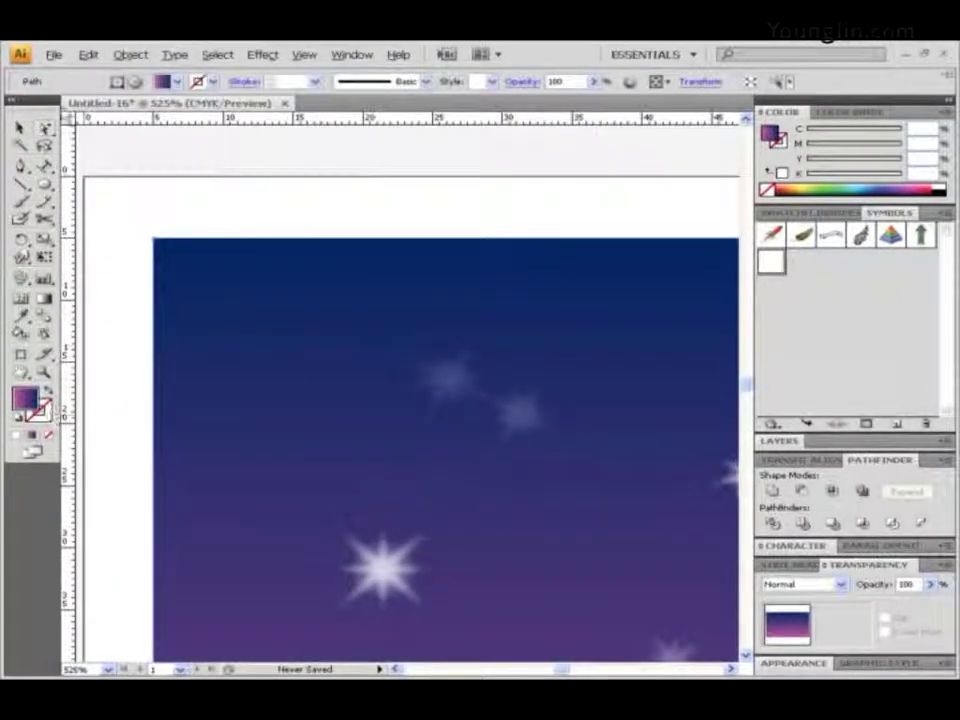
pyautogui.click(221, 414)
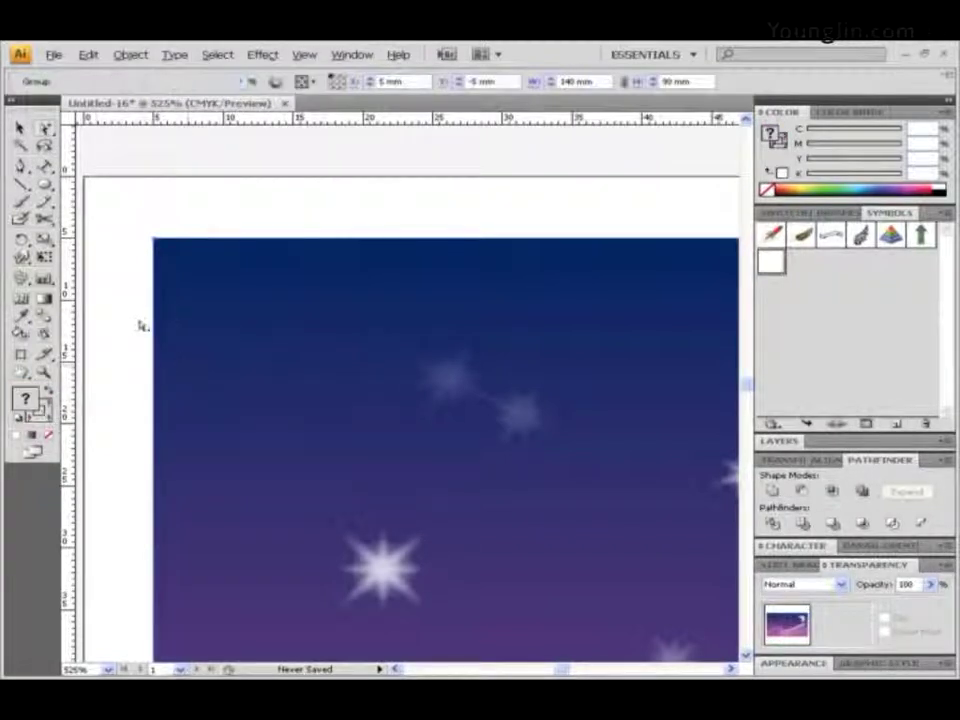
pyautogui.click(231, 461)
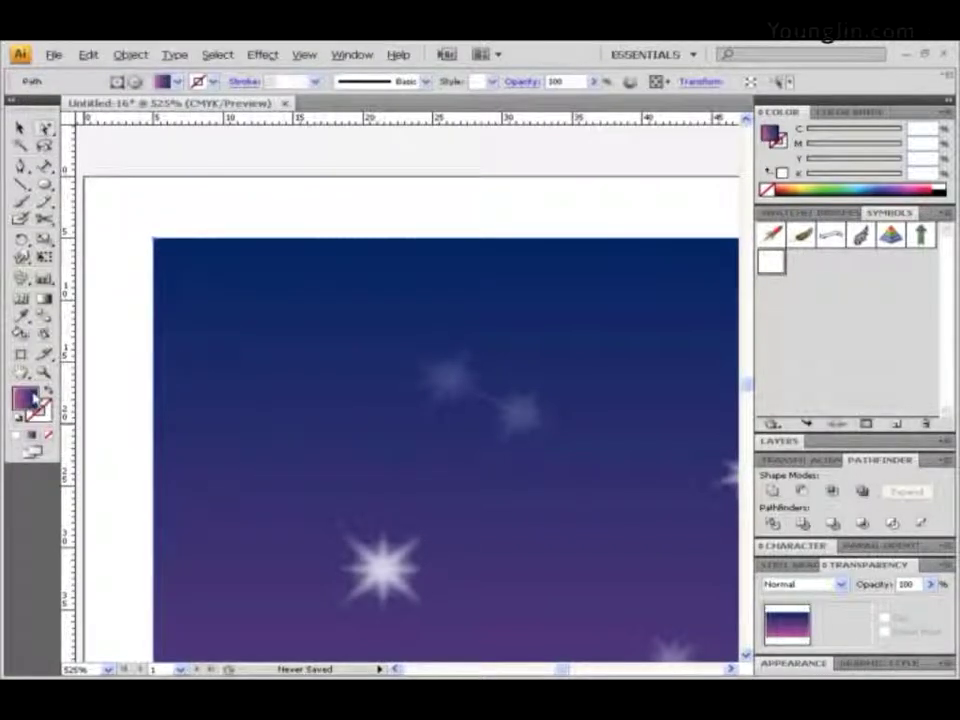
pyautogui.click(242, 184)
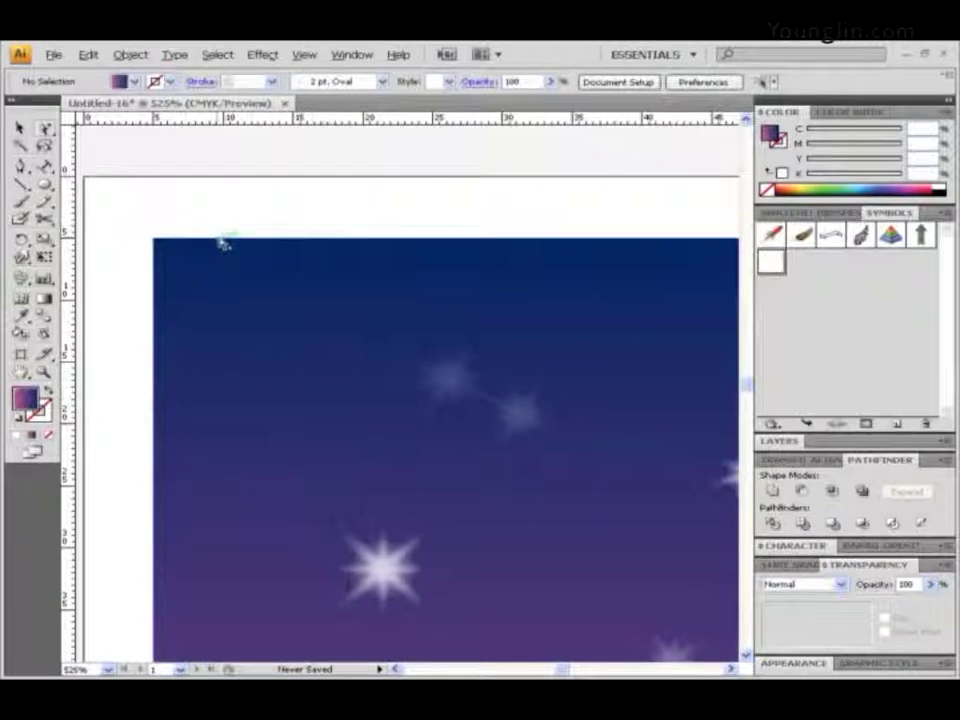
pyautogui.click(224, 244)
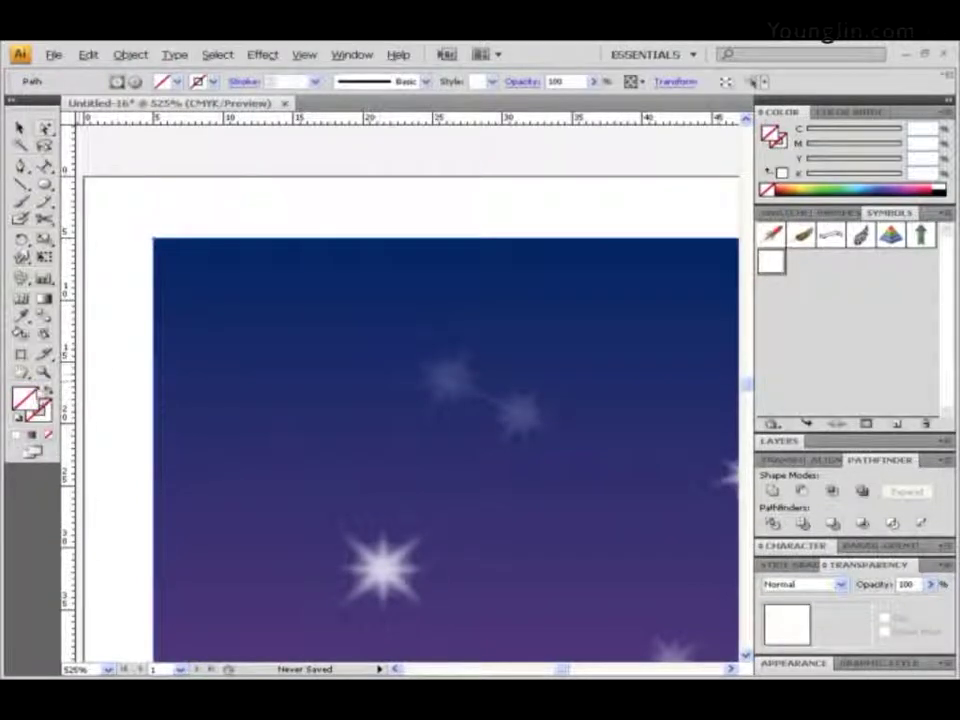